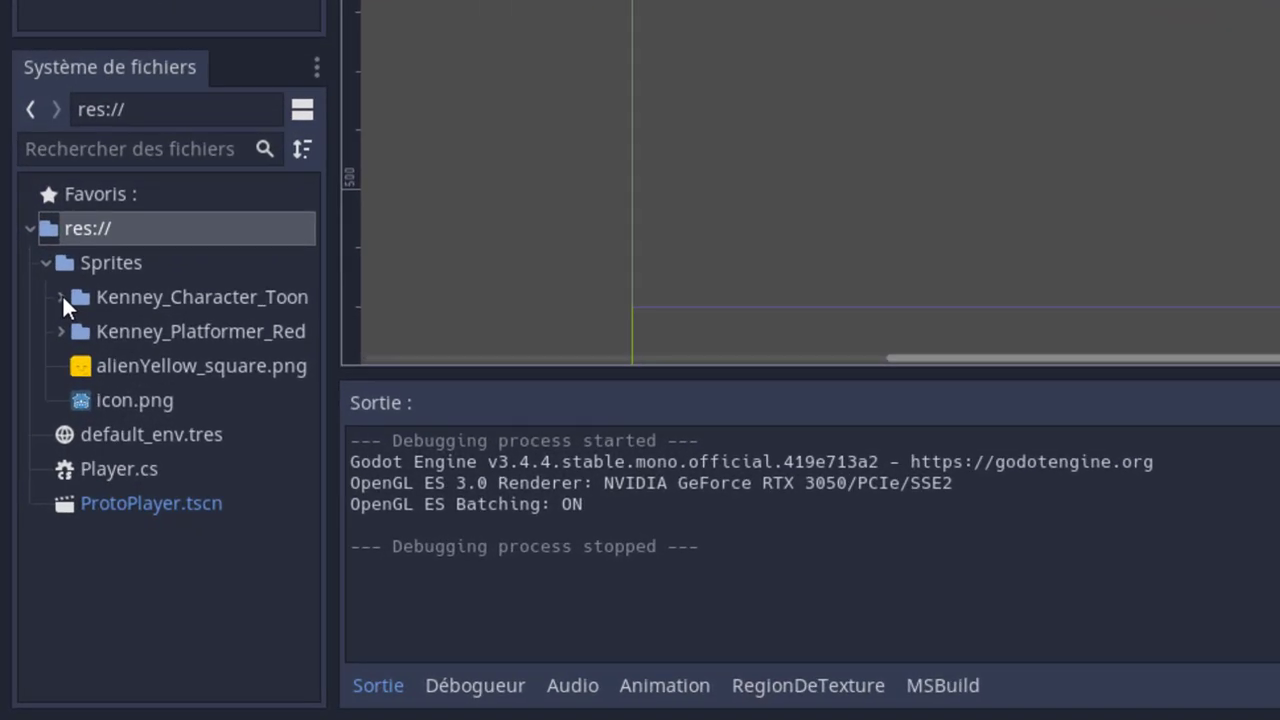
# - Look through the Kenney_Character_Toon sprite folder in the FileSystem dock
pyautogui.click(30, 506)
pyautogui.scroll(-5, 154, 400)
pyautogui.scroll(5, 150, 400)
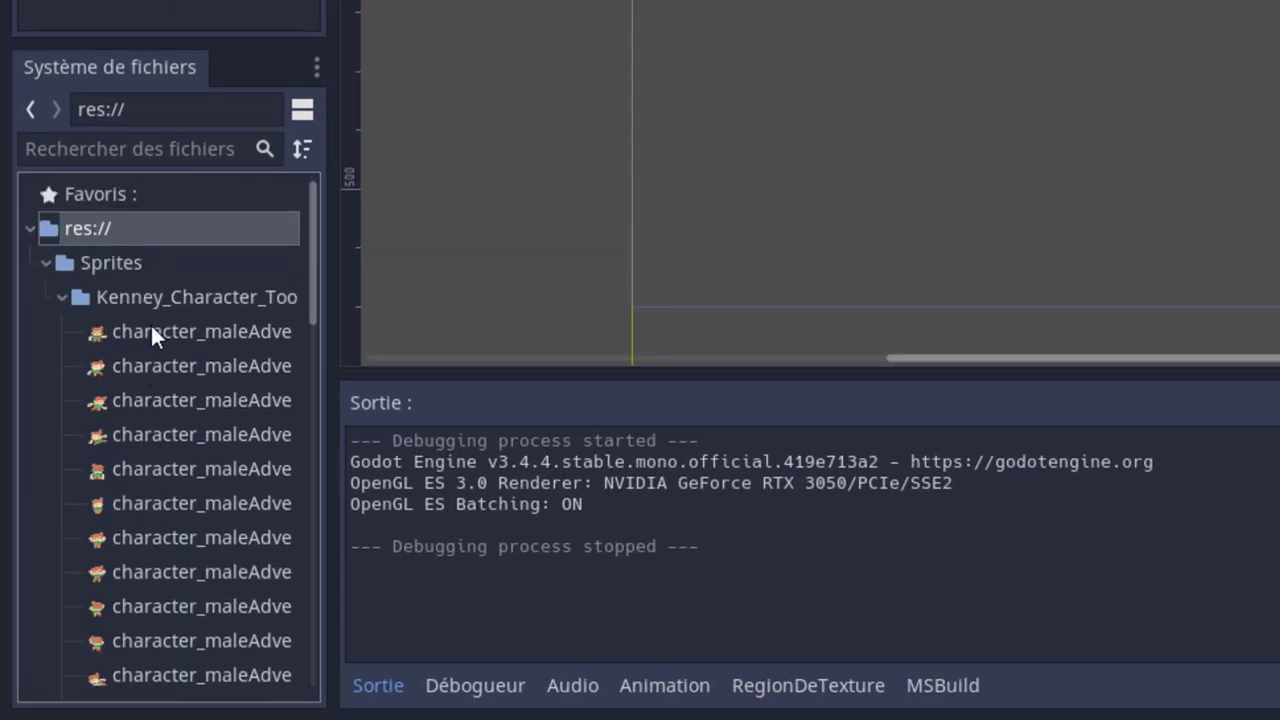
pyautogui.click(61, 298)
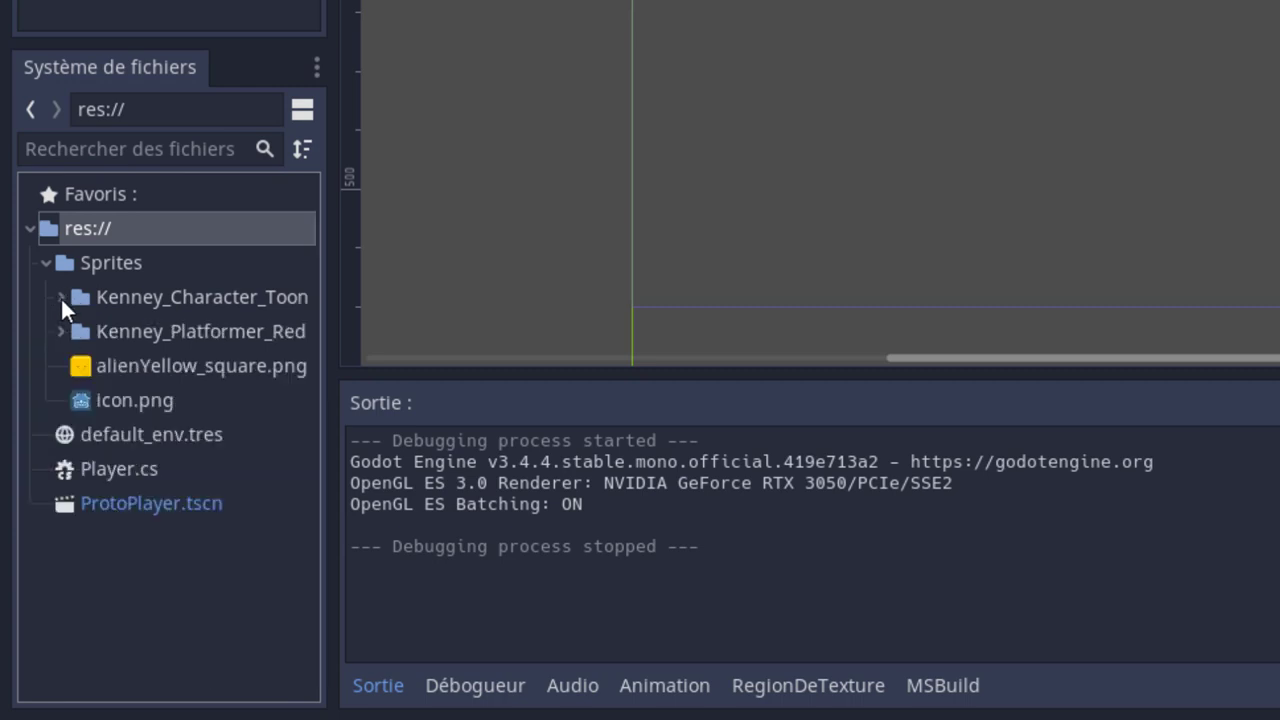
# - Check the Kenney_Platformer_Redux folder, then browse kenney.nl's assets filtered to 2D packs
pyautogui.click(63, 329)
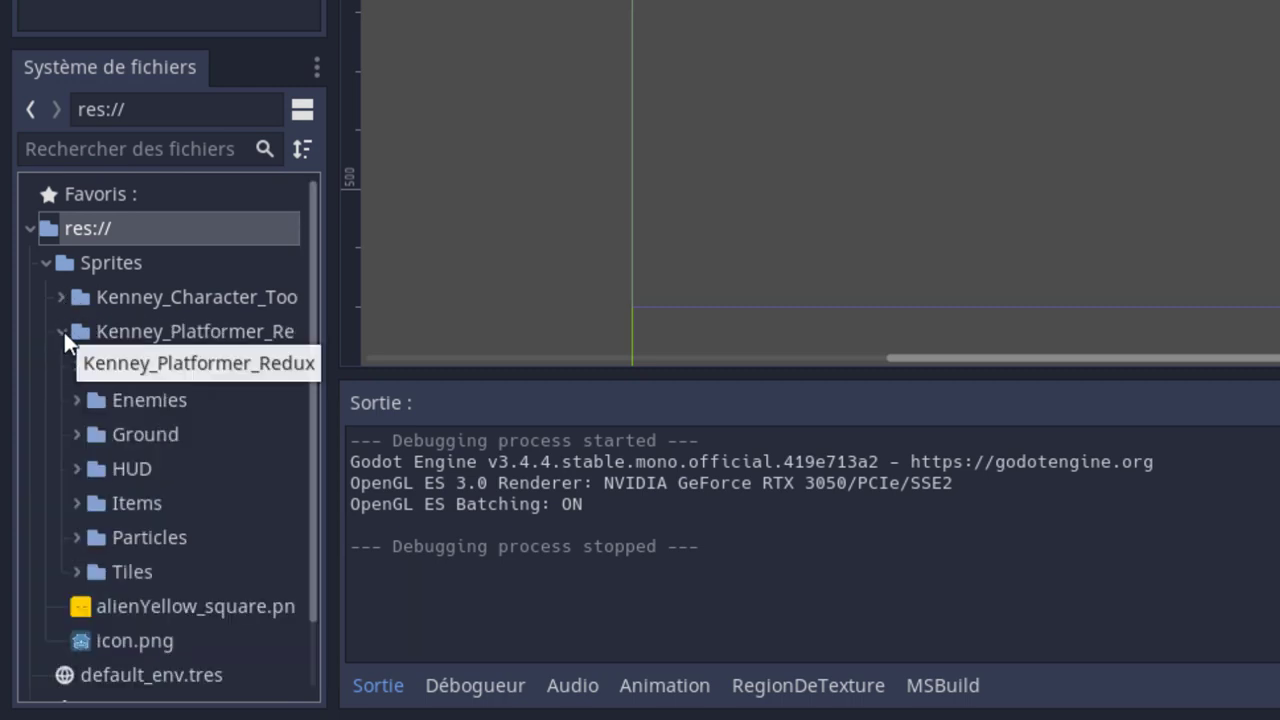
pyautogui.click(63, 329)
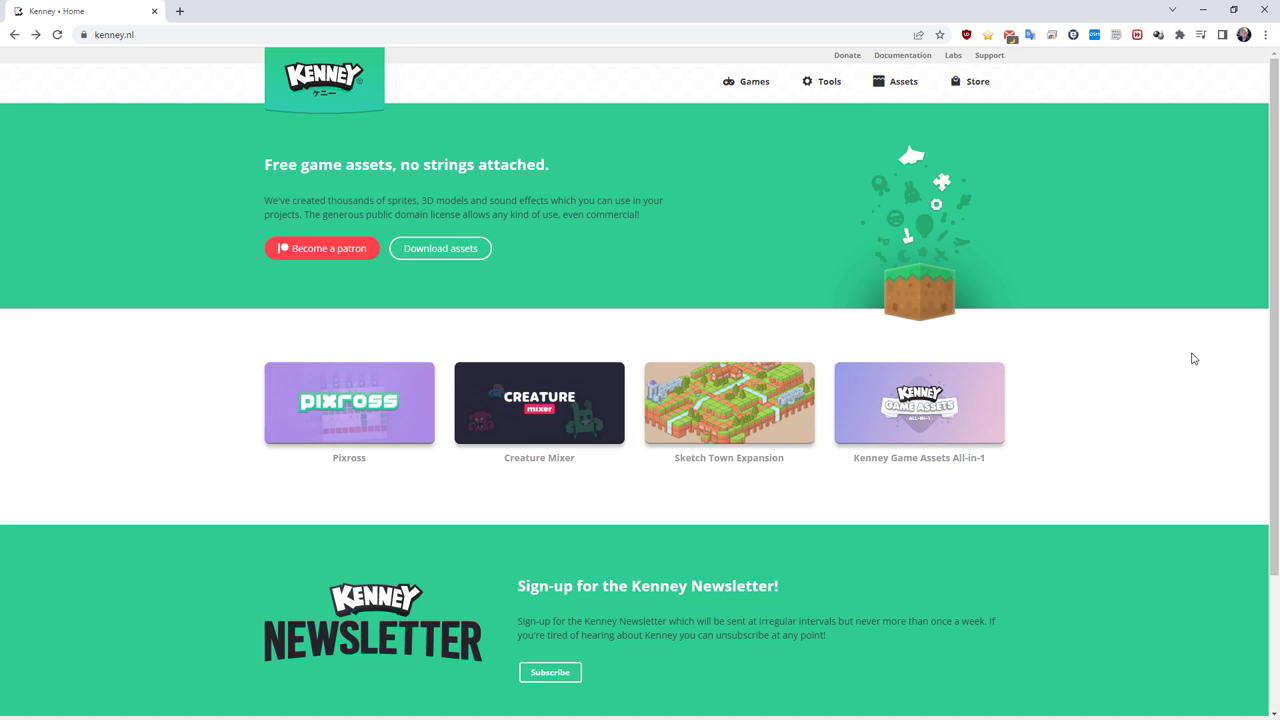
pyautogui.click(898, 85)
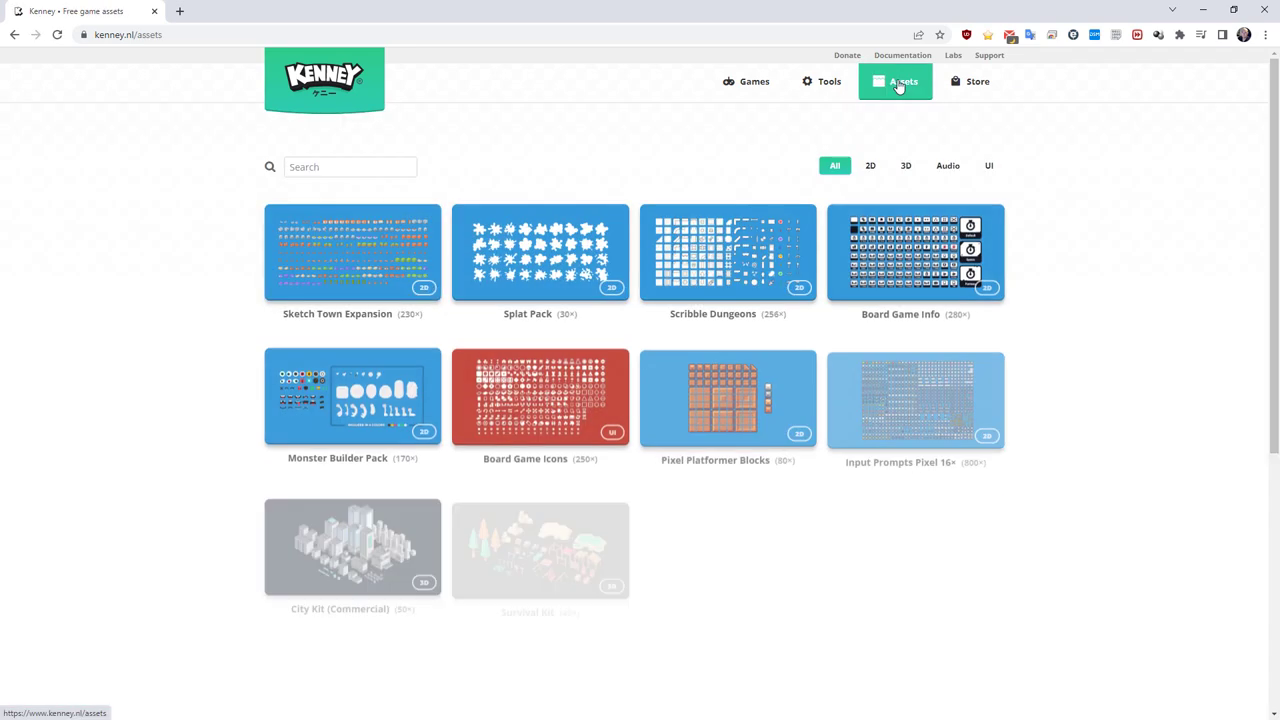
pyautogui.click(868, 170)
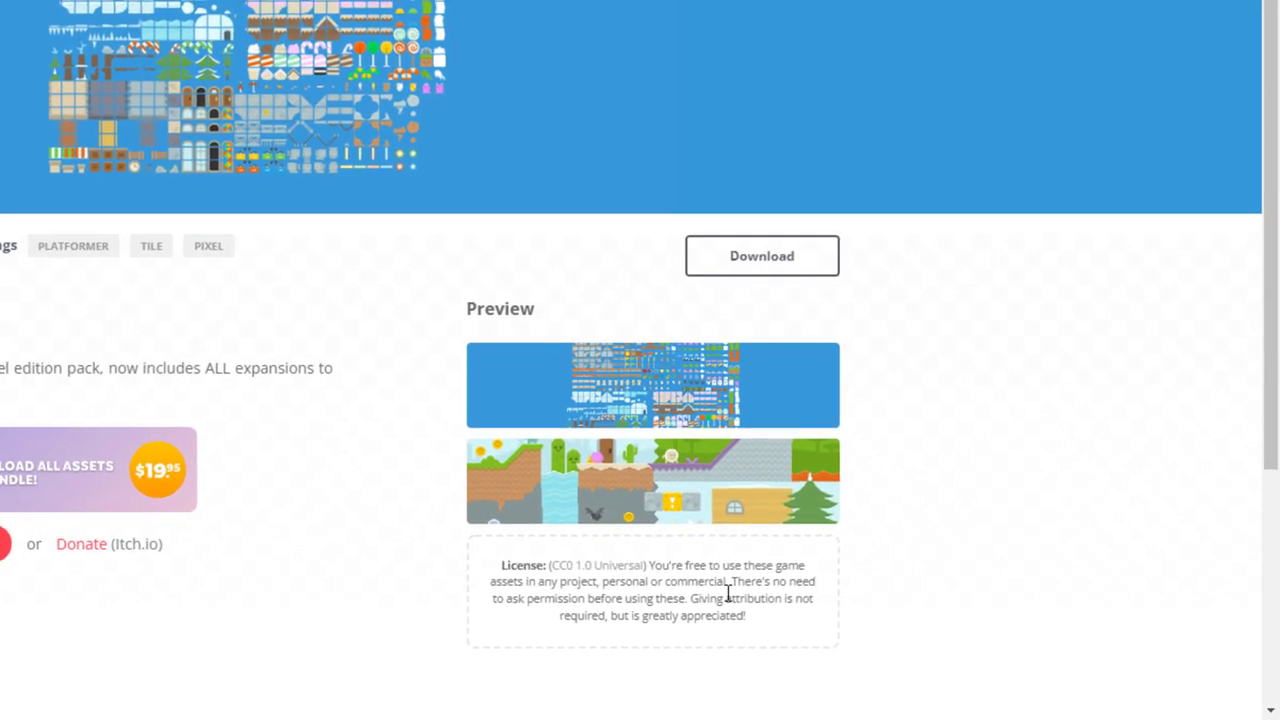
# - Highlight the pack's CC0 1.0 Universal licence terms to read them, then clear the highlight
pyautogui.moveTo(649, 564); pyautogui.dragTo(817, 580)
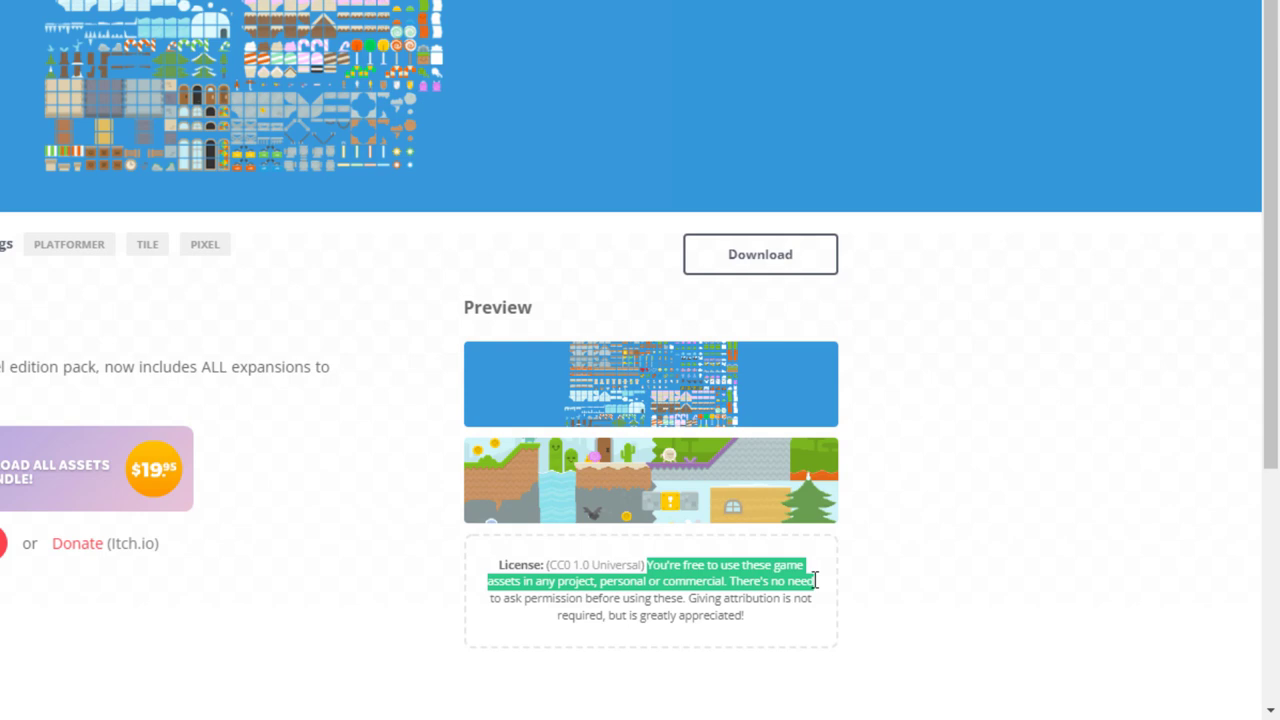
pyautogui.moveTo(817, 580); pyautogui.dragTo(813, 598)
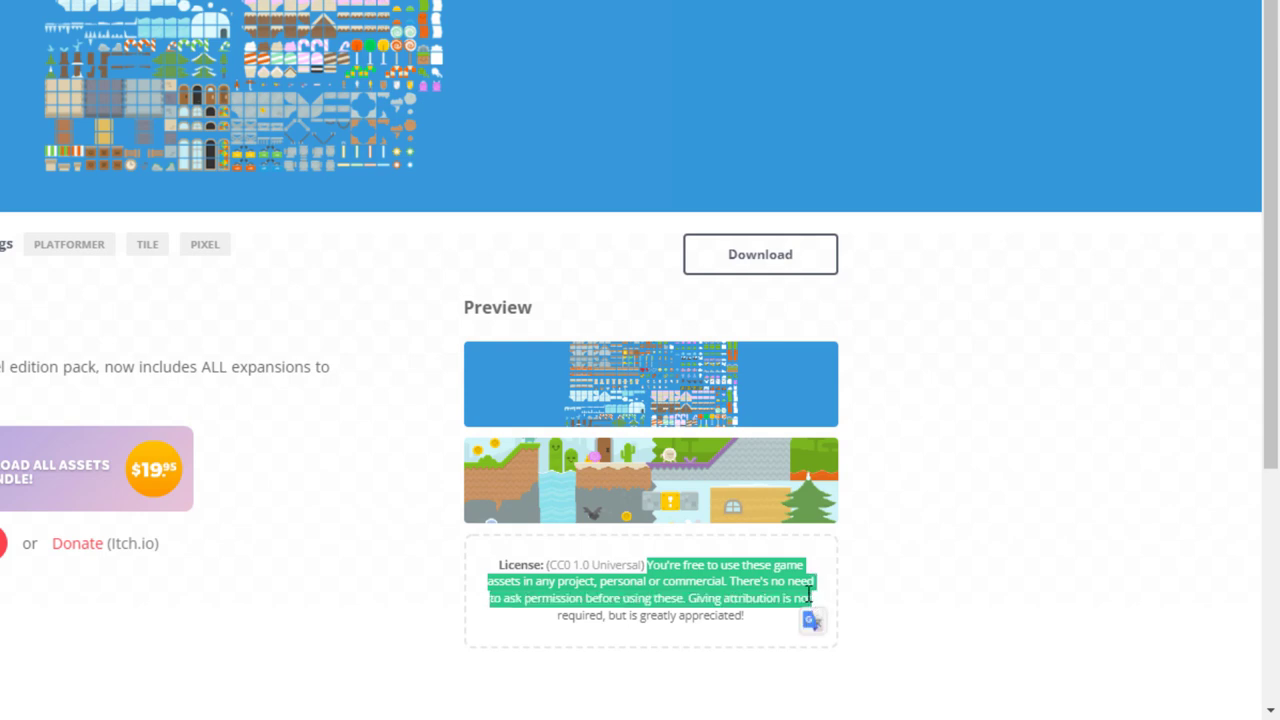
pyautogui.click(1074, 521)
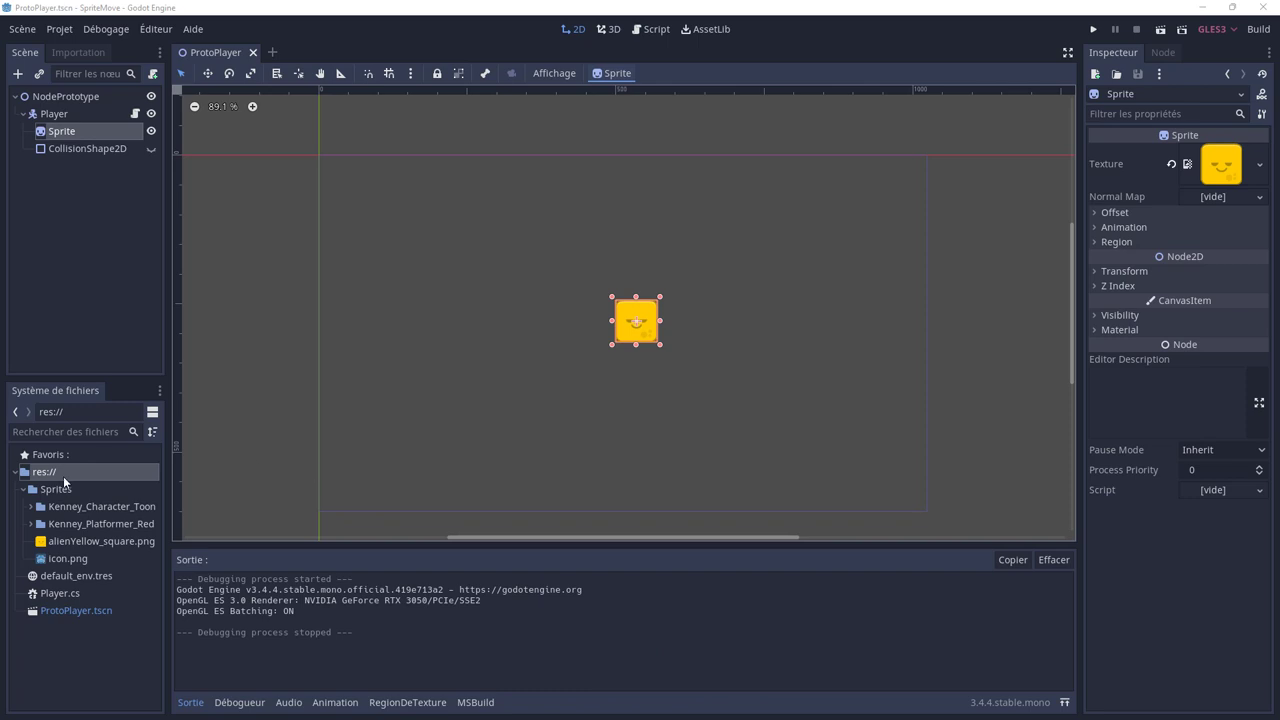
# - Select the Player's Sprite node and show the Kenney_Character_Toon sprites in wider panels
pyautogui.click(53, 116)
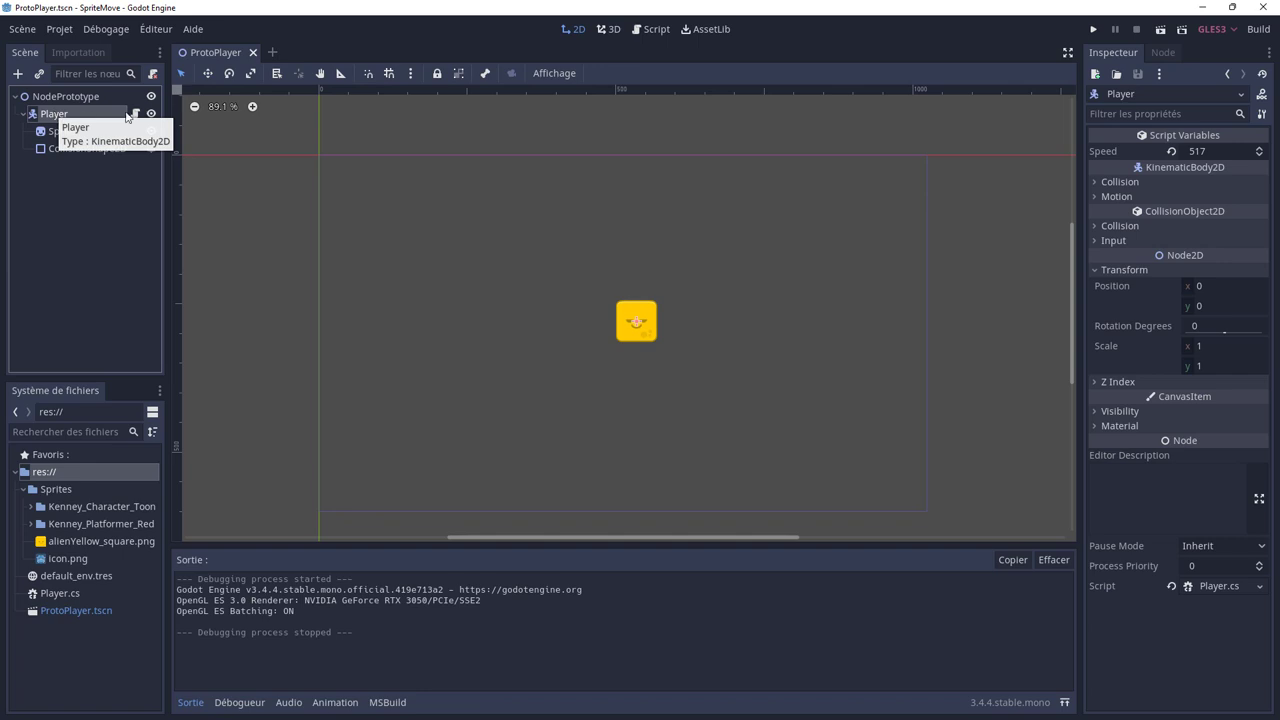
pyautogui.click(62, 133)
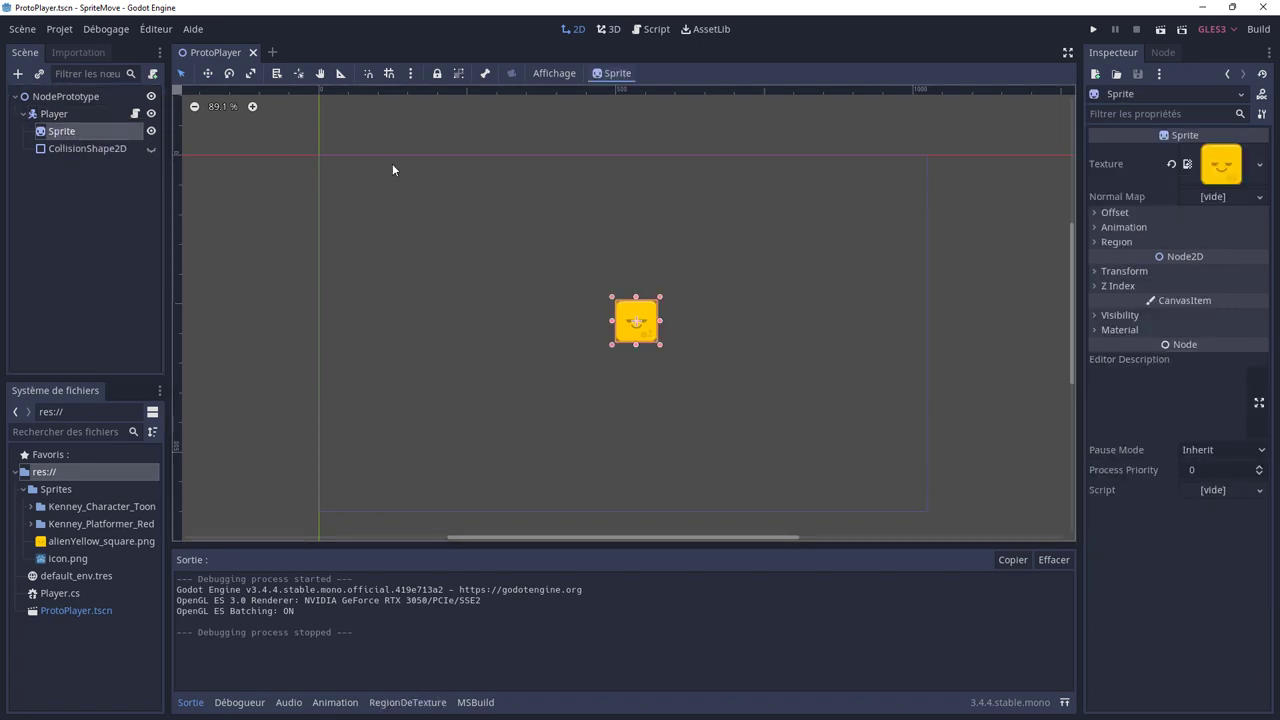
pyautogui.click(32, 507)
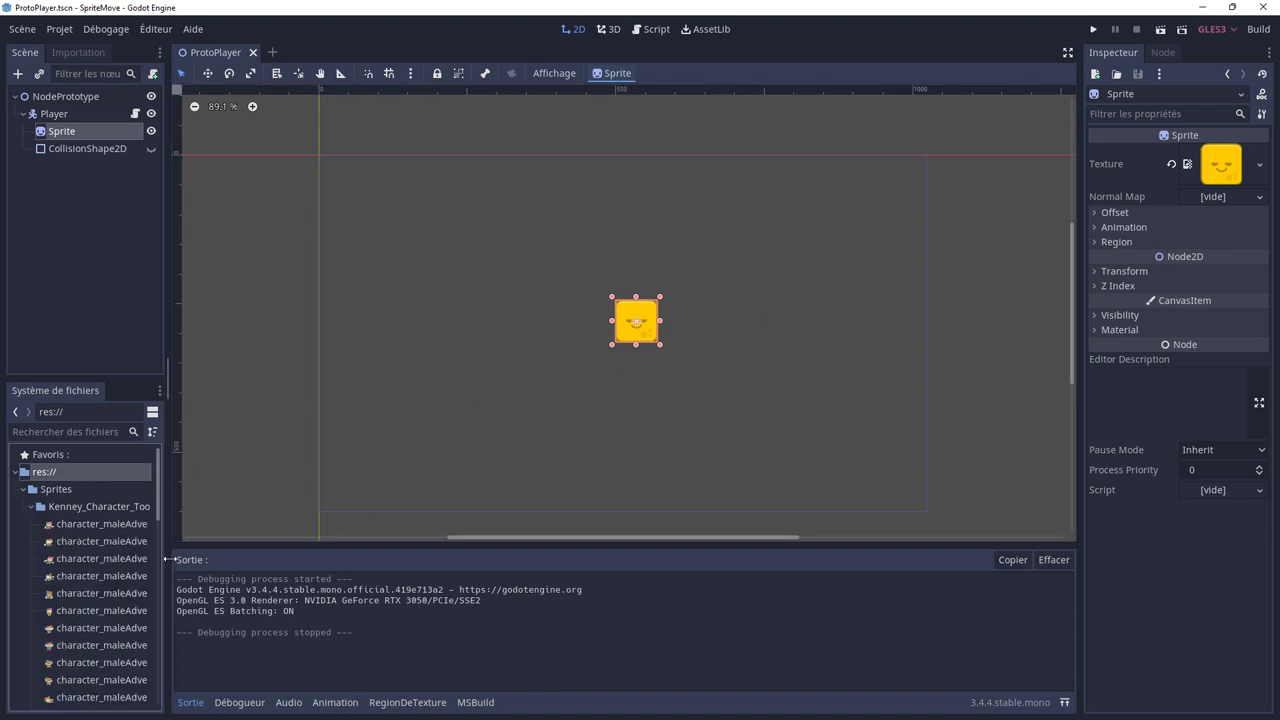
pyautogui.moveTo(166, 560); pyautogui.dragTo(274, 563)
# - Find character_maleAdventurer_idle.png and drop it onto the Sprite's Texture property
pyautogui.scroll(-3, 164, 554)
pyautogui.scroll(-3, 164, 554)
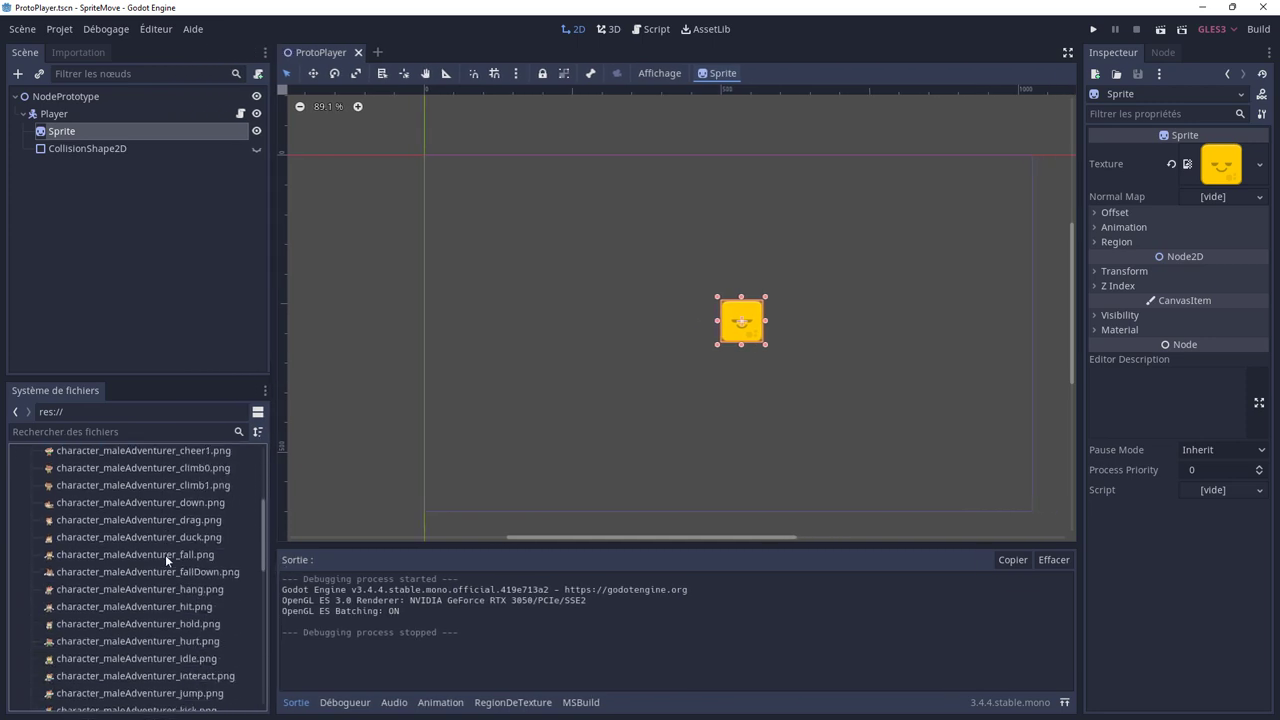
pyautogui.scroll(-3, 165, 554)
pyautogui.scroll(-3, 166, 554)
pyautogui.scroll(-3, 166, 554)
pyautogui.scroll(-1, 166, 555)
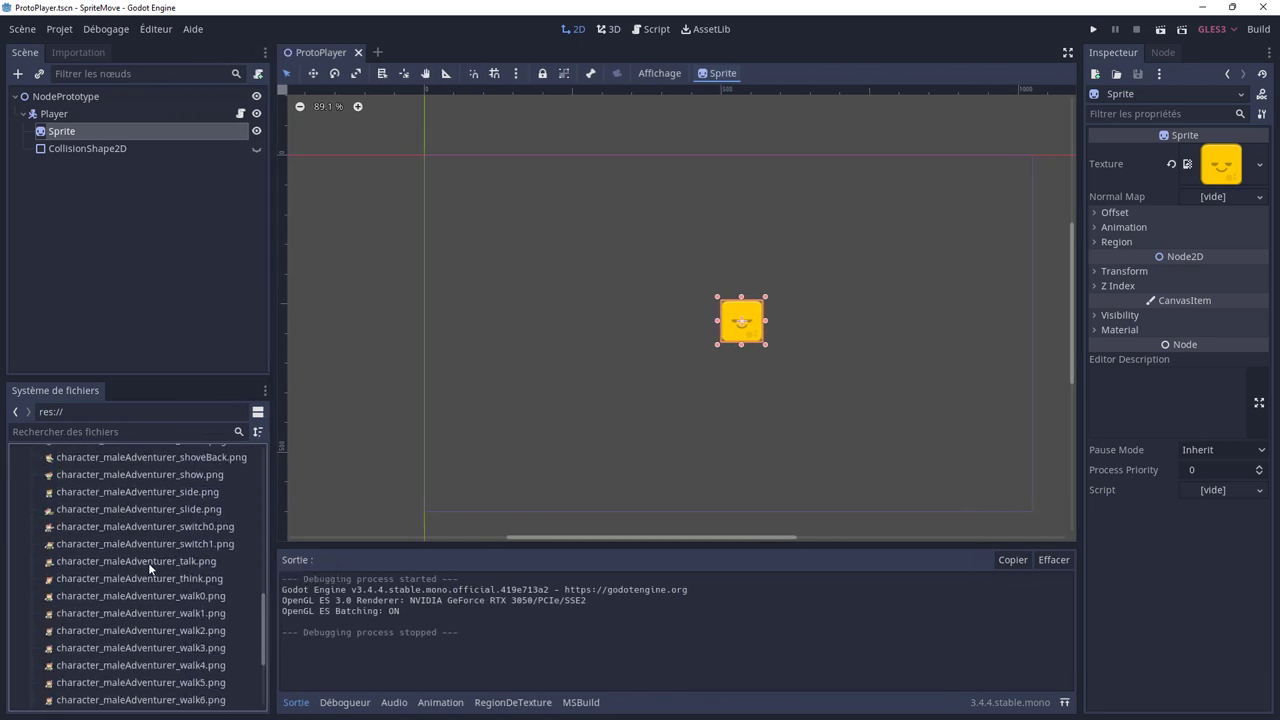
pyautogui.scroll(-1, 210, 540)
pyautogui.scroll(-2, 211, 531)
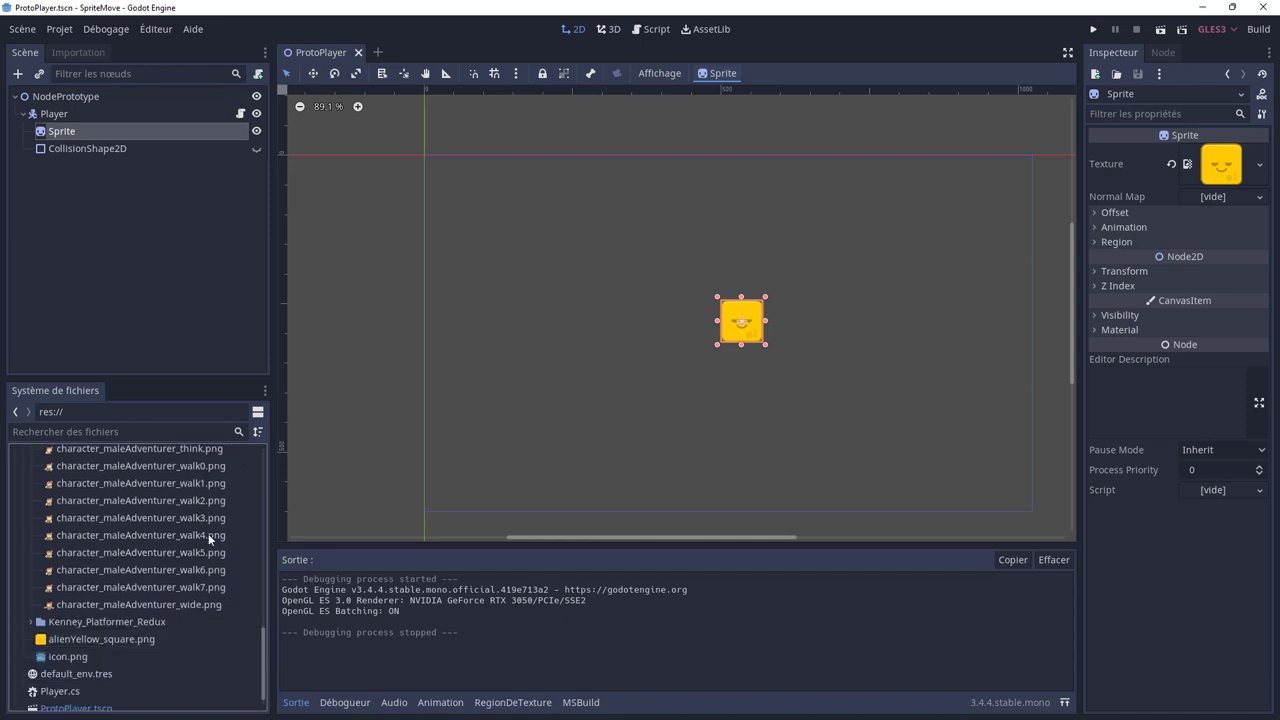
pyautogui.scroll(1, 211, 531)
pyautogui.scroll(1, 208, 546)
pyautogui.scroll(1, 208, 546)
pyautogui.scroll(2, 208, 546)
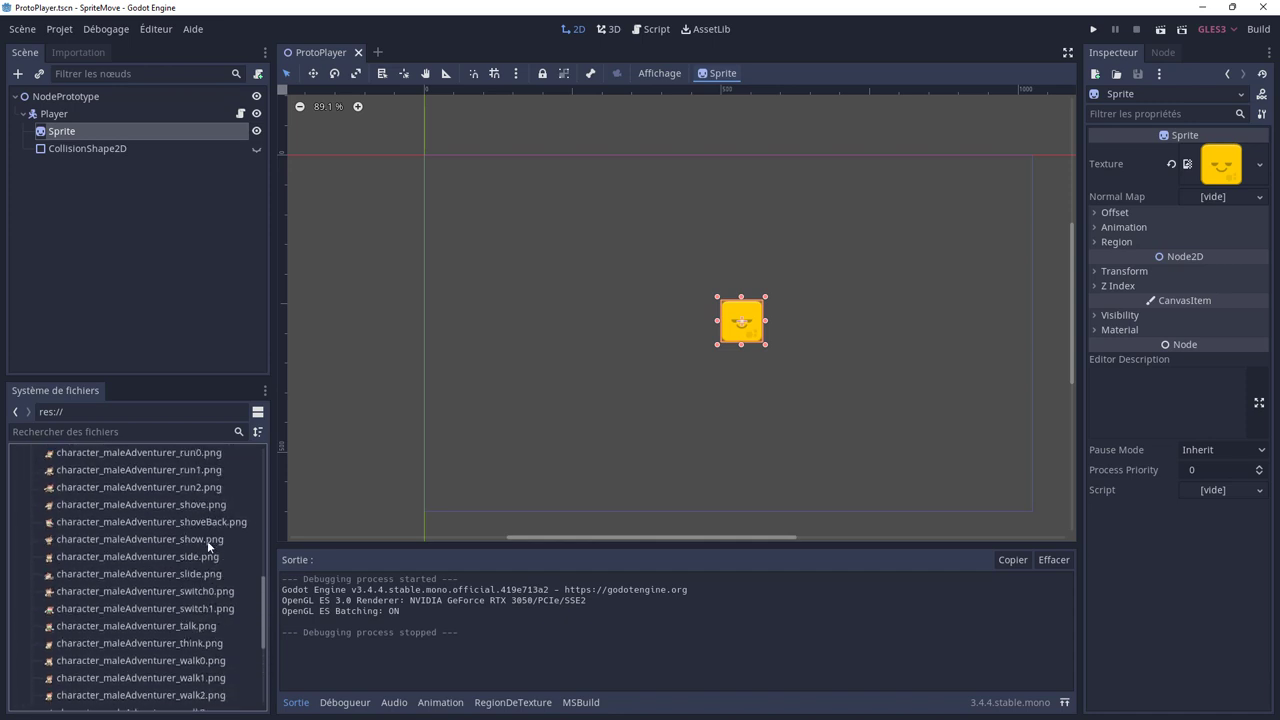
pyautogui.scroll(2, 208, 546)
pyautogui.scroll(1, 208, 545)
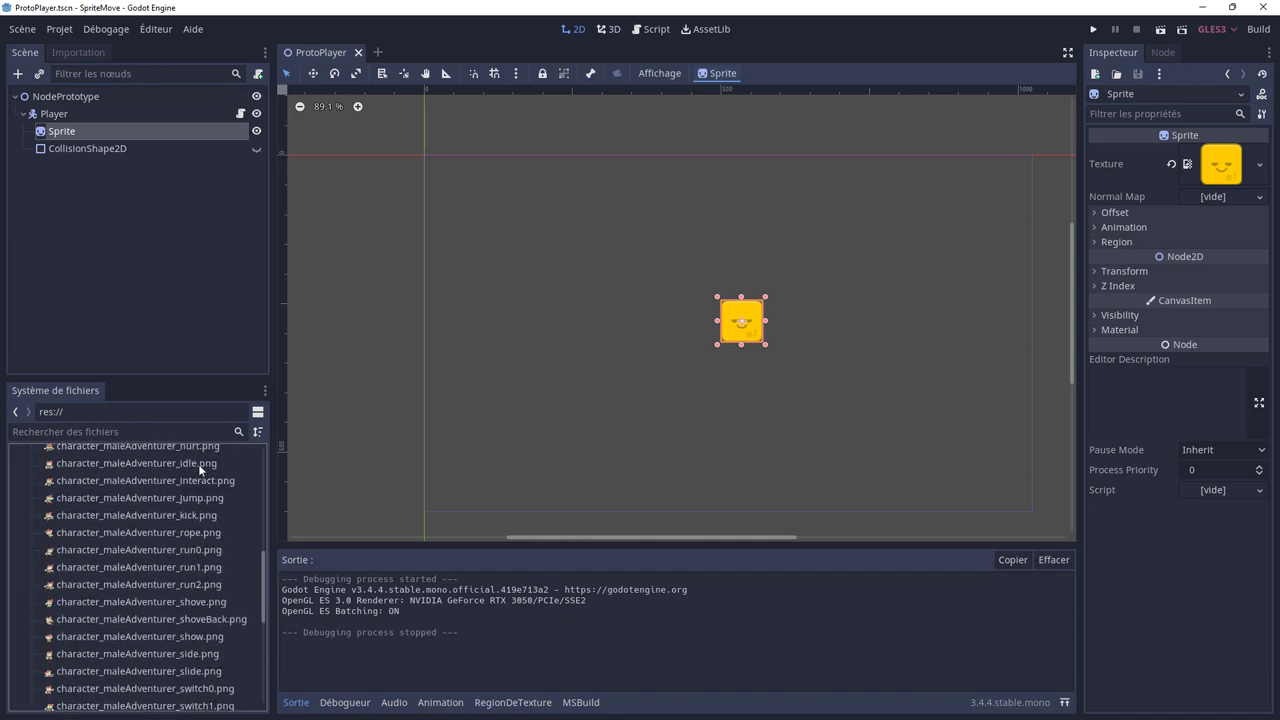
pyautogui.moveTo(192, 466)
pyautogui.mouseDown()
pyautogui.moveTo(1083, 228)
pyautogui.moveTo(1220, 165)
pyautogui.mouseUp()
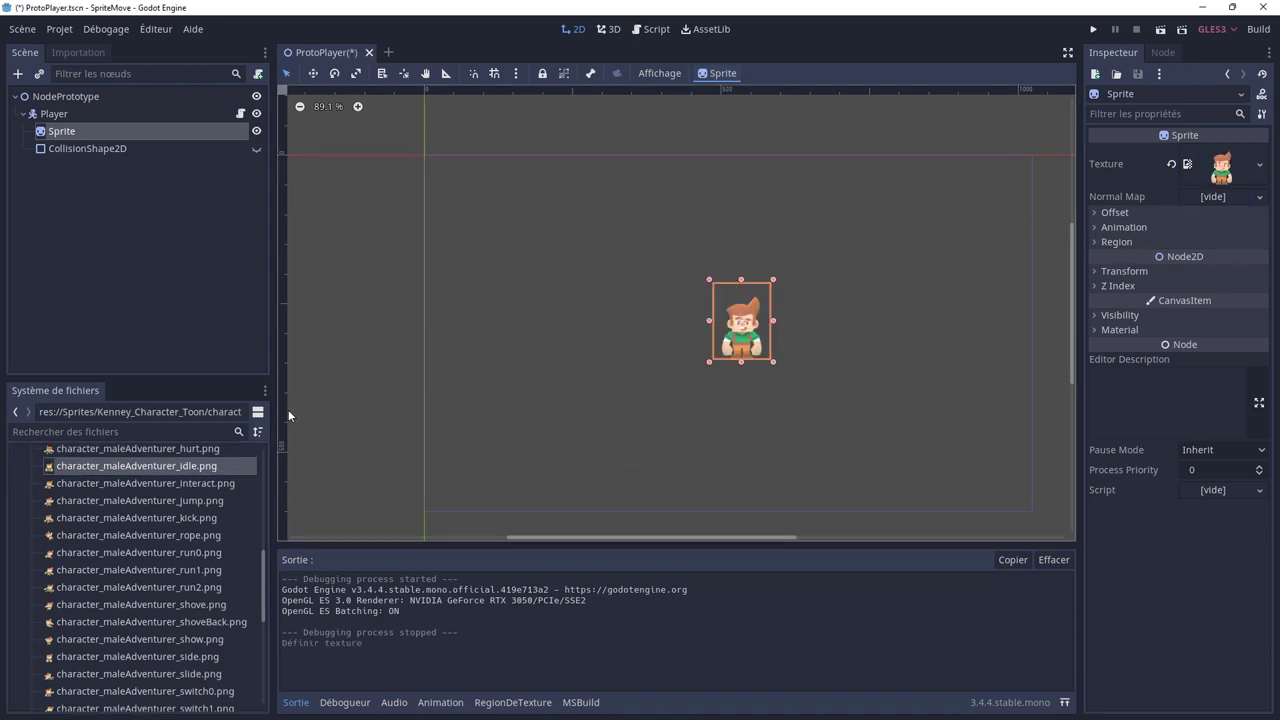
# - Make CollisionShape2D visible and stretch its box down over the adventurer's feet
pyautogui.moveTo(271, 455); pyautogui.dragTo(194, 465)
pyautogui.click(82, 149)
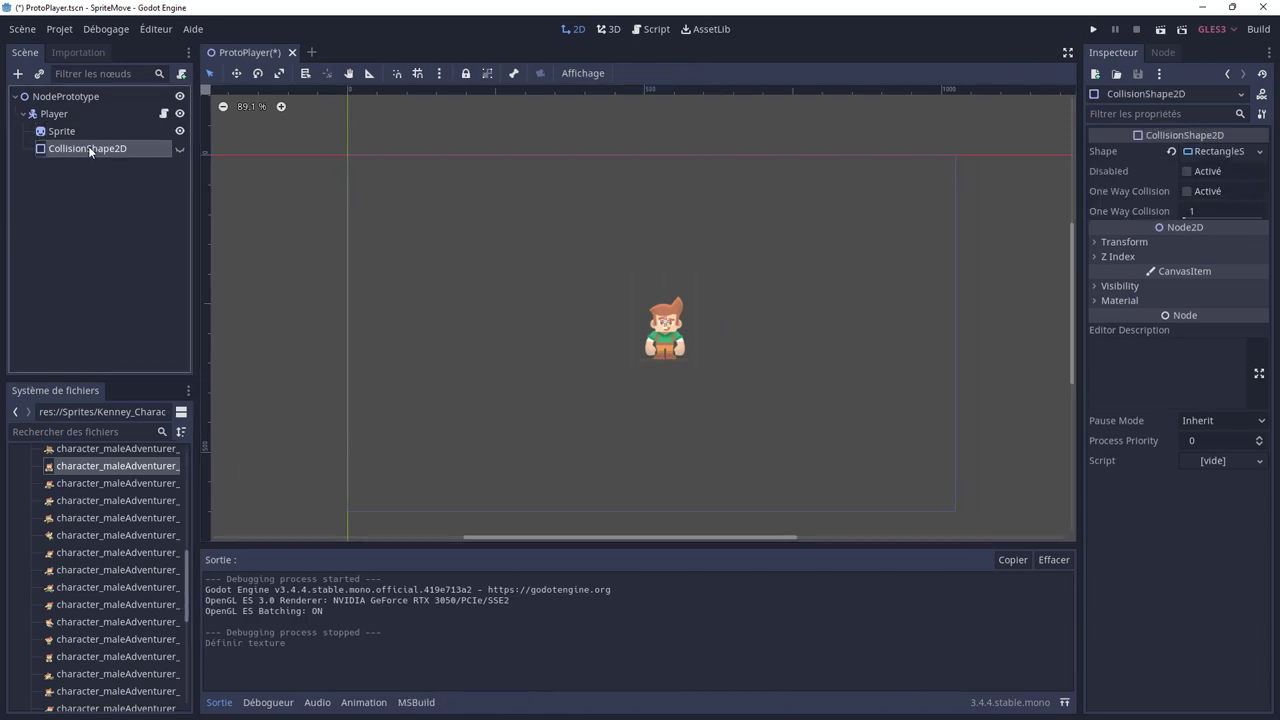
pyautogui.click(180, 148)
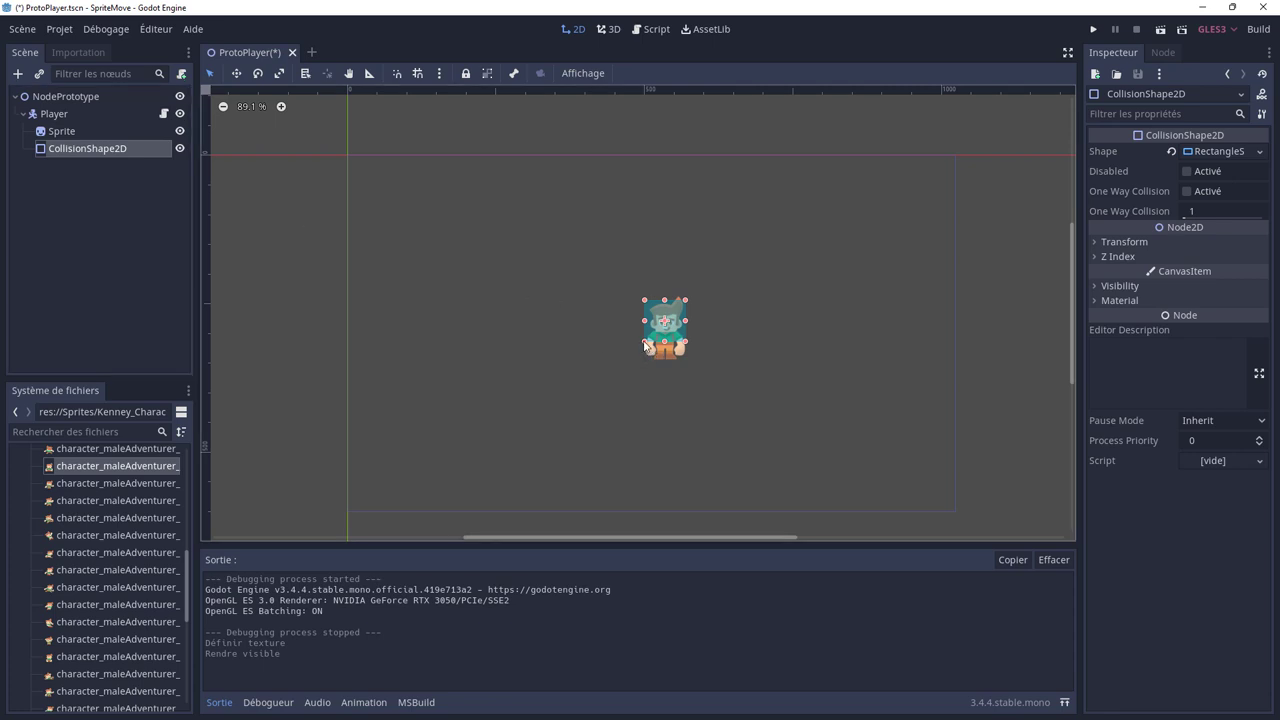
pyautogui.moveTo(644, 341); pyautogui.dragTo(644, 358)
pyautogui.scroll(2, 652, 369)
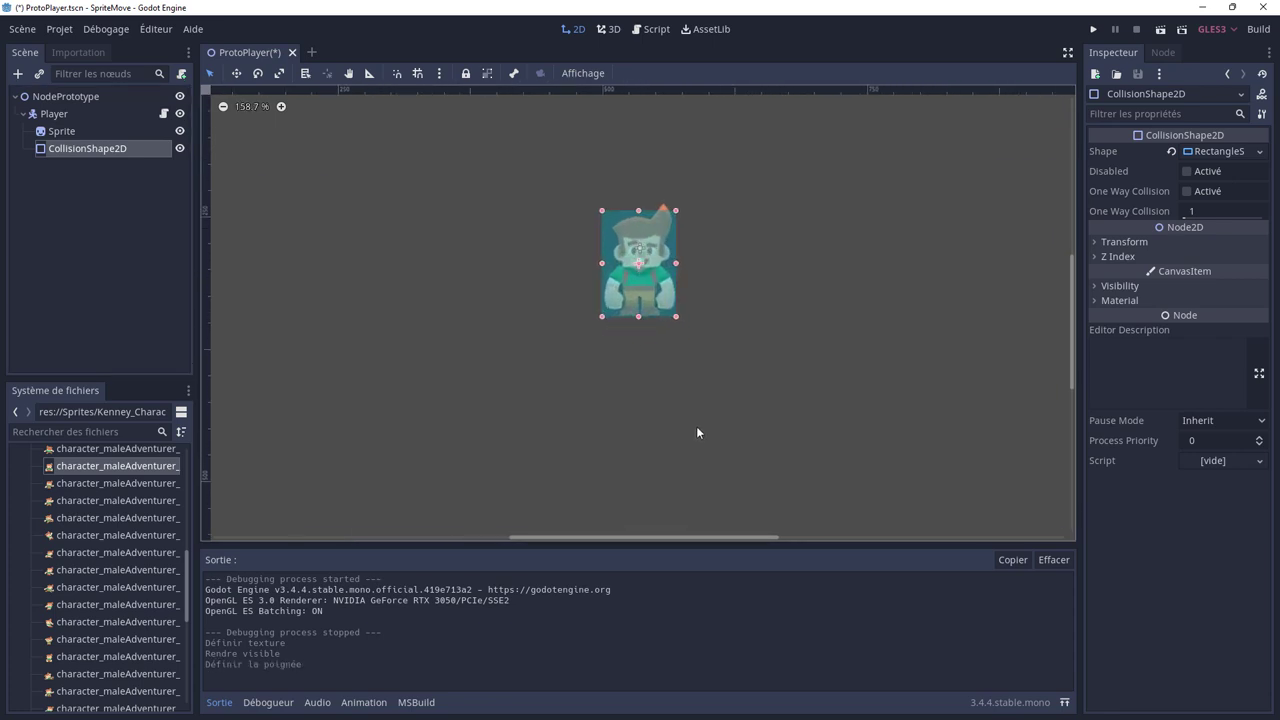
pyautogui.scroll(2, 697, 431)
# - Trim the collision box's bottom, left and right edges to the sprite, then reselect Player
pyautogui.moveTo(637, 396); pyautogui.dragTo(637, 393)
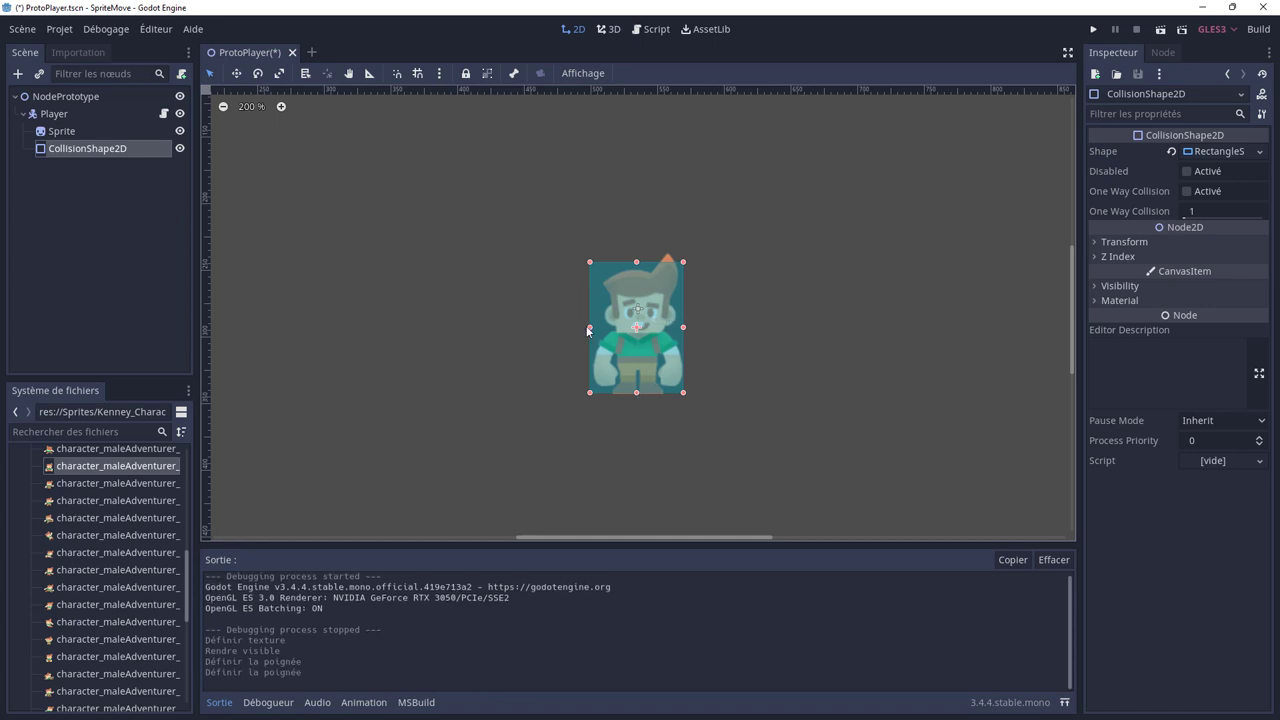
pyautogui.moveTo(589, 327); pyautogui.dragTo(597, 331)
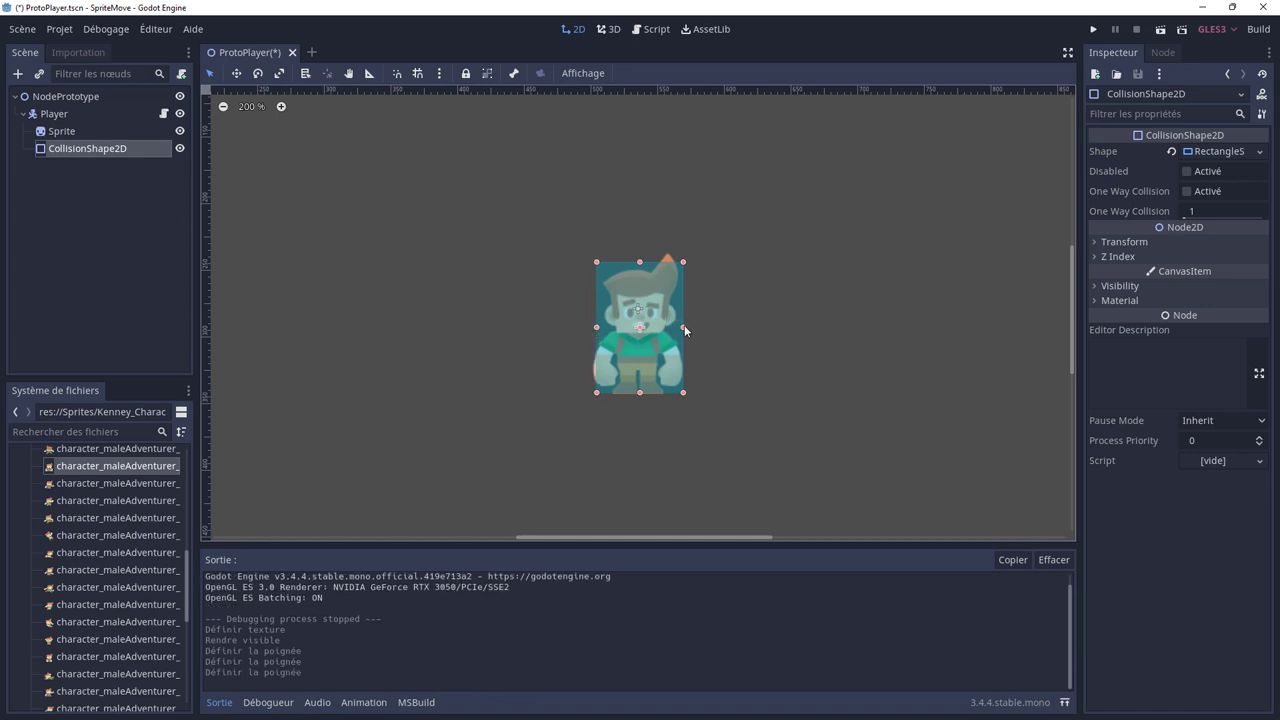
pyautogui.moveTo(684, 326); pyautogui.dragTo(679, 326)
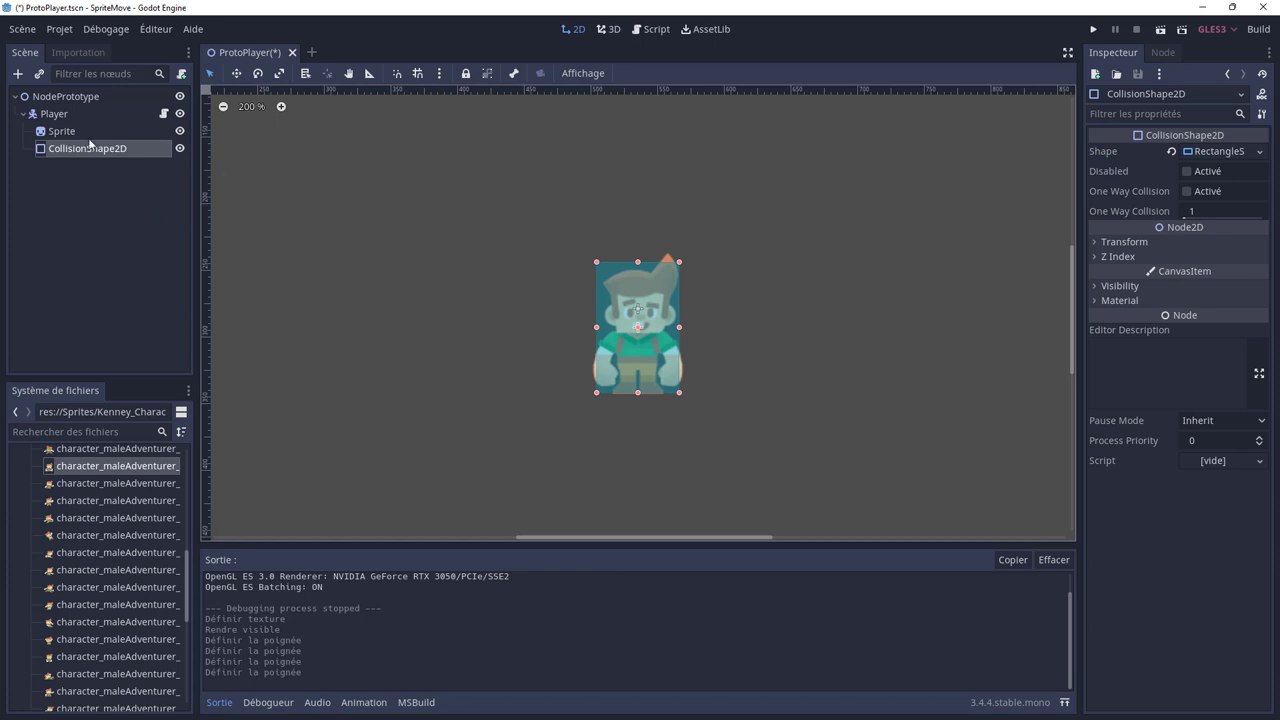
pyautogui.click(55, 116)
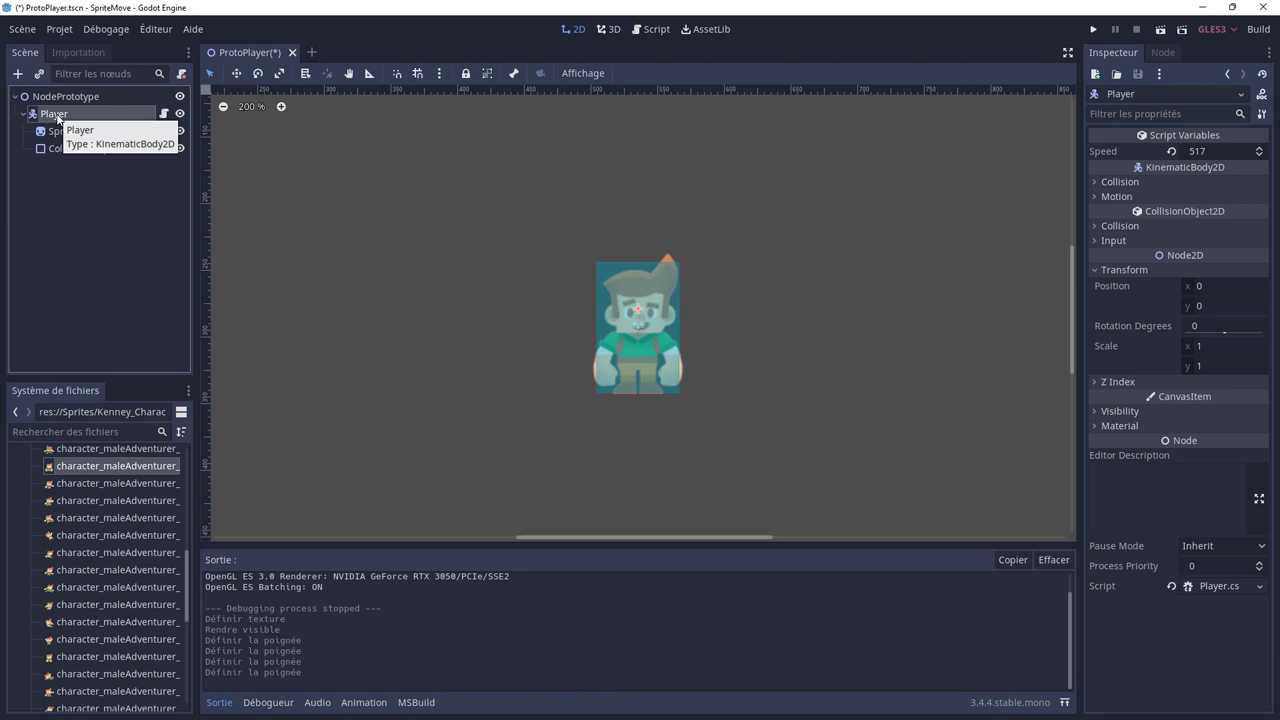
pyautogui.scroll(-5, 740, 405)
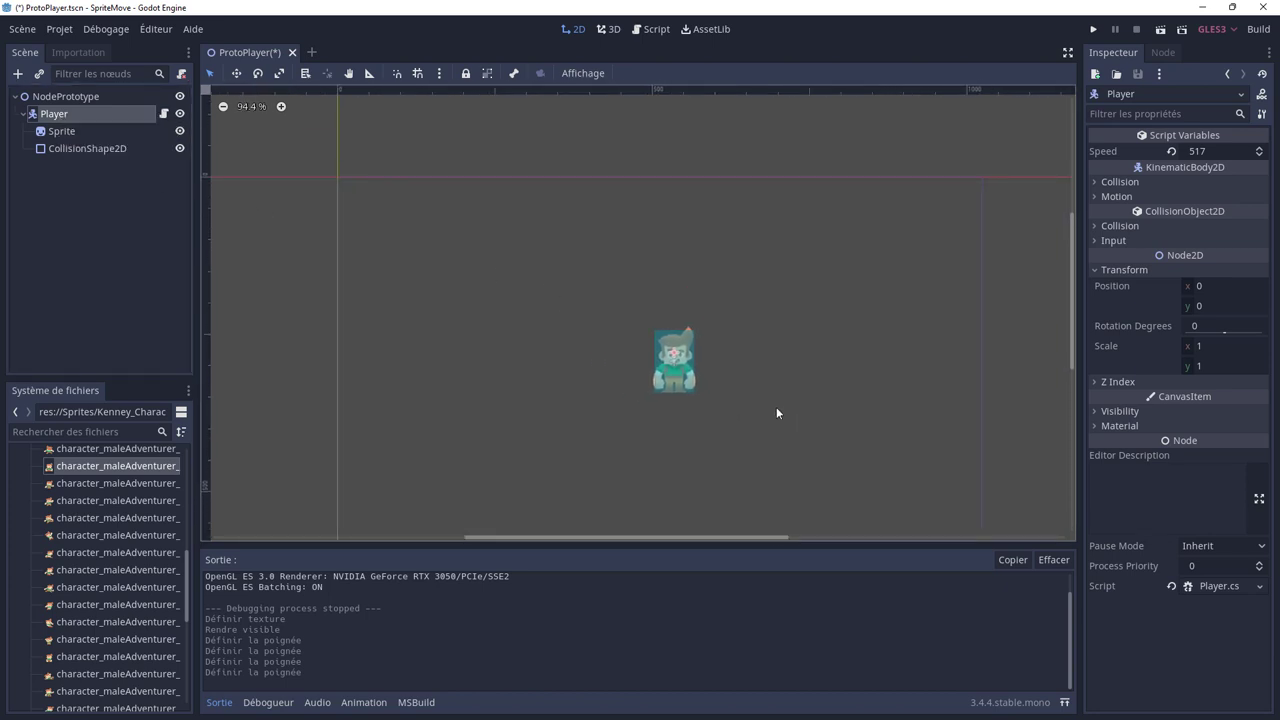
pyautogui.scroll(-2, 776, 410)
# - Save and run the game, test arrow-key movement, stop it, and hide CollisionShape2D
pyautogui.click(1097, 30)
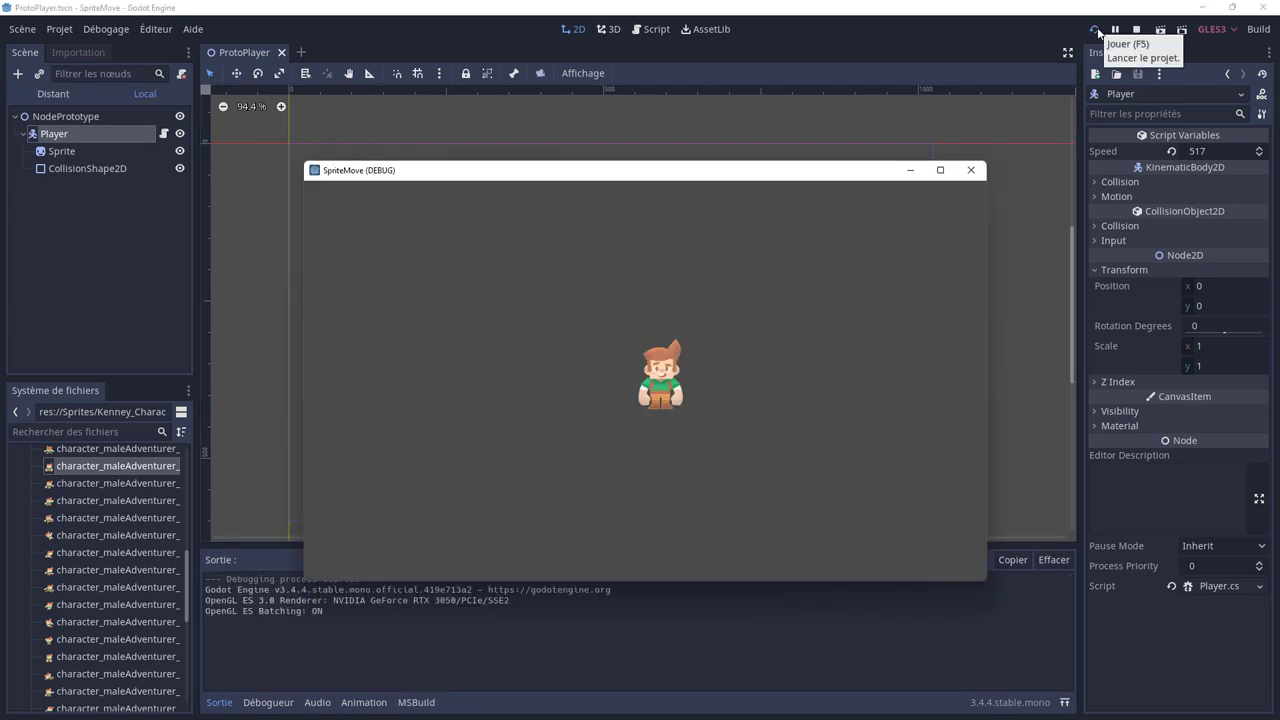
pyautogui.press('Left')
pyautogui.press('Up')
pyautogui.press('Down')
pyautogui.press('Right')
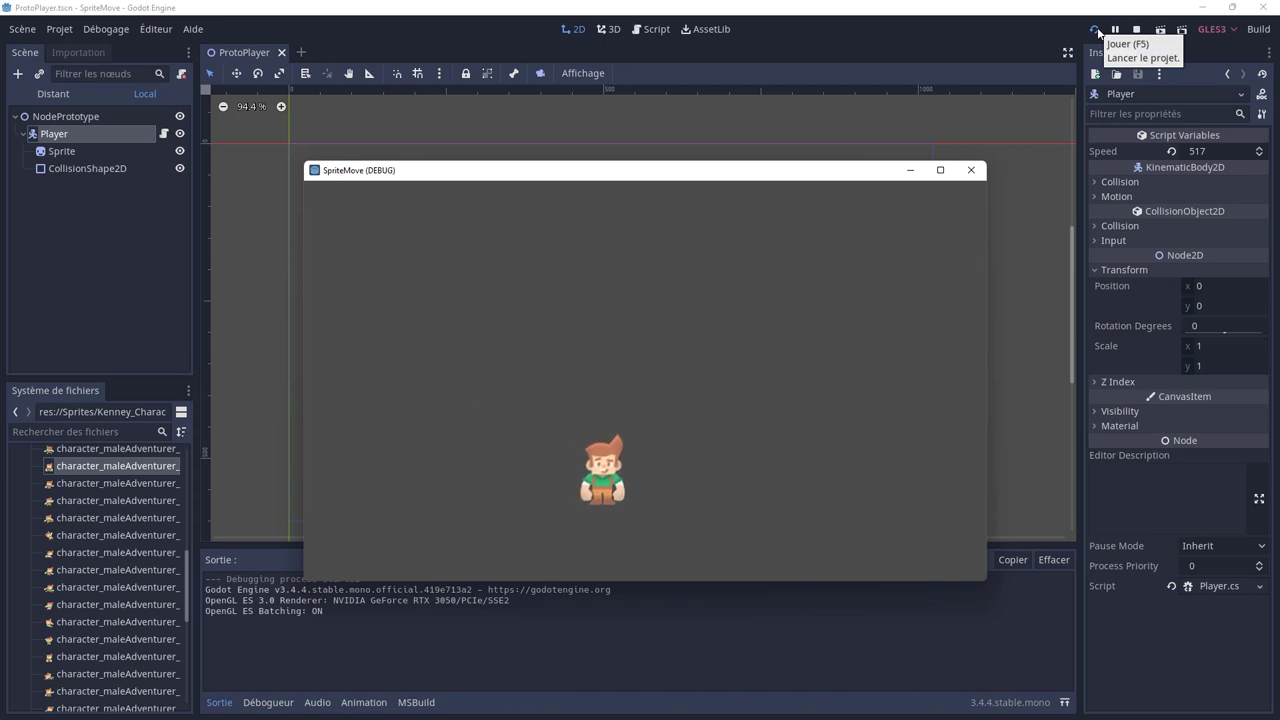
pyautogui.press('Up')
pyautogui.press('Up')
pyautogui.press('Down')
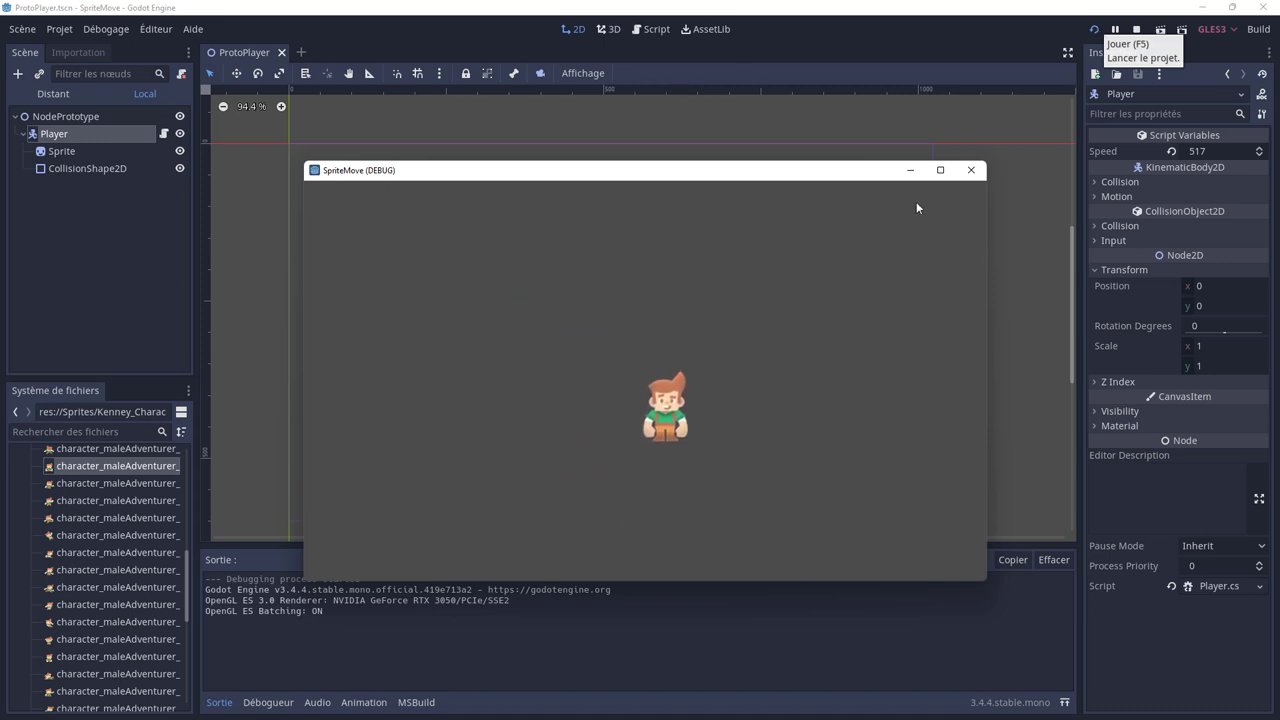
pyautogui.click(970, 170)
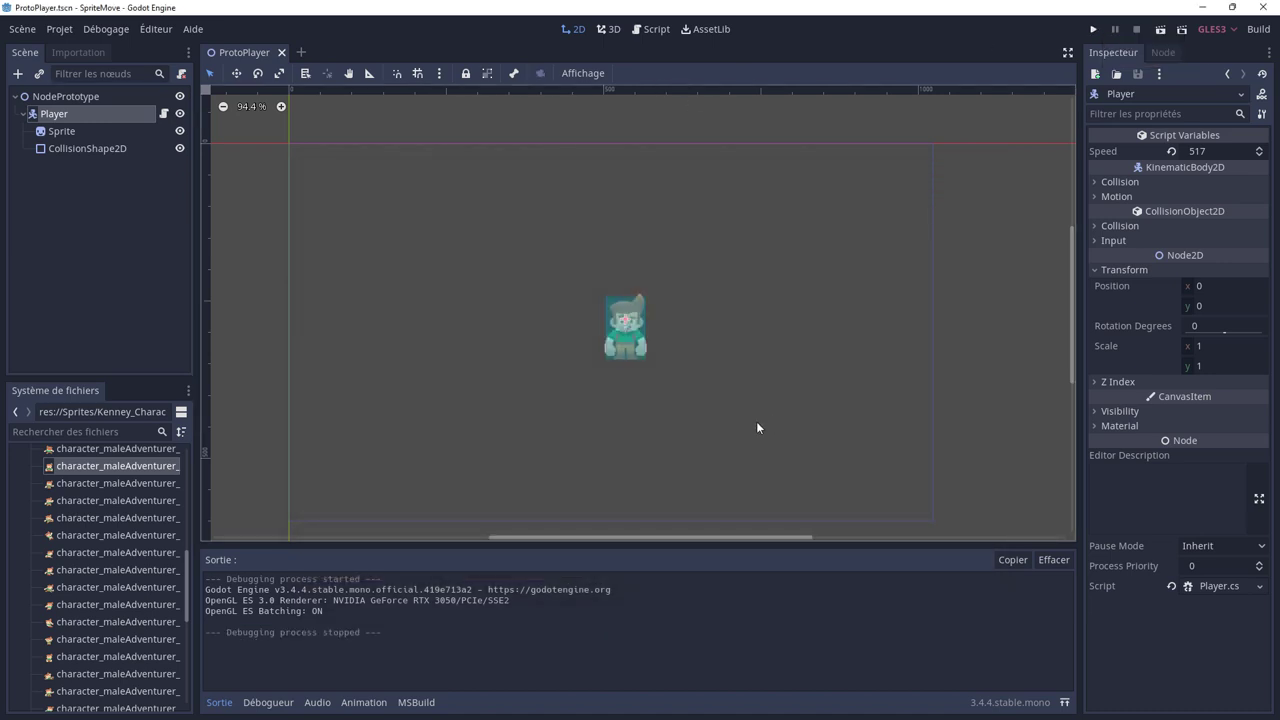
pyautogui.click(180, 148)
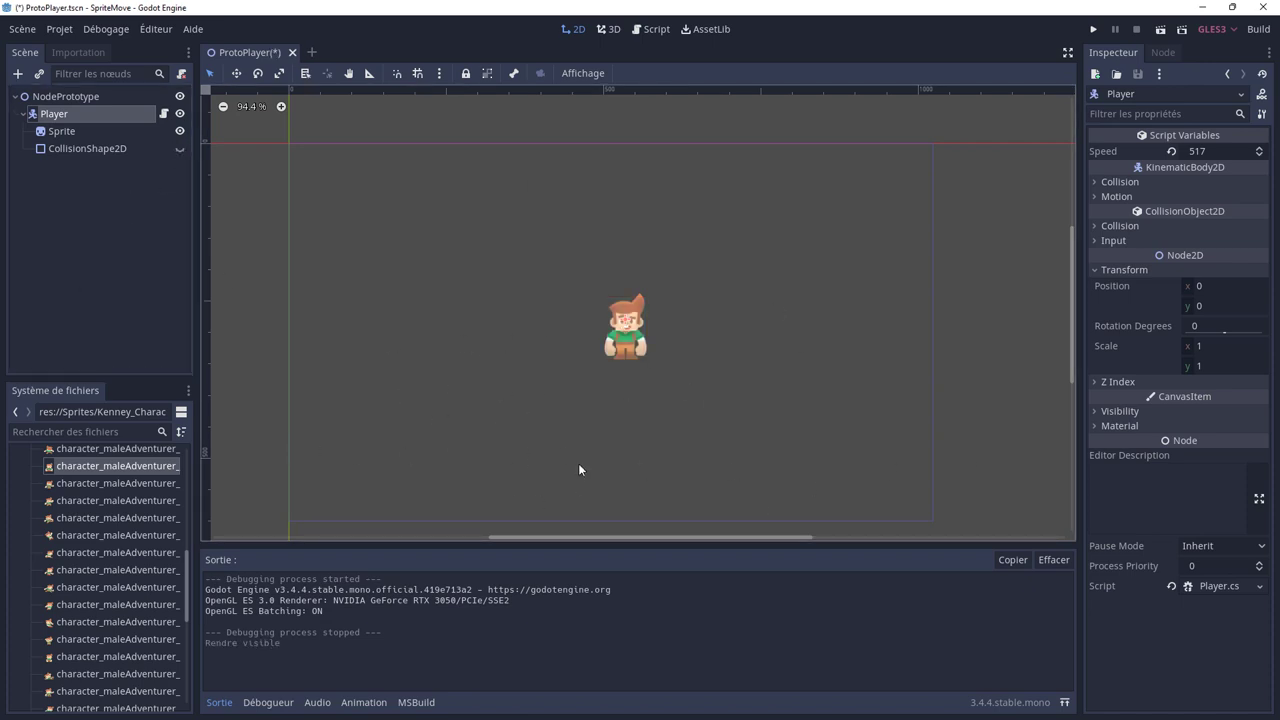
# - Add a Node2D to the scene and move it above Player under NodePrototype
pyautogui.click(18, 75)
pyautogui.doubleClick(521, 277)
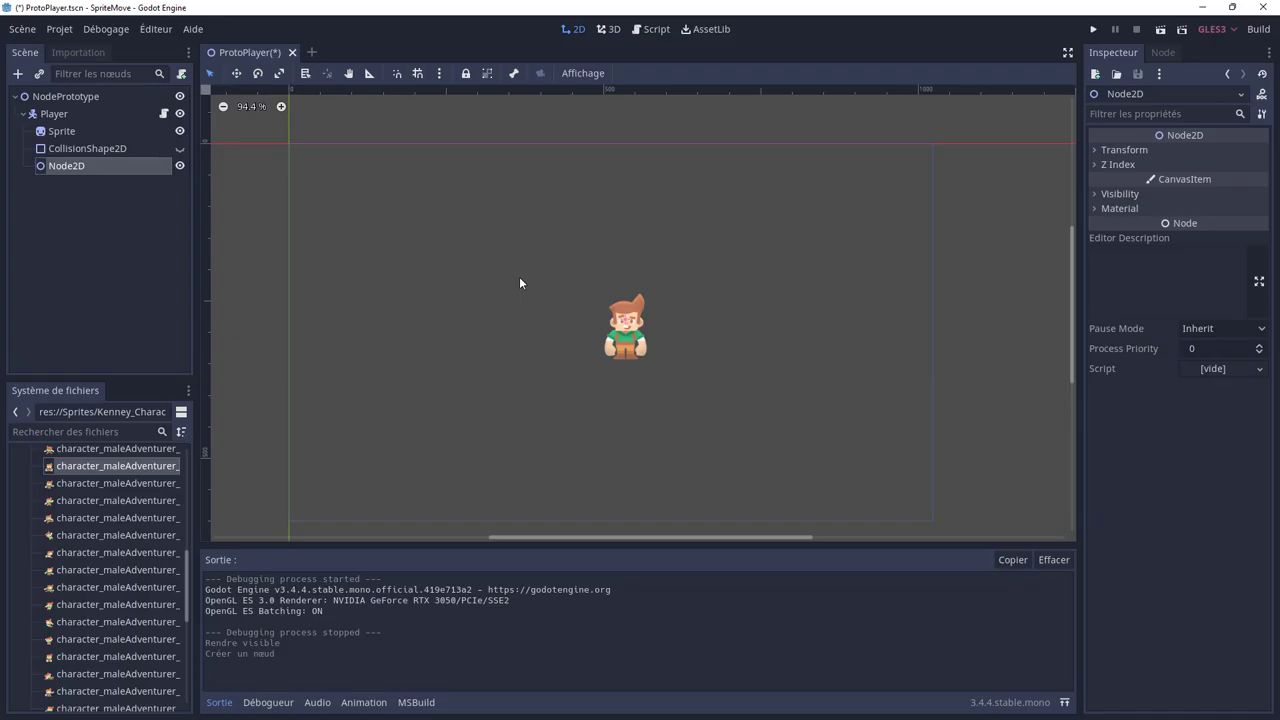
pyautogui.click(24, 114)
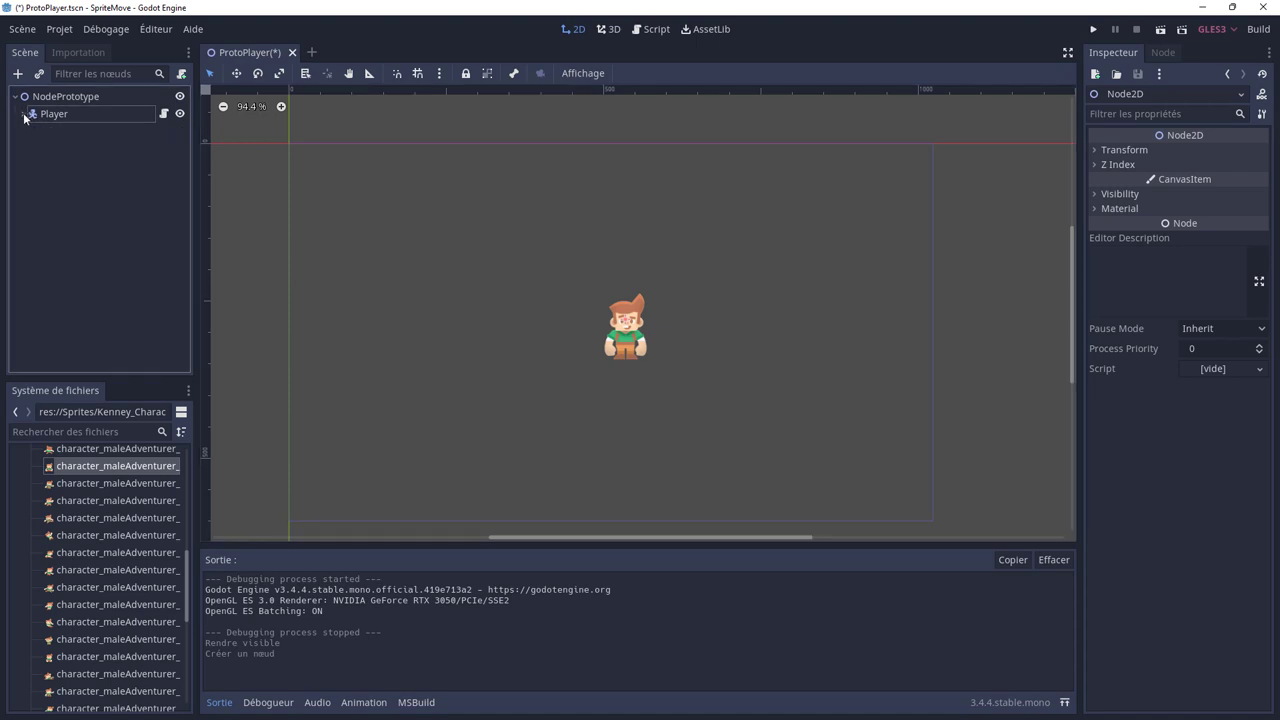
pyautogui.click(24, 114)
pyautogui.moveTo(66, 165); pyautogui.dragTo(64, 111)
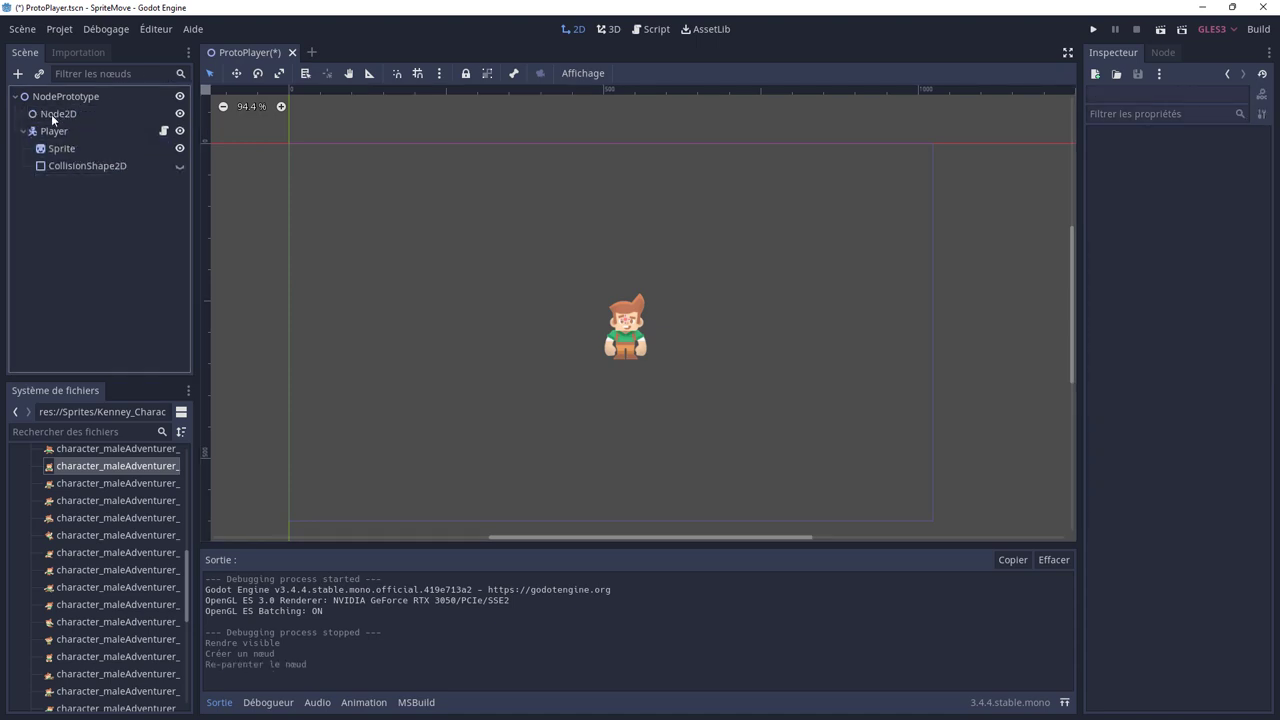
pyautogui.click(54, 130)
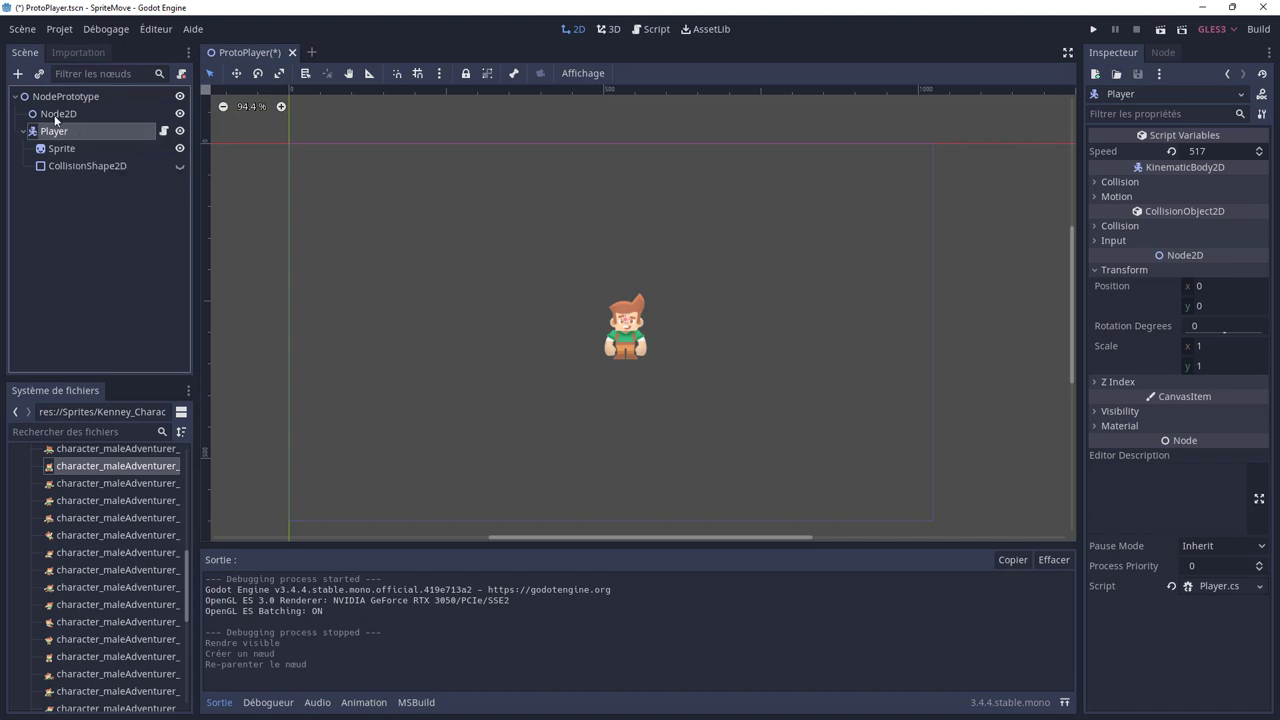
# - Rename the new Node2D to 'Ground'
pyautogui.click(55, 115)
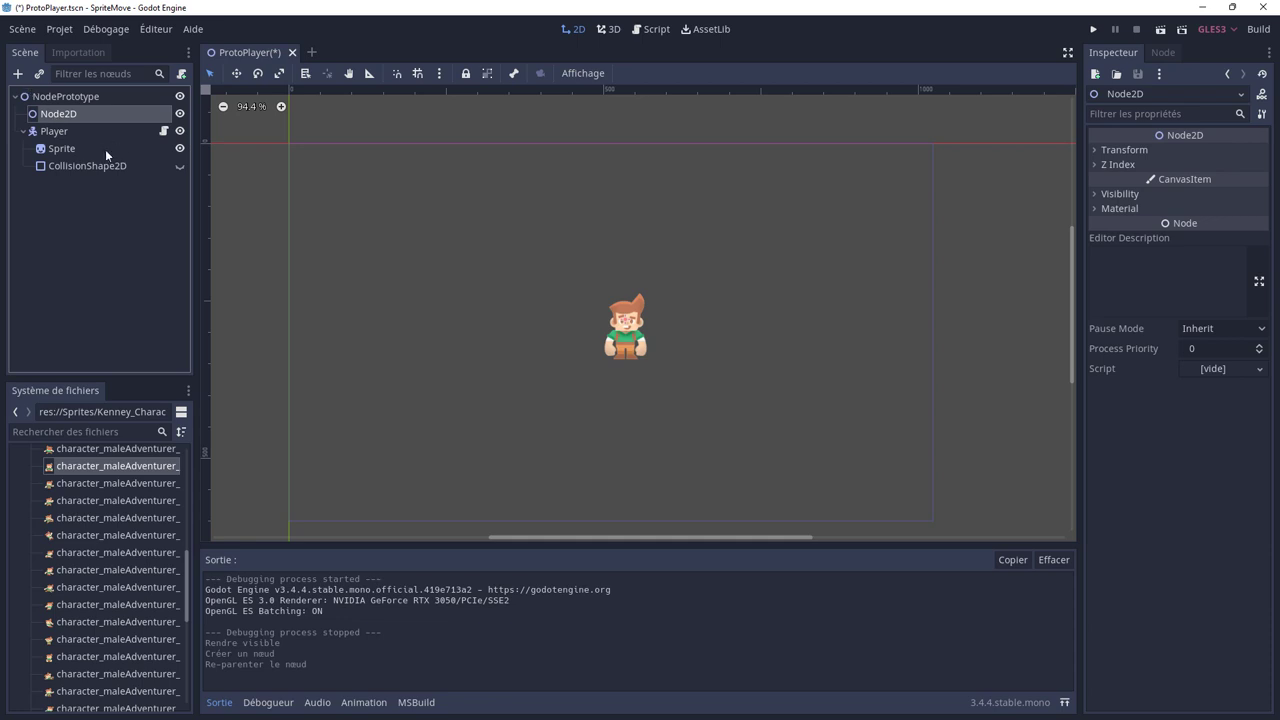
pyautogui.doubleClick(64, 114)
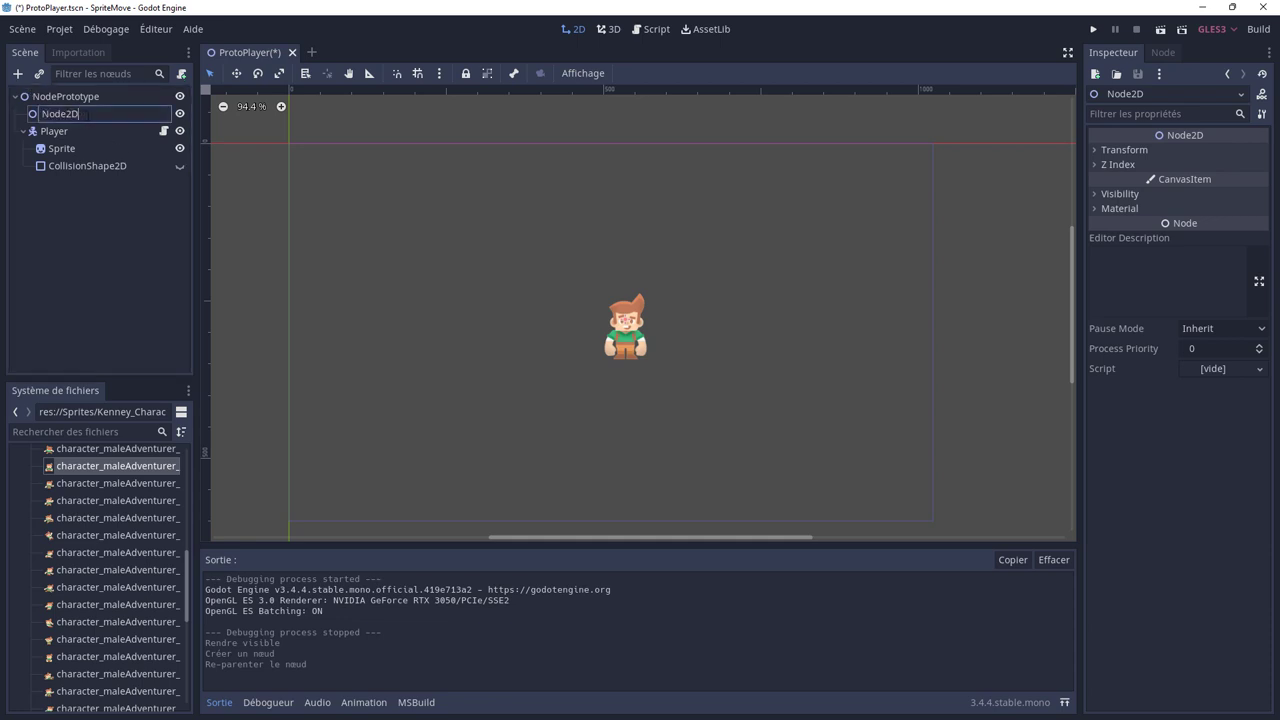
pyautogui.hotkey('ctrl', 'a')
pyautogui.write('Grou')
pyautogui.write('nd')
pyautogui.press('Return')
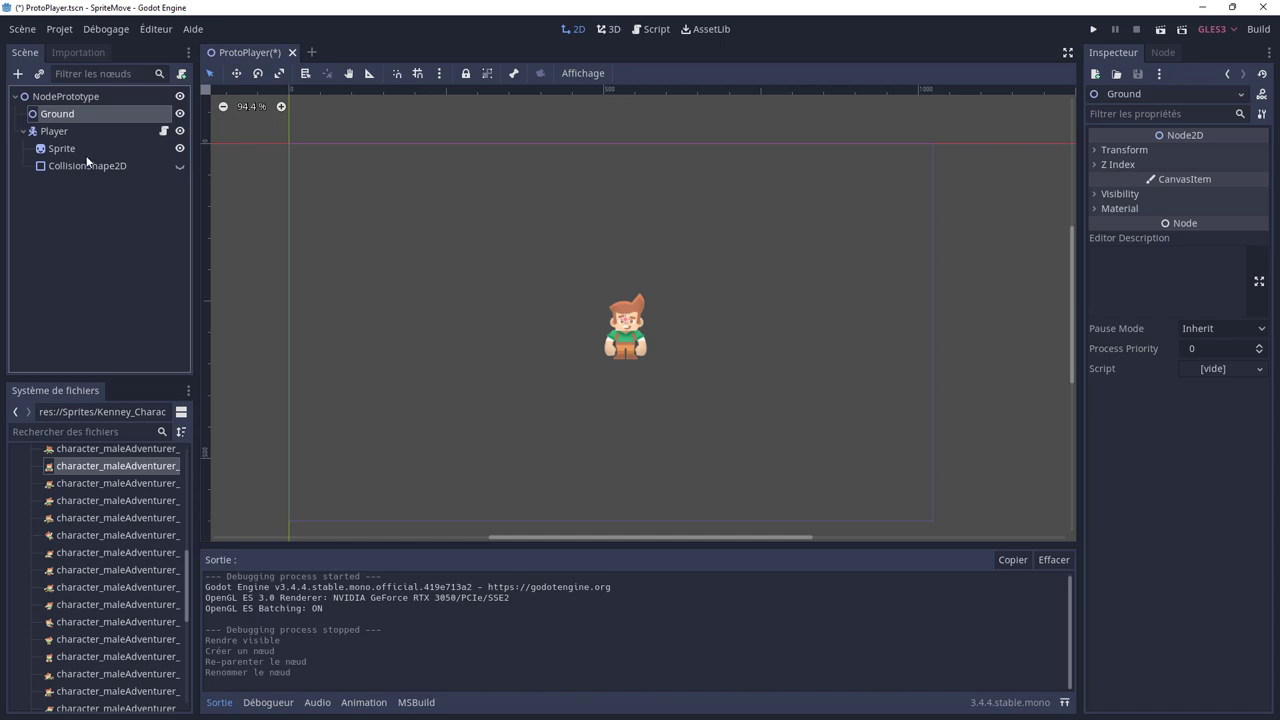
# - Add a Sprite child node under Ground
pyautogui.rightClick(76, 116)
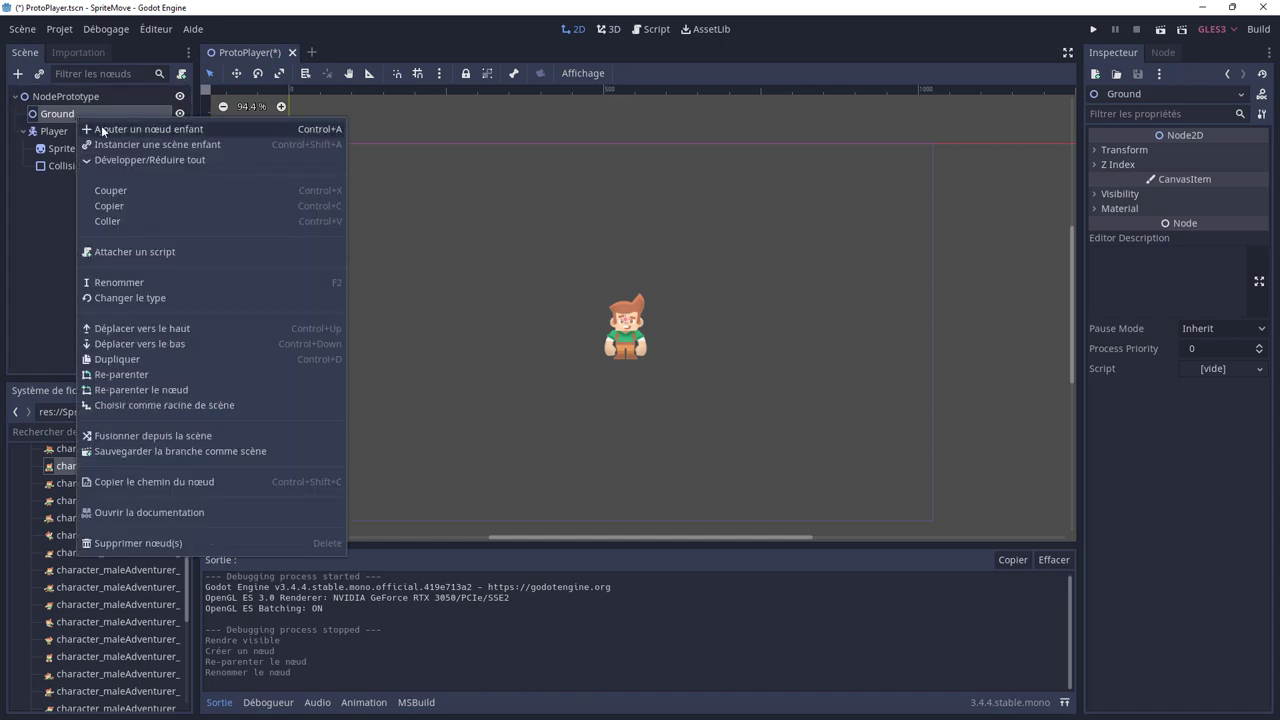
pyautogui.click(102, 128)
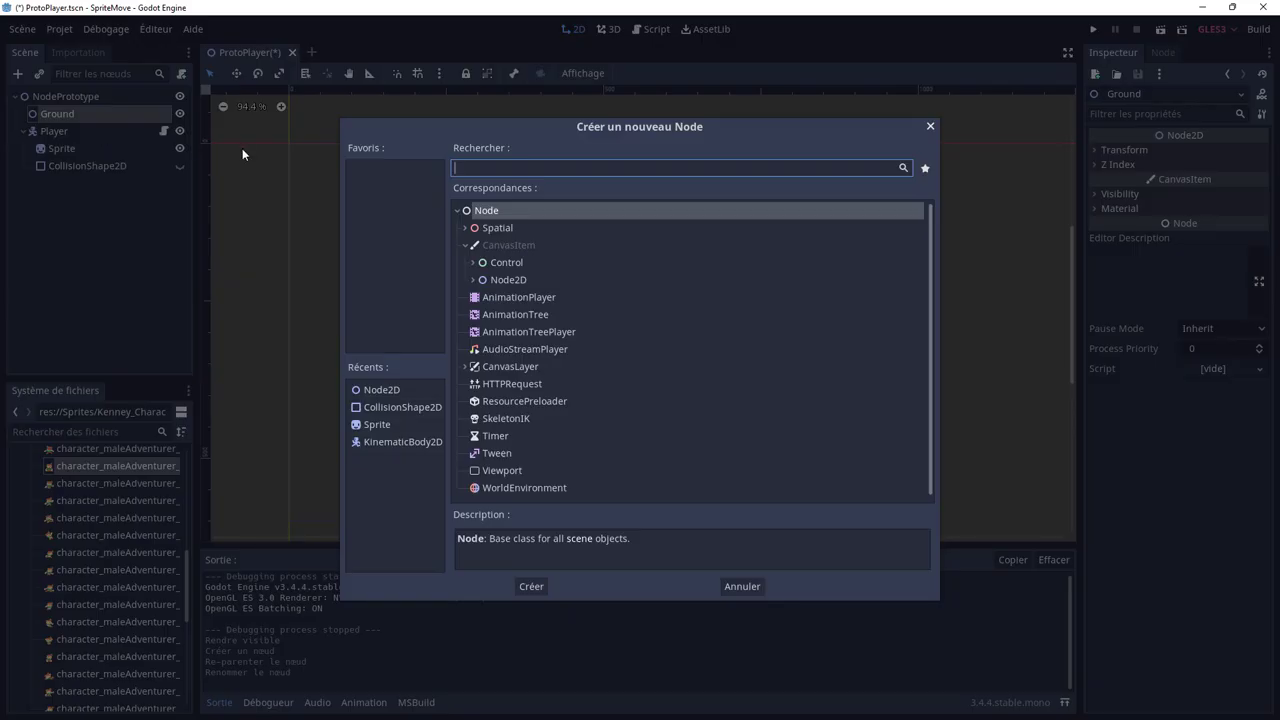
pyautogui.click(378, 426)
pyautogui.doubleClick(378, 426)
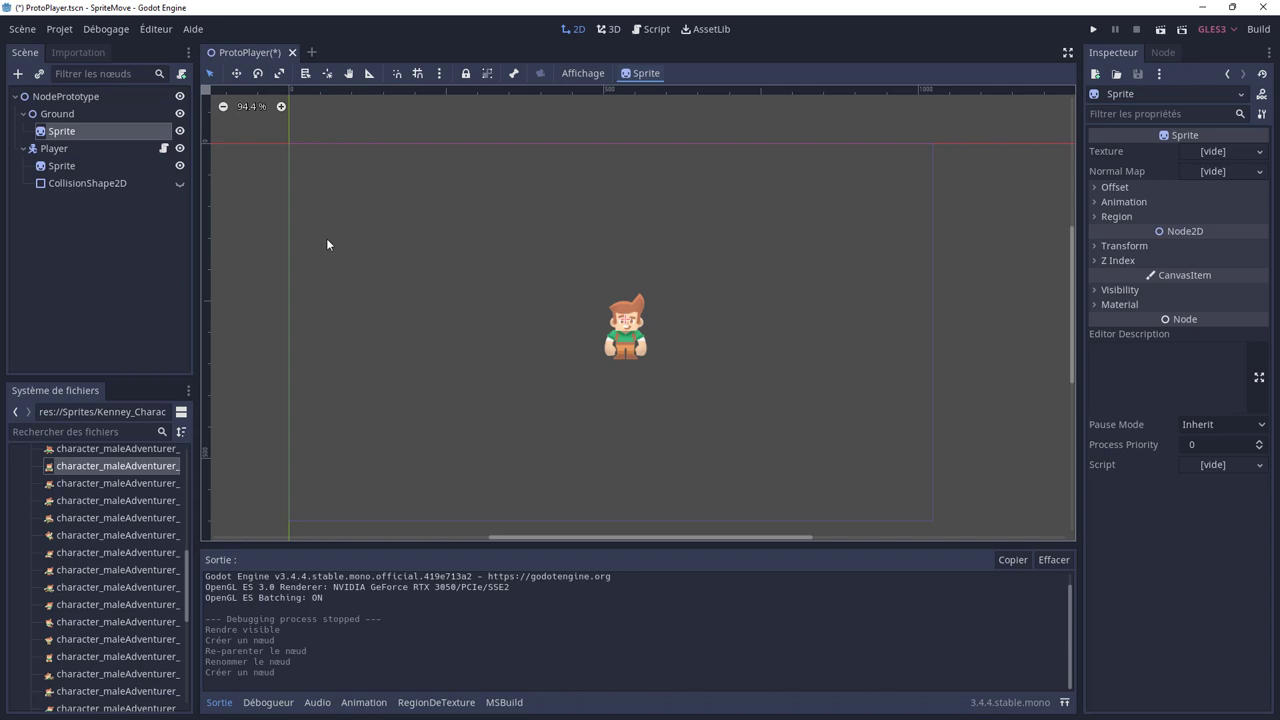
# - Collapse Kenney_Character_Toon and expand the Kenney_Platformer_Redux folder in FileSystem
pyautogui.scroll(3, 151, 488)
pyautogui.scroll(5, 118, 505)
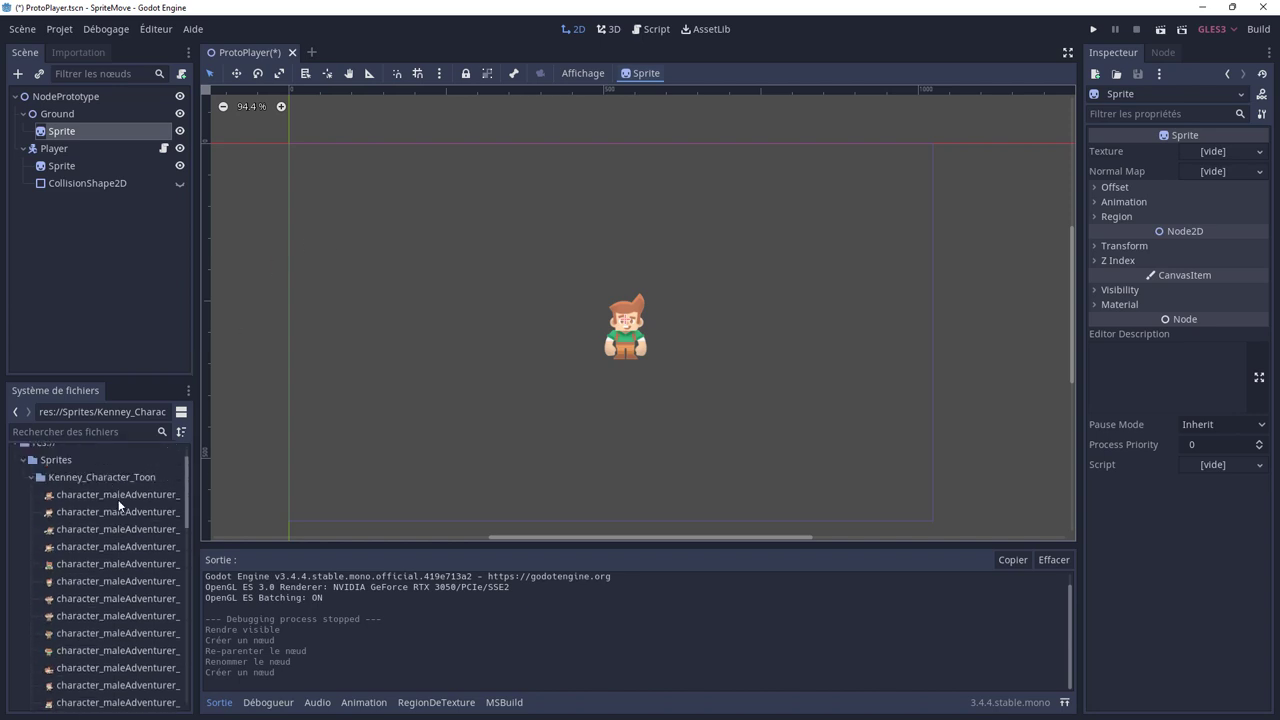
pyautogui.scroll(2, 118, 505)
pyautogui.click(31, 507)
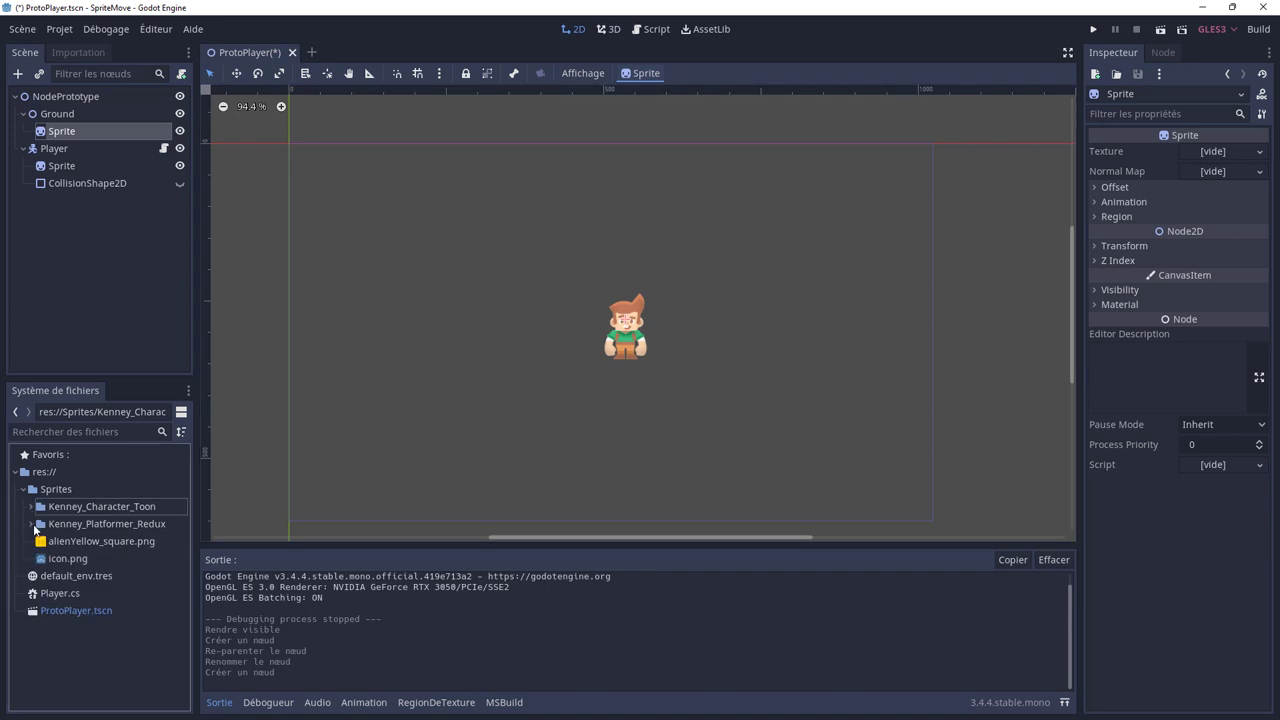
pyautogui.click(32, 524)
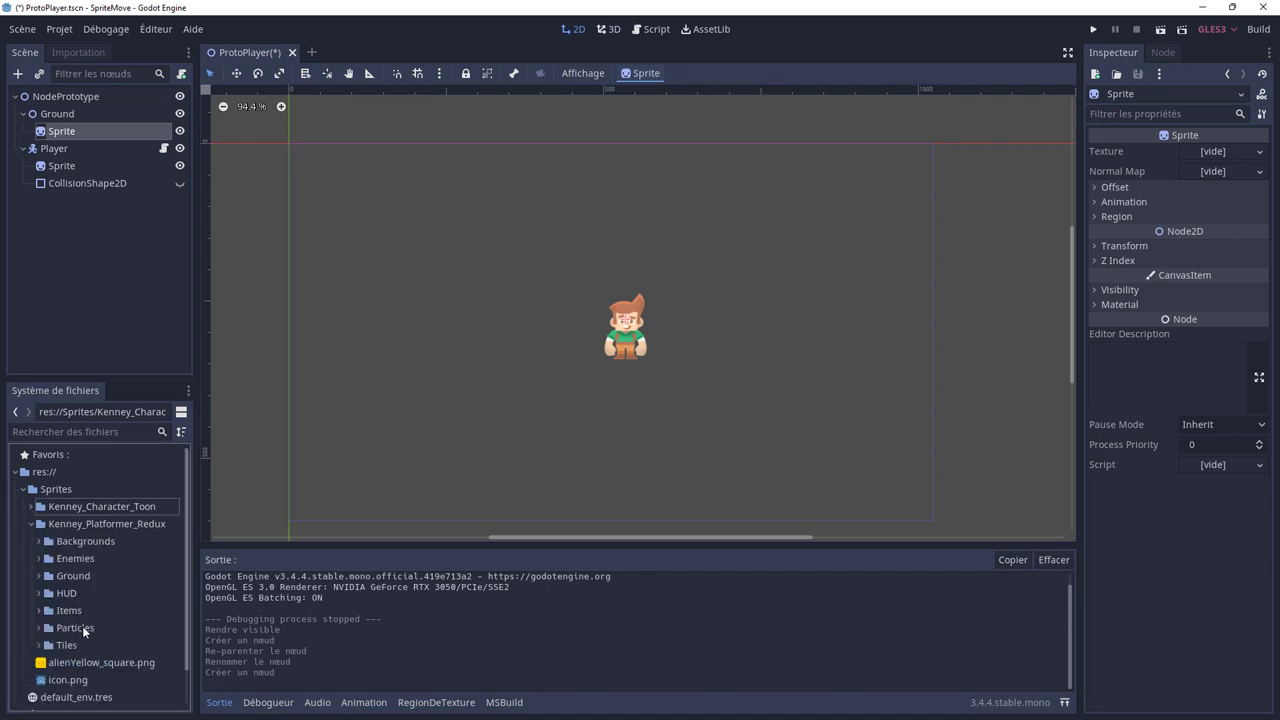
# - Open Kenney_Platformer_Redux's Ground > Dirt tiles and assign dirtCenter.png as the Sprite's texture
pyautogui.click(39, 645)
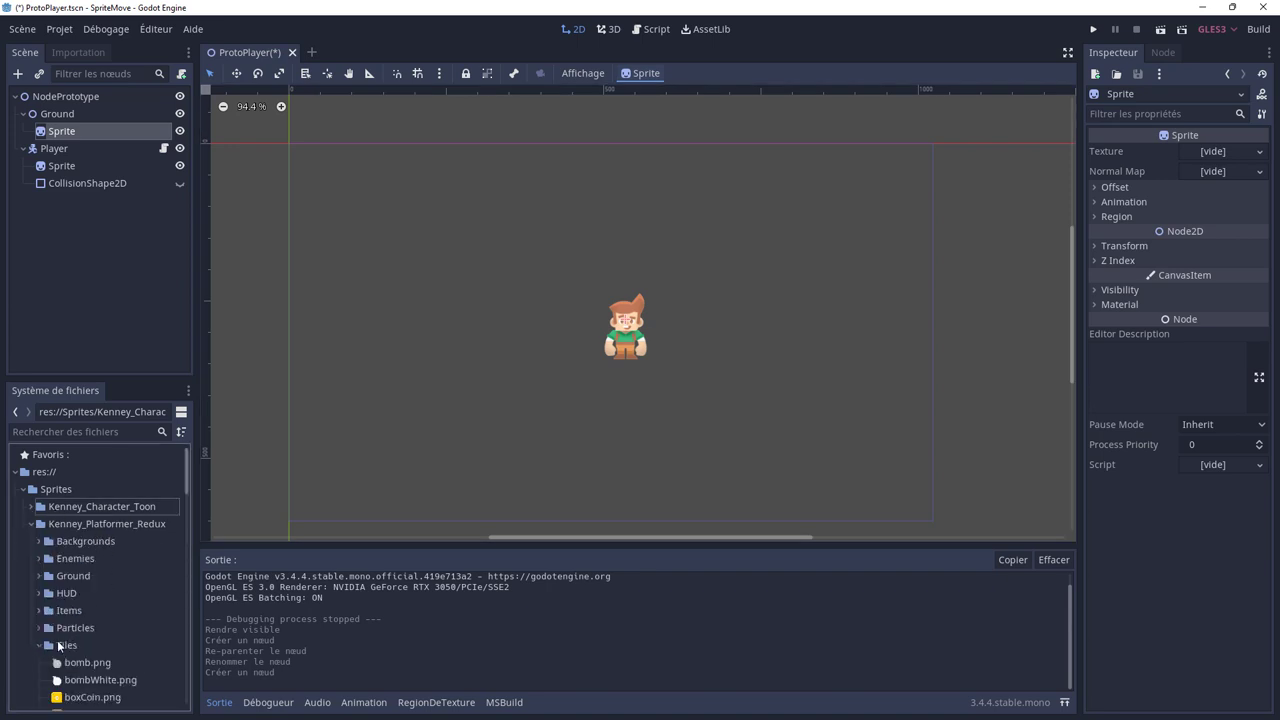
pyautogui.scroll(-2, 113, 618)
pyautogui.scroll(-1, 113, 616)
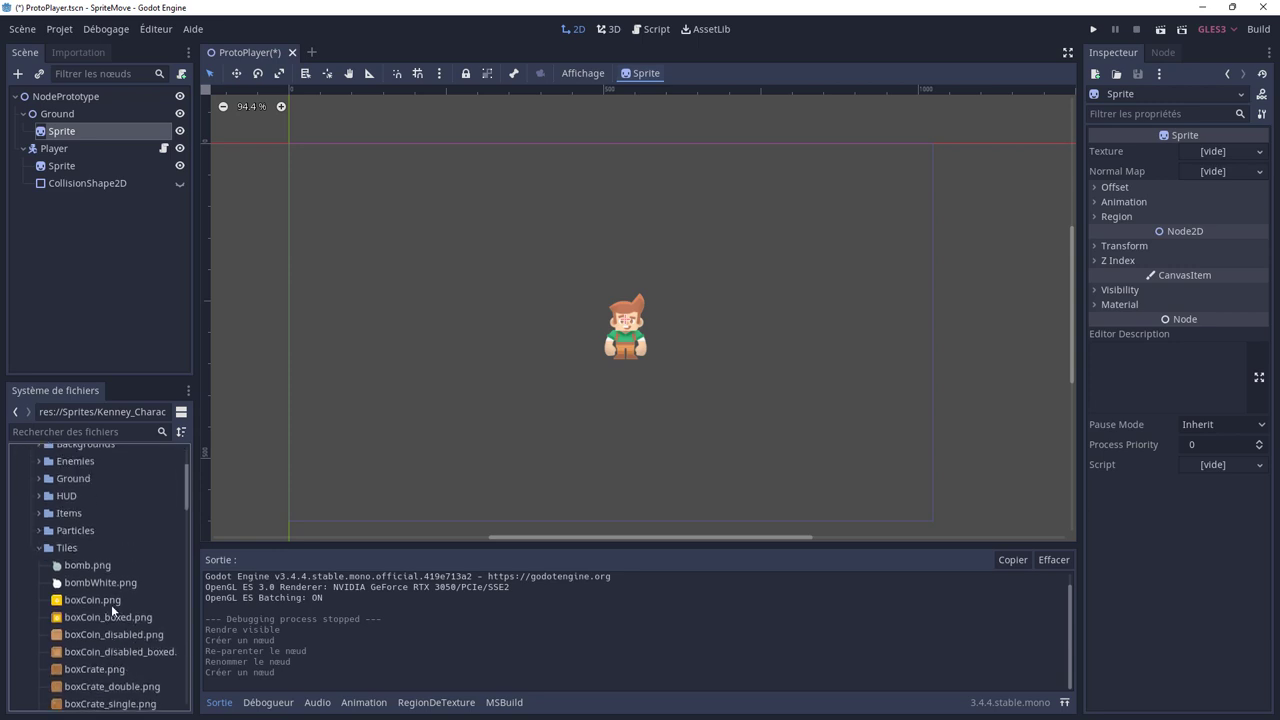
pyautogui.click(39, 549)
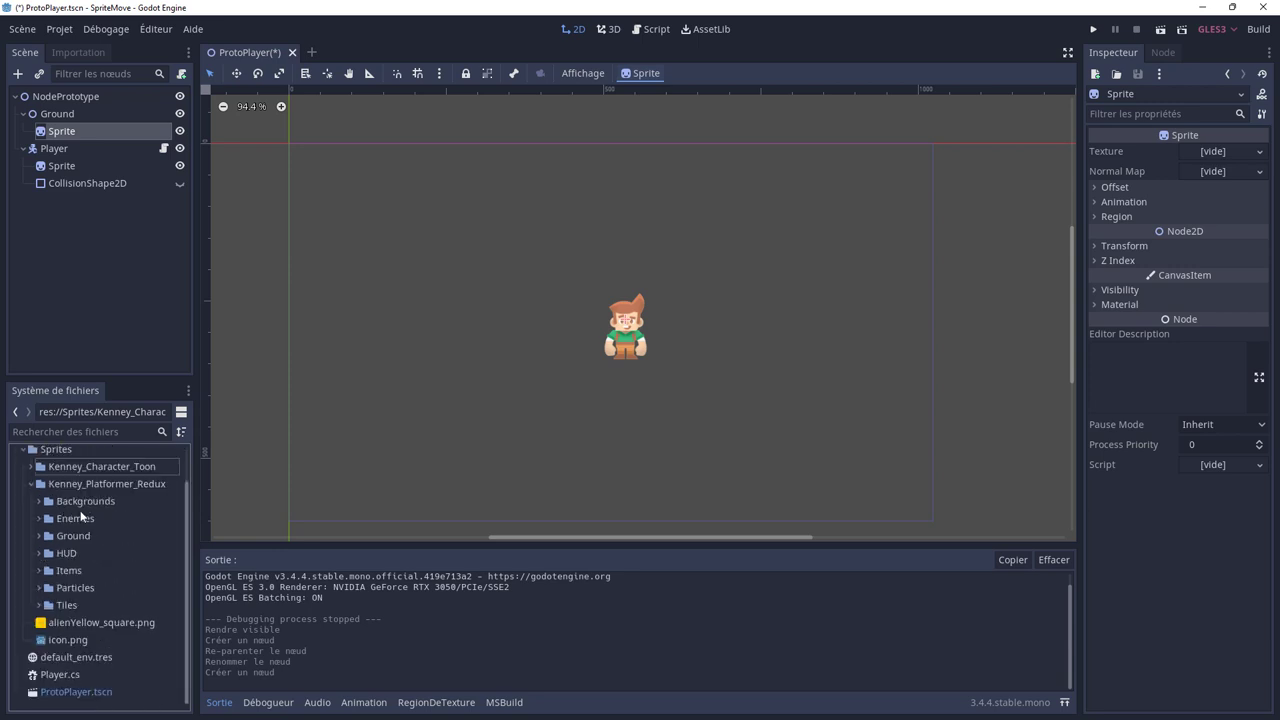
pyautogui.click(40, 537)
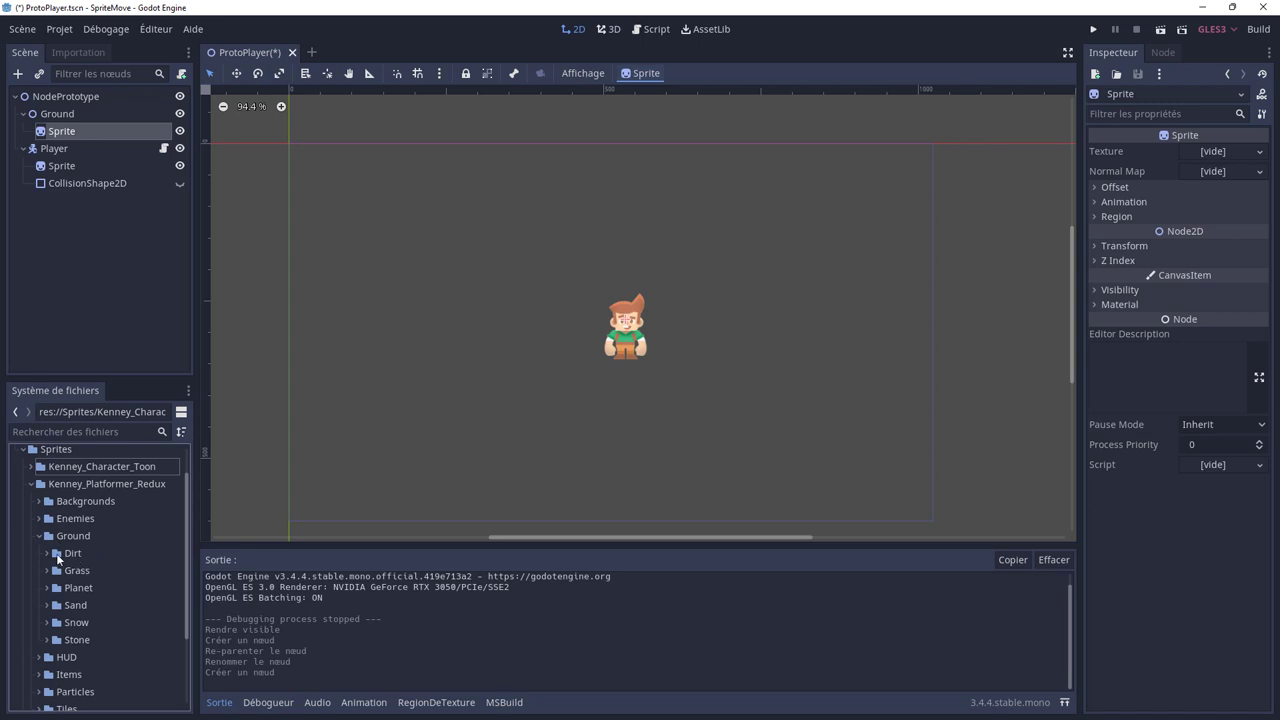
pyautogui.click(48, 552)
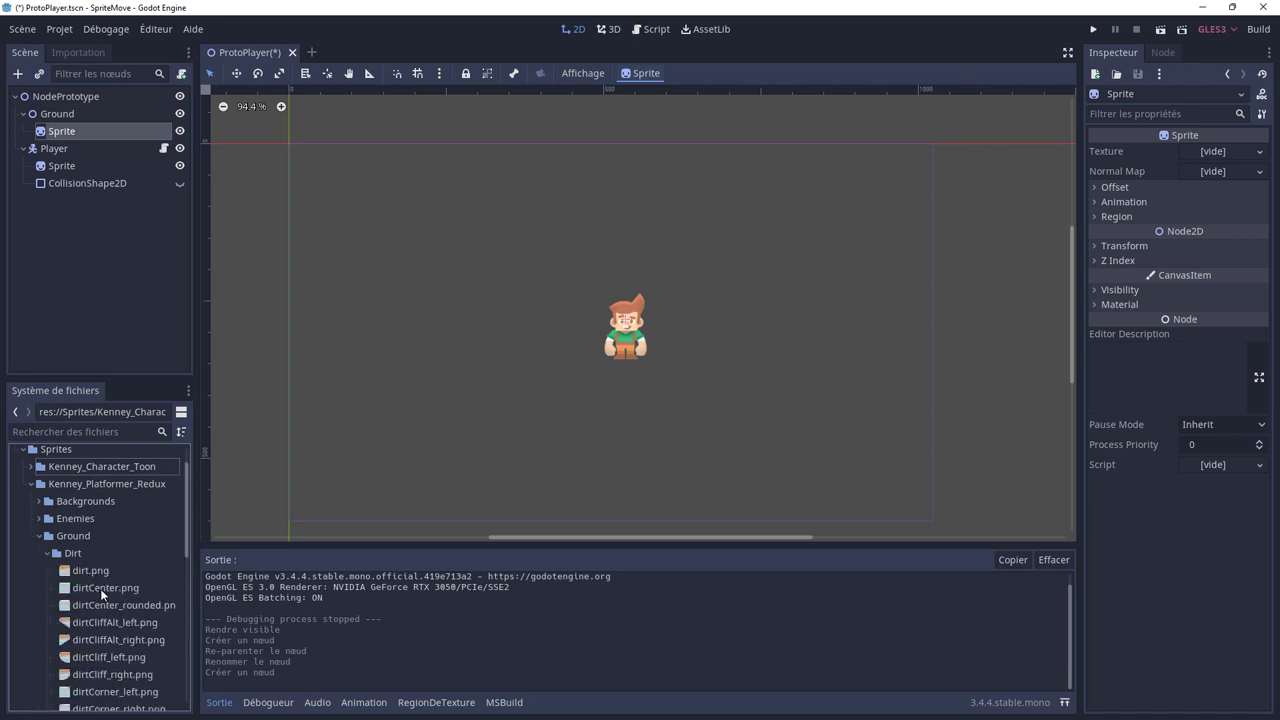
pyautogui.moveTo(94, 586); pyautogui.dragTo(1220, 160)
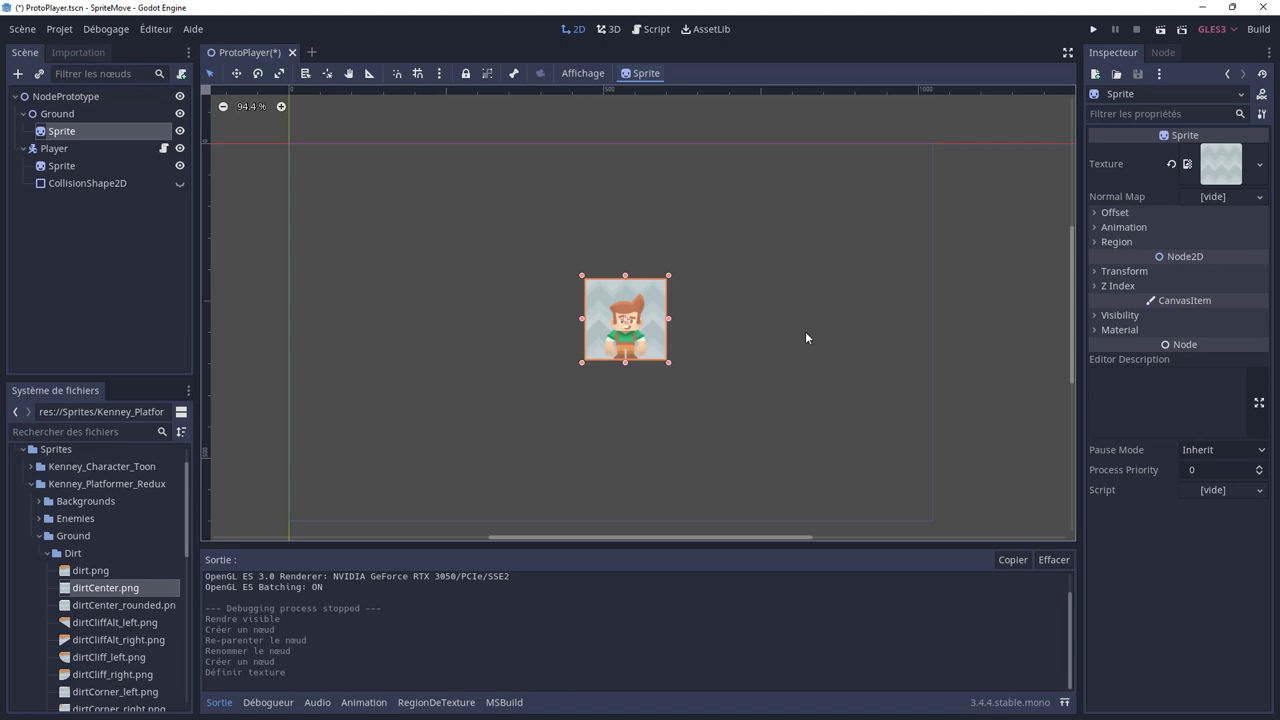
# - Try dragging the player and dirt sprites aside, undoing both moves
pyautogui.click(61, 113)
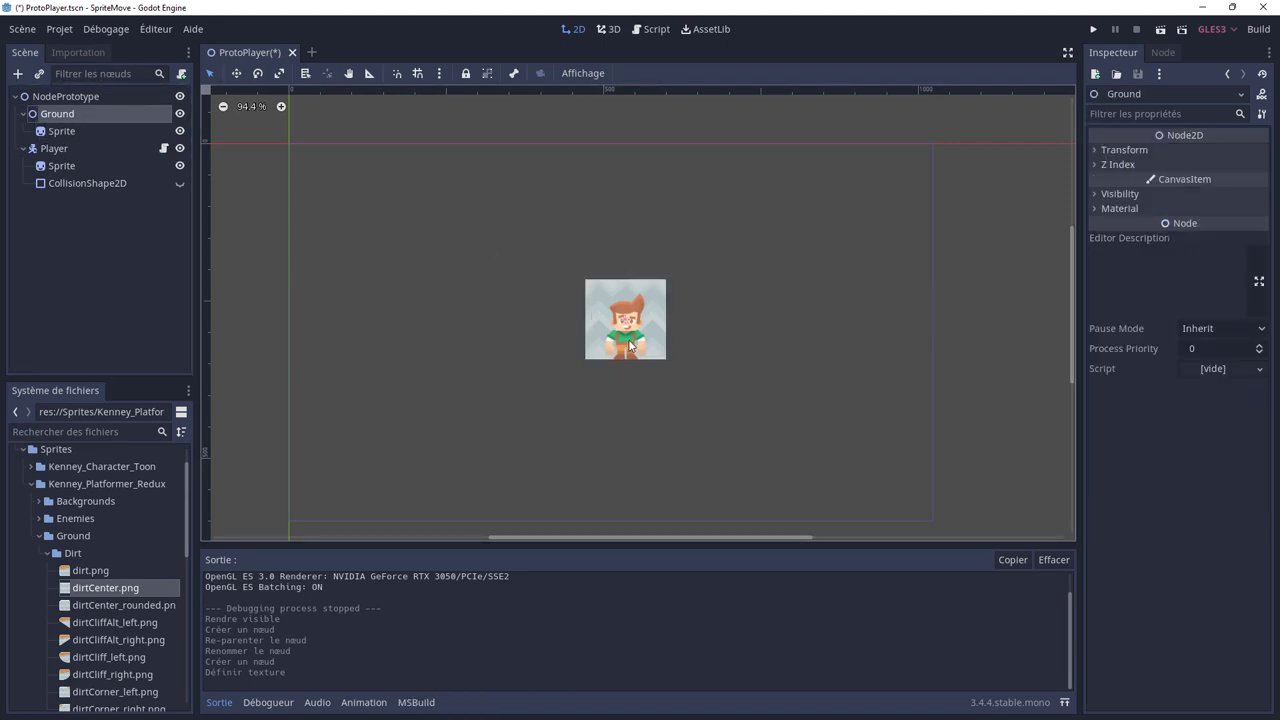
pyautogui.click(90, 134)
pyautogui.moveTo(620, 347)
pyautogui.mouseDown()
pyautogui.moveTo(478, 380)
pyautogui.moveTo(418, 426)
pyautogui.mouseUp()
pyautogui.hotkey('ctrl', 'z')
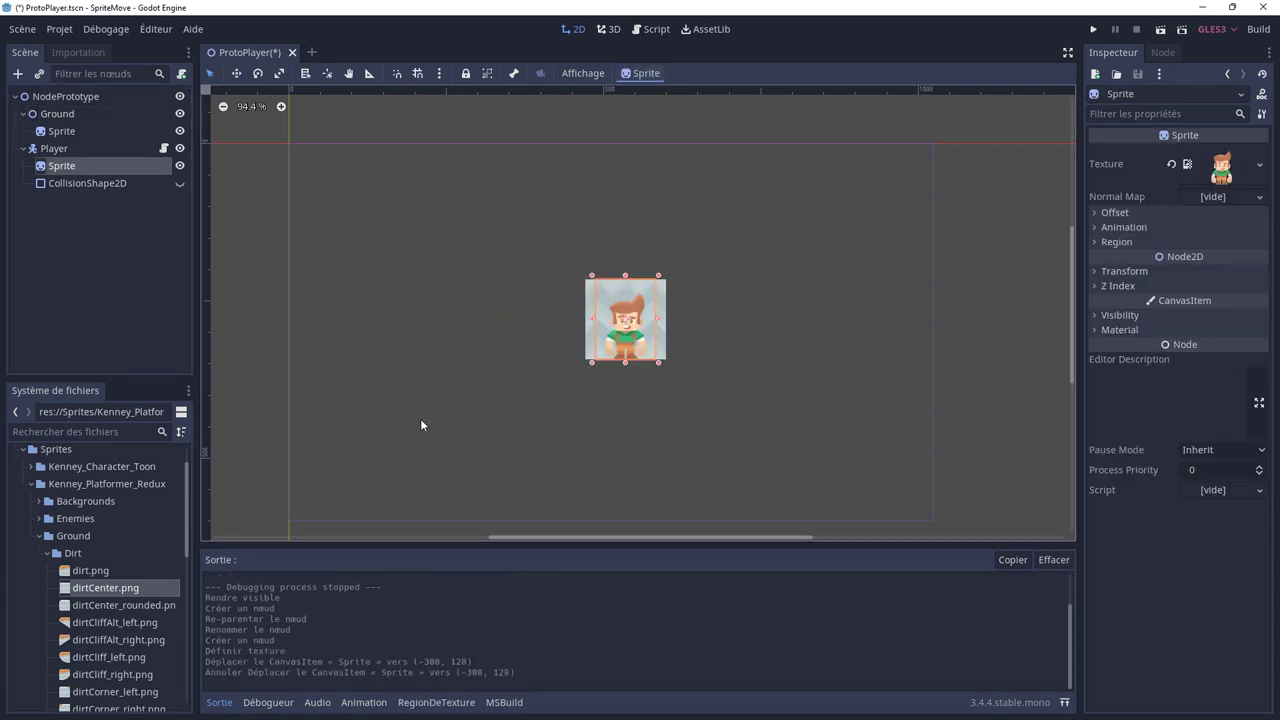
pyautogui.click(62, 131)
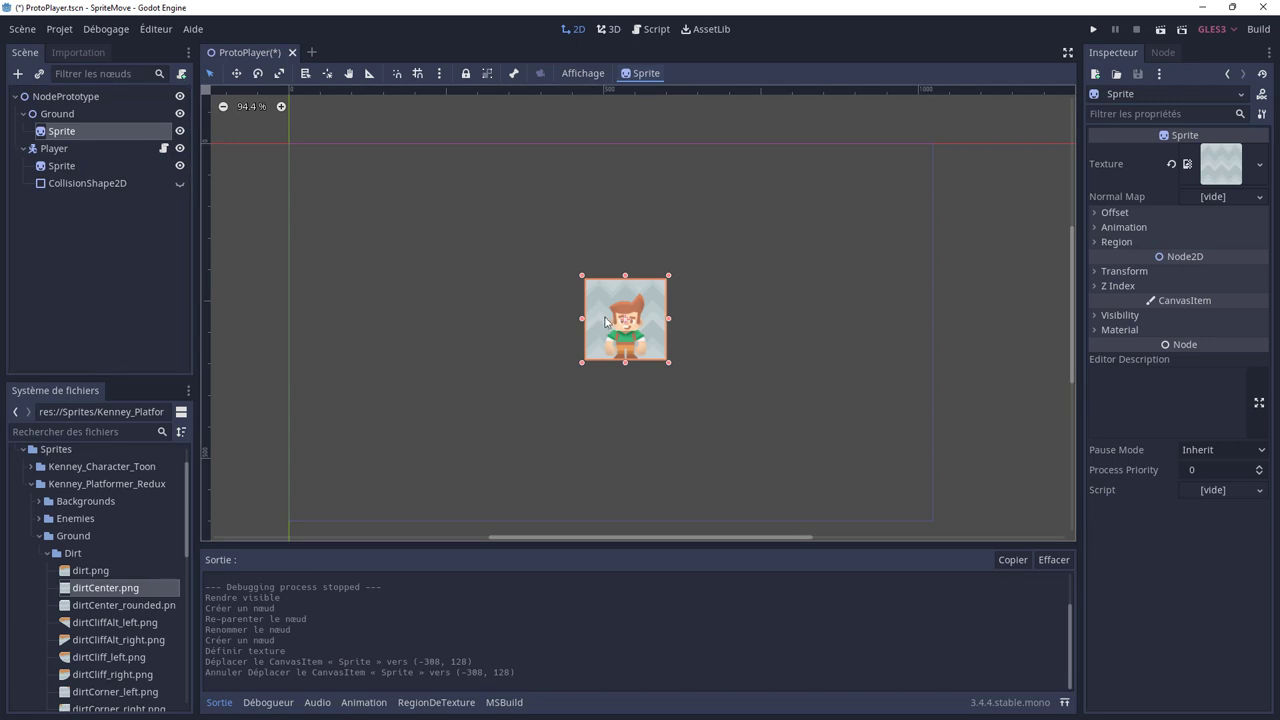
pyautogui.moveTo(599, 318)
pyautogui.mouseDown()
pyautogui.moveTo(480, 296)
pyautogui.moveTo(448, 398)
pyautogui.mouseUp()
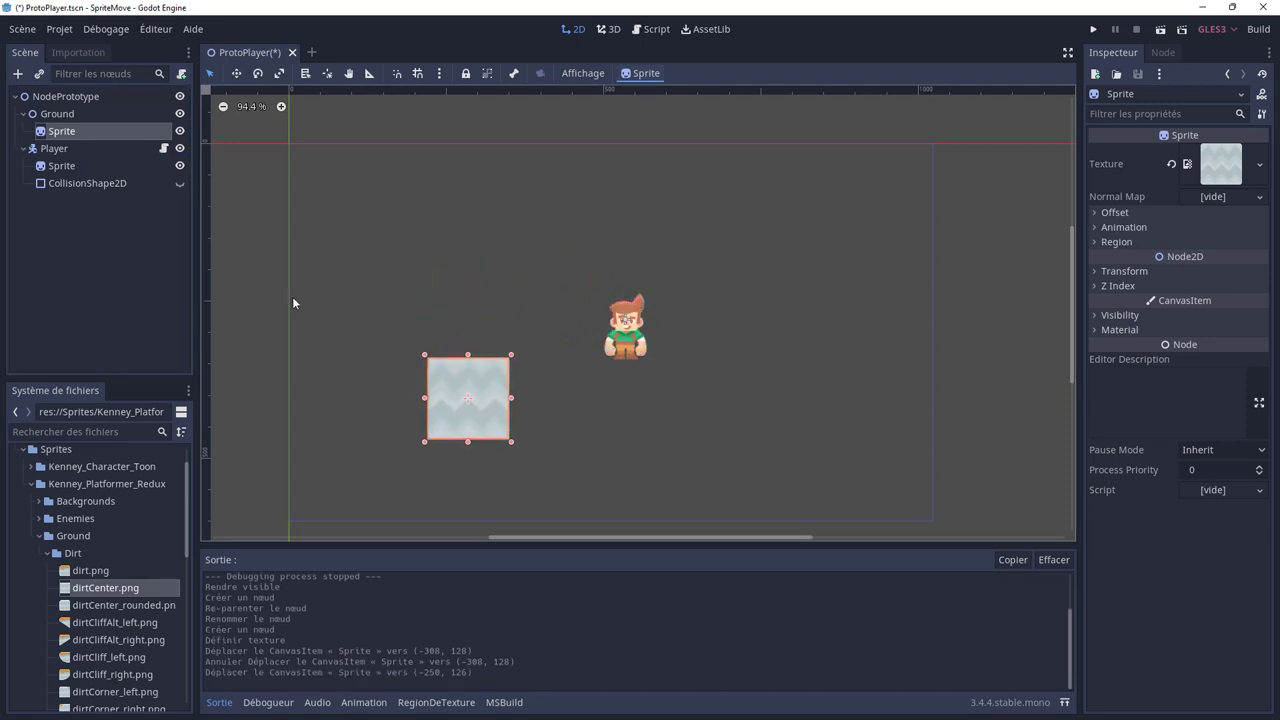
pyautogui.click(66, 116)
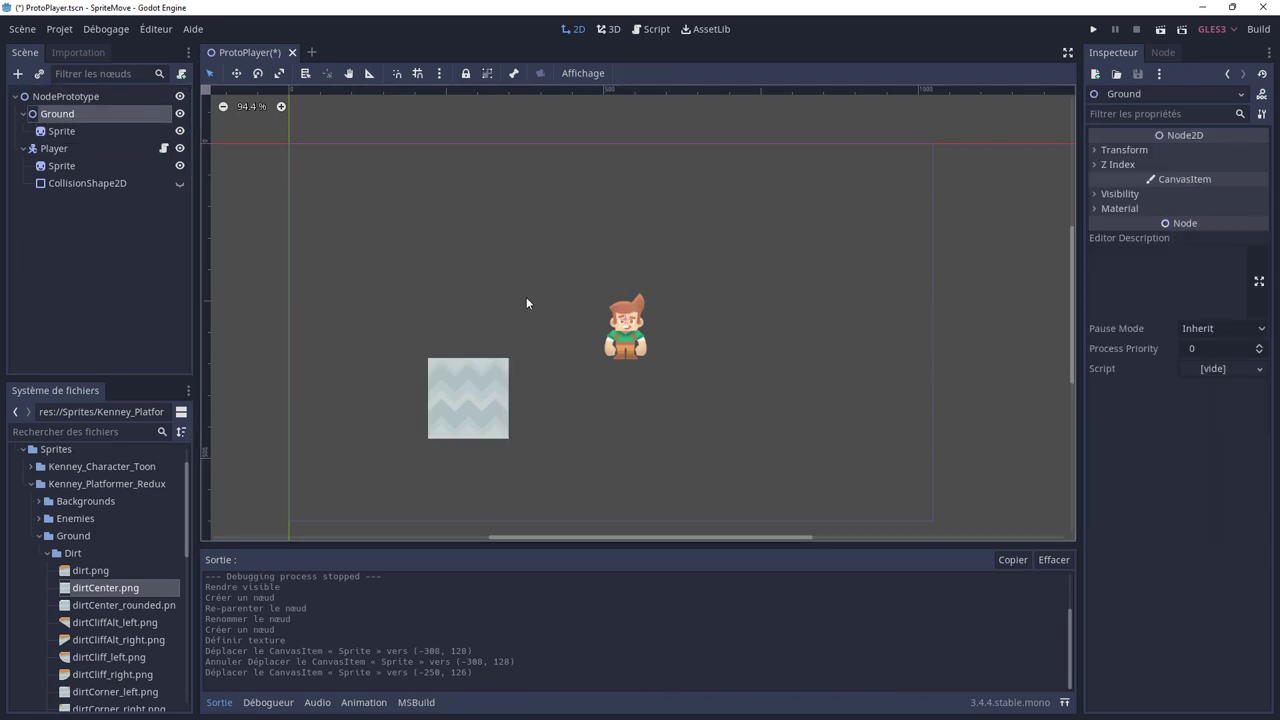
pyautogui.hotkey('ctrl', 'z')
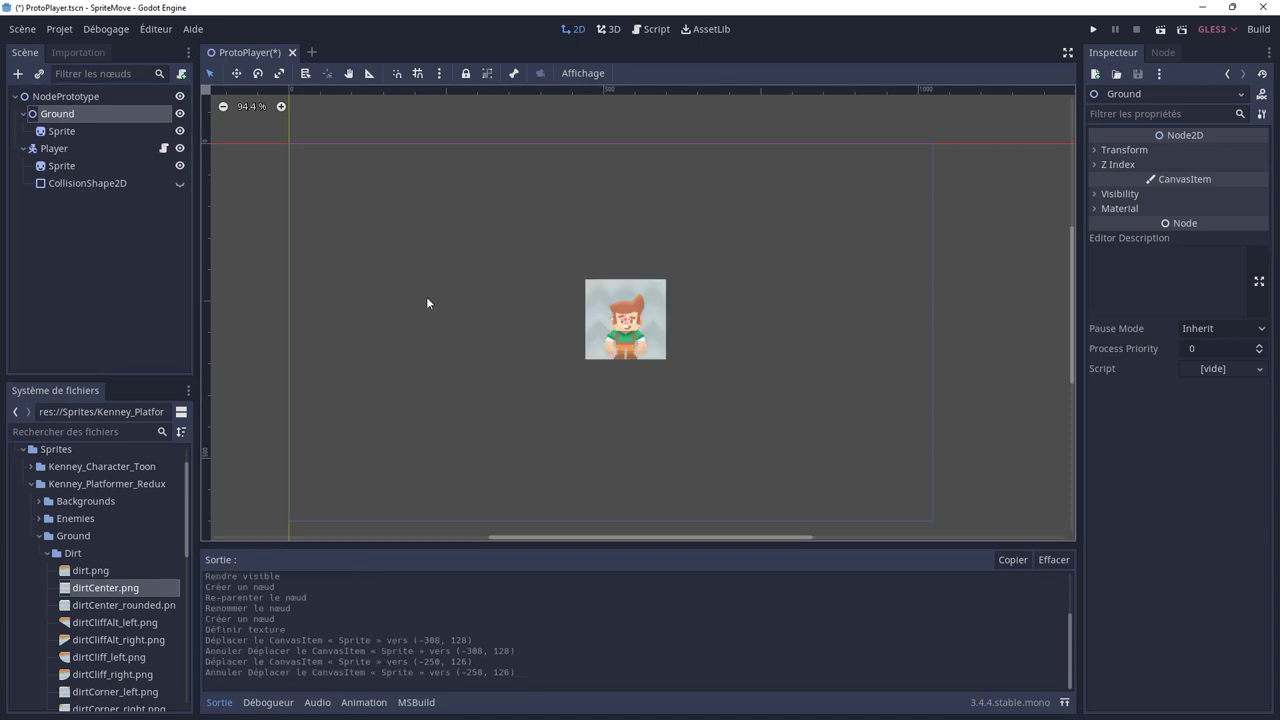
# - Move Ground to the bottom, scale it about 9.44 wide, and center it under the player
pyautogui.click(236, 73)
pyautogui.moveTo(604, 336); pyautogui.dragTo(305, 530)
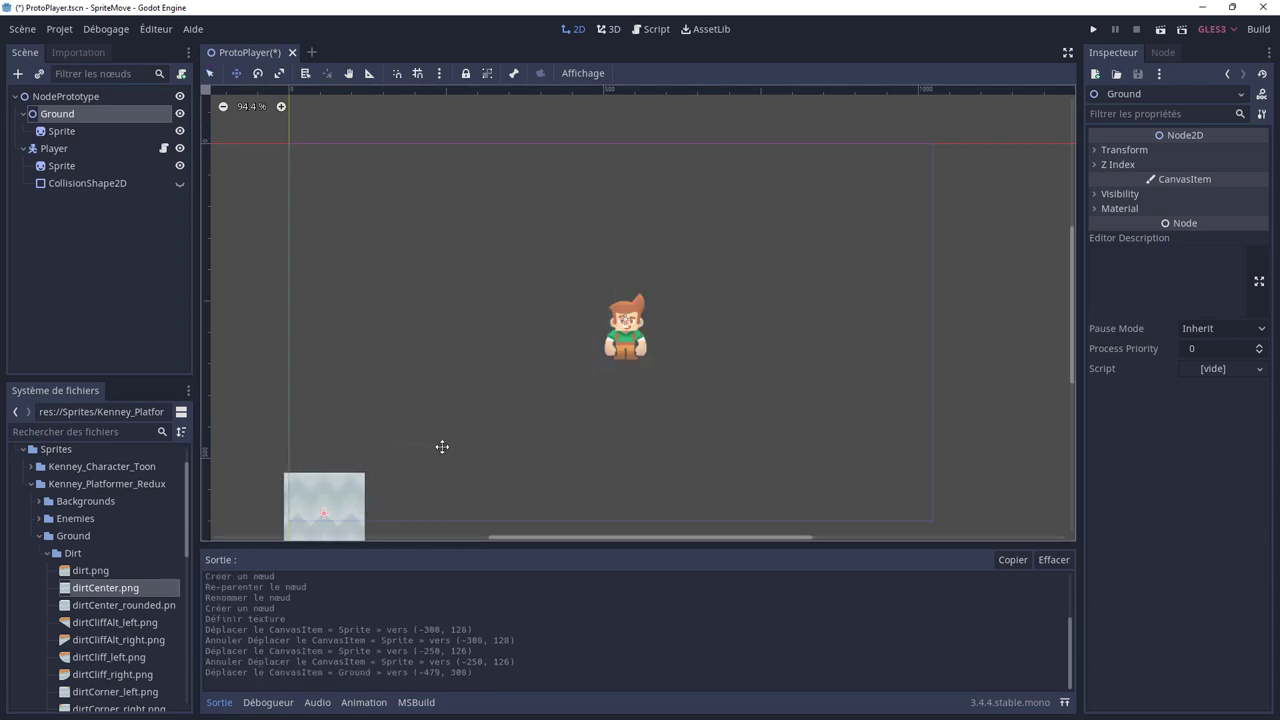
pyautogui.scroll(-1, 447, 444)
pyautogui.scroll(1, 447, 444)
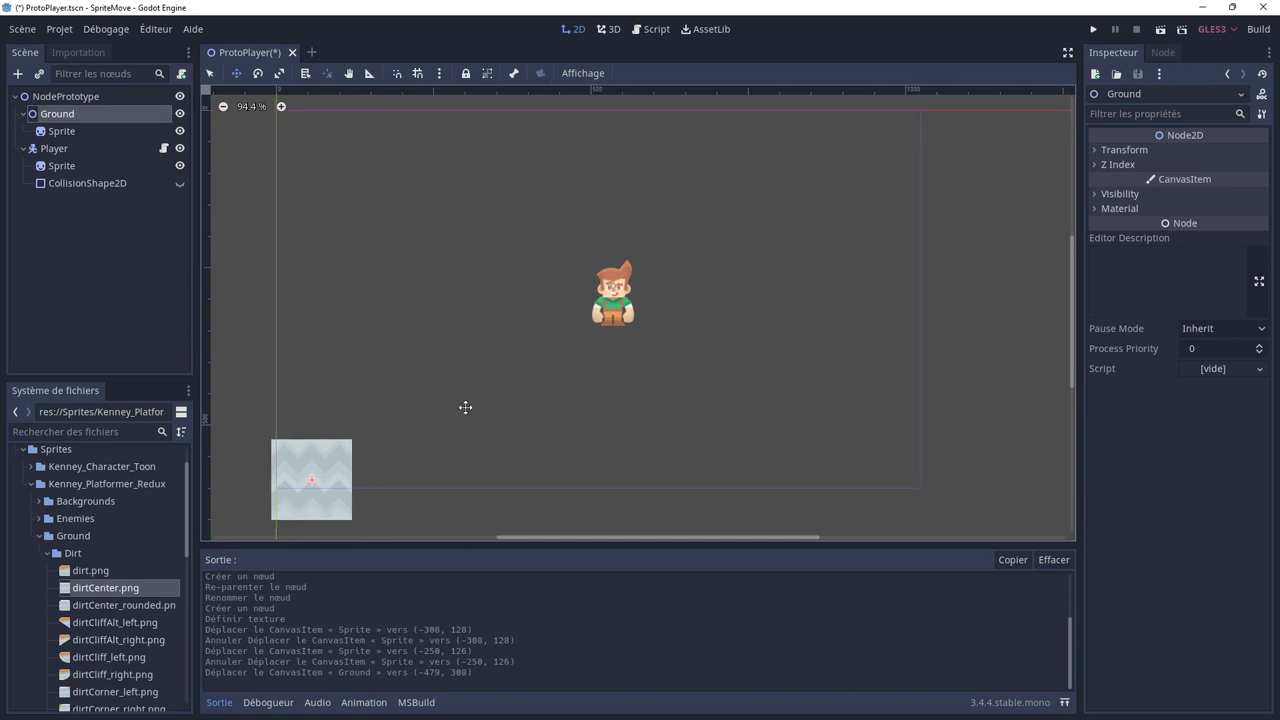
pyautogui.click(279, 73)
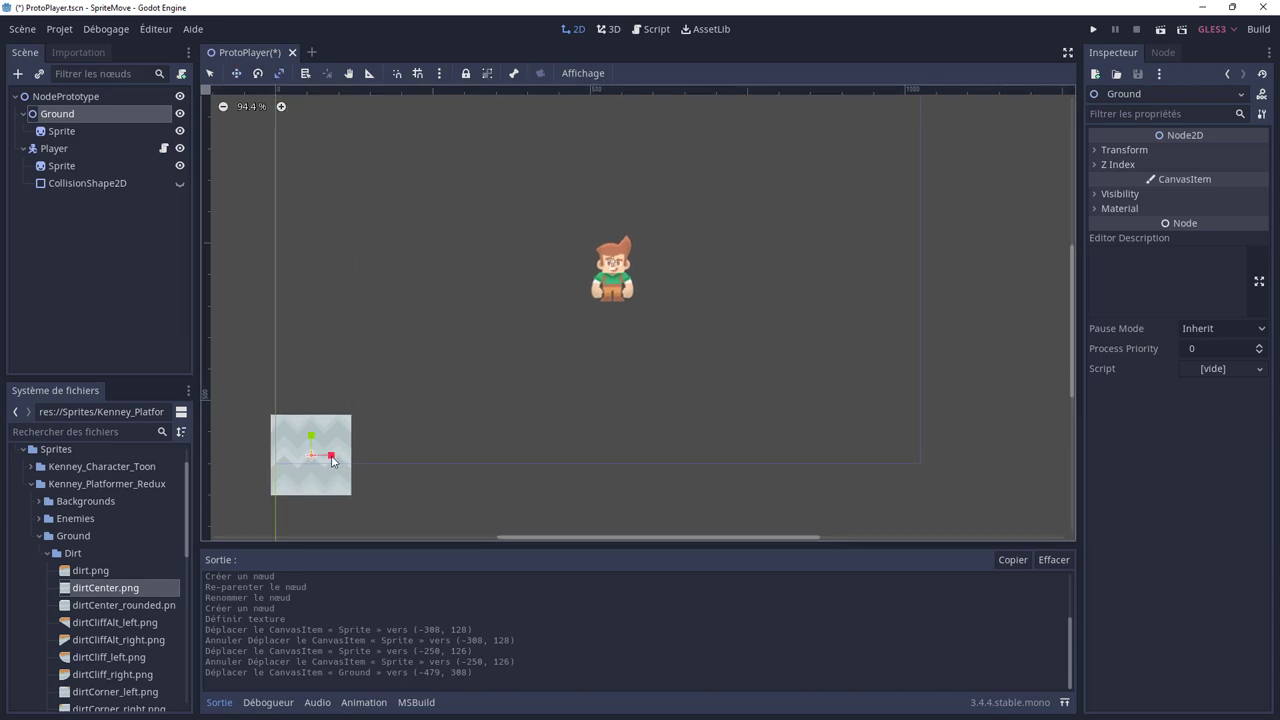
pyautogui.moveTo(335, 465); pyautogui.dragTo(458, 475)
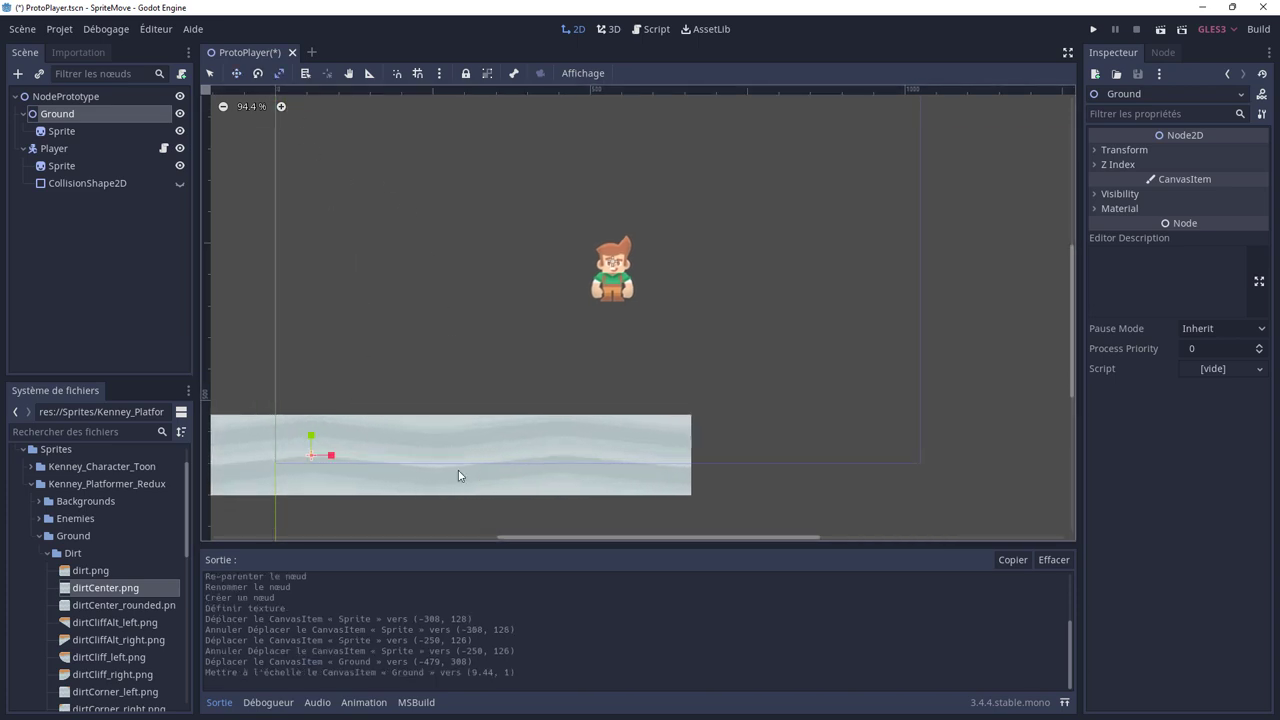
pyautogui.click(236, 73)
pyautogui.moveTo(320, 460)
pyautogui.mouseDown()
pyautogui.moveTo(634, 469)
pyautogui.moveTo(617, 465)
pyautogui.mouseUp()
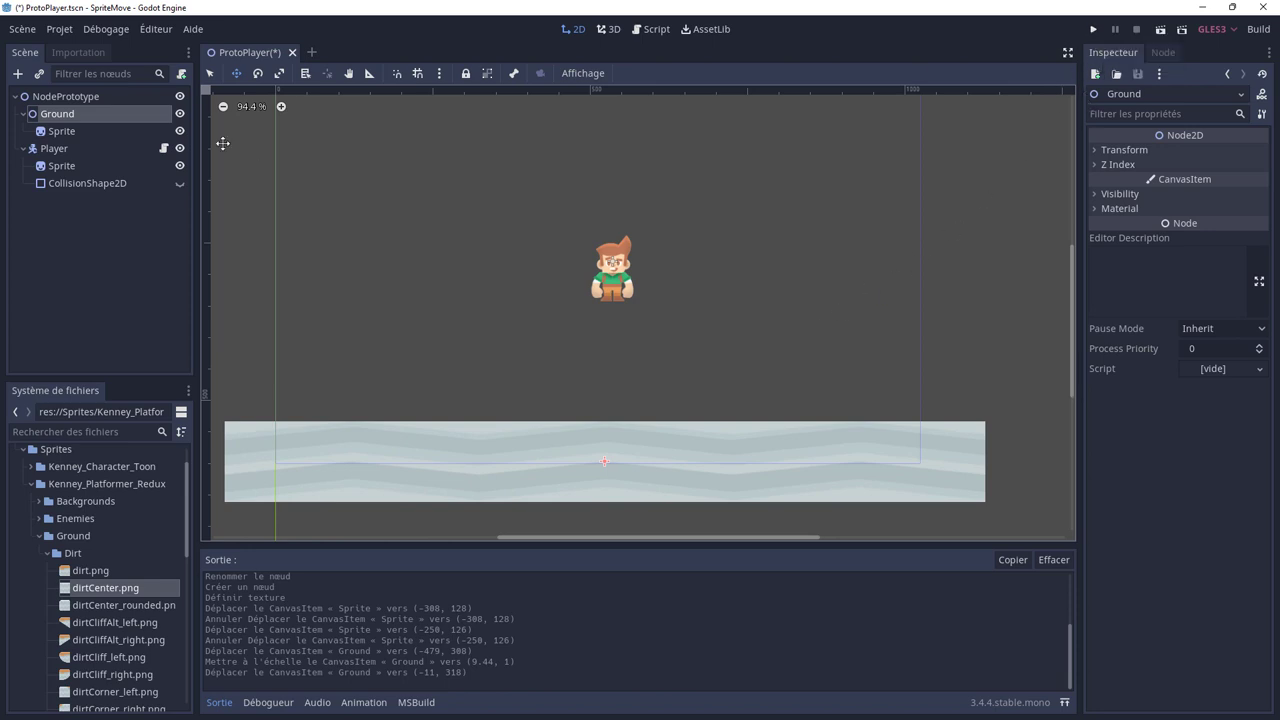
pyautogui.click(60, 132)
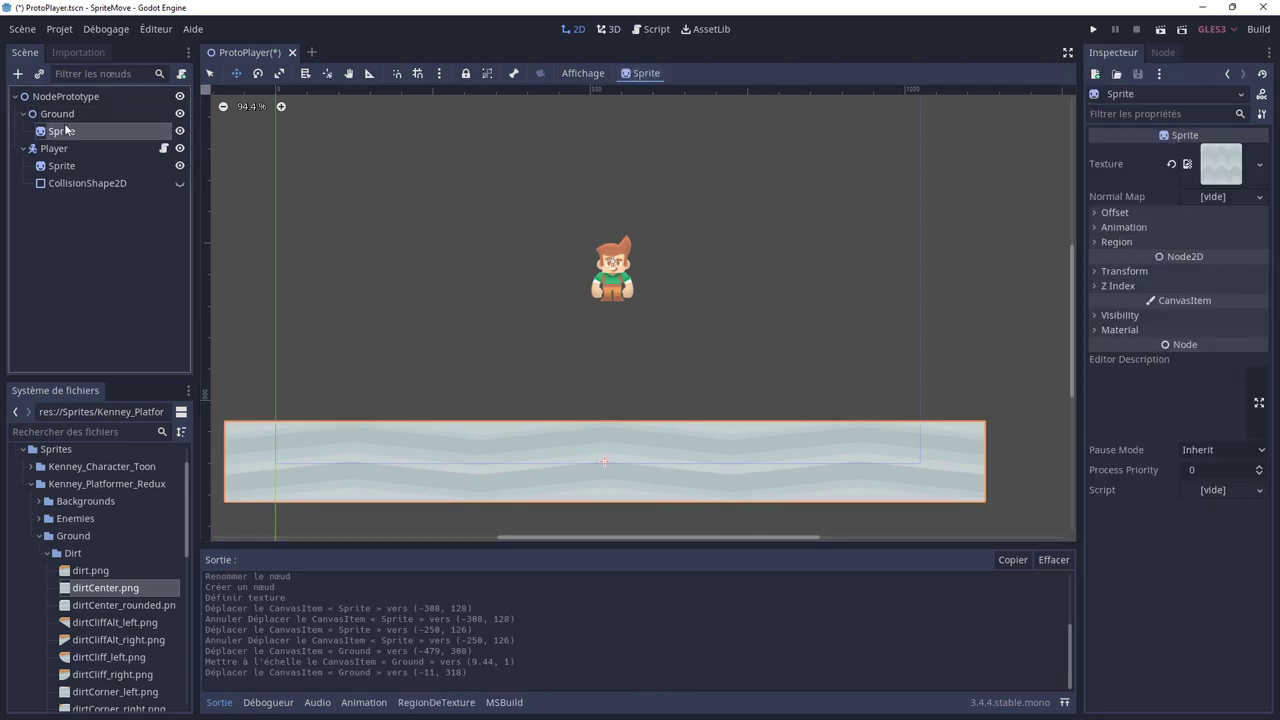
# - Add a CollisionShape2D child under Ground and check its configuration warning
pyautogui.rightClick(67, 116)
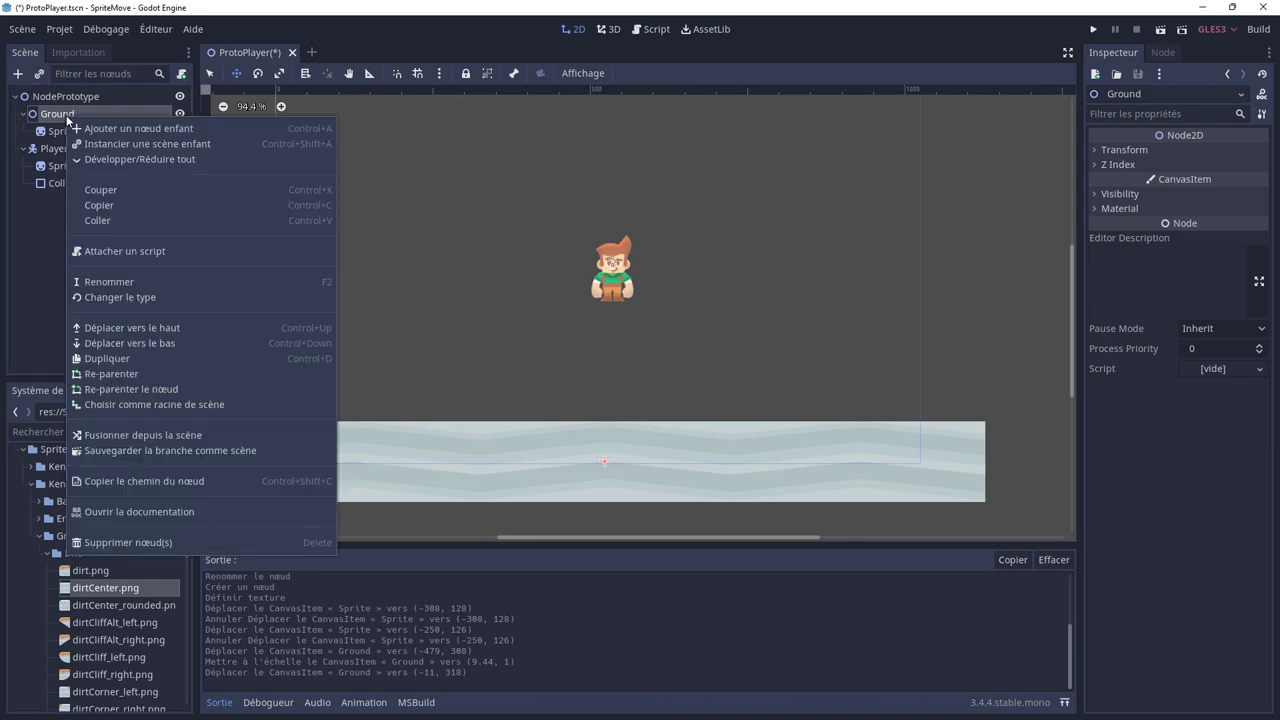
pyautogui.click(110, 129)
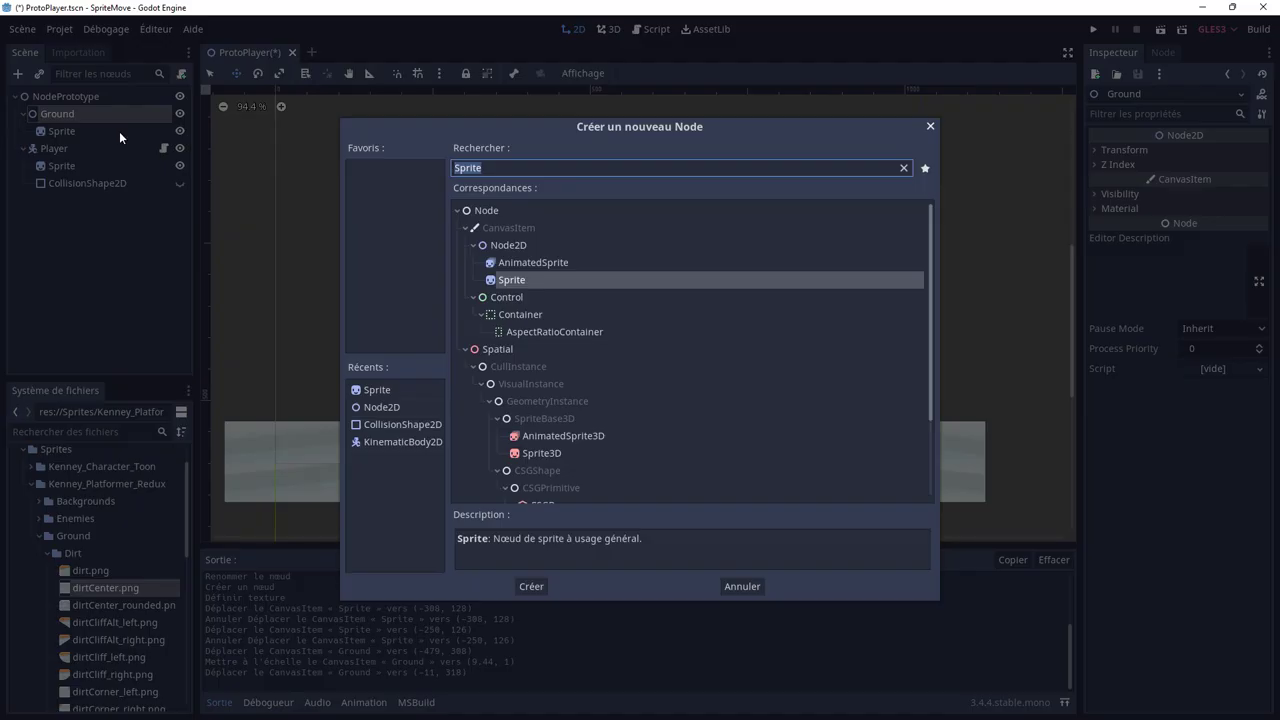
pyautogui.write('col')
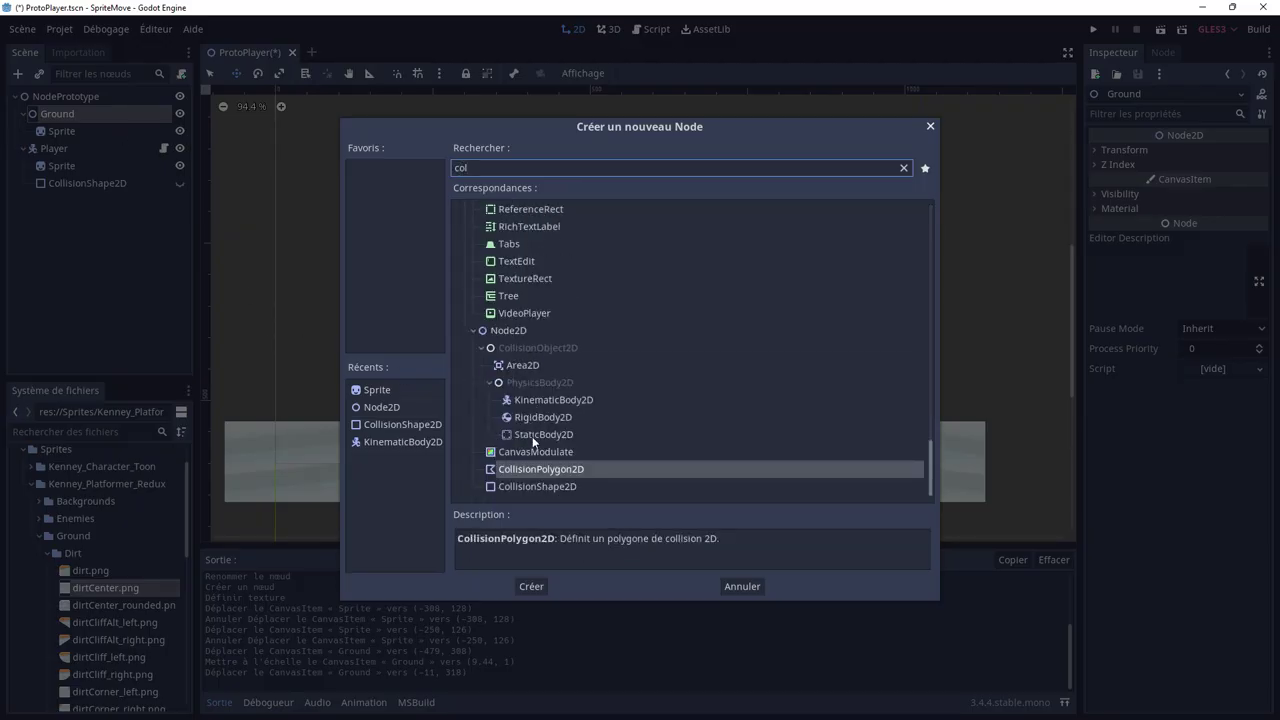
pyautogui.doubleClick(552, 488)
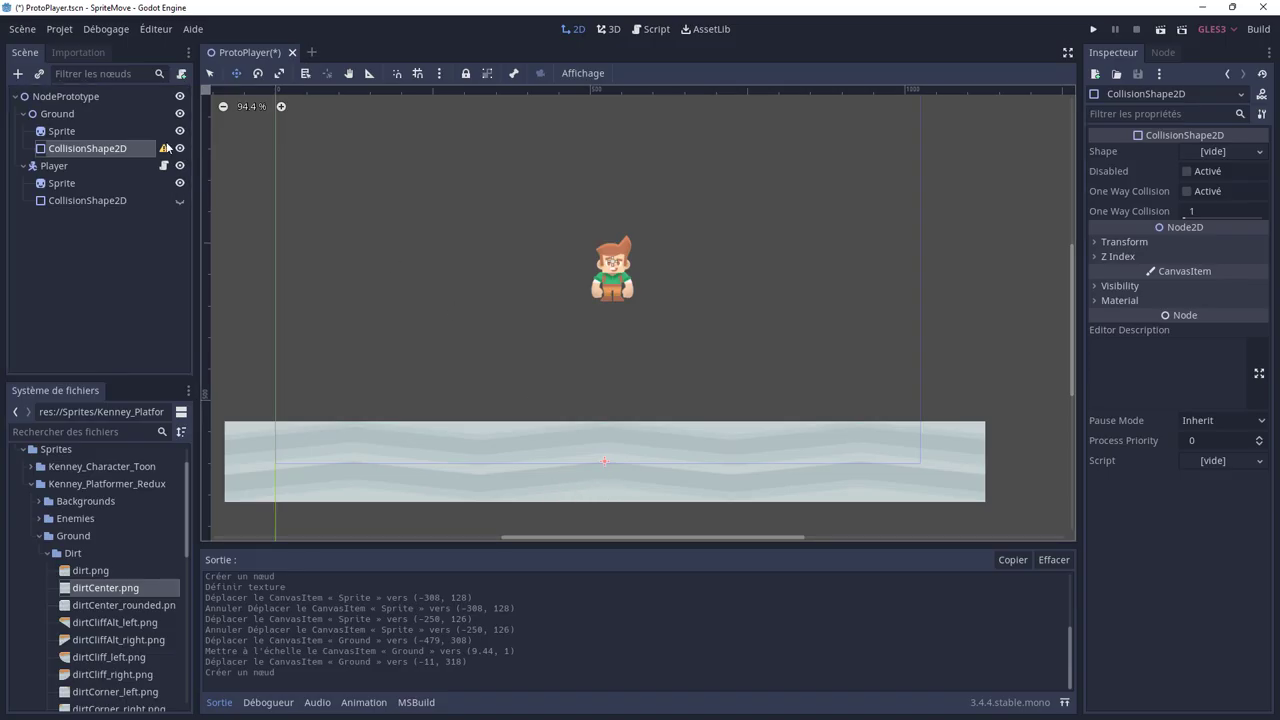
pyautogui.click(165, 148)
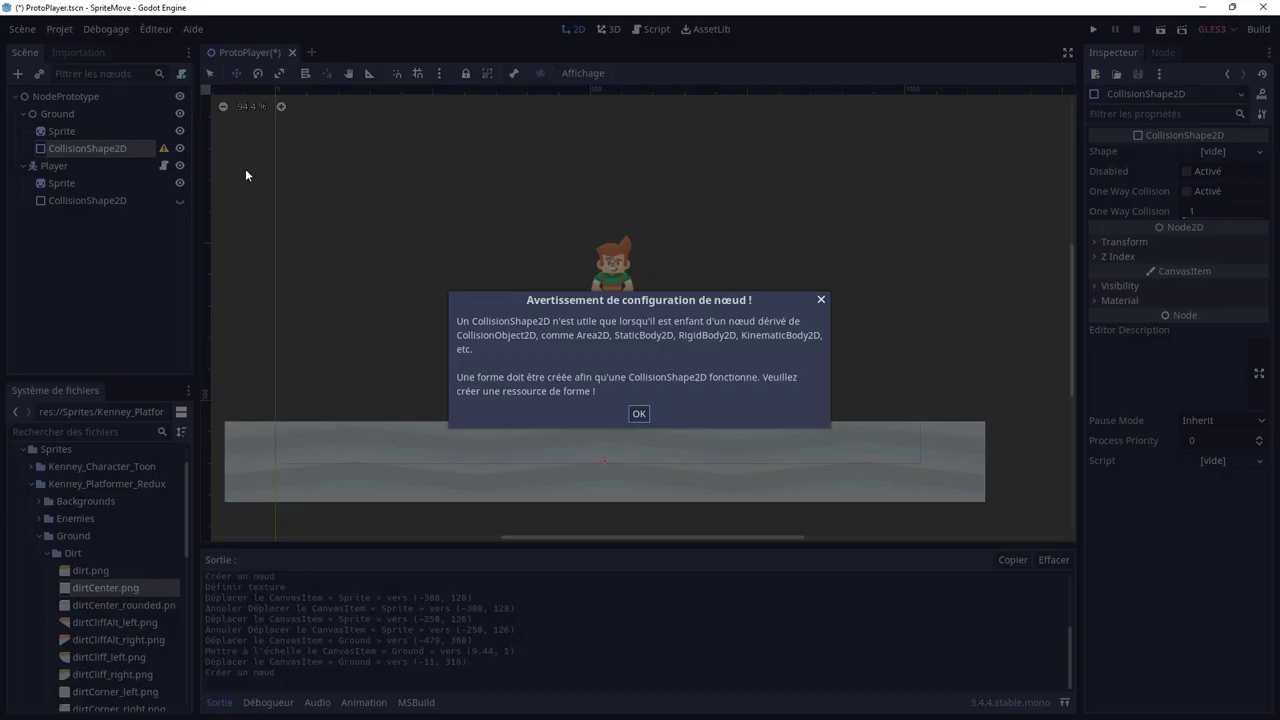
pyautogui.click(639, 414)
# - Give it a New RectangleShape2D stretched across the ground strip's top band
pyautogui.click(1245, 153)
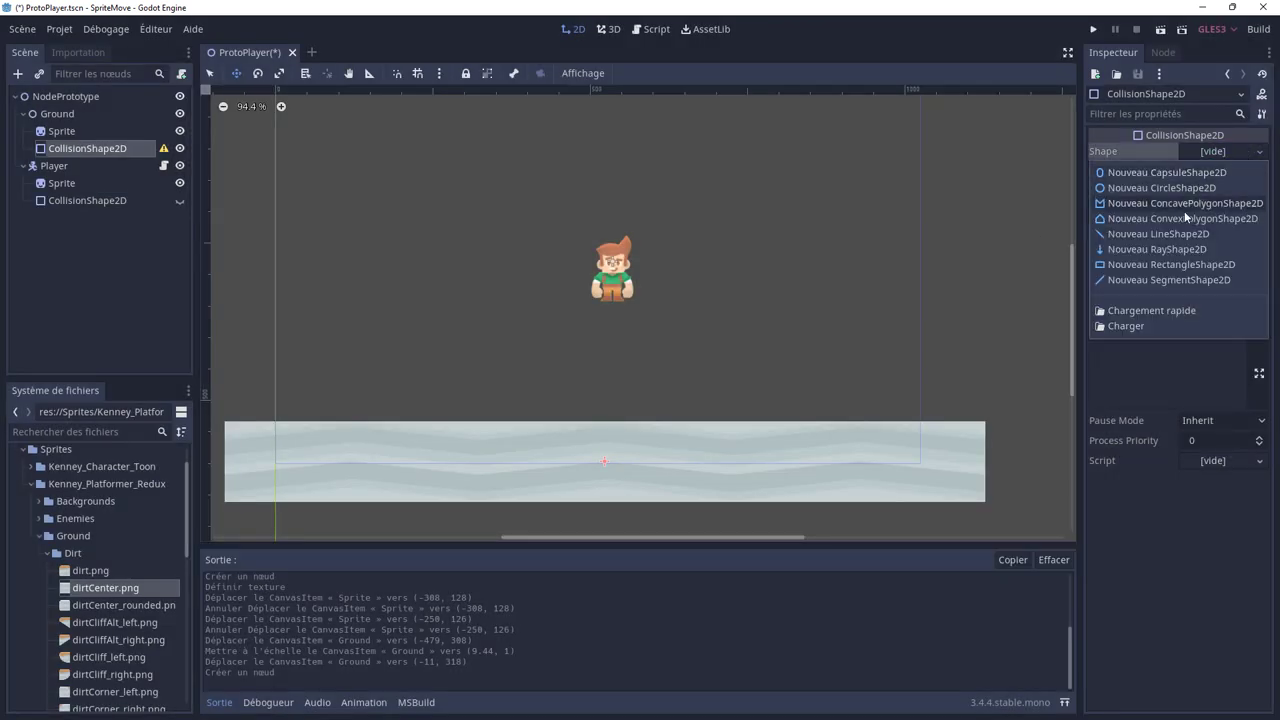
pyautogui.click(1159, 265)
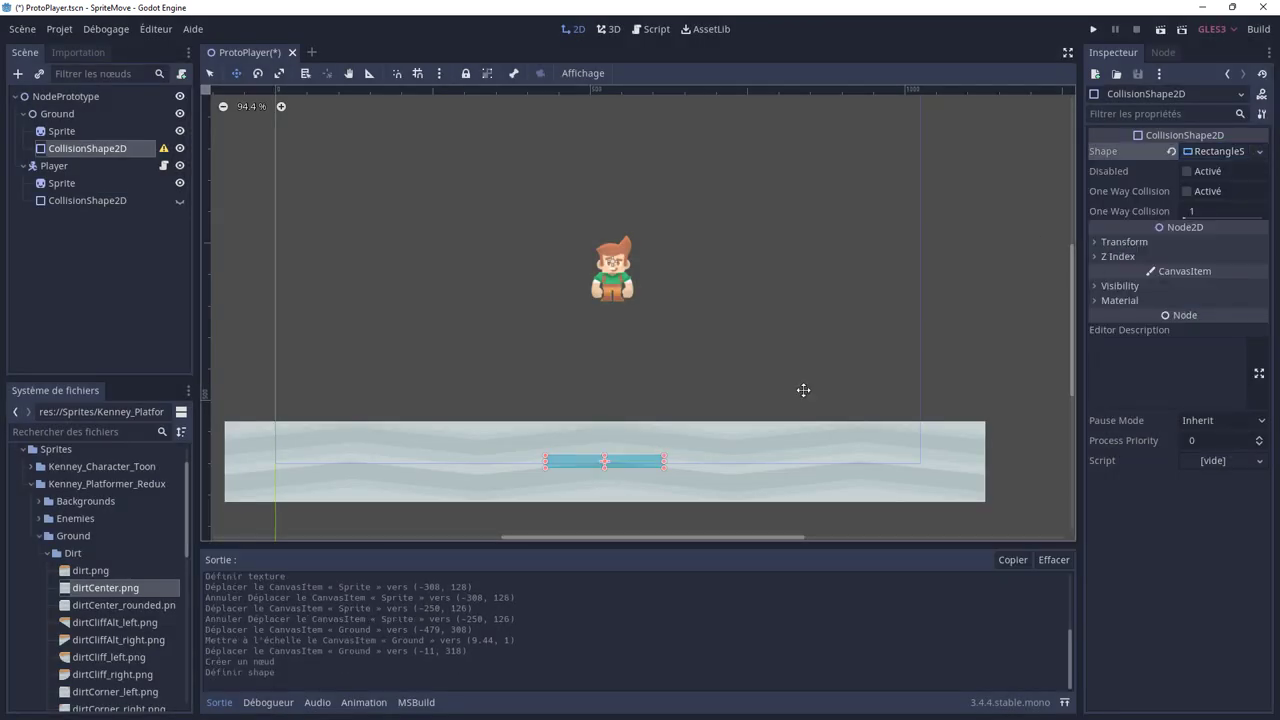
pyautogui.moveTo(545, 456); pyautogui.dragTo(224, 422)
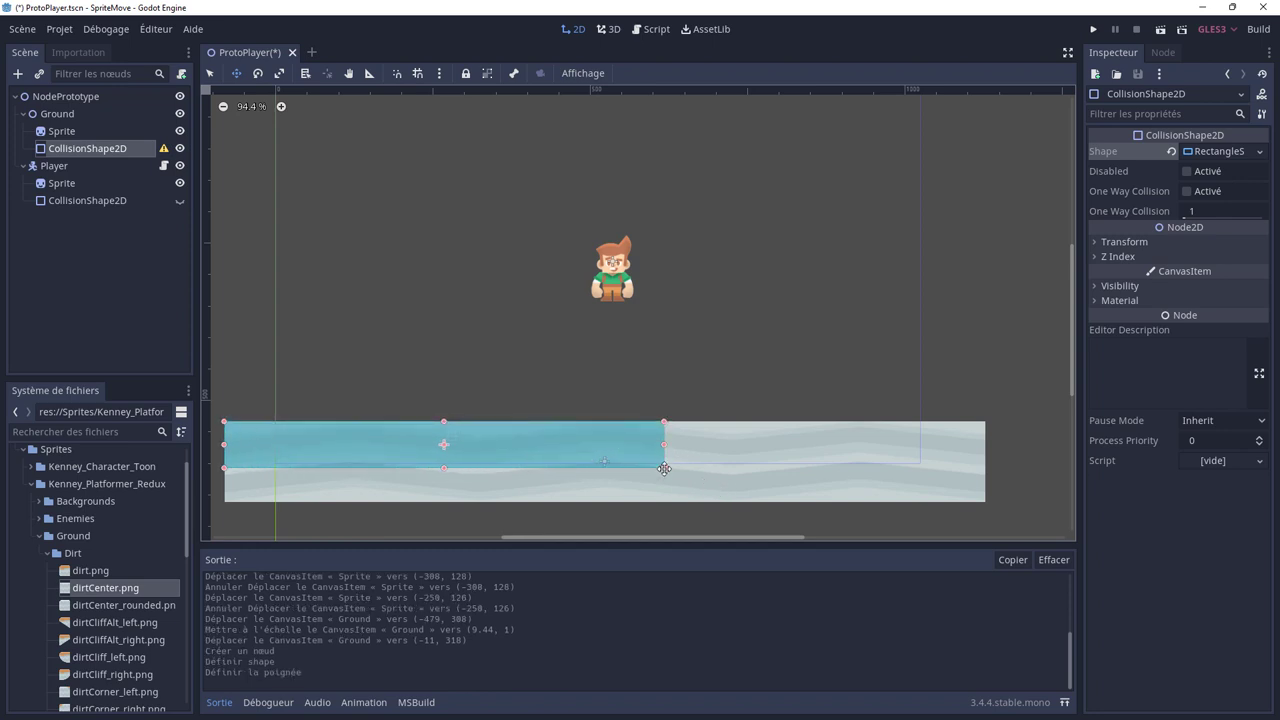
pyautogui.moveTo(664, 468); pyautogui.dragTo(986, 445)
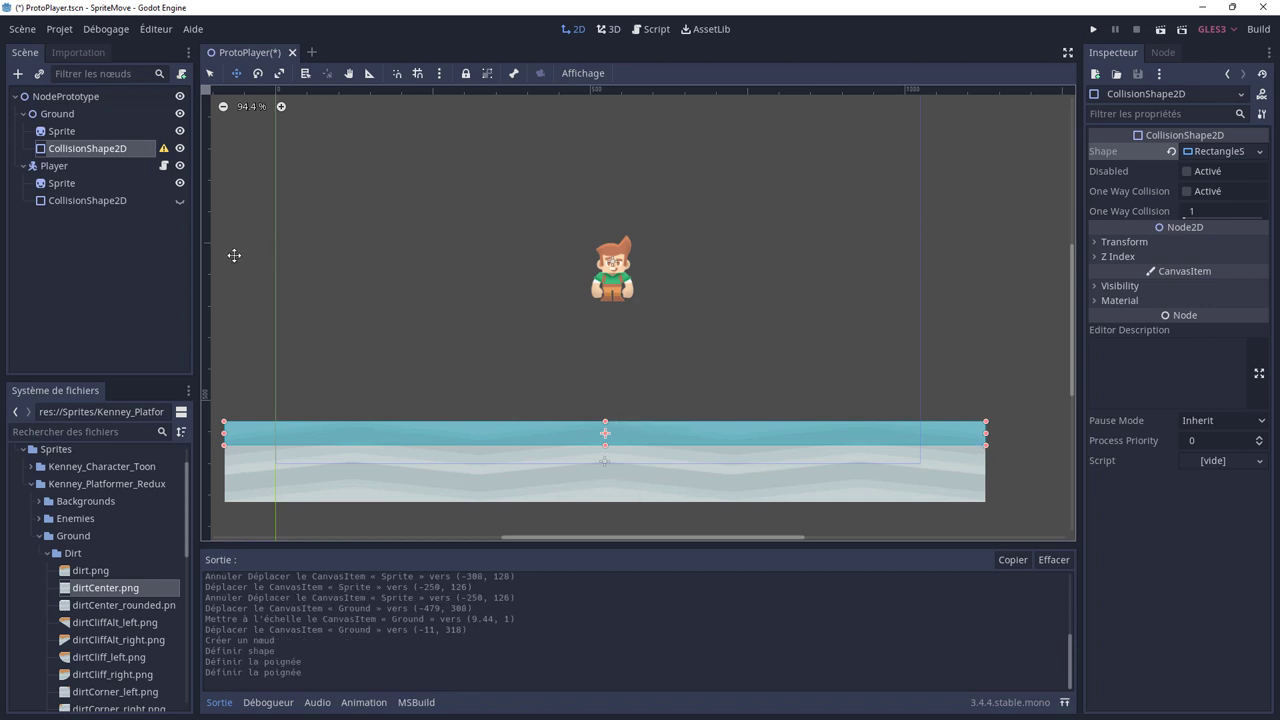
pyautogui.moveTo(166, 150)
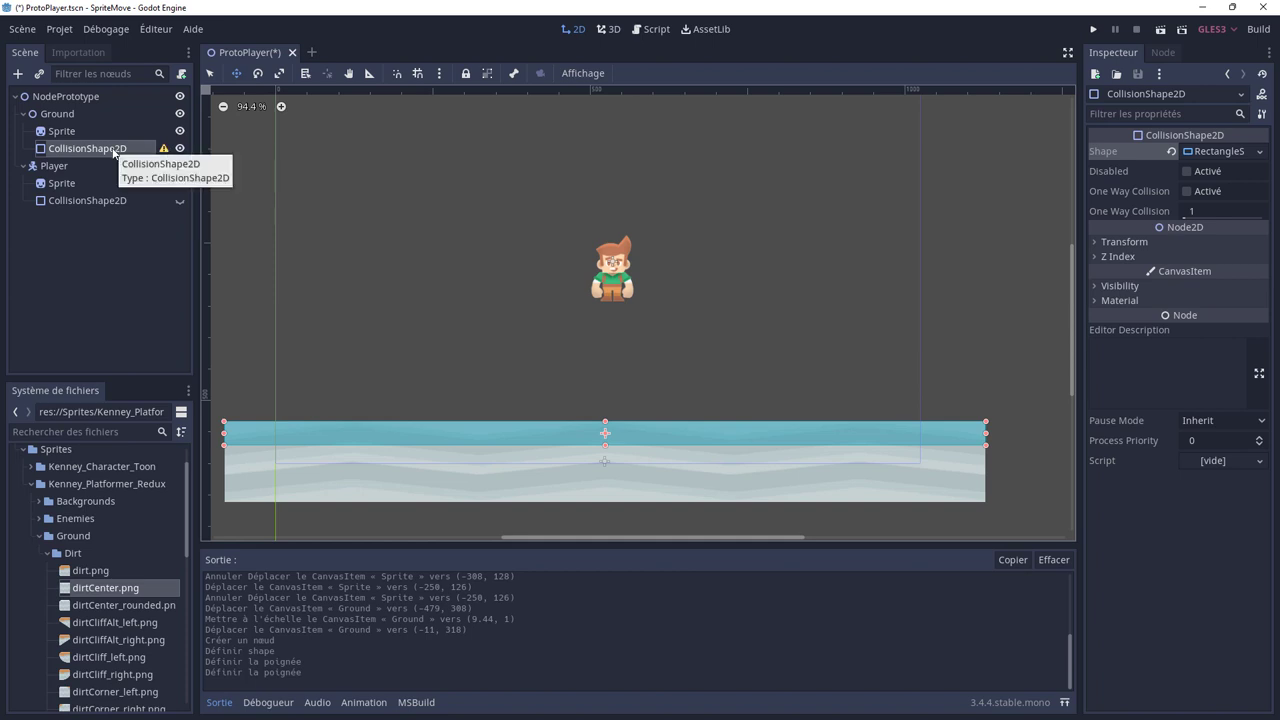
# - Add a StaticBody2D child node under Ground
pyautogui.click(67, 114)
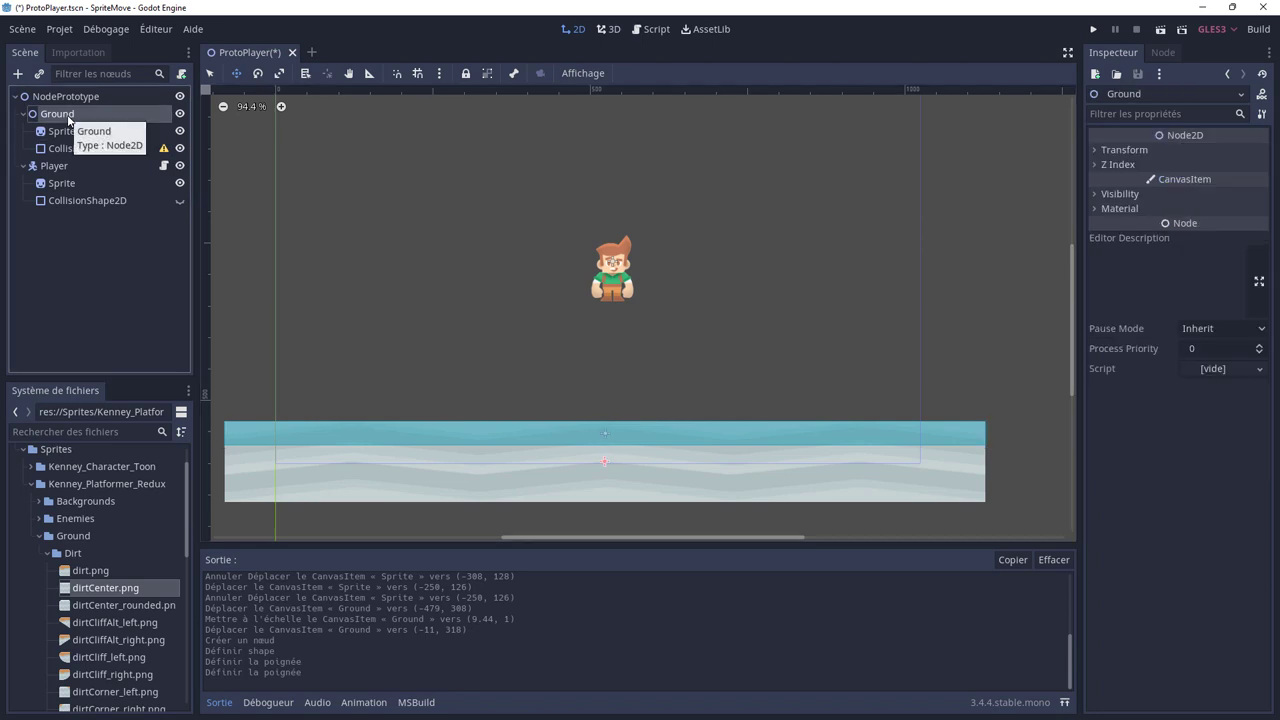
pyautogui.rightClick(68, 116)
pyautogui.click(93, 127)
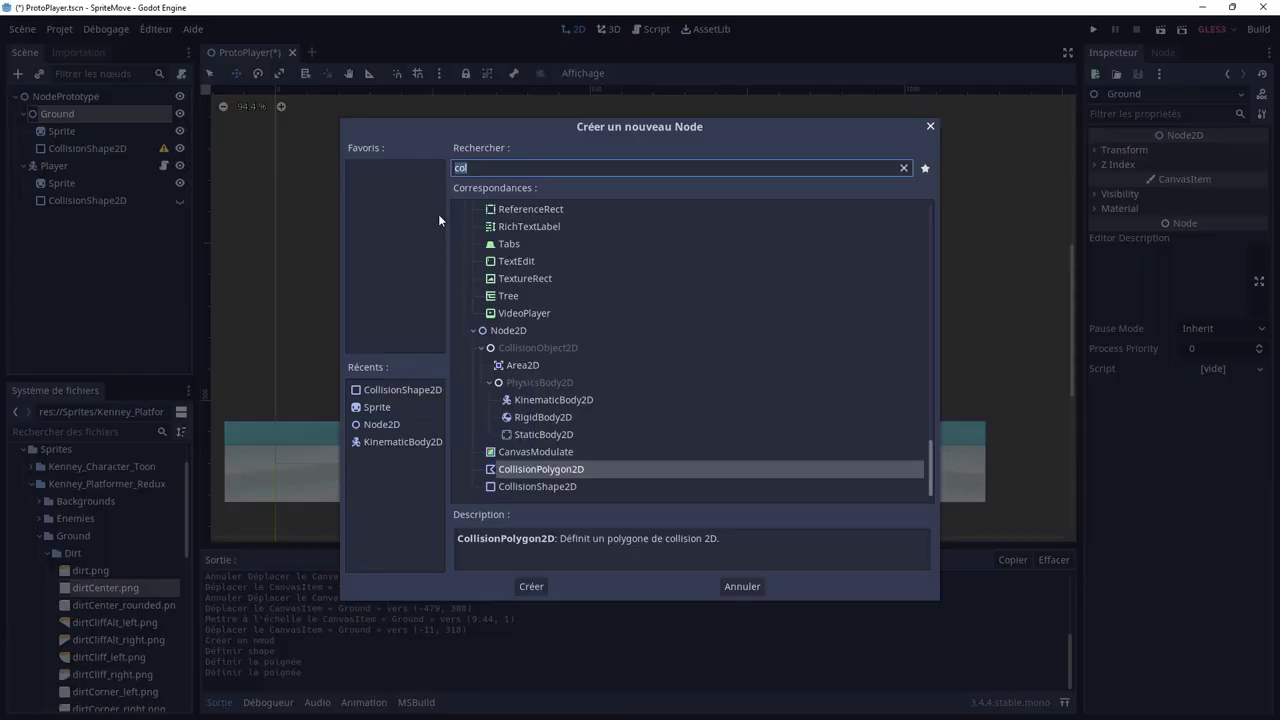
pyautogui.write('ri')
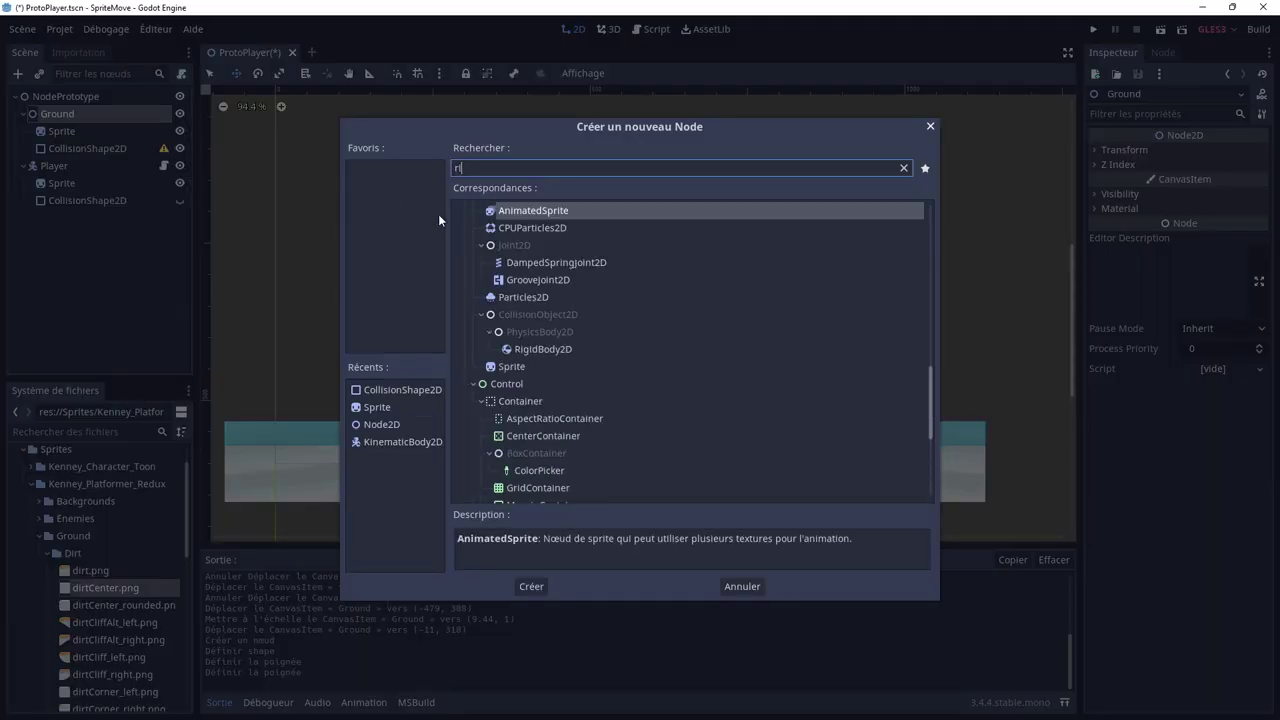
pyautogui.write('gi')
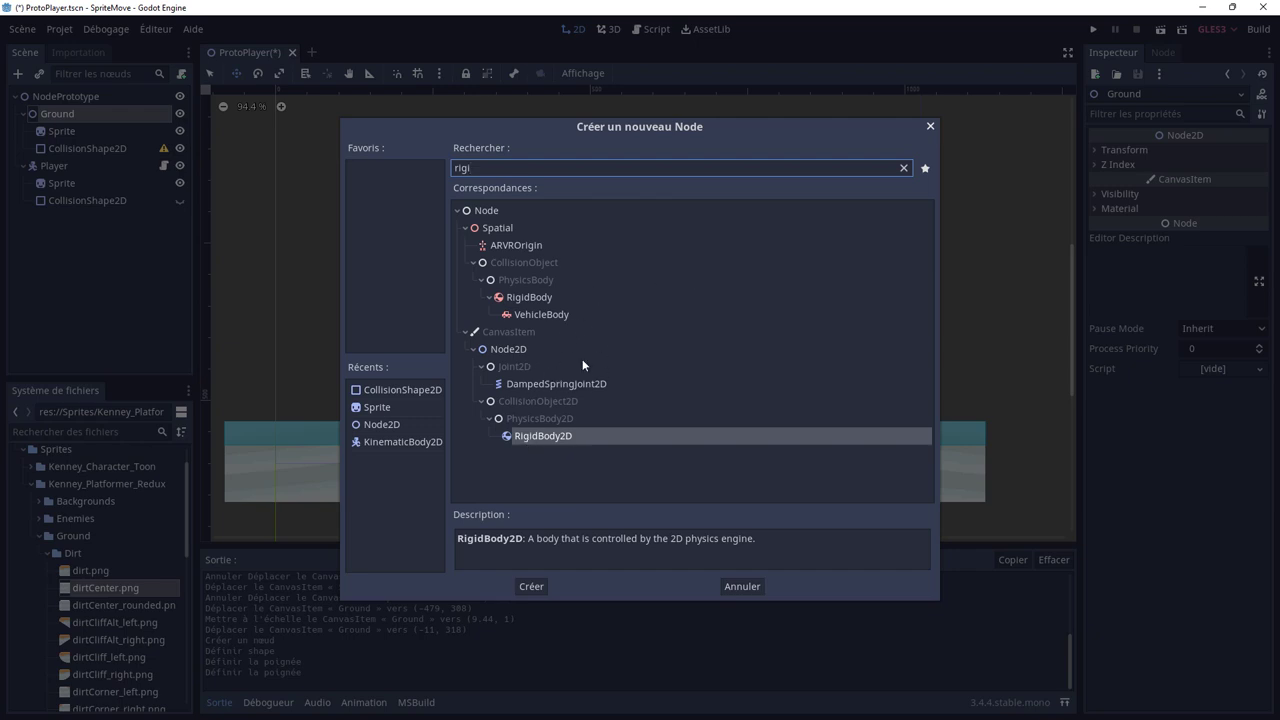
pyautogui.moveTo(476, 170); pyautogui.dragTo(434, 170)
pyautogui.write('s')
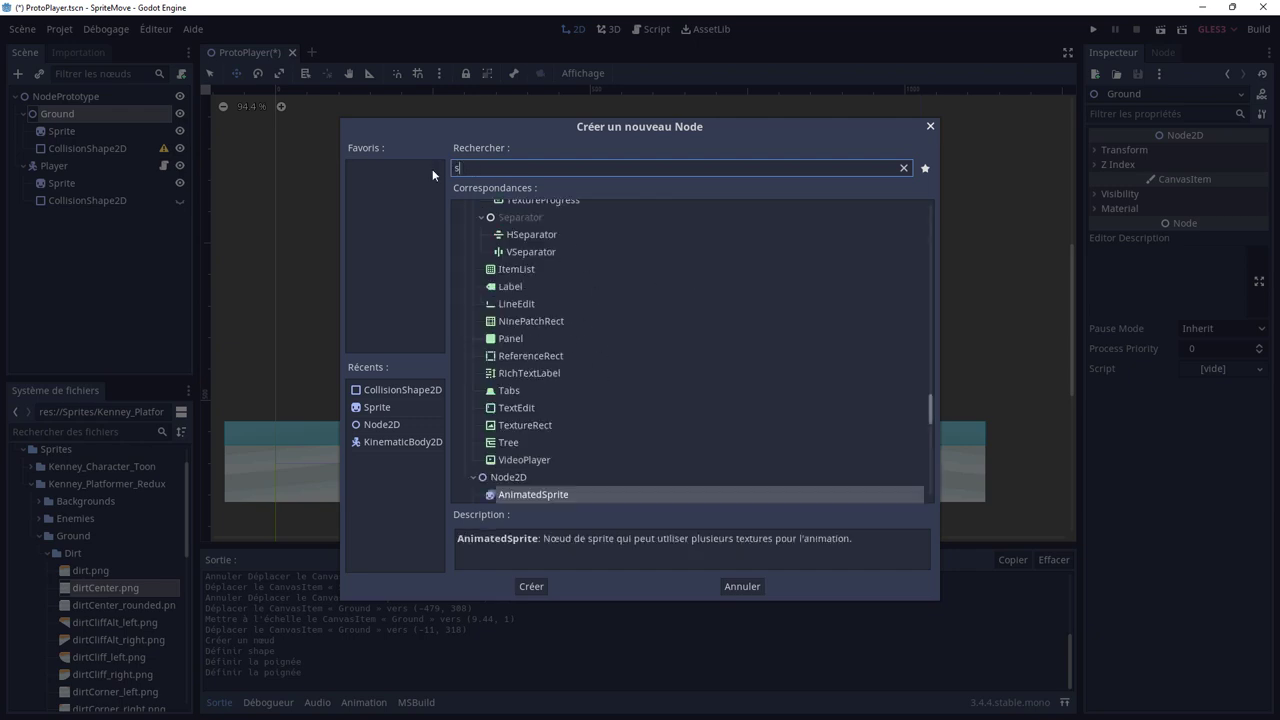
pyautogui.write('tat')
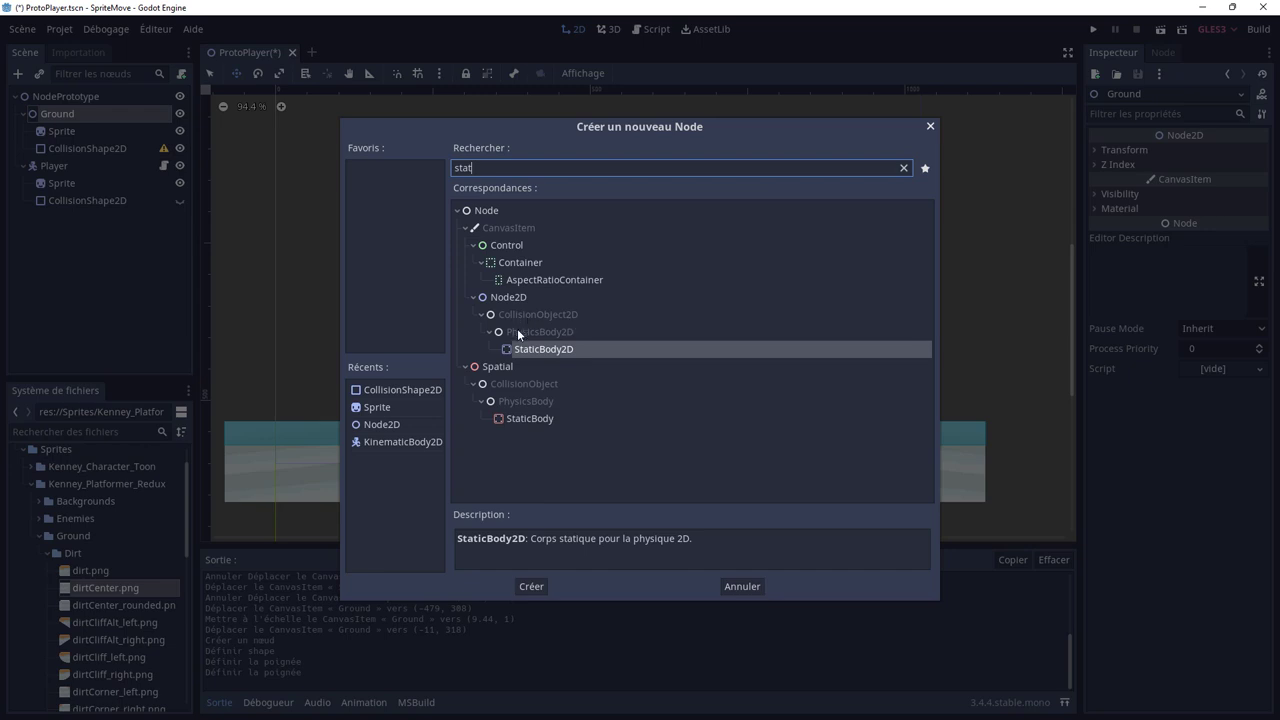
pyautogui.doubleClick(541, 350)
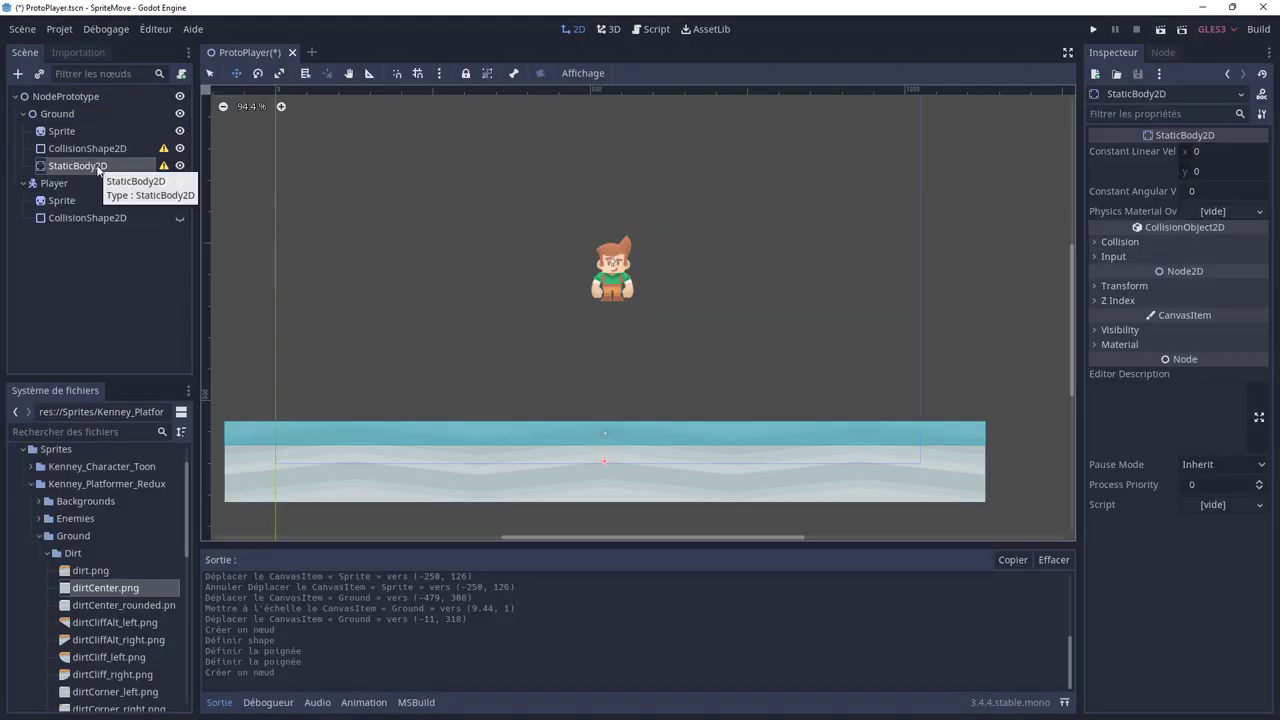
# - Reparent the CollisionShape2D under StaticBody2D and collapse the Ground branch
pyautogui.click(164, 166)
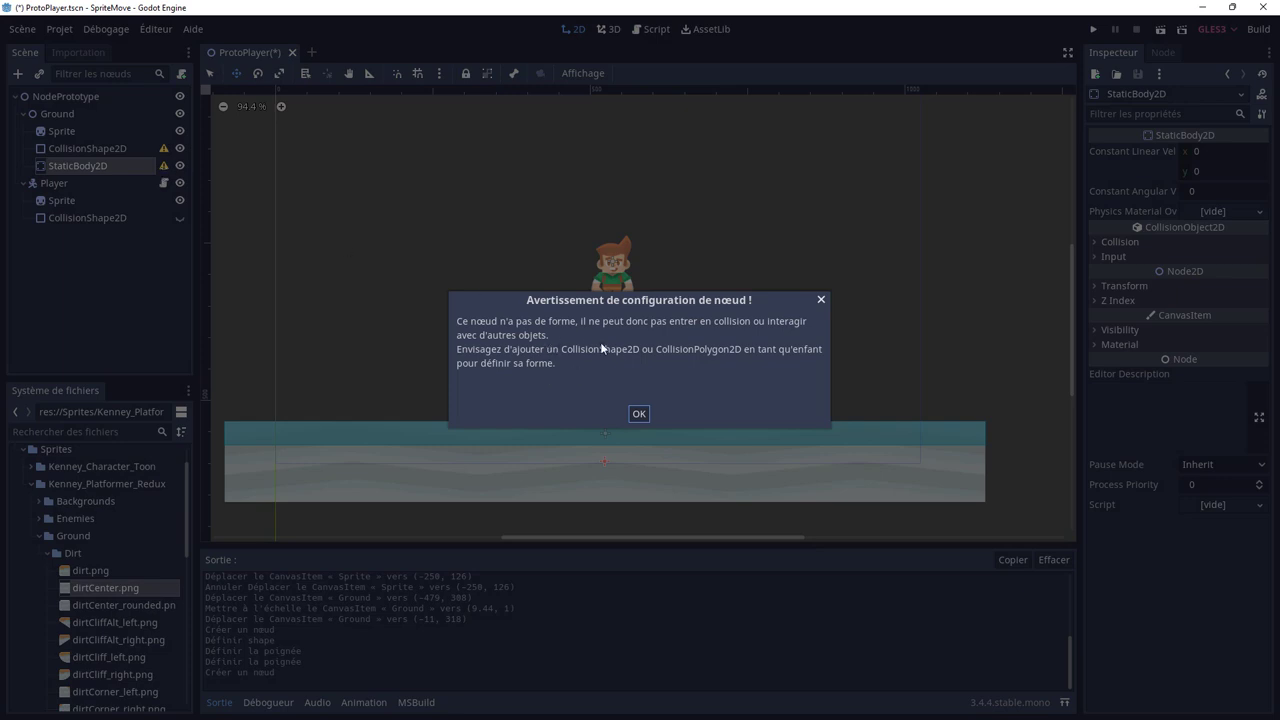
pyautogui.click(640, 413)
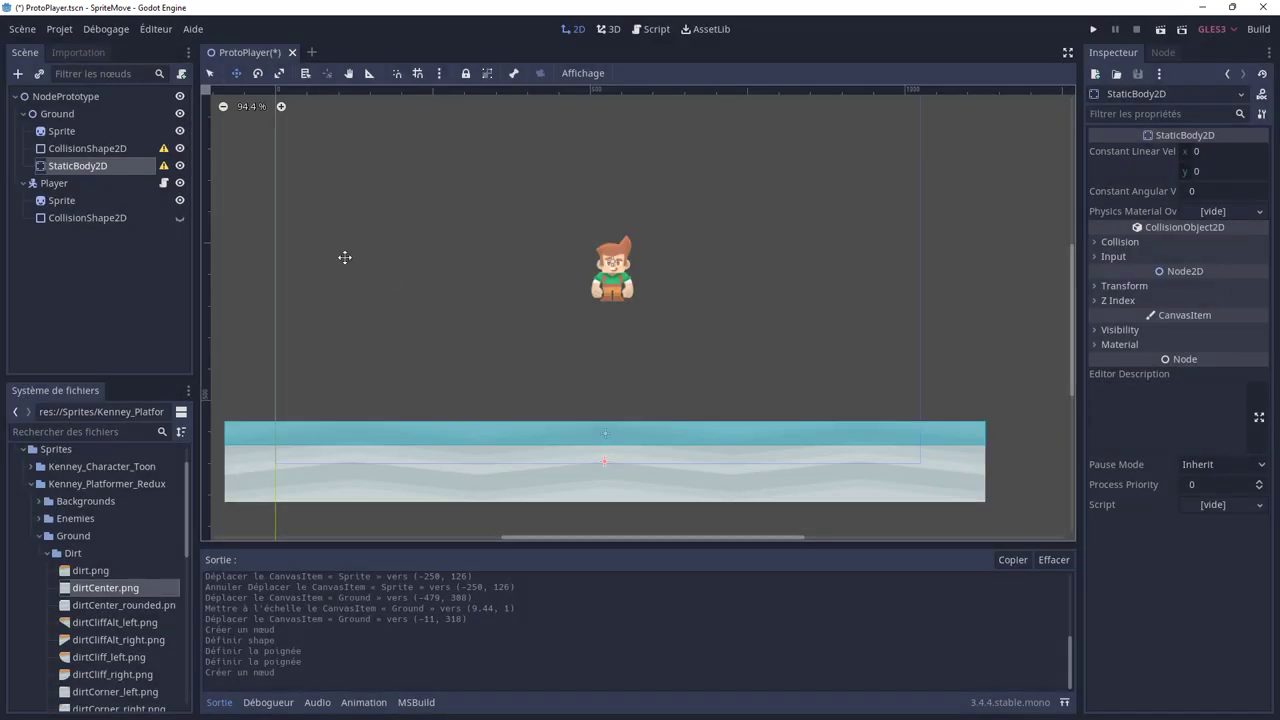
pyautogui.moveTo(85, 148); pyautogui.dragTo(100, 171)
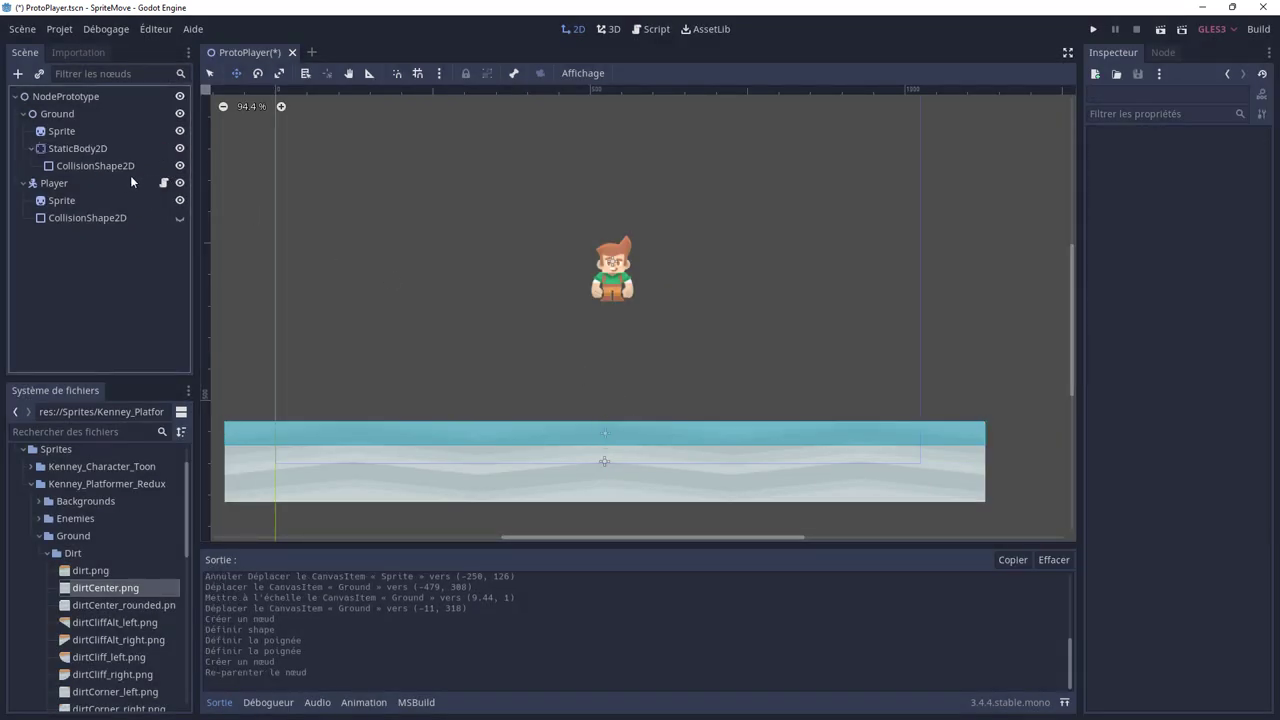
pyautogui.click(93, 150)
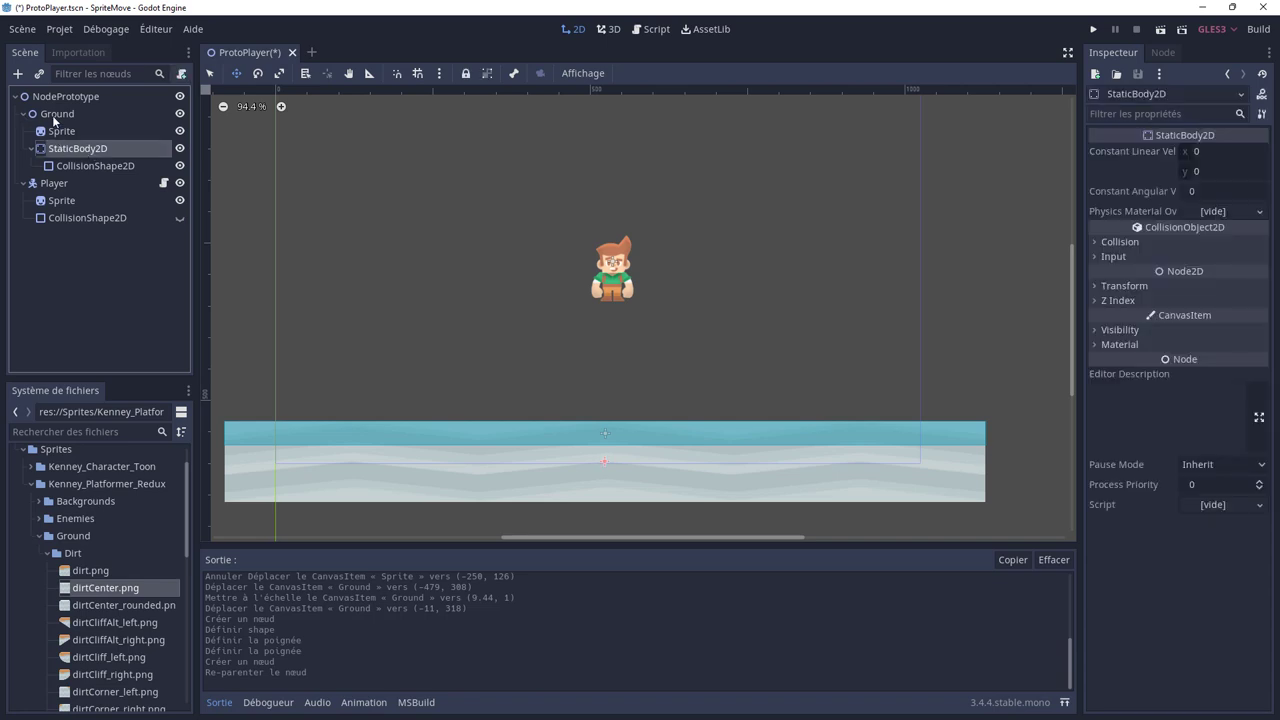
pyautogui.click(52, 115)
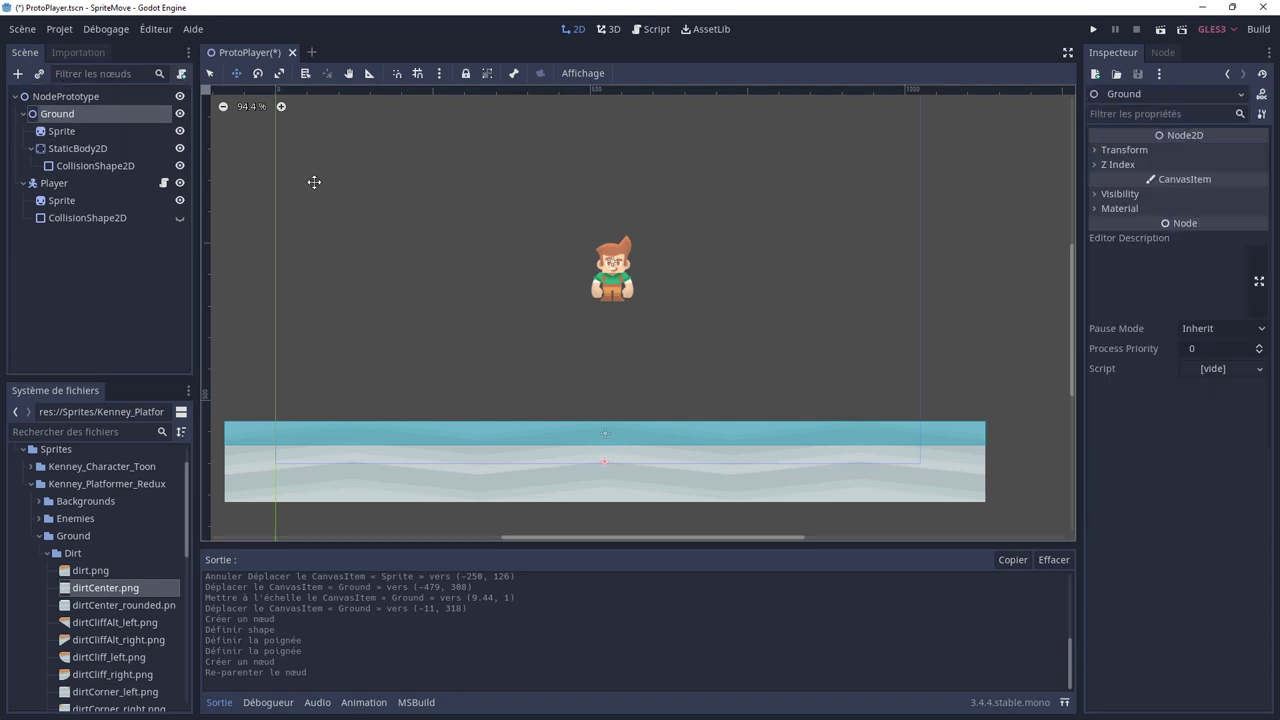
pyautogui.click(25, 117)
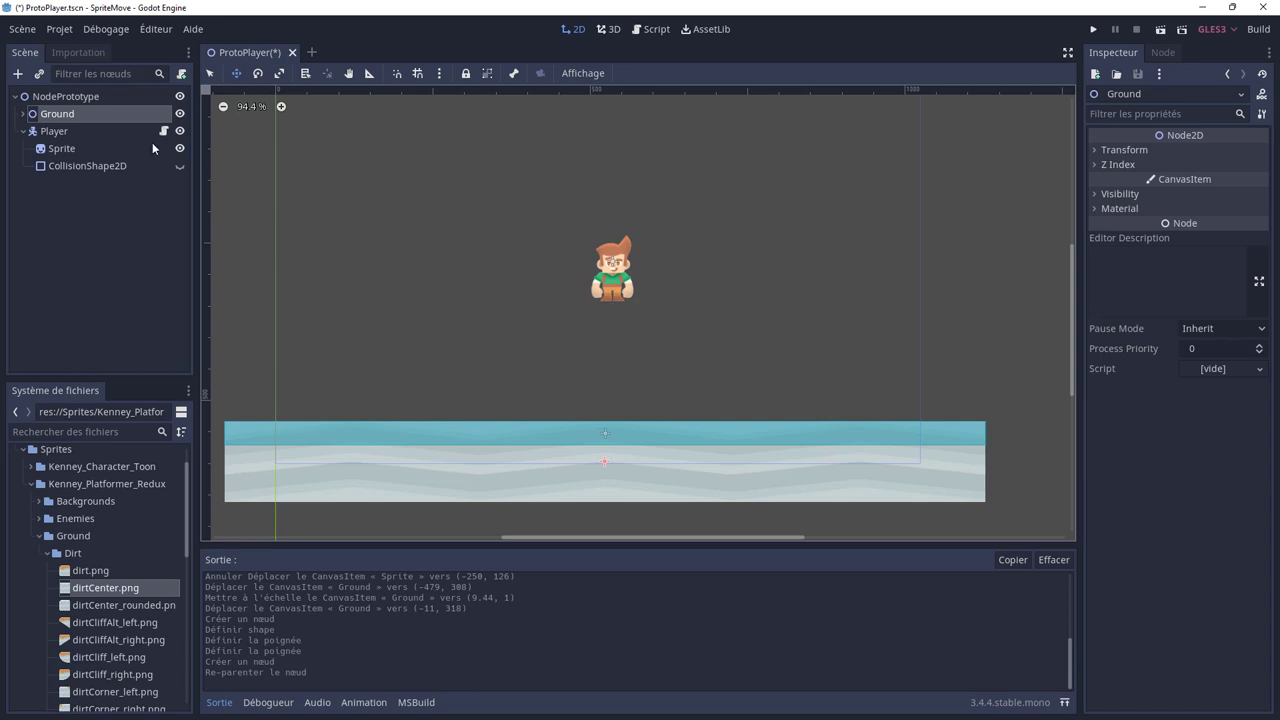
# - Open Player.cs in VS Code from the Player node's script icon
pyautogui.click(62, 132)
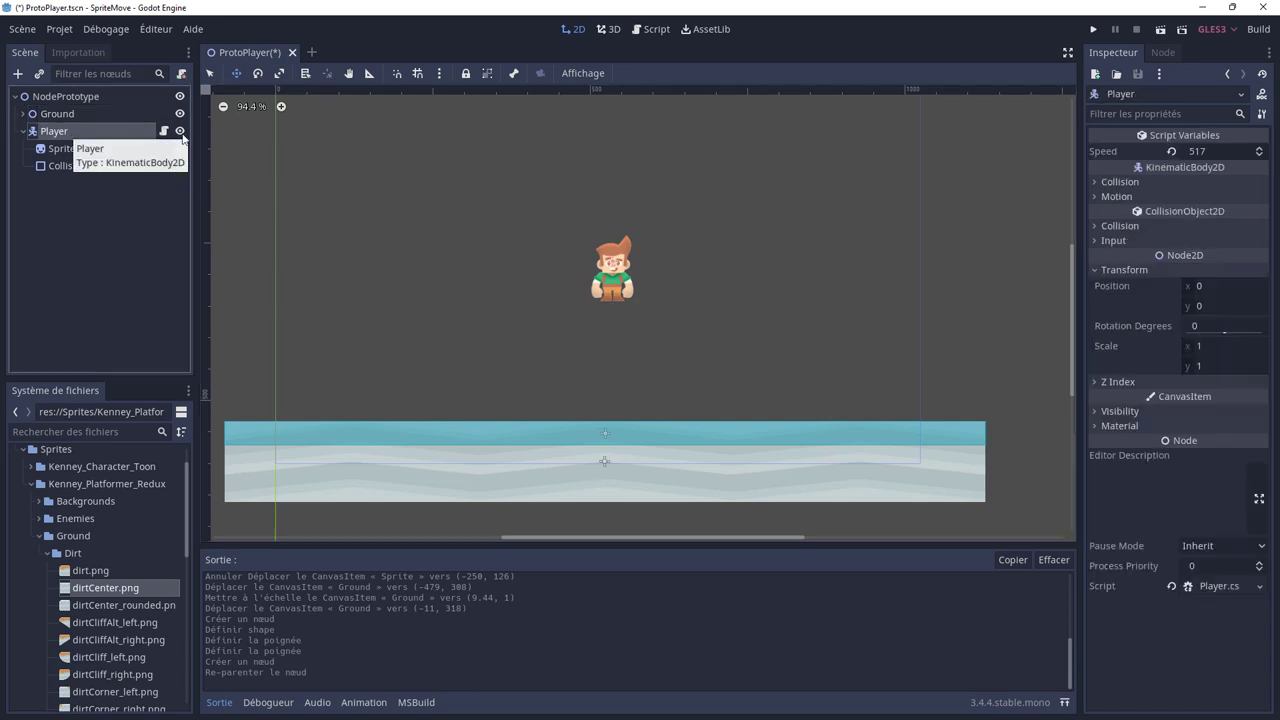
pyautogui.click(164, 131)
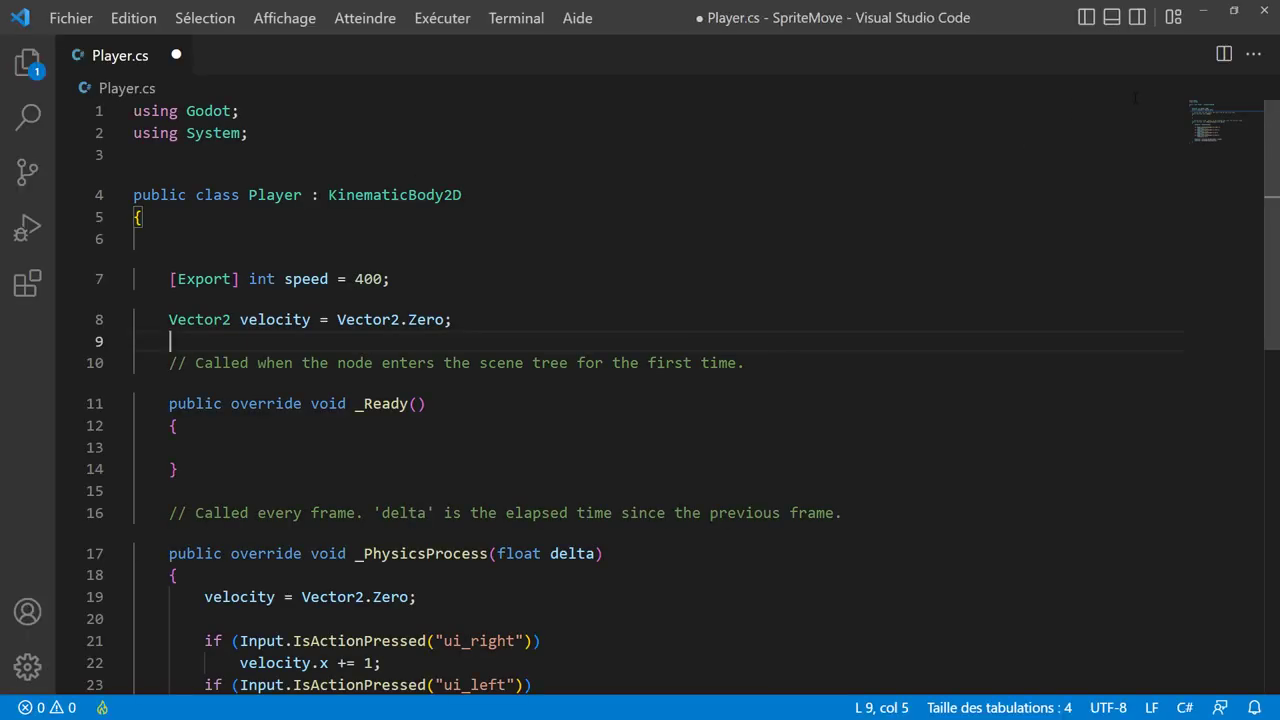
pyautogui.click(1208, 12)
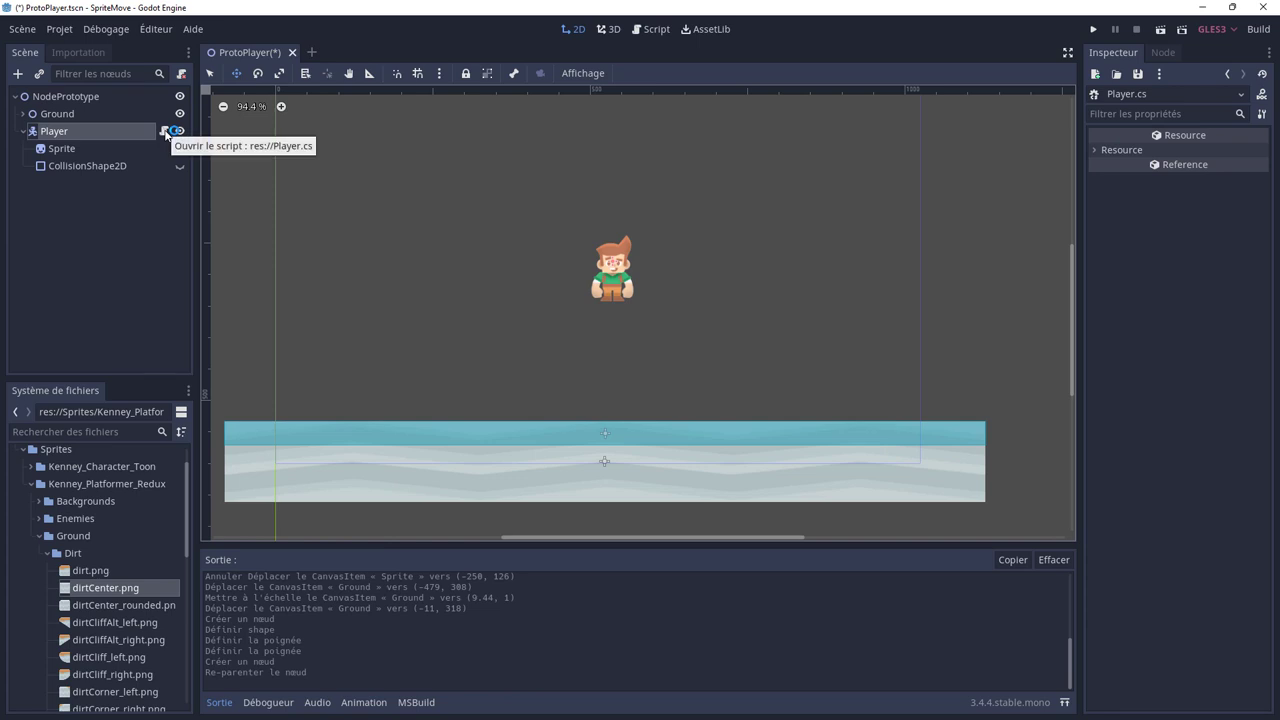
pyautogui.click(167, 133)
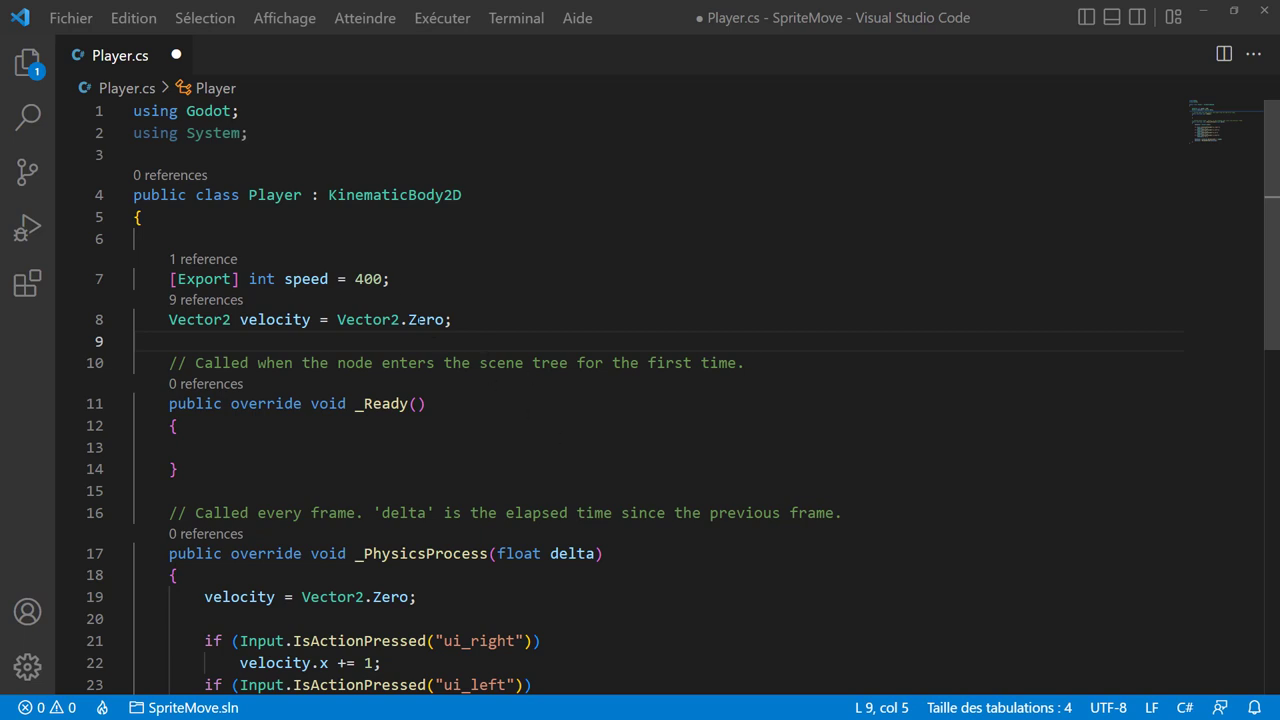
# - Add an exported float gravity = 500 field below the speed declaration
pyautogui.moveTo(381, 282)
pyautogui.click(411, 282)
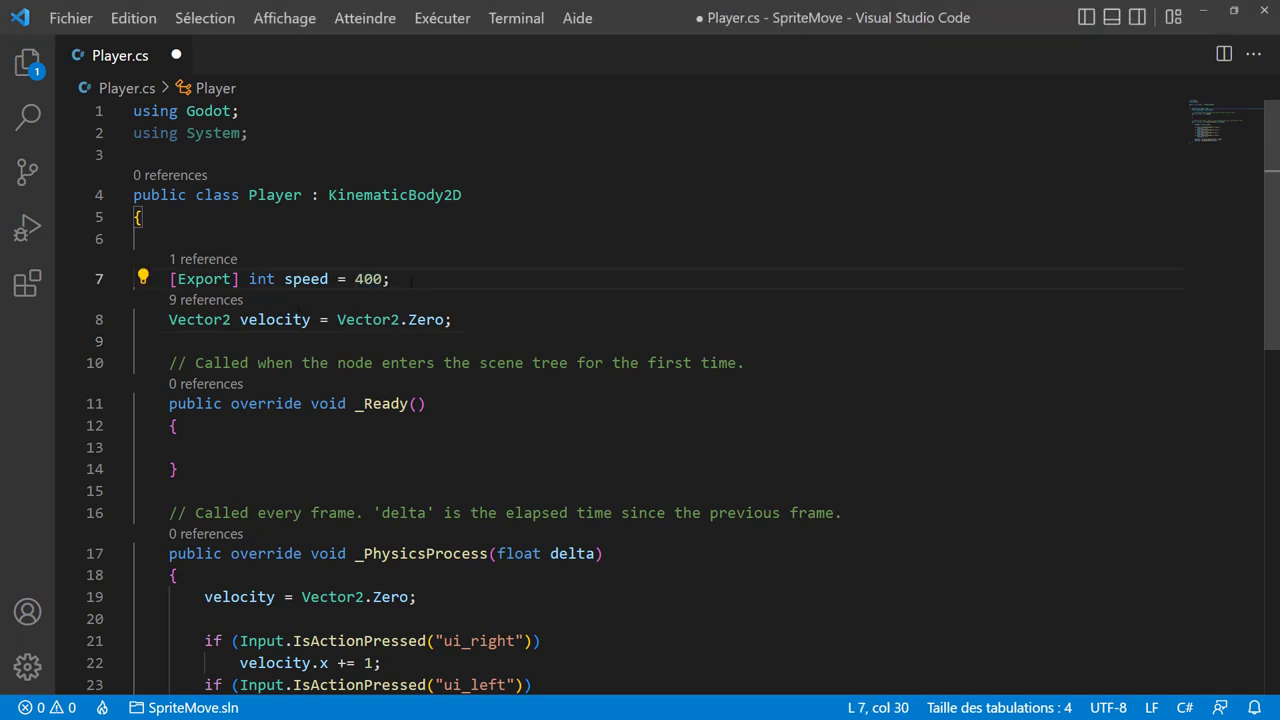
pyautogui.press('Return')
pyautogui.write('[')
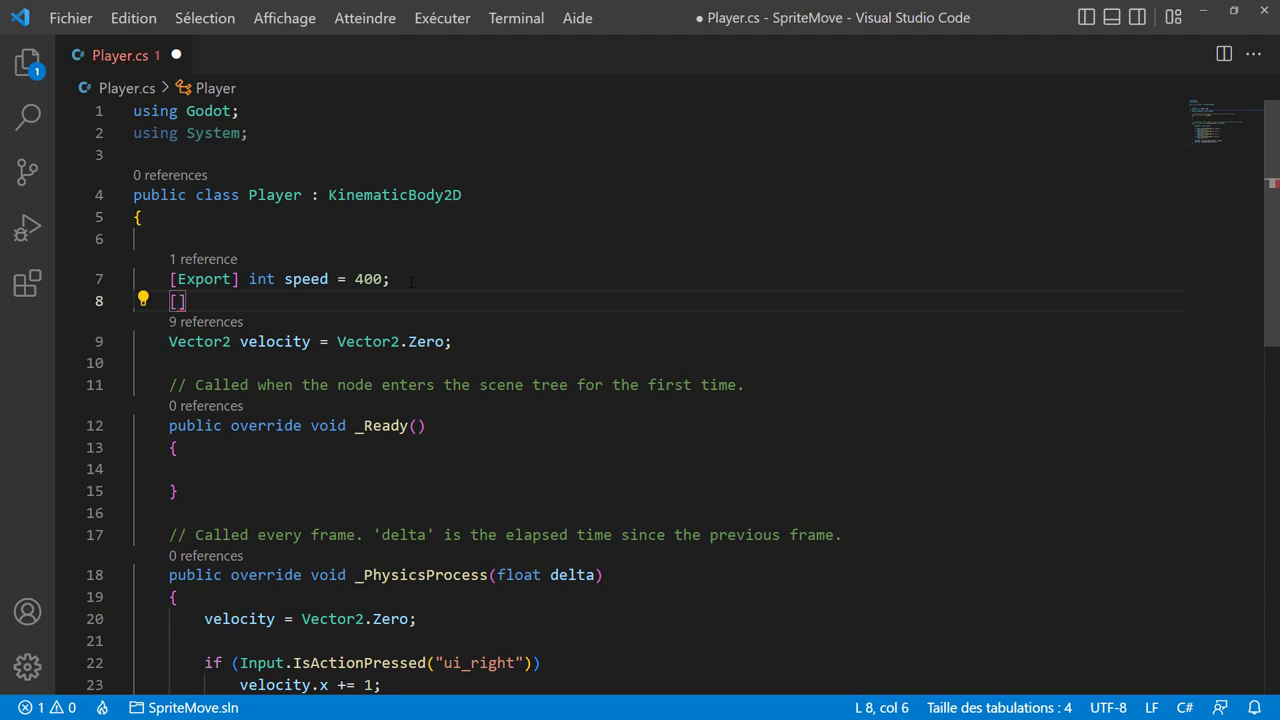
pyautogui.write('export')
pyautogui.press('Return')
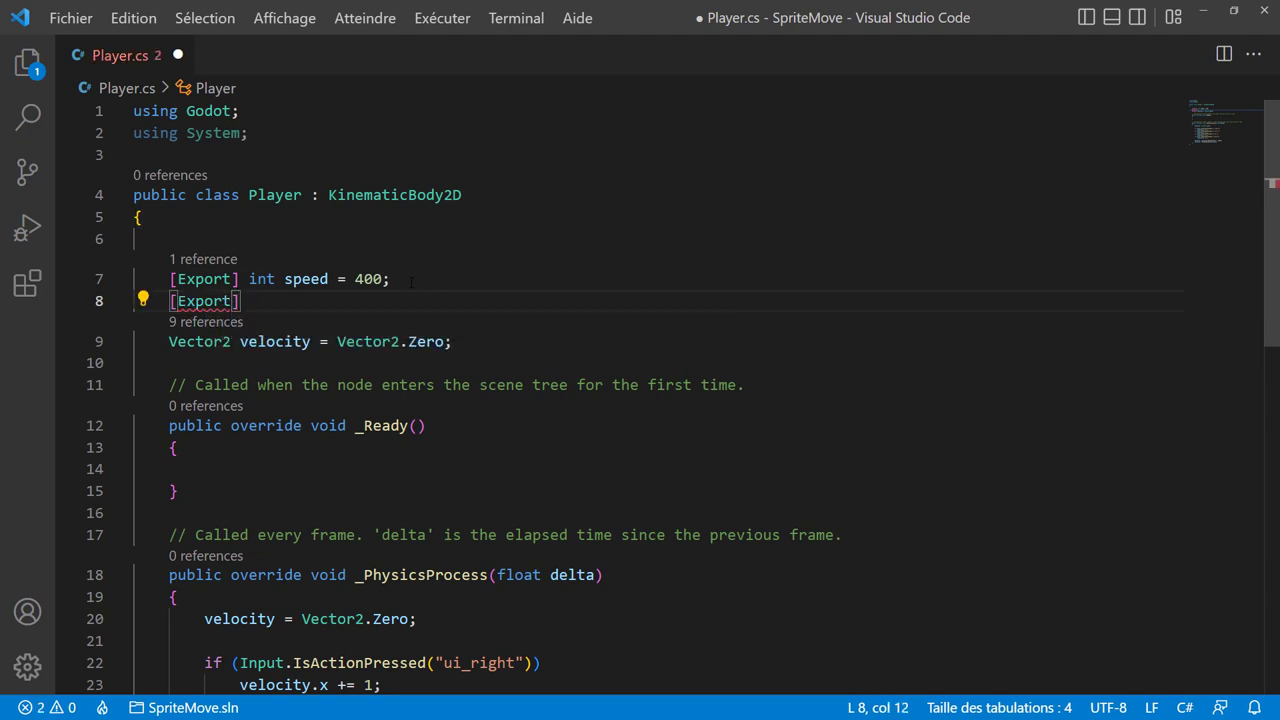
pyautogui.write(']')
pyautogui.write(' float g')
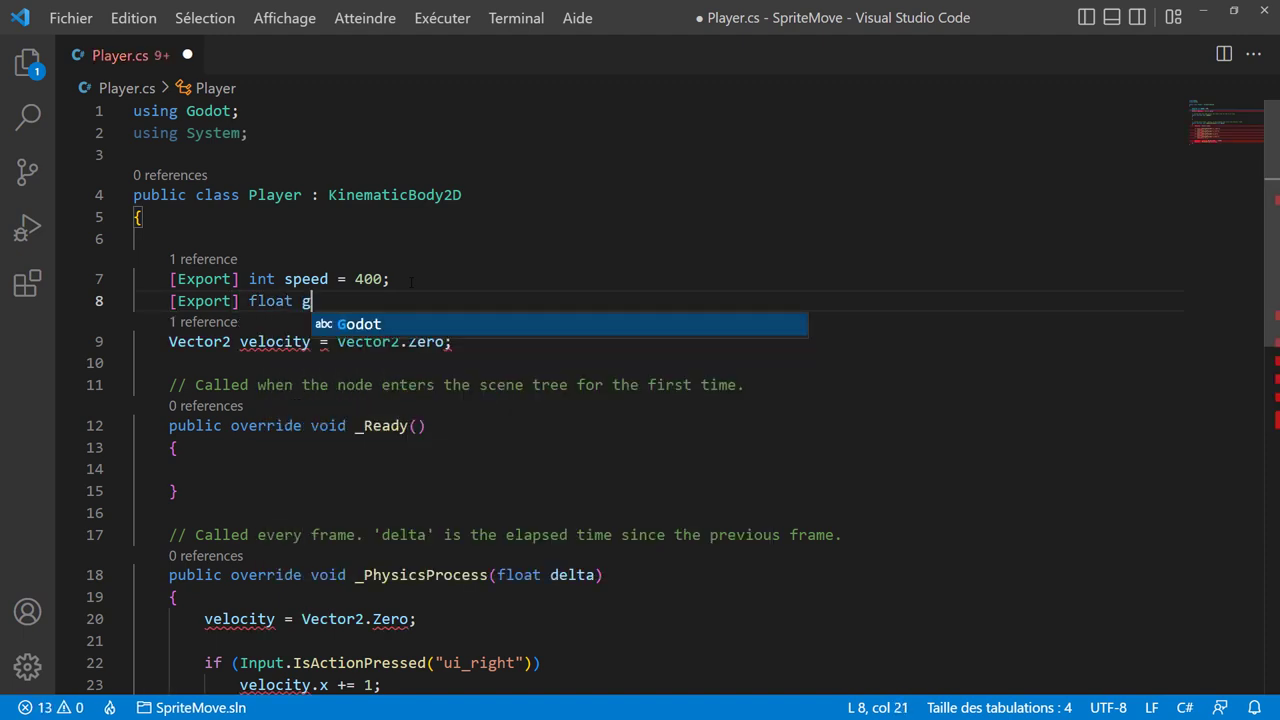
pyautogui.write('ravity')
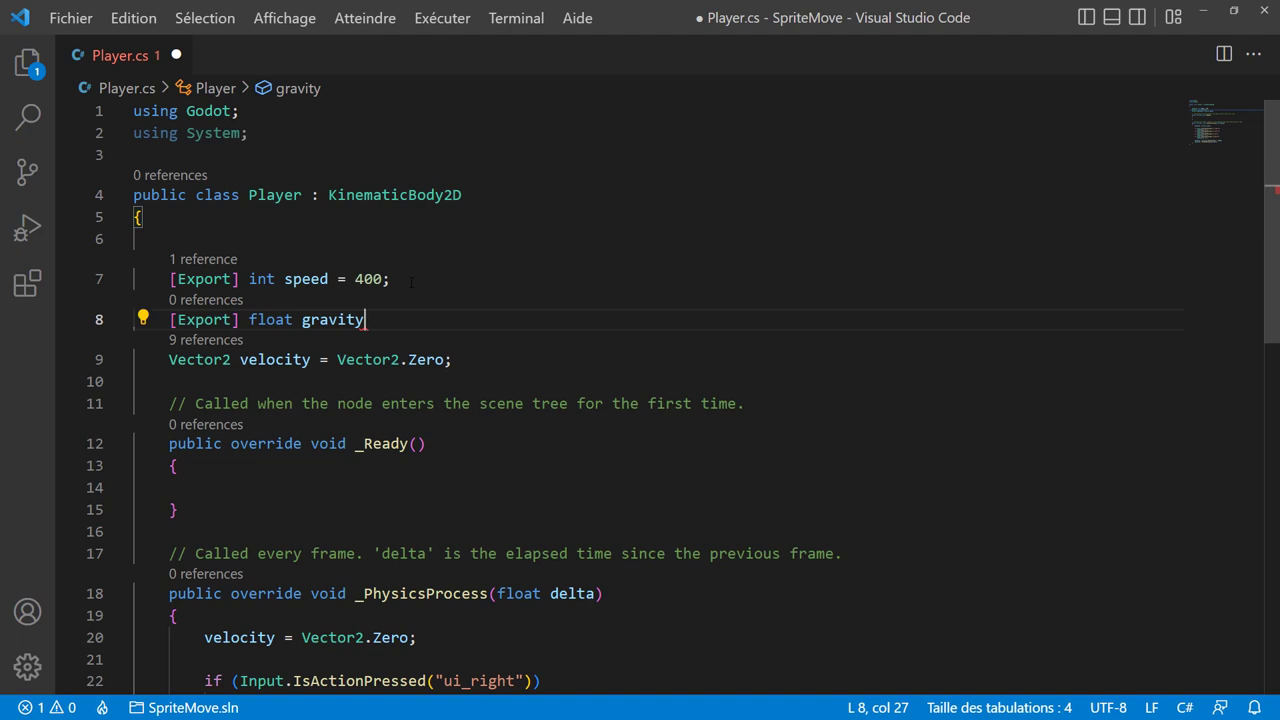
pyautogui.write(' = ')
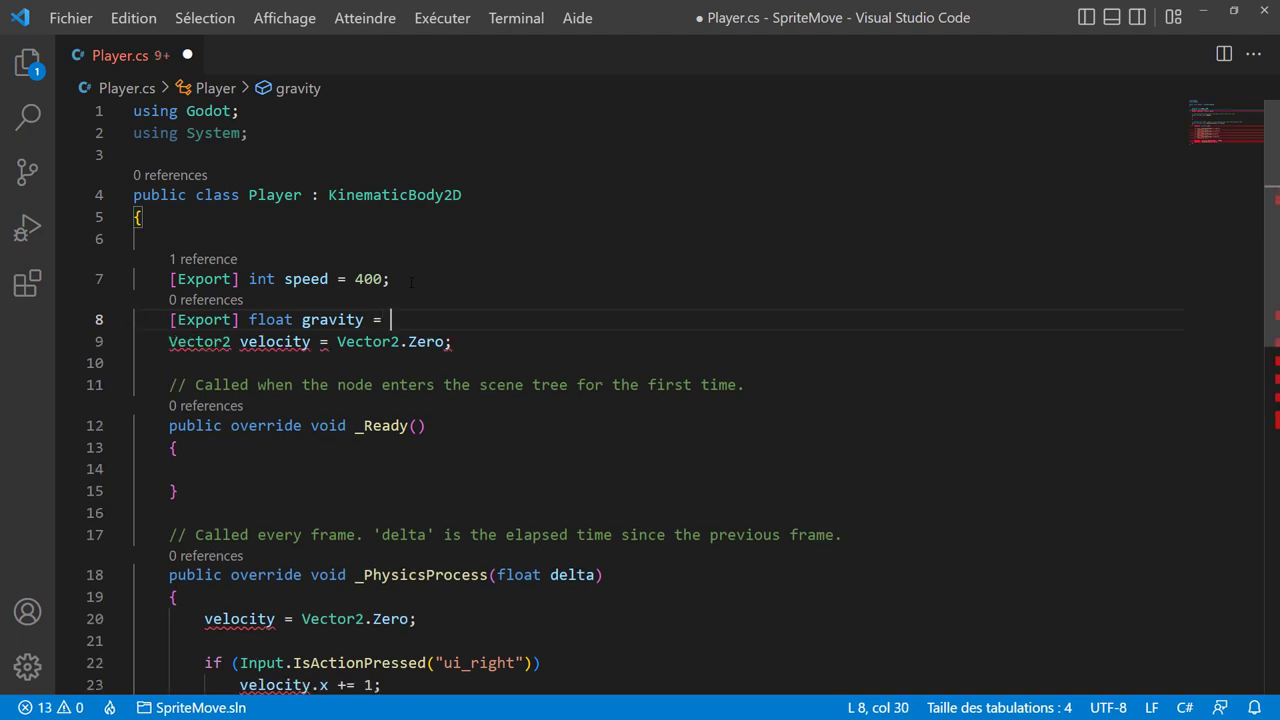
pyautogui.write('500')
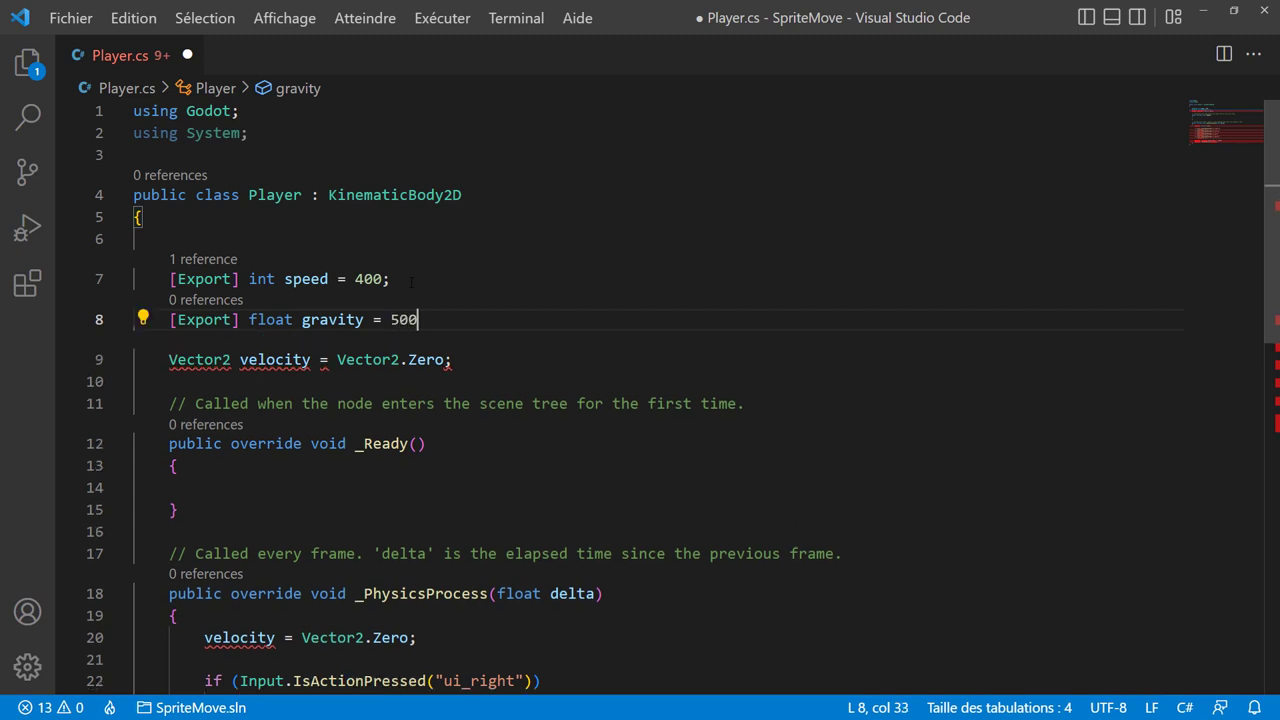
pyautogui.write(';')
# - Add an exported int jumpForce = 800 field and capitalise its Export attribute
pyautogui.press('Return')
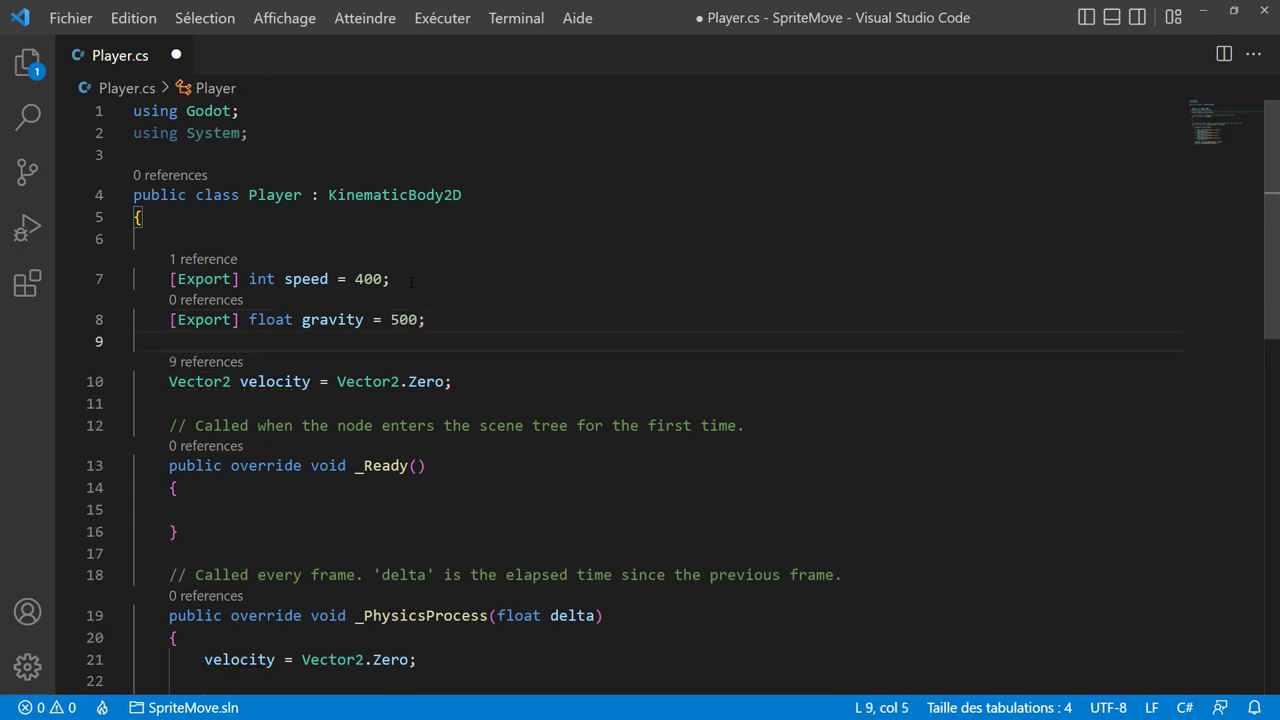
pyautogui.write('[e')
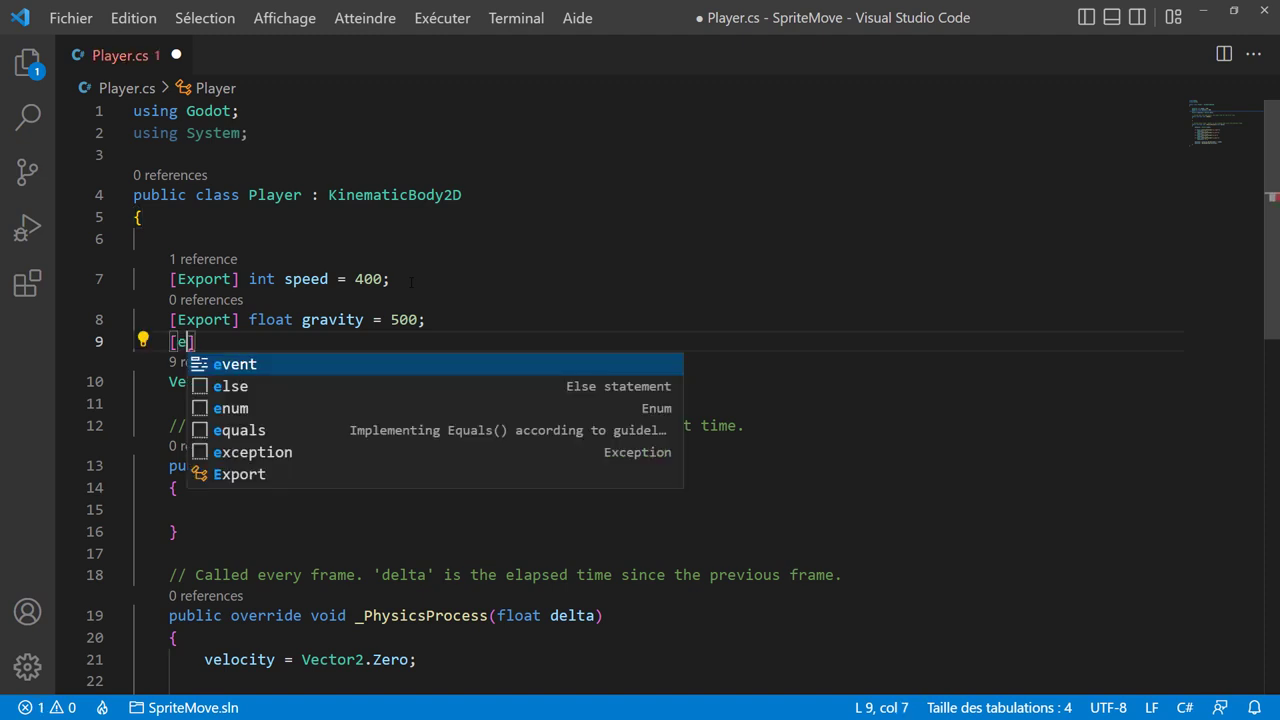
pyautogui.write('xport] ')
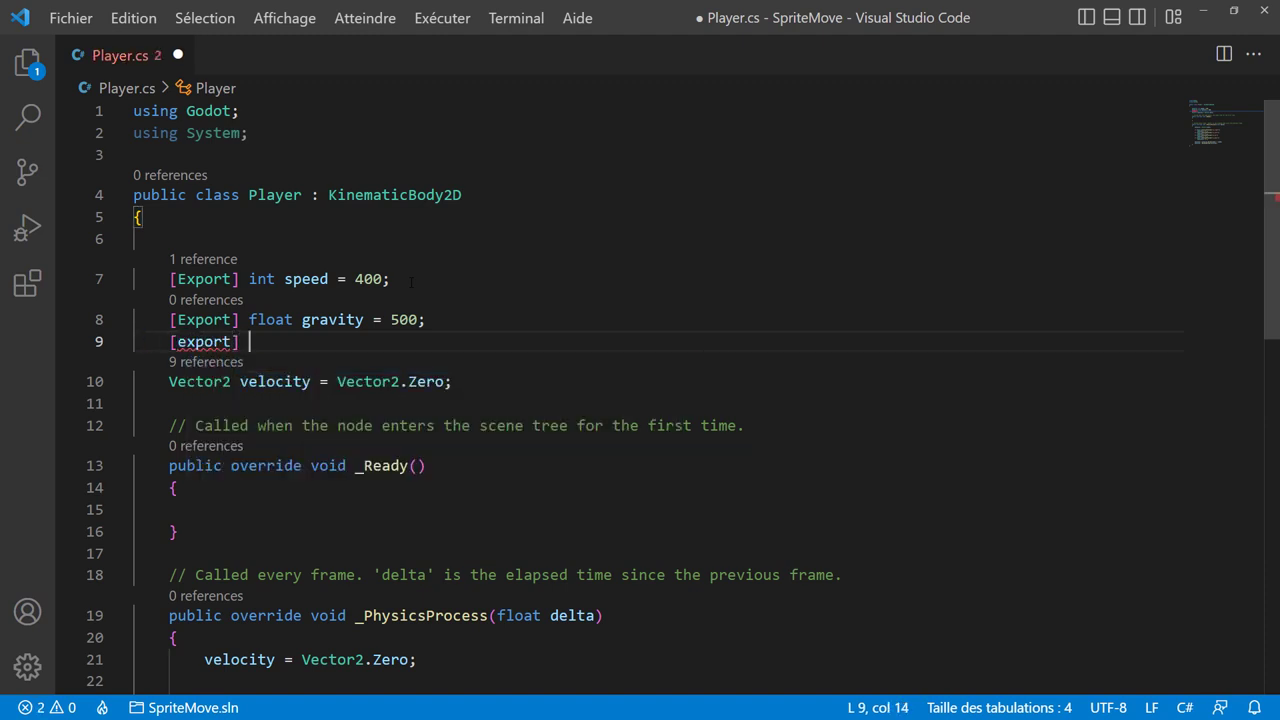
pyautogui.write('int ')
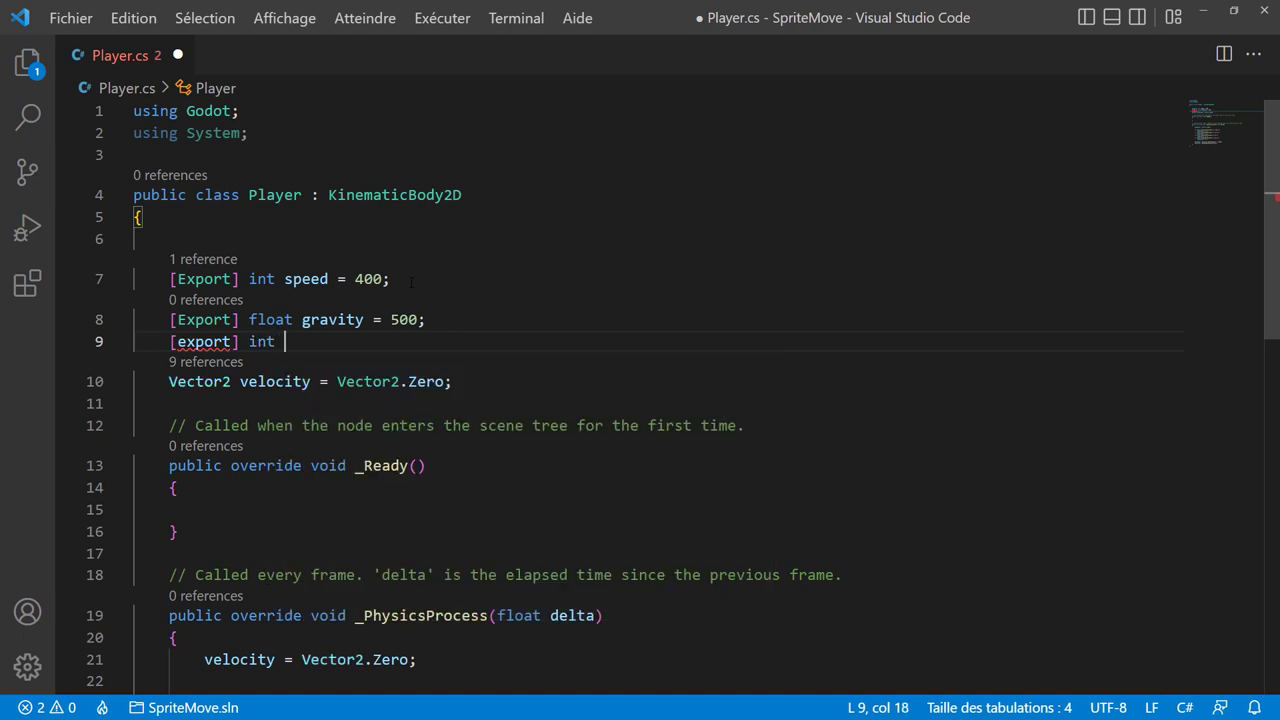
pyautogui.write('jumpF')
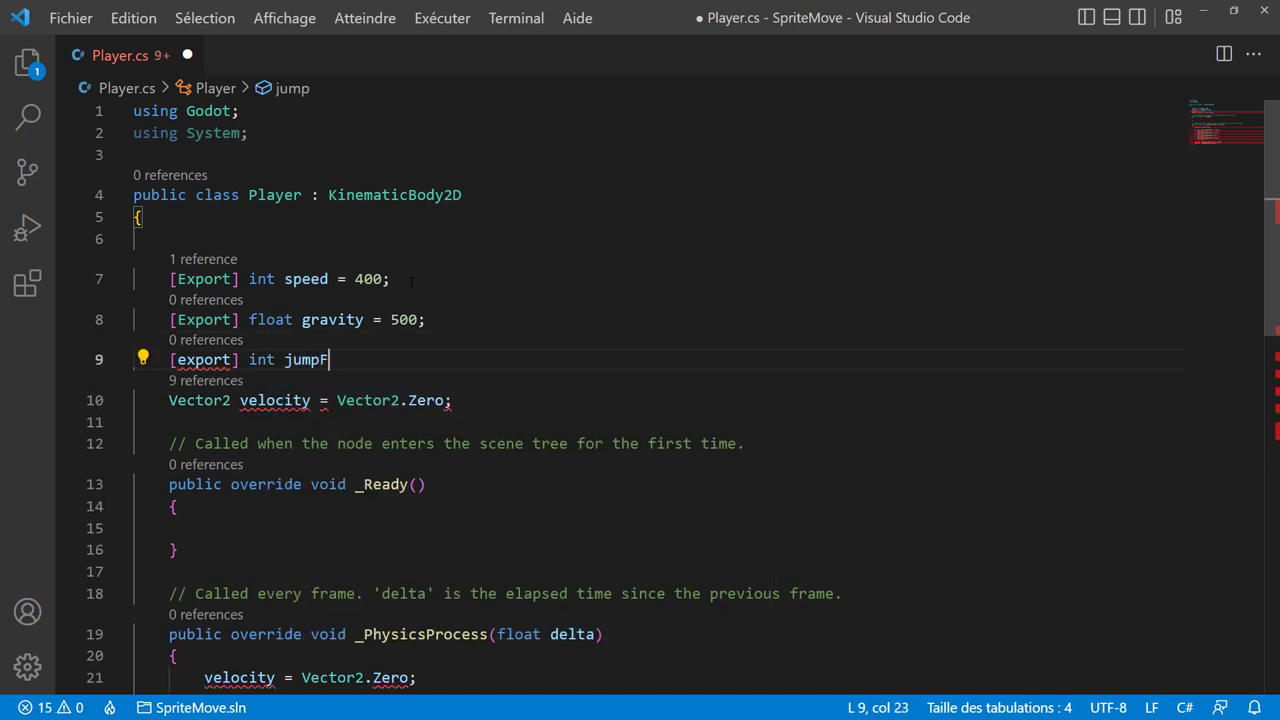
pyautogui.write('orce = ')
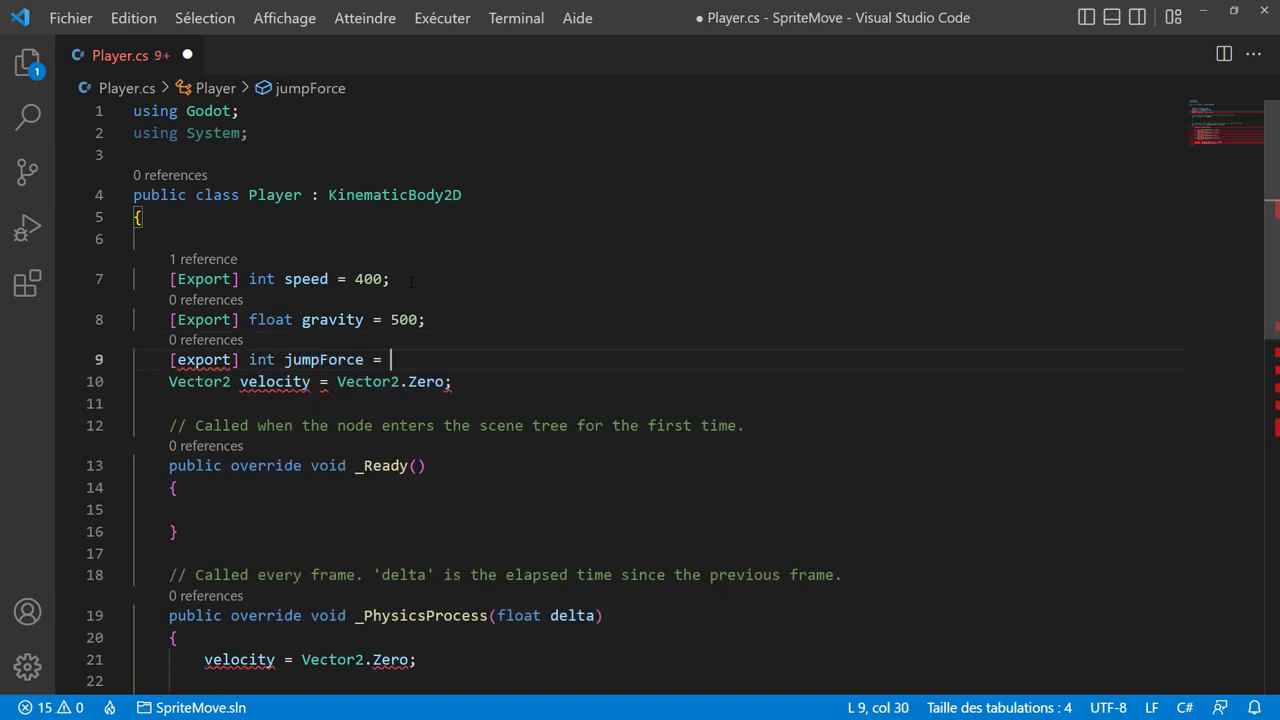
pyautogui.write('800')
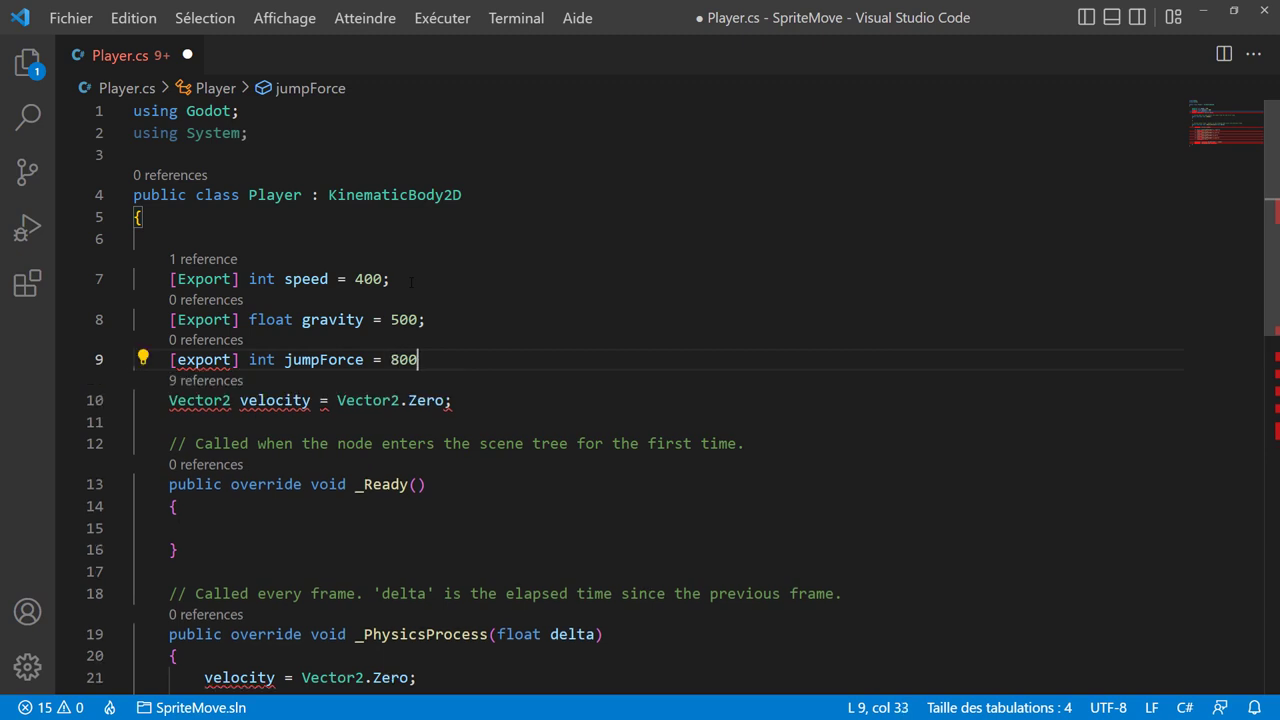
pyautogui.write(';')
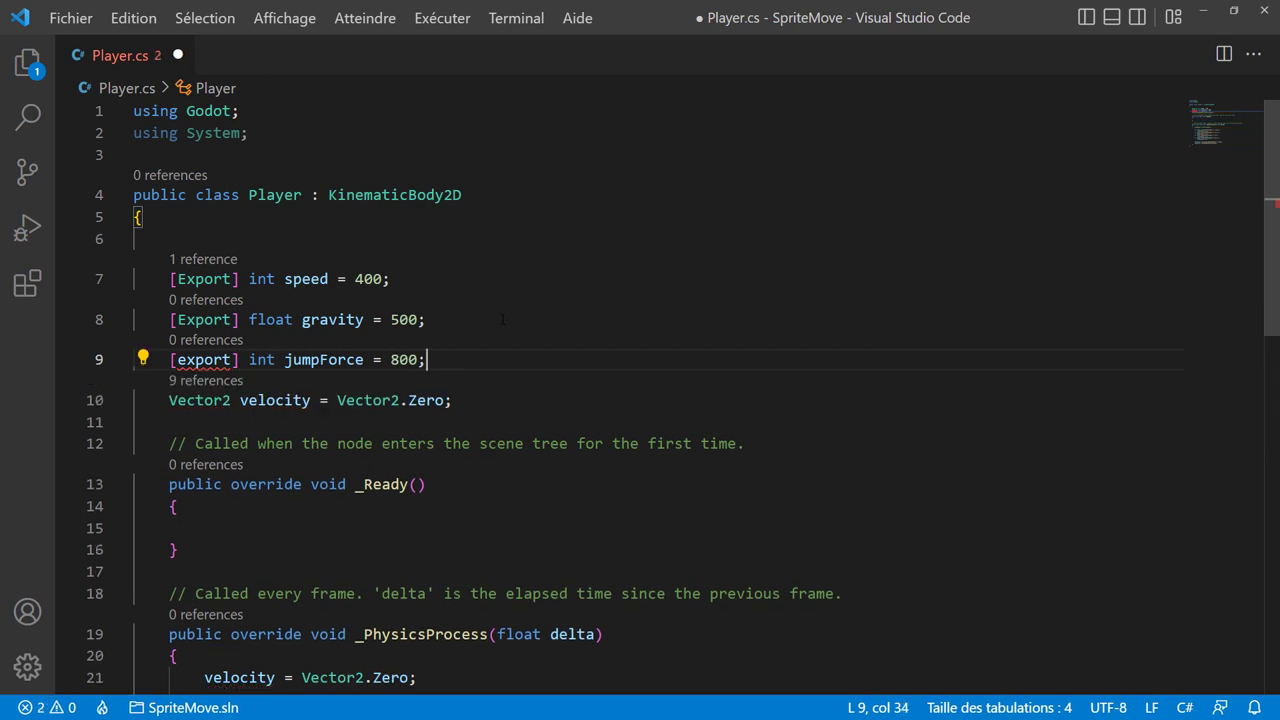
pyautogui.press('Return')
pyautogui.doubleClick(210, 359)
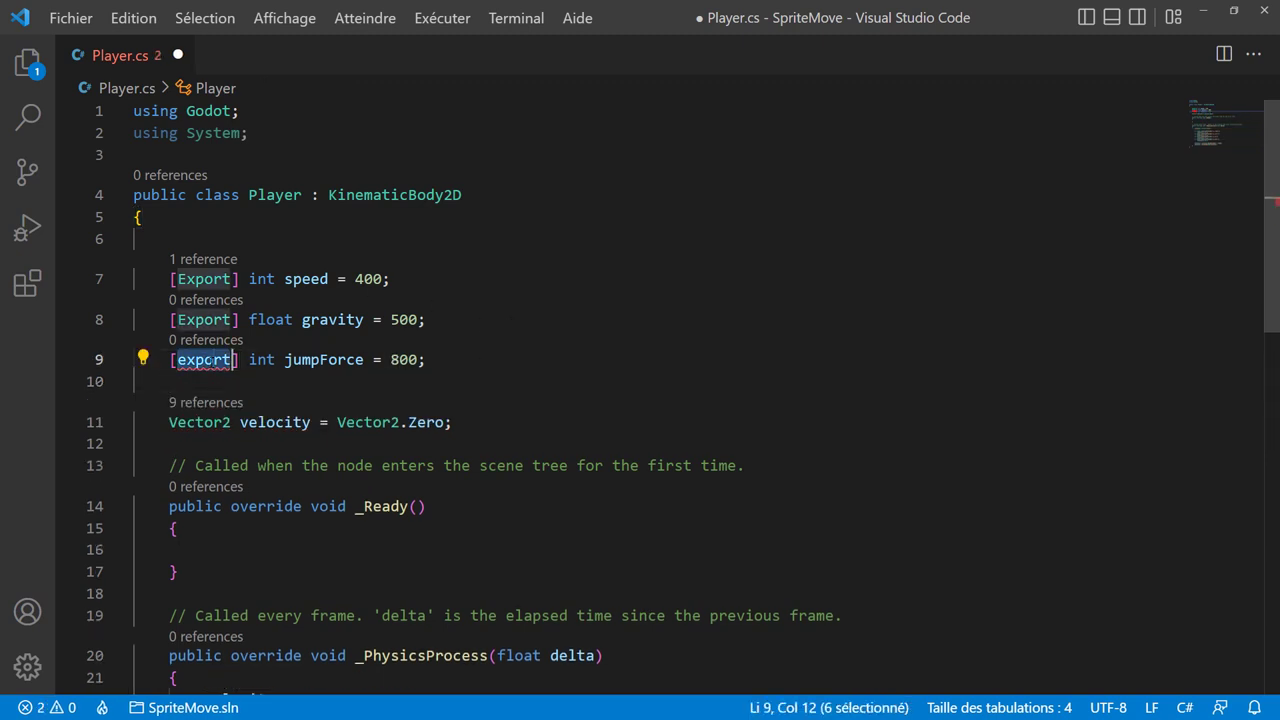
pyautogui.write('Exp')
pyautogui.press('Return')
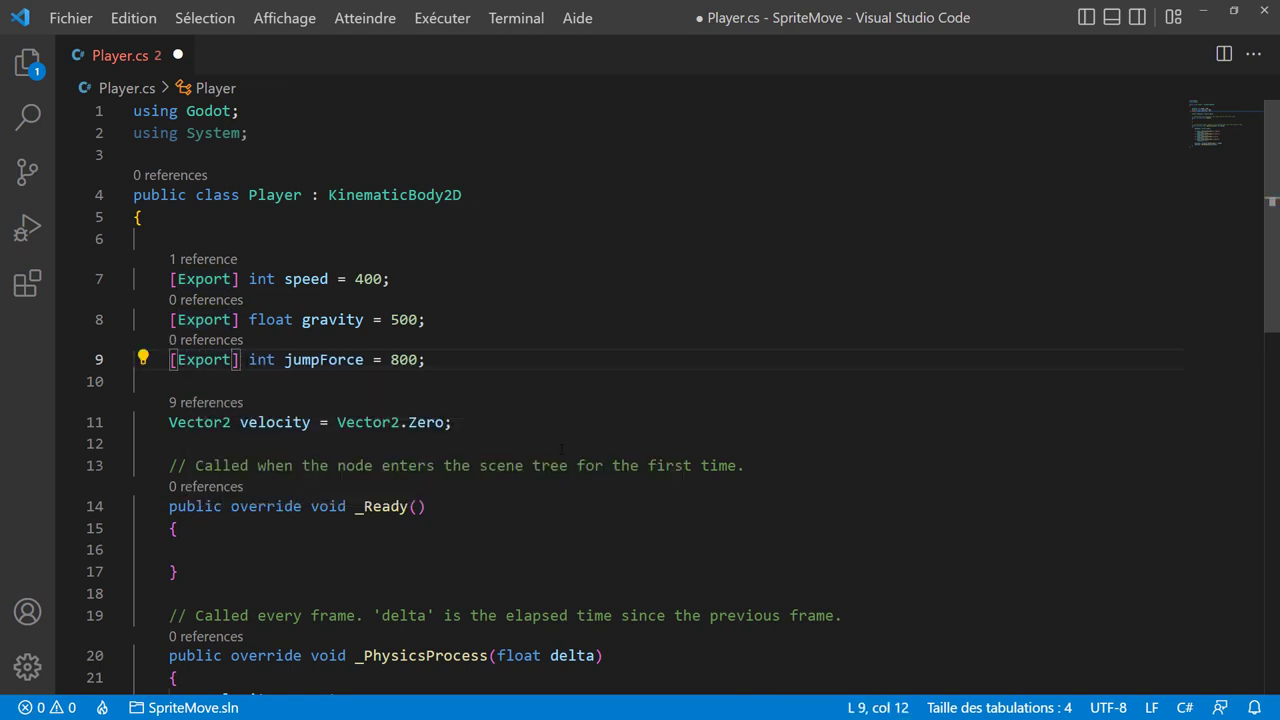
# - Delete the two template comments and the old movement code in _PhysicsProcess
pyautogui.click(487, 388)
pyautogui.press('BackSpace')
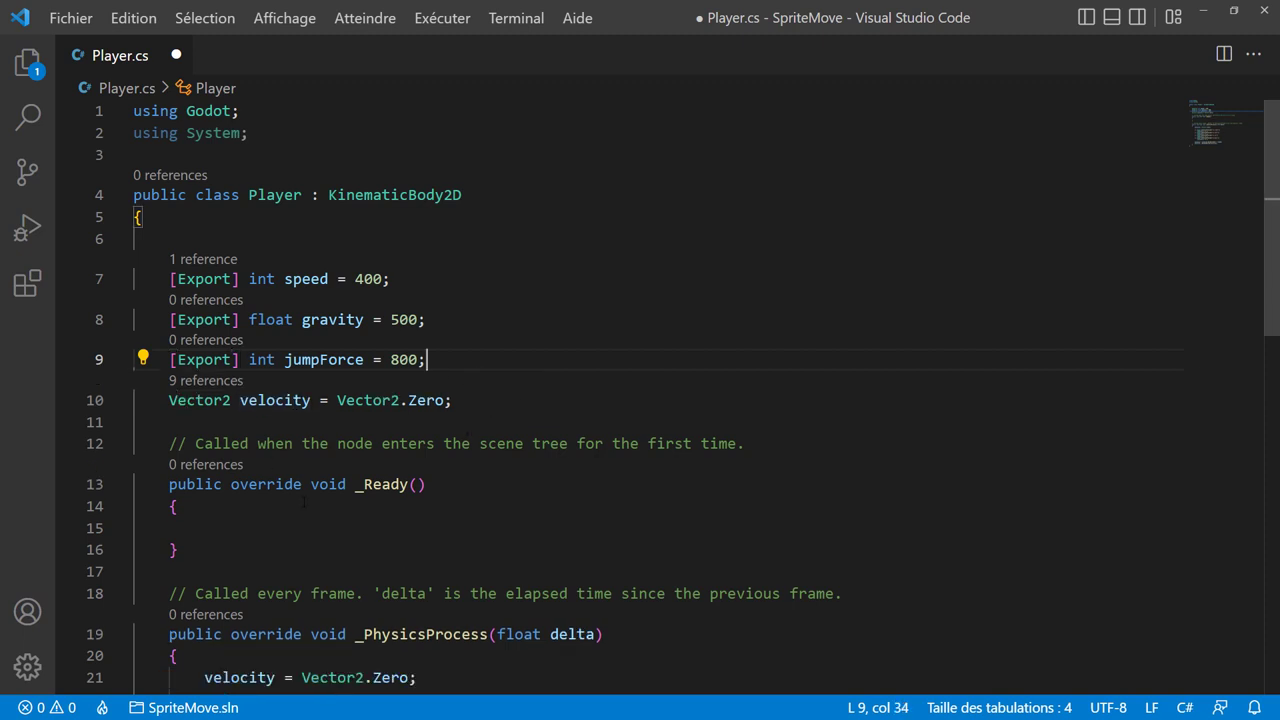
pyautogui.scroll(-2, 305, 502)
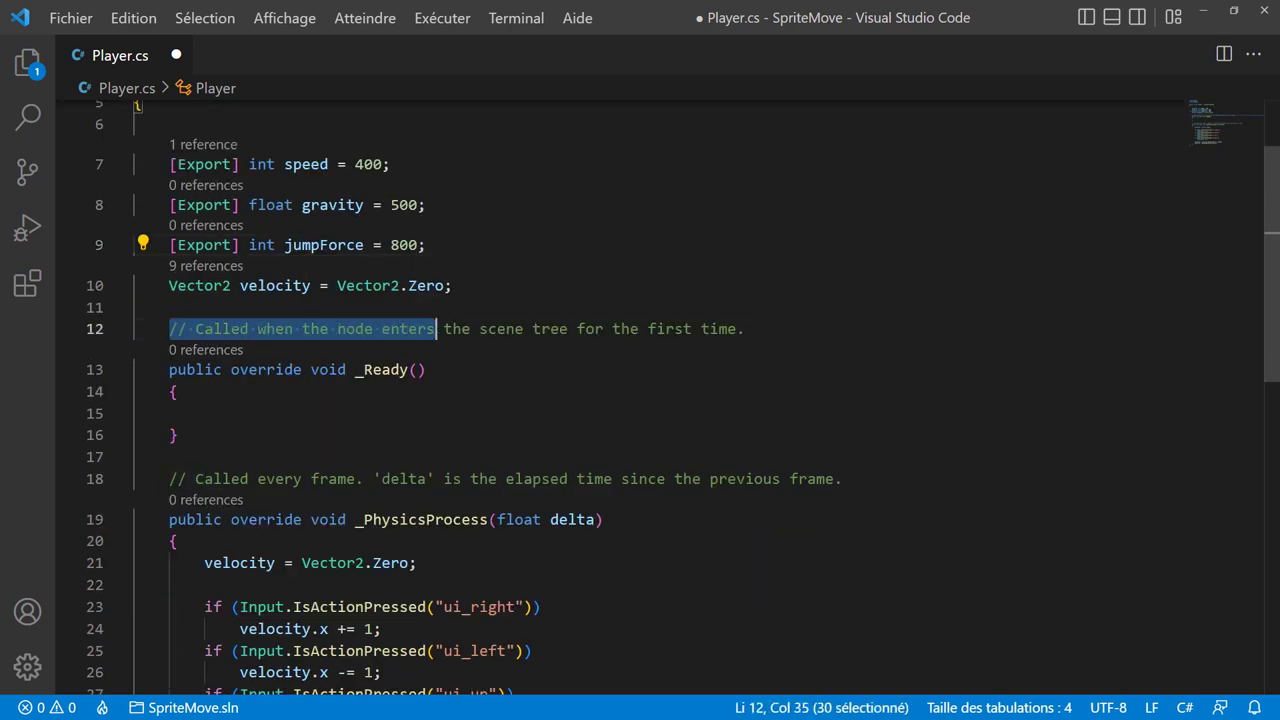
pyautogui.moveTo(168, 328); pyautogui.dragTo(746, 328)
pyautogui.press('BackSpace')
pyautogui.moveTo(166, 479); pyautogui.dragTo(846, 479)
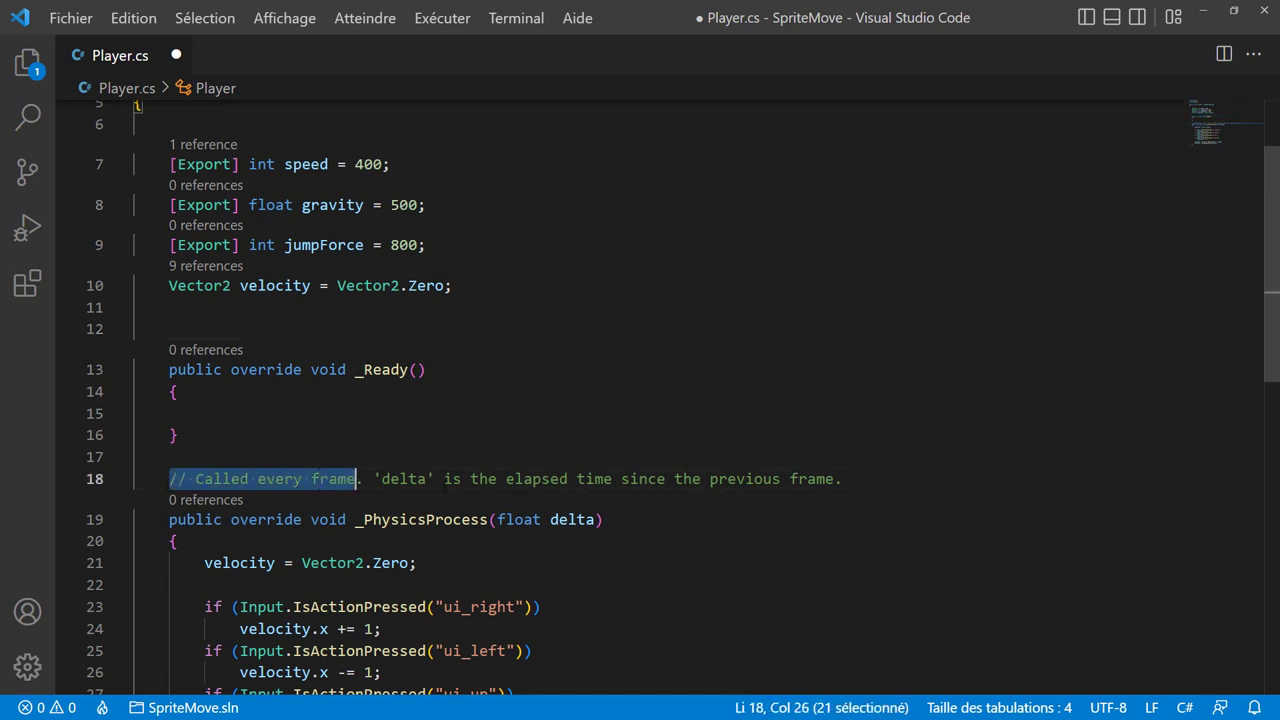
pyautogui.press('BackSpace')
pyautogui.scroll(-3, 305, 454)
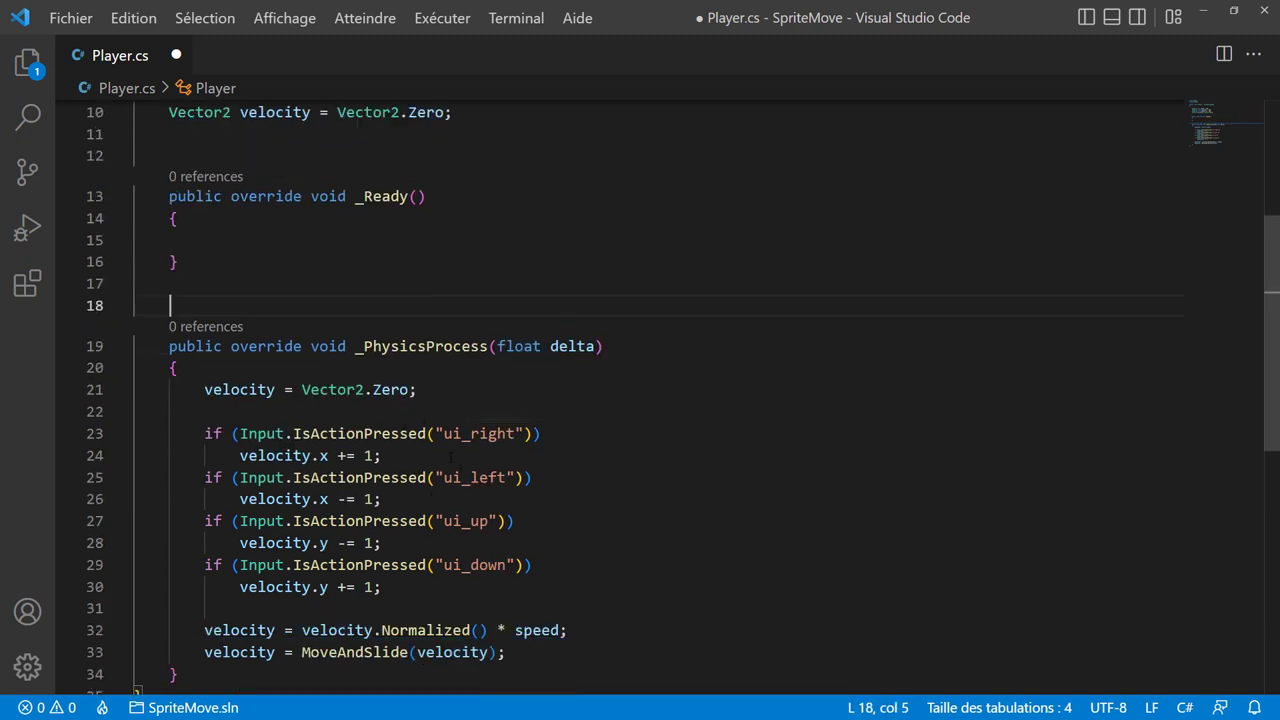
pyautogui.scroll(-1, 640, 400)
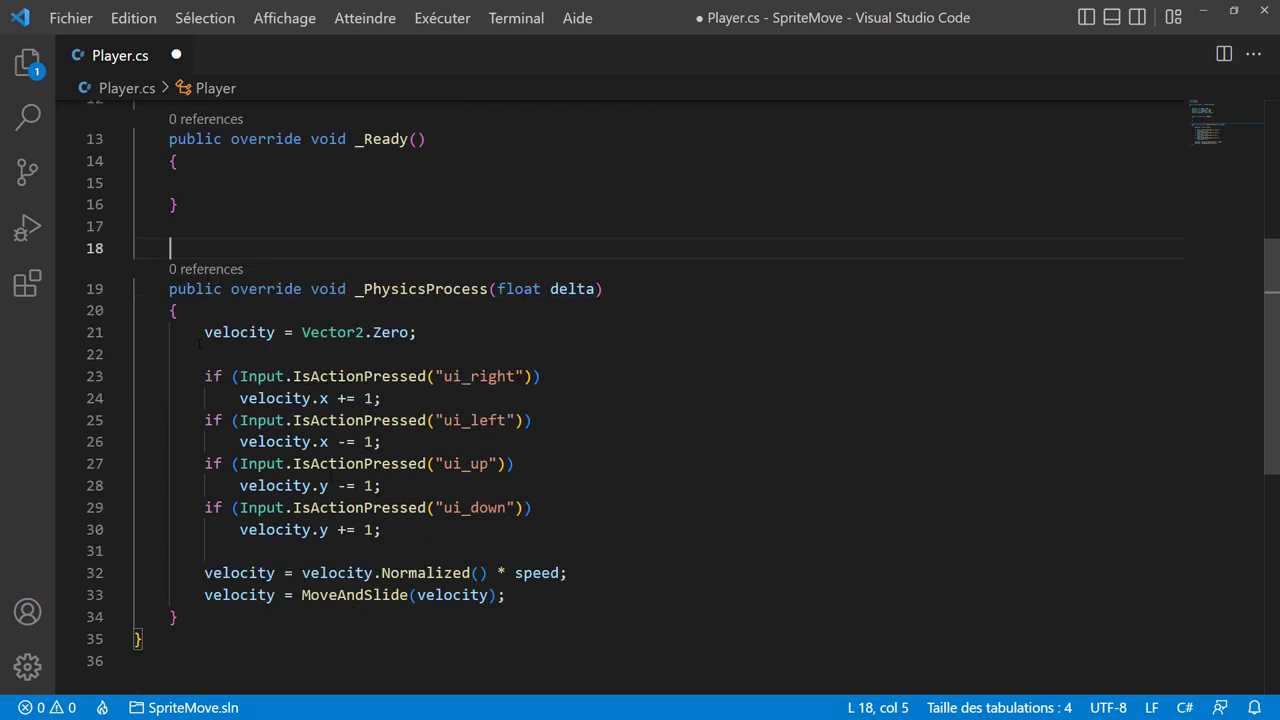
pyautogui.moveTo(204, 332); pyautogui.dragTo(557, 597)
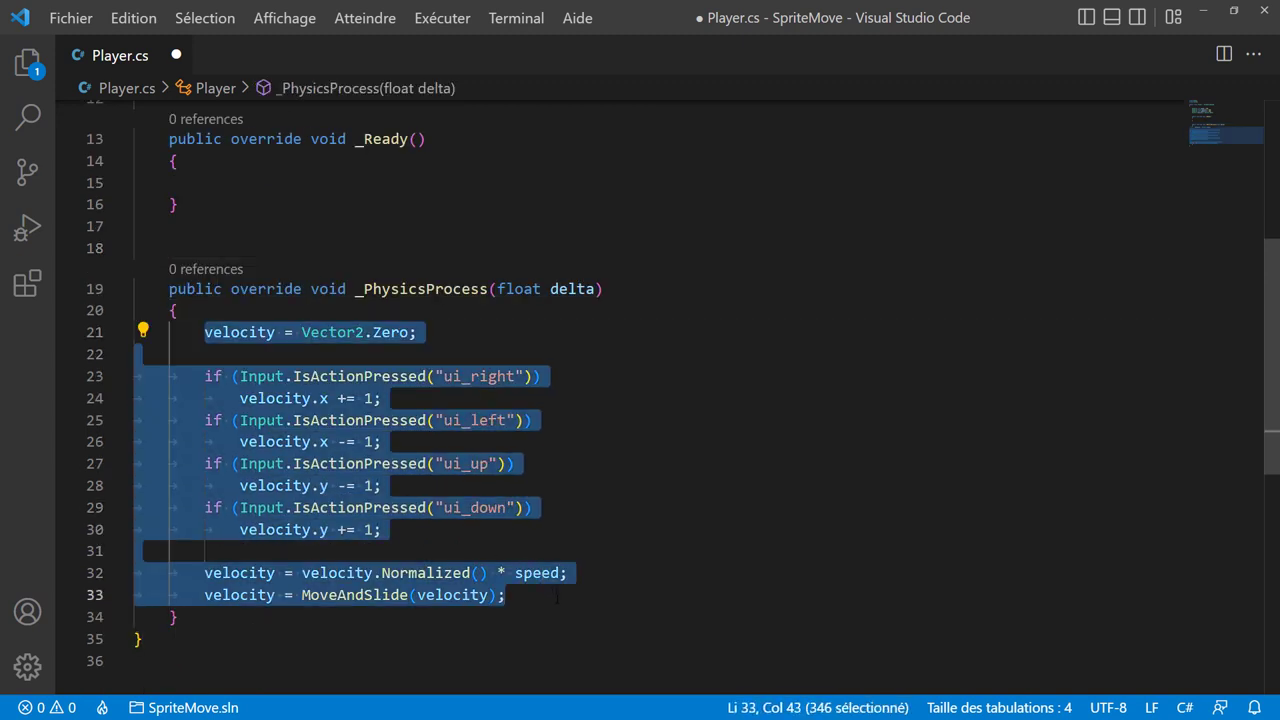
pyautogui.press('BackSpace')
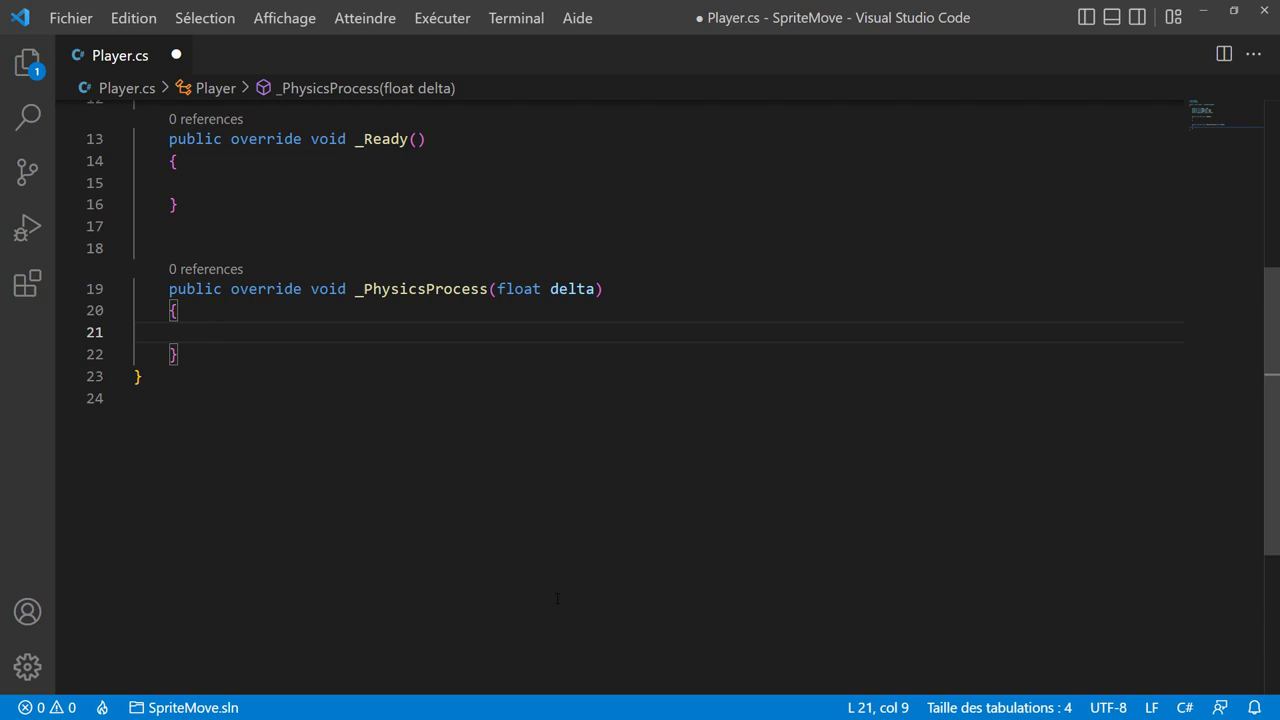
# - Write a //Gravity comment followed by velocity.y += gravity * delta;
pyautogui.write('//')
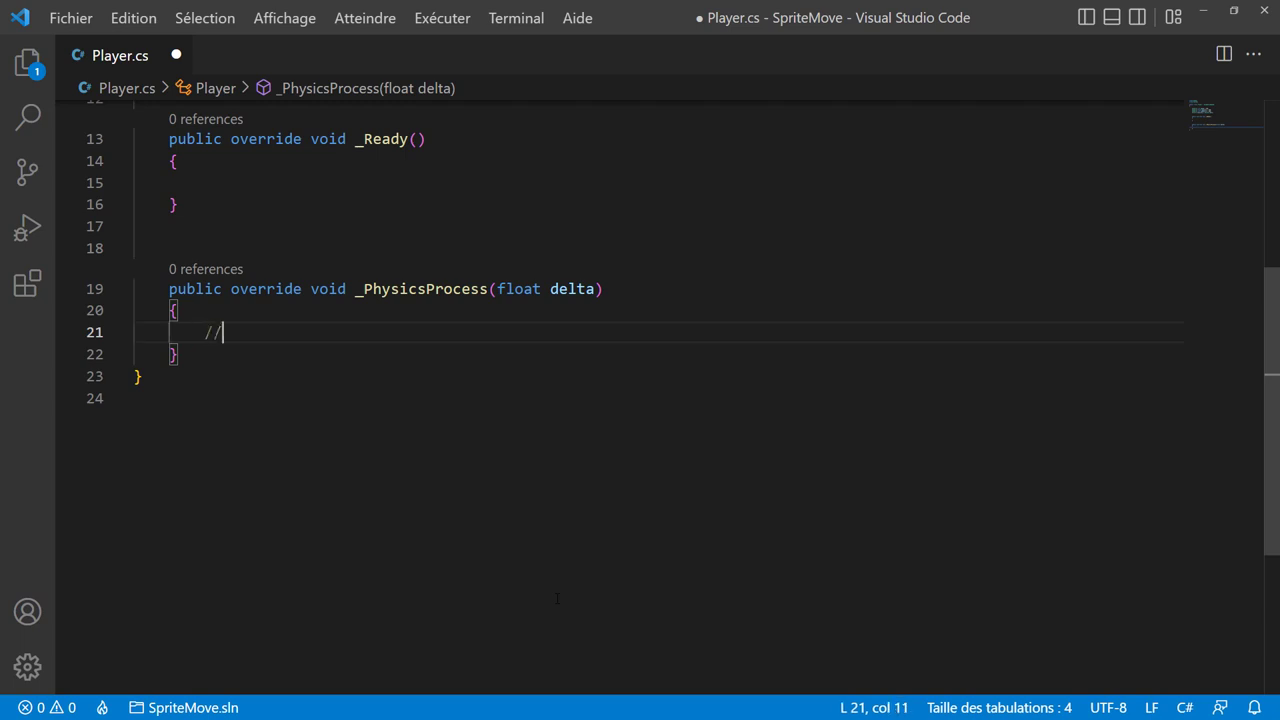
pyautogui.write('Gravit')
pyautogui.write('y')
pyautogui.press('Return')
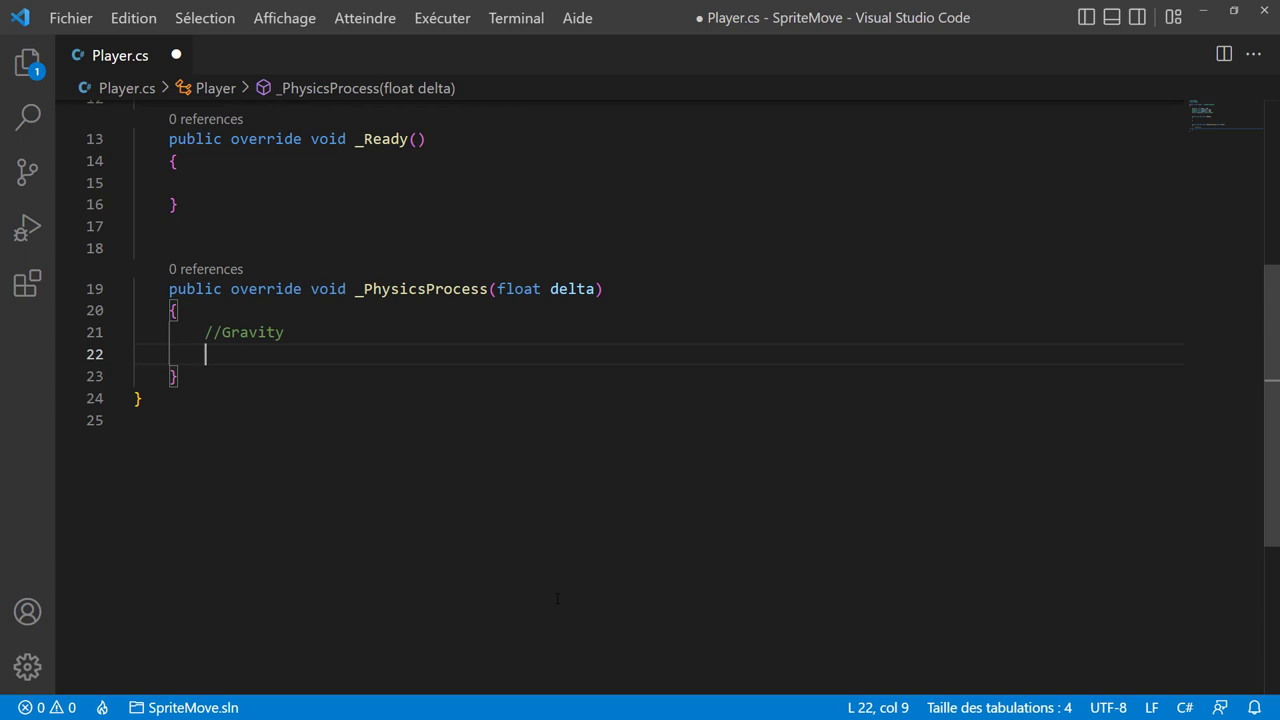
pyautogui.write('velo')
pyautogui.press('Tab')
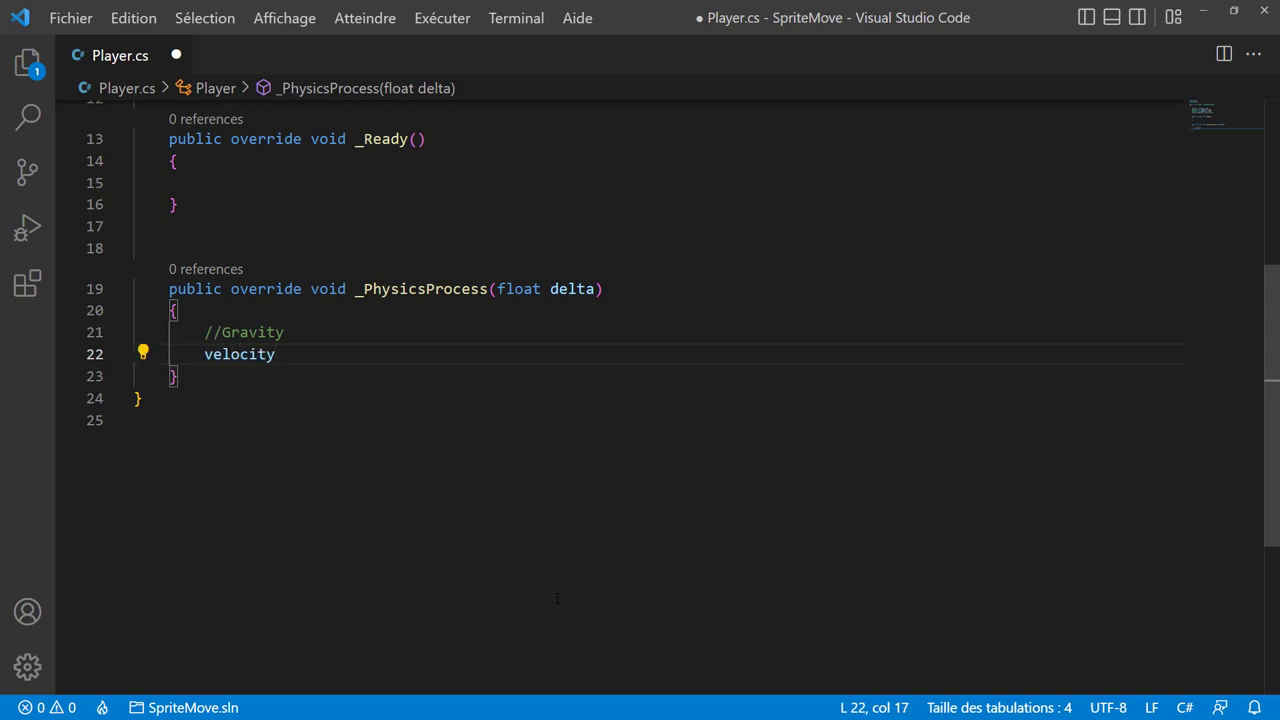
pyautogui.write('.Y')
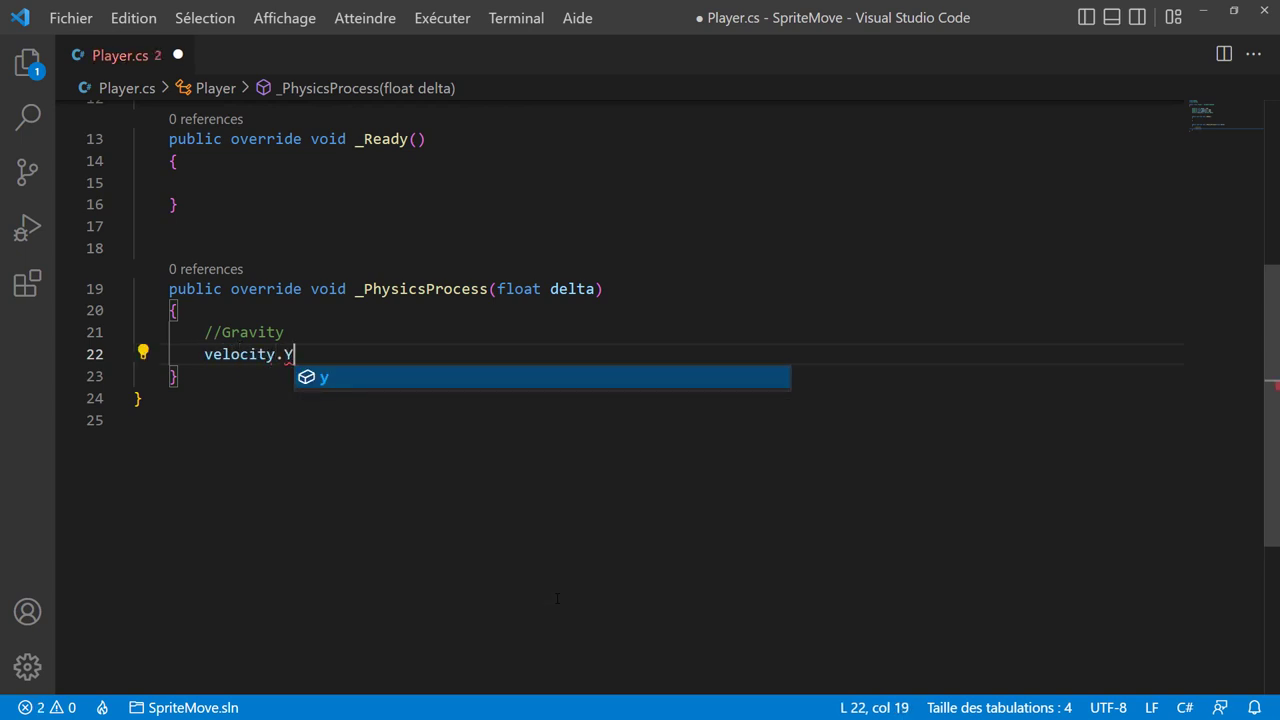
pyautogui.press('BackSpace')
pyautogui.write('y')
pyautogui.press('Tab')
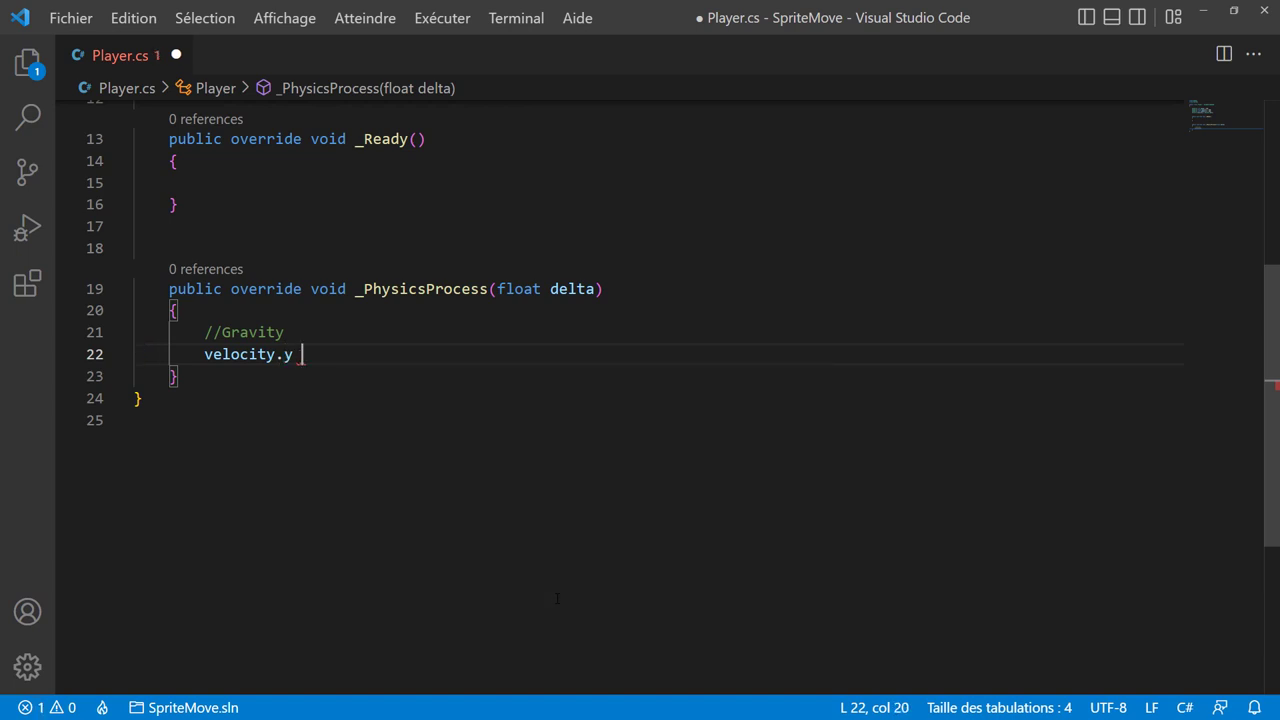
pyautogui.write('+= ')
pyautogui.write('gra')
pyautogui.press('Tab')
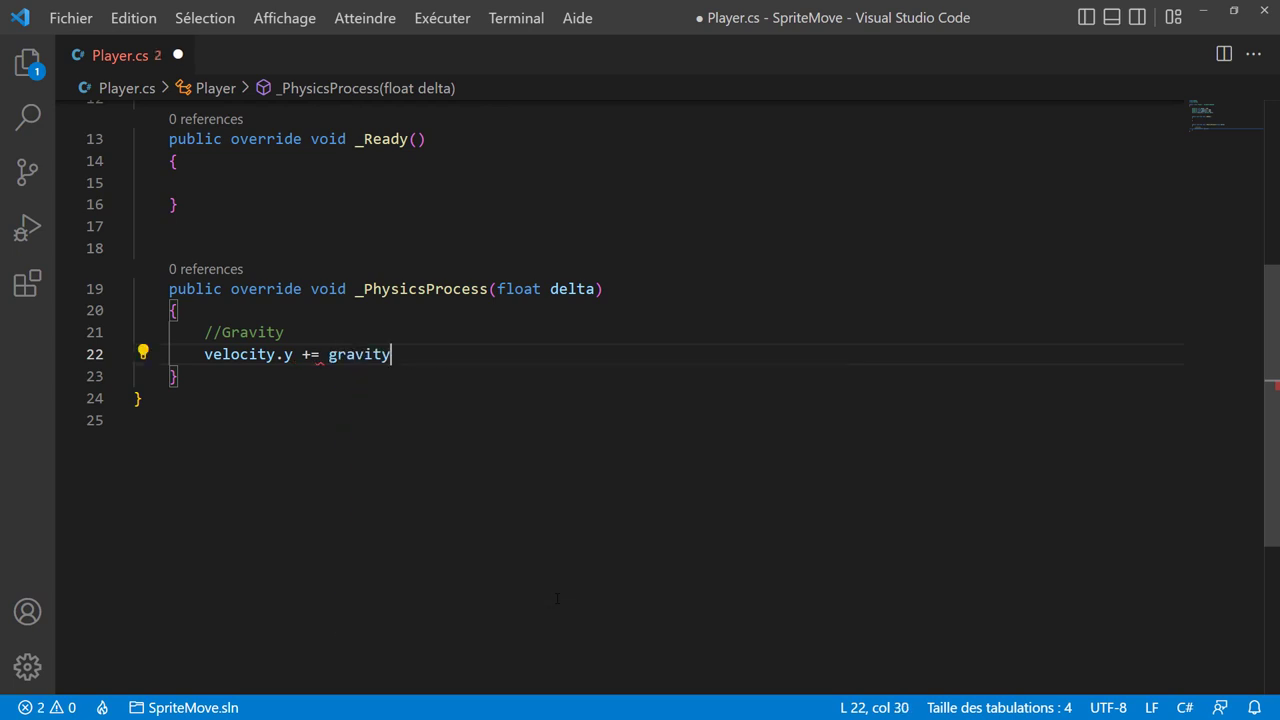
pyautogui.write(' * del')
pyautogui.press('Tab')
pyautogui.write(';')
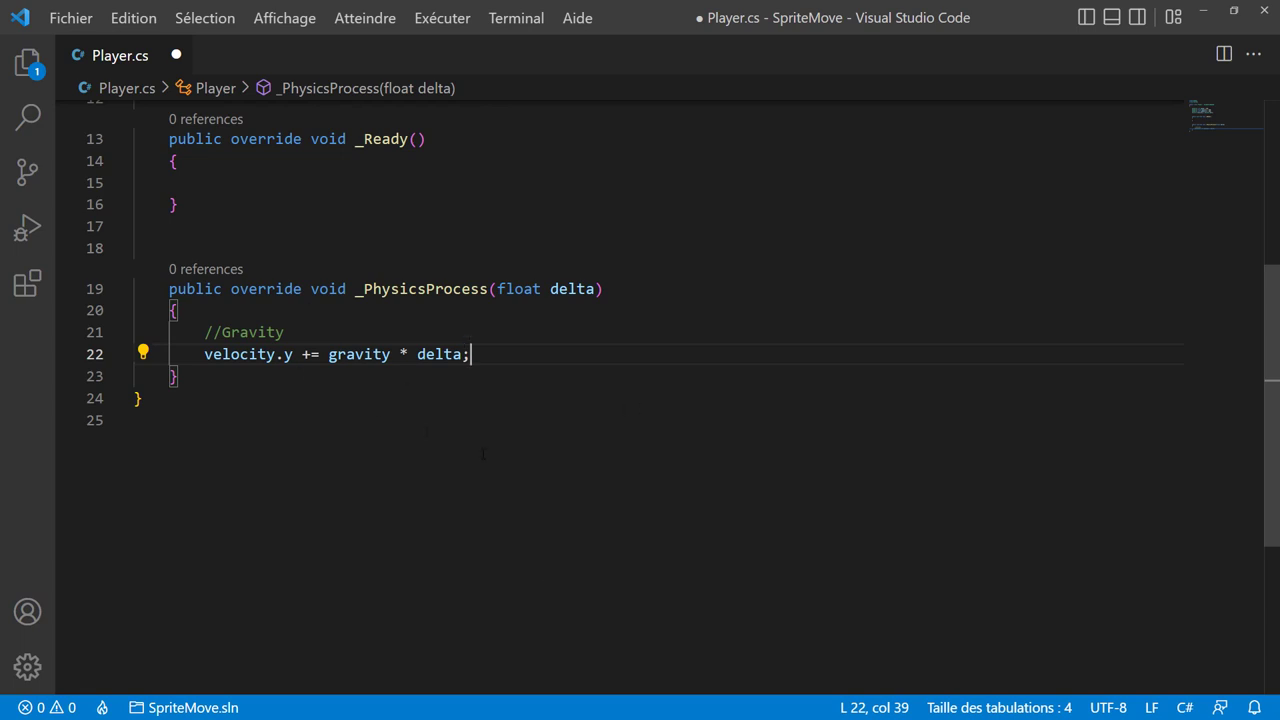
pyautogui.scroll(2, 483, 453)
pyautogui.scroll(2, 507, 469)
pyautogui.scroll(-1, 507, 469)
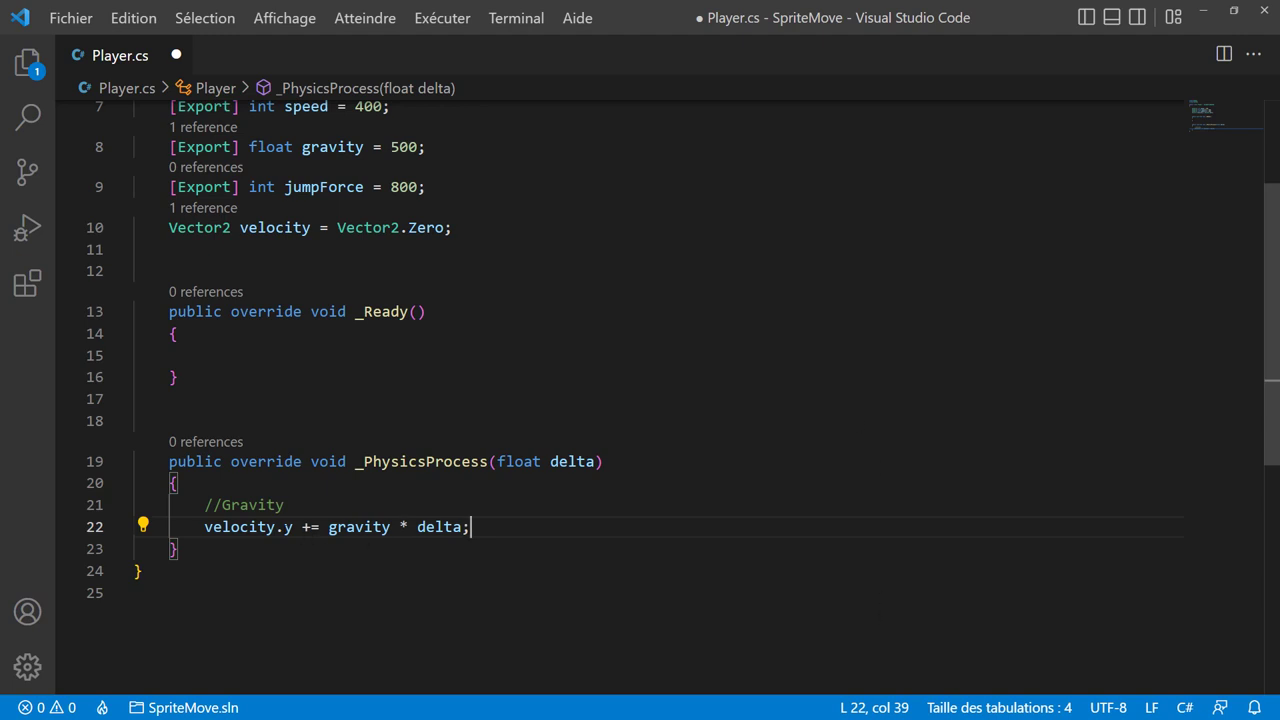
# - Add a GD.Print(Vector2.up); debug line under the gravity statement and save
pyautogui.moveTo(355, 527)
pyautogui.press('Return')
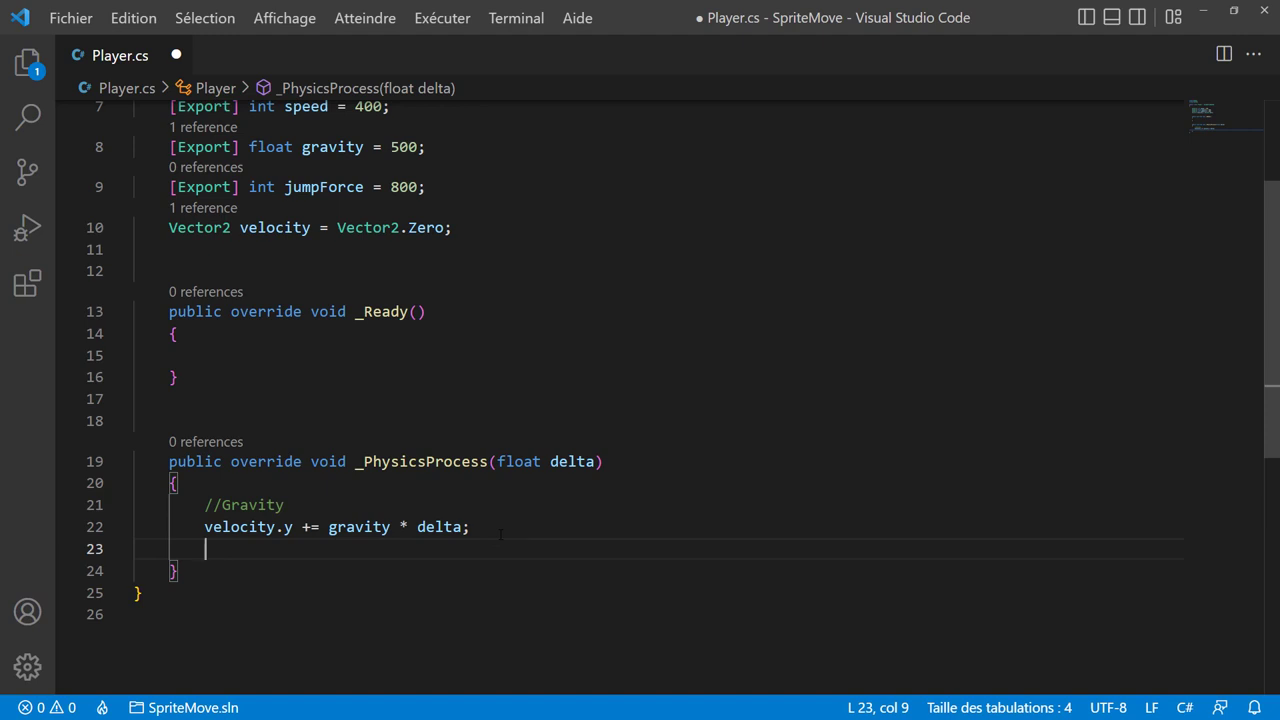
pyautogui.write('G')
pyautogui.press('Down')
pyautogui.press('Down')
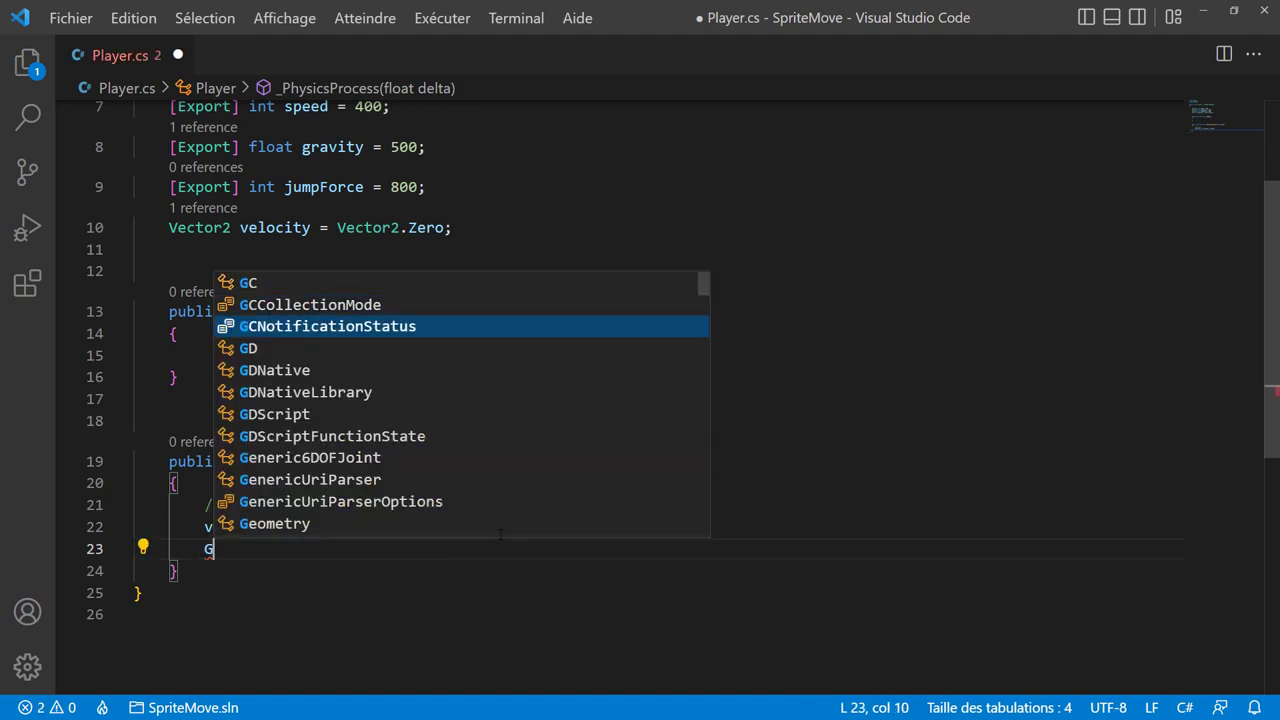
pyautogui.press('Escape')
pyautogui.write('D.Pr')
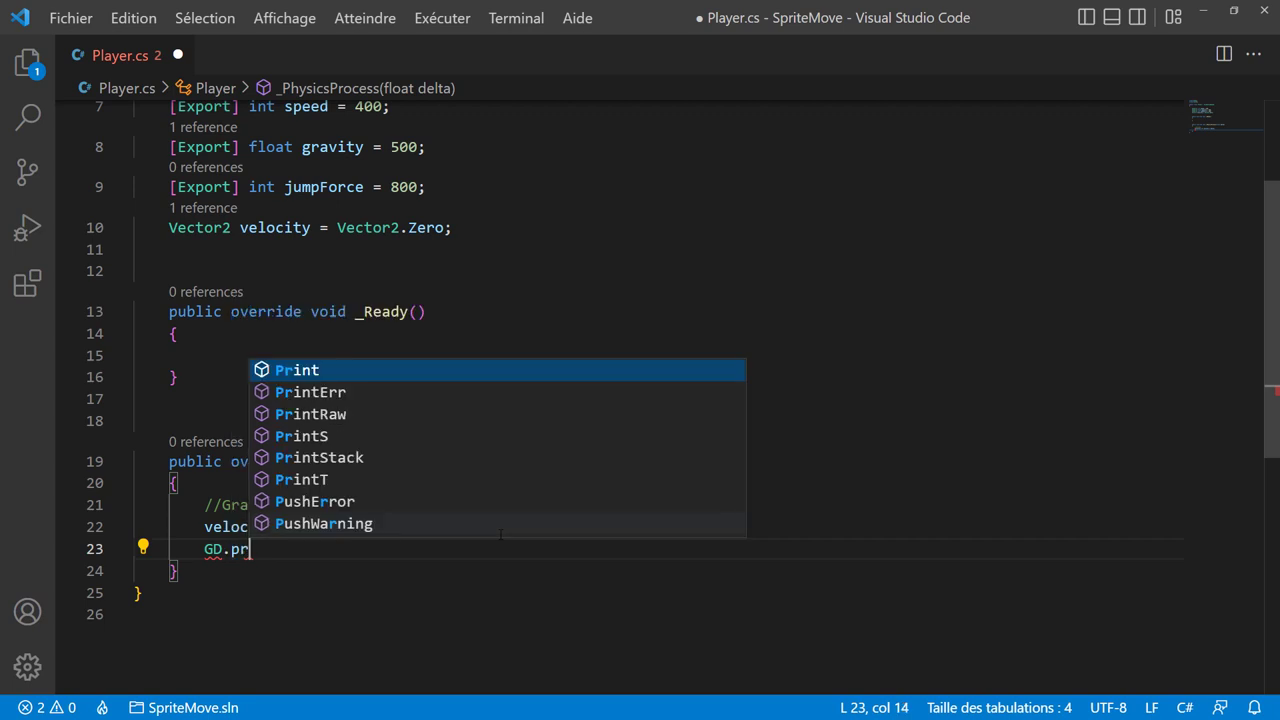
pyautogui.press('Tab')
pyautogui.write('(')
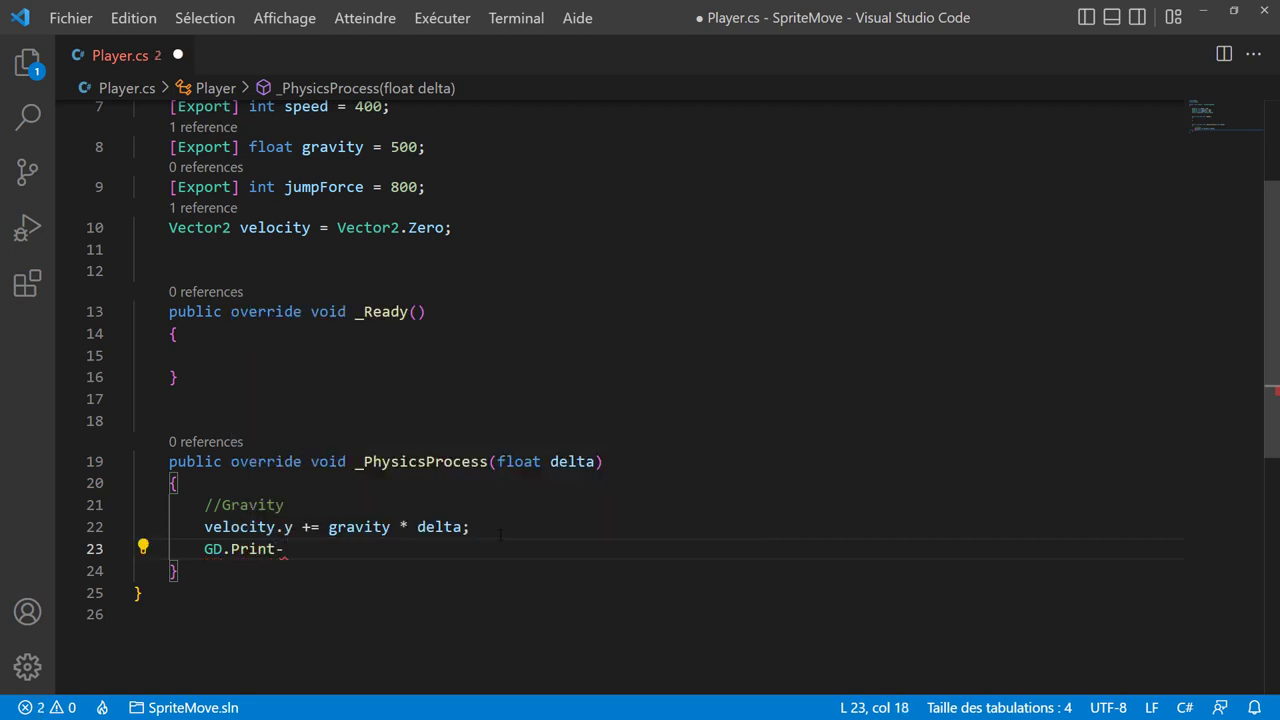
pyautogui.press('BackSpace')
pyautogui.write('(vec')
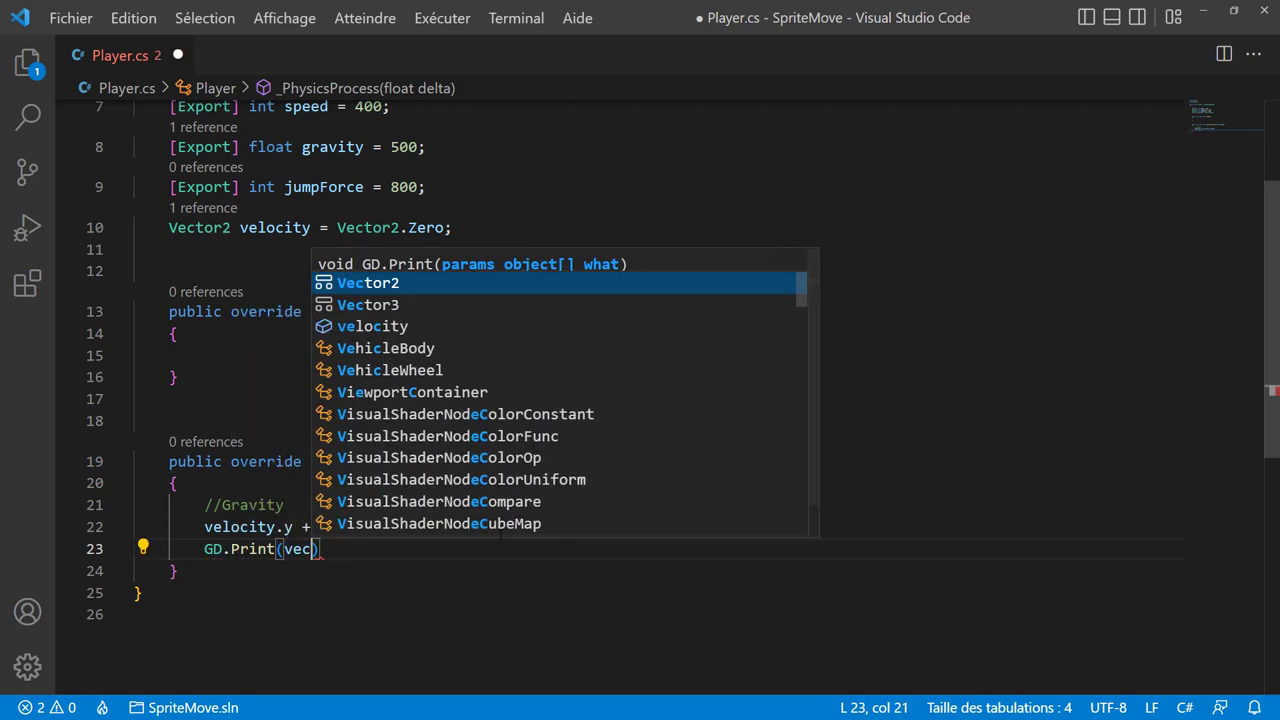
pyautogui.press('Tab')
pyautogui.write('.up')
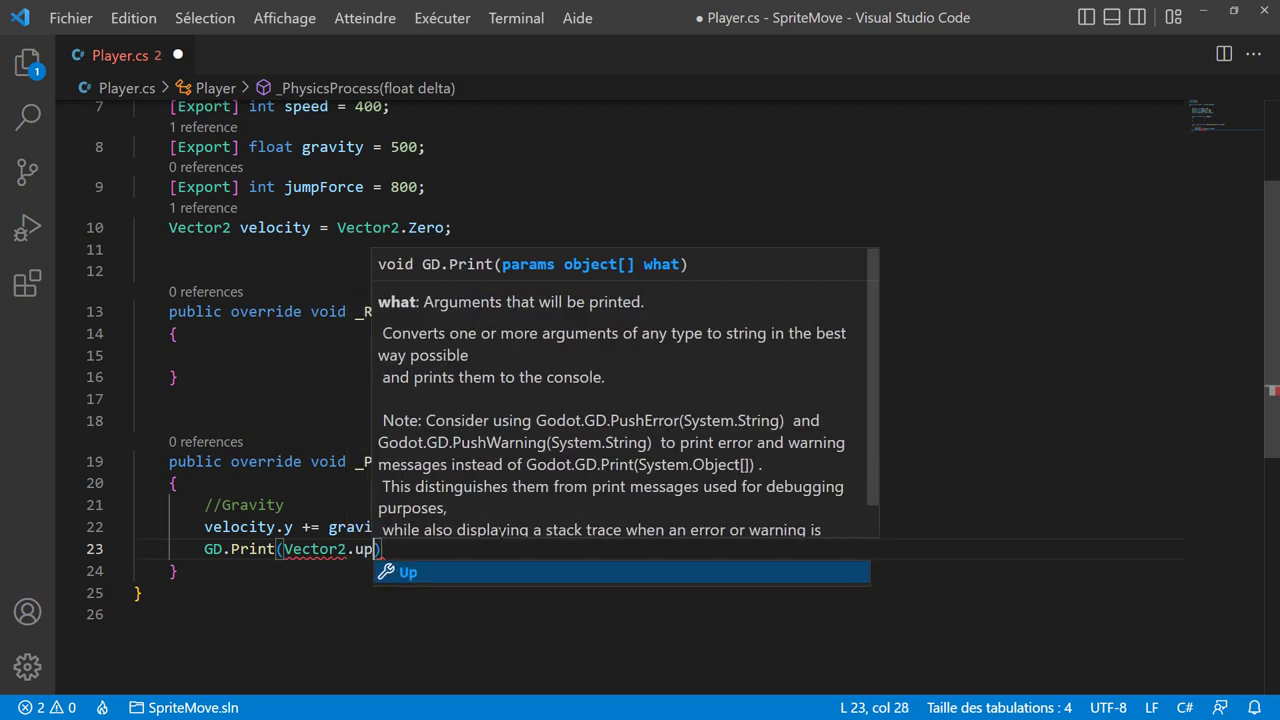
pyautogui.write(')')
pyautogui.press('Escape')
pyautogui.write(';')
pyautogui.hotkey('ctrl', 's')
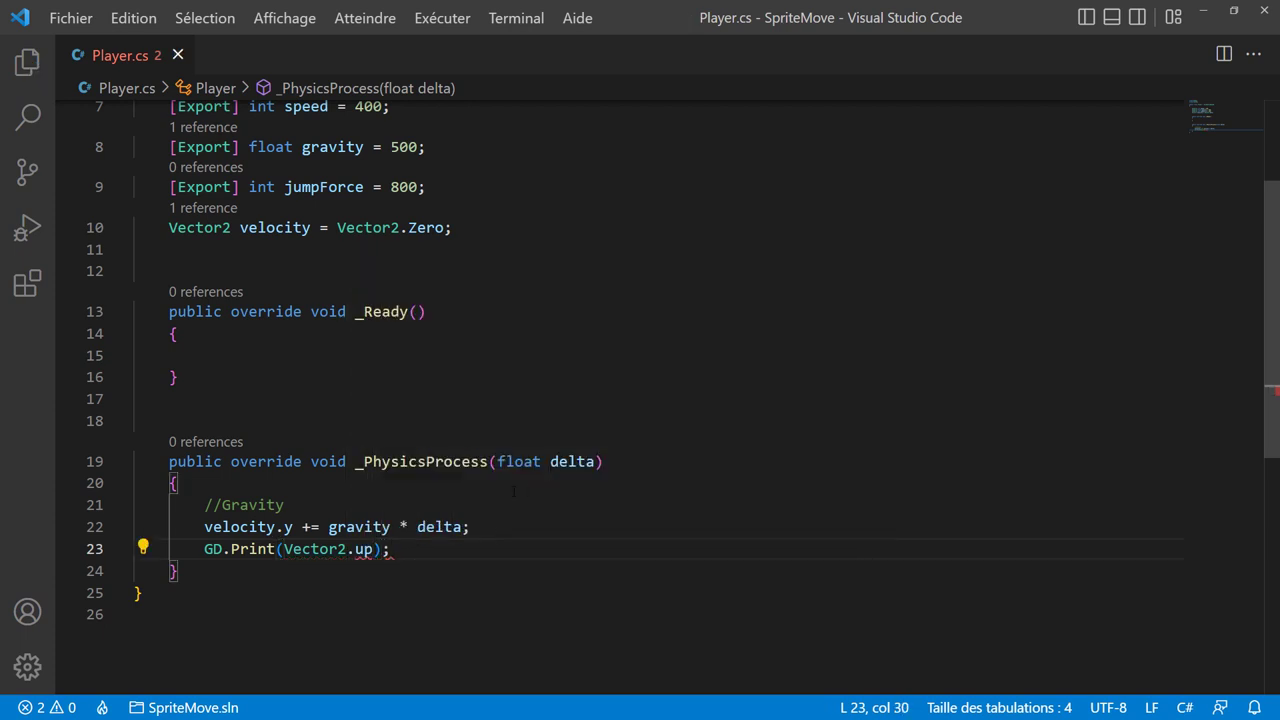
# - Correct the casing to Vector2.Up, save Player.cs, and return to Godot
pyautogui.doubleClick(363, 549)
pyautogui.write('Up')
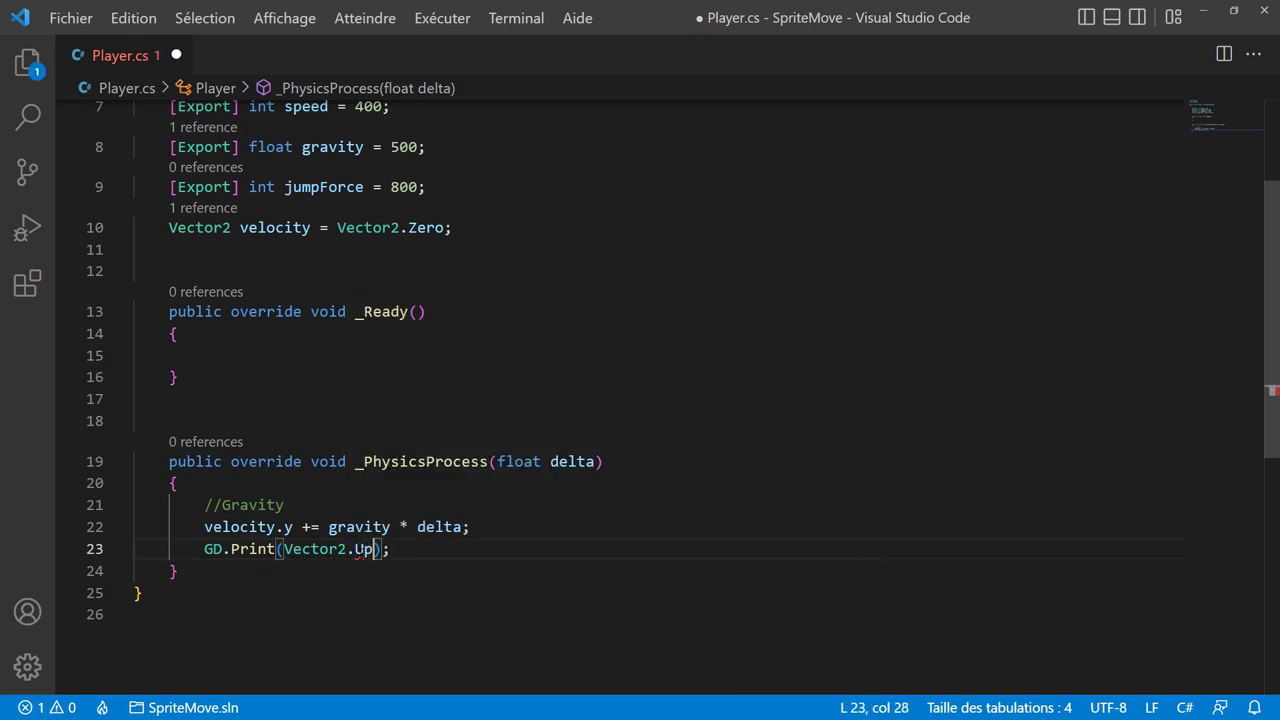
pyautogui.hotkey('ctrl', 's')
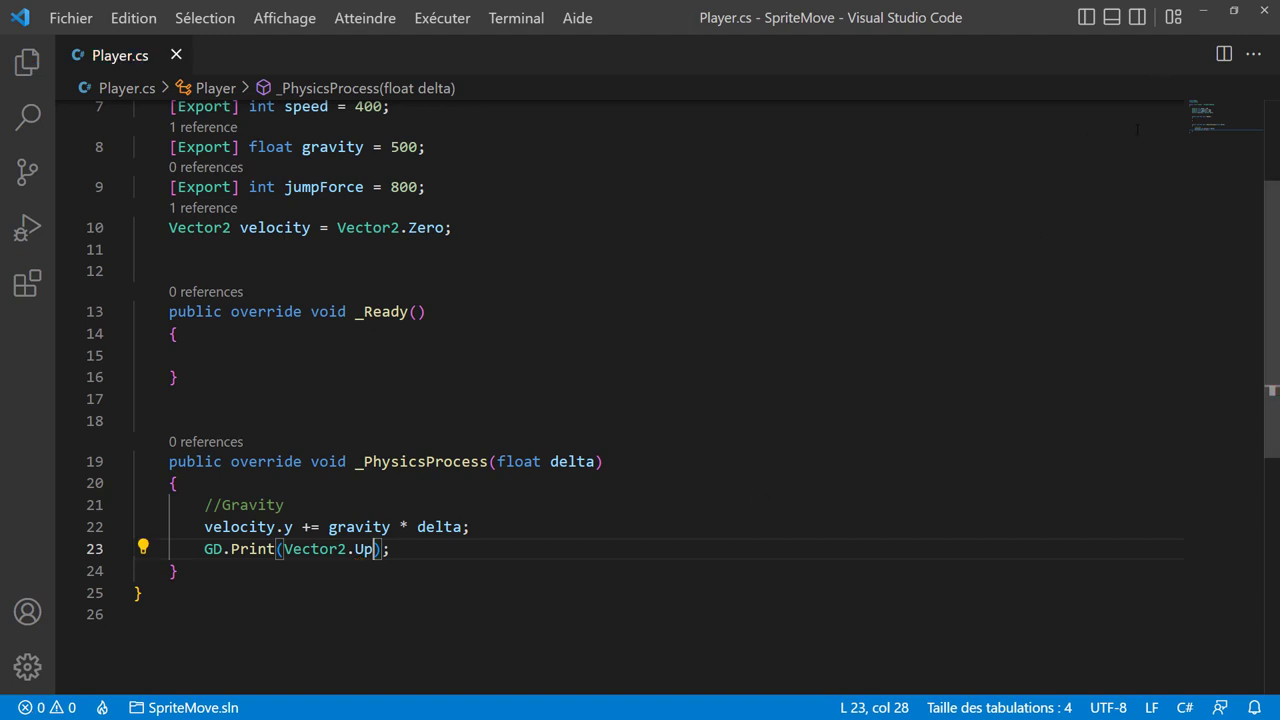
pyautogui.hotkey('alt', 'Tab')
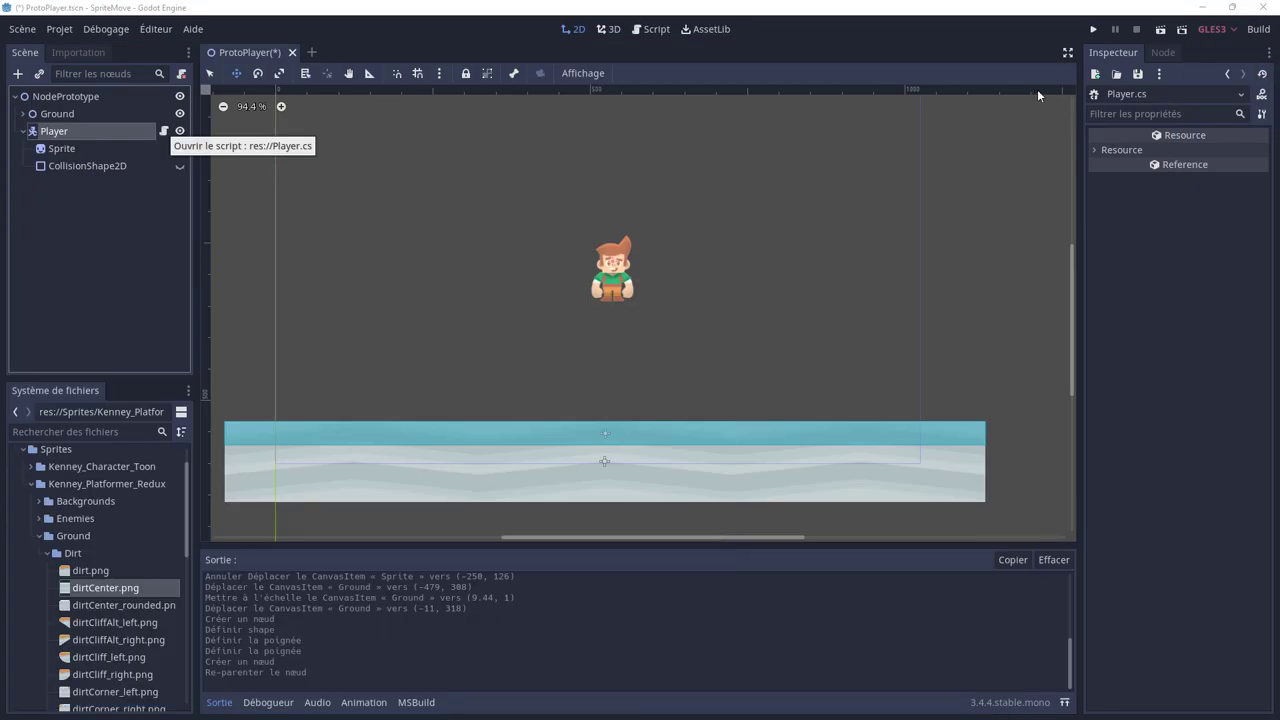
# - Run the game to confirm (0, -1) prints, then close the game window
pyautogui.click(1093, 29)
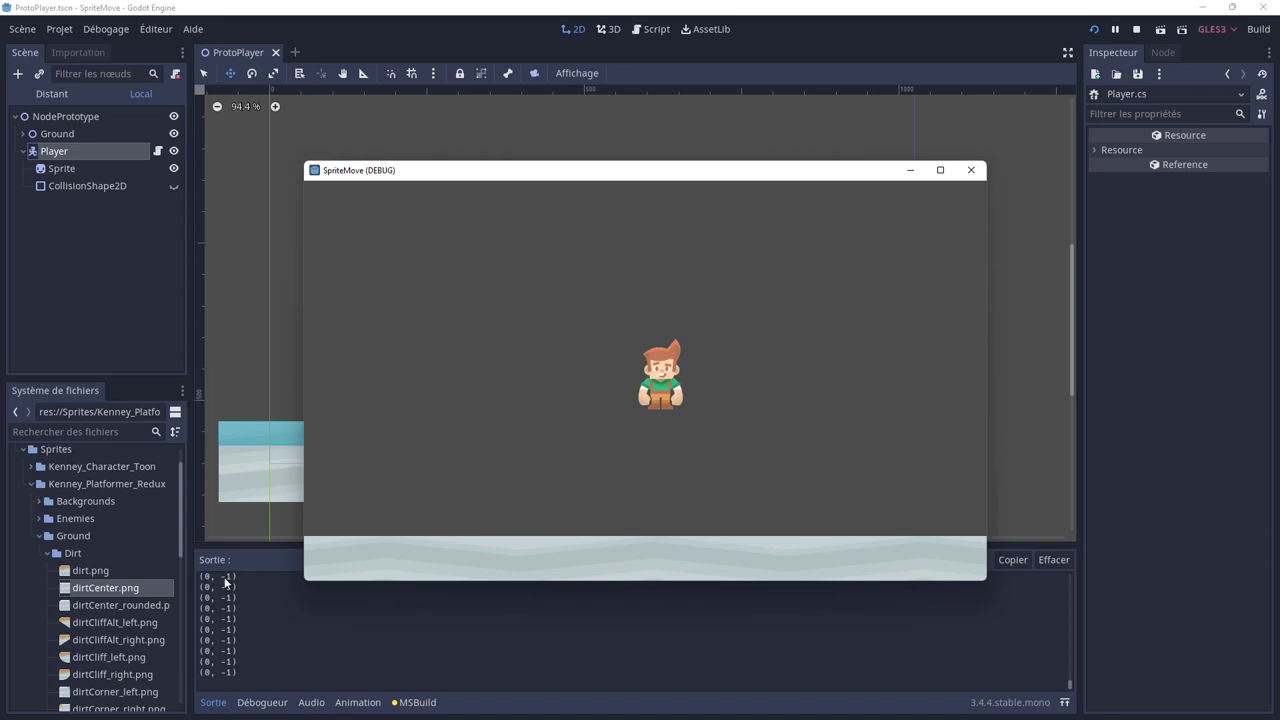
pyautogui.click(970, 170)
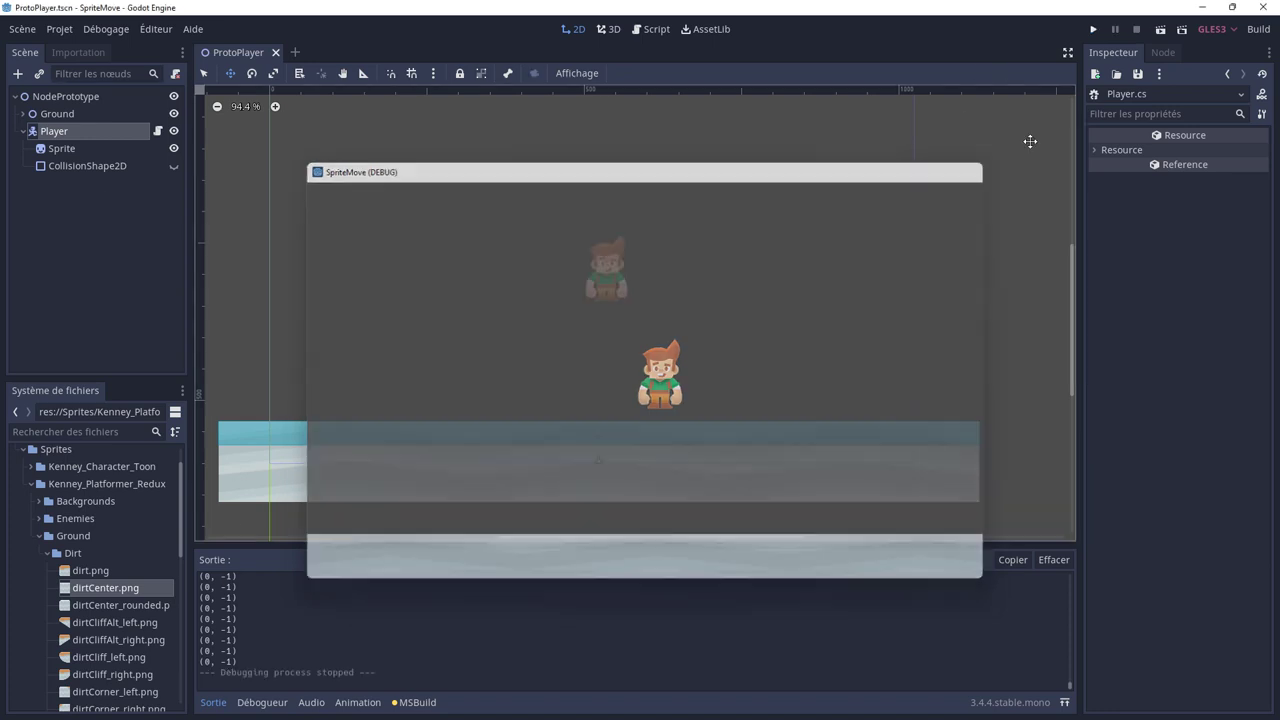
pyautogui.moveTo(735, 409); pyautogui.dragTo(775, 431, button='middle')
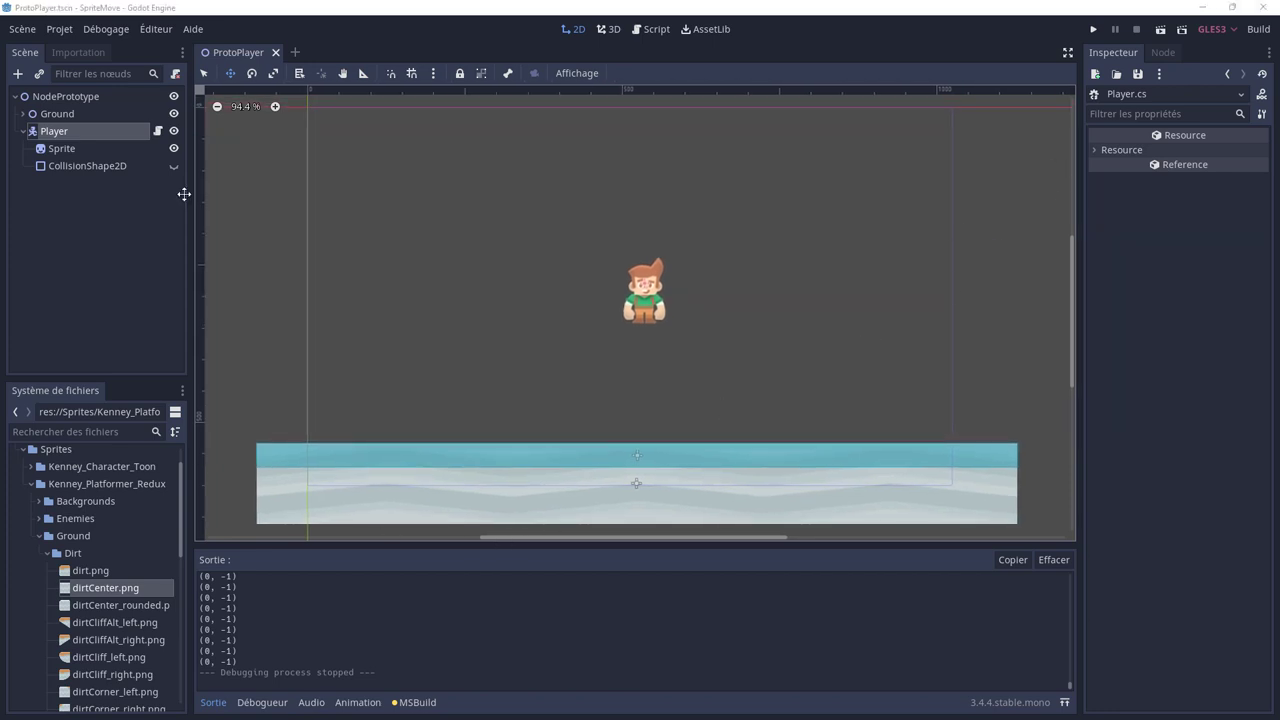
# - Reopen Player.cs from the Player node and select the GD.Print debug line
pyautogui.click(158, 134)
pyautogui.click(158, 134)
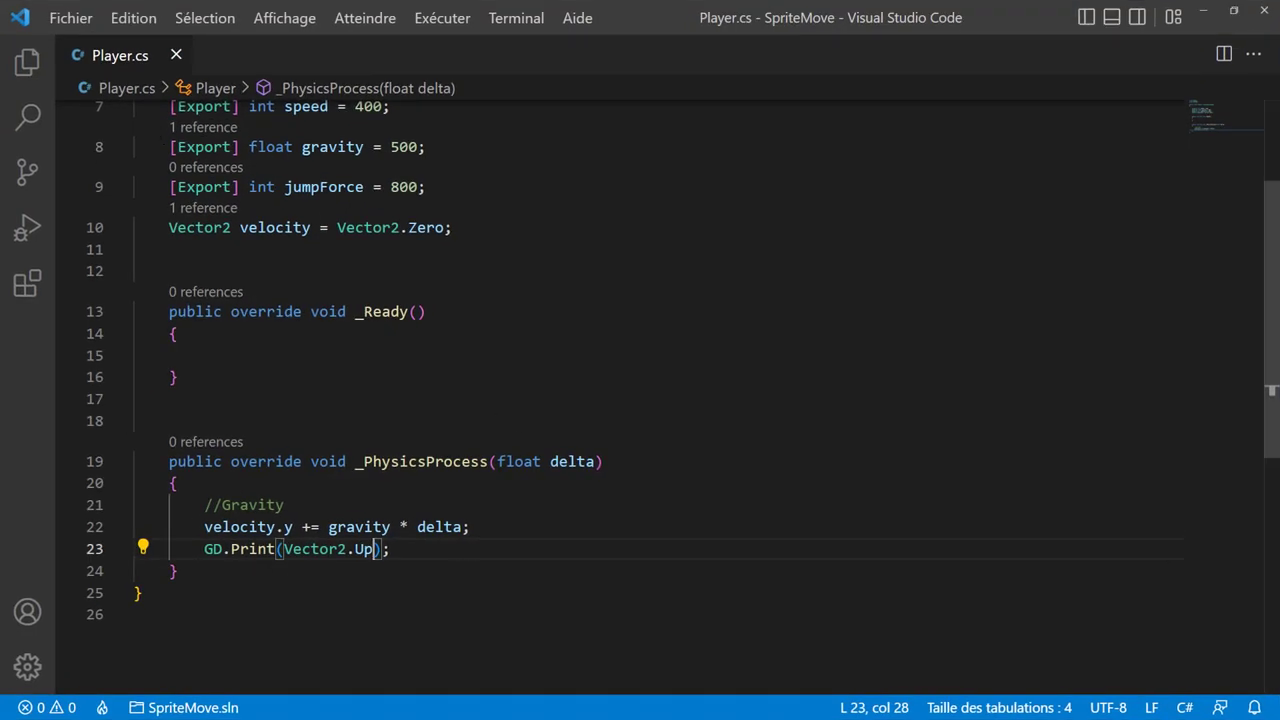
pyautogui.moveTo(204, 549); pyautogui.dragTo(403, 549)
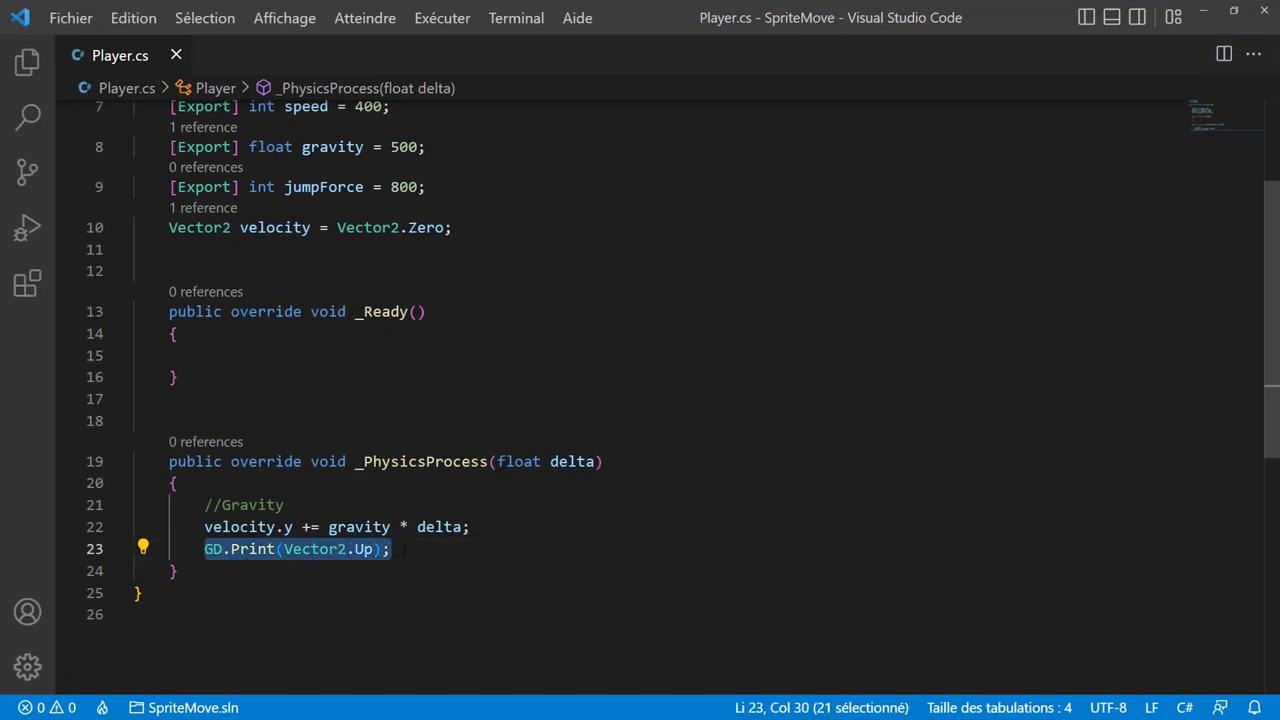
# - Delete the debug print line and add a //Move Player comment
pyautogui.press('BackSpace')
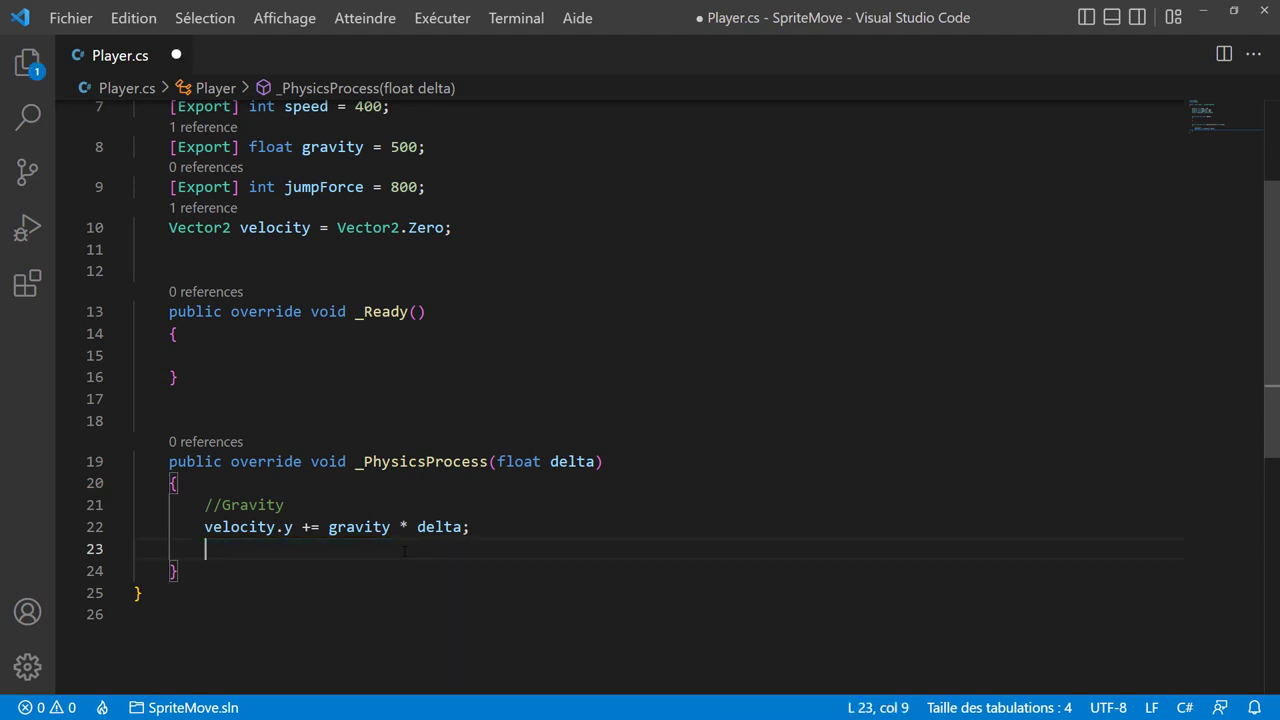
pyautogui.press('Return')
pyautogui.write('/')
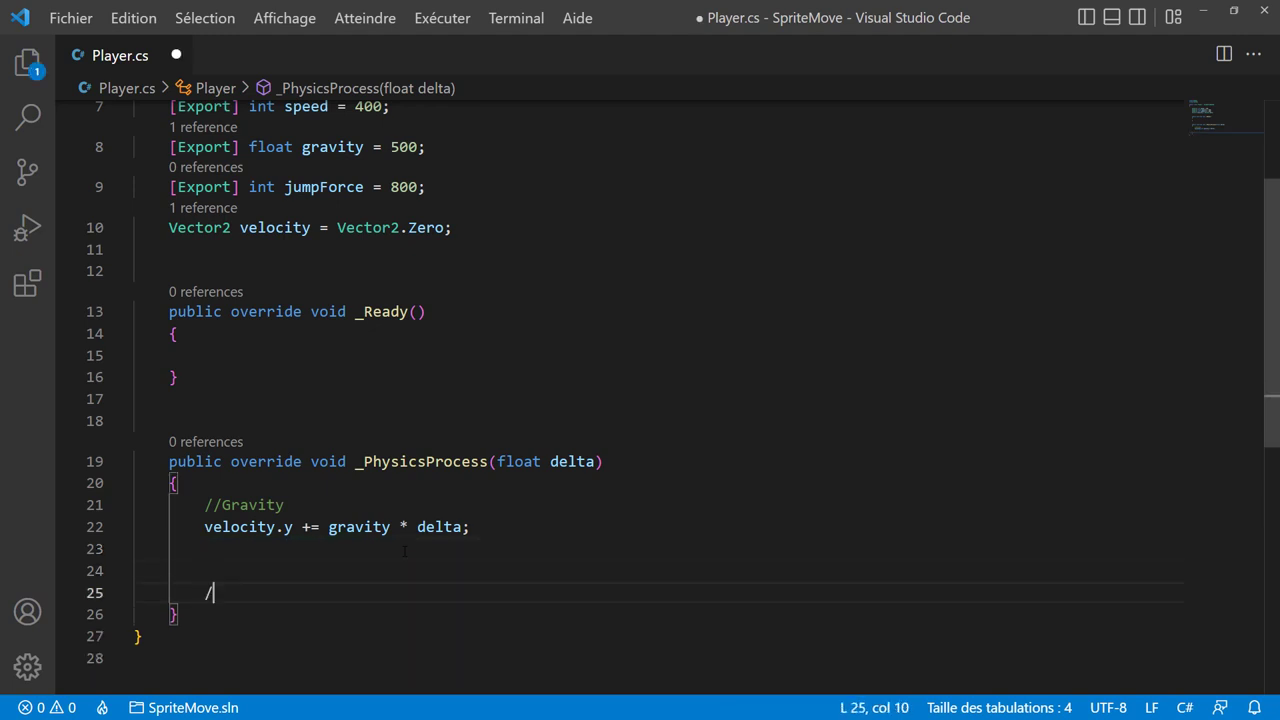
pyautogui.write('/Move ')
pyautogui.write('Player')
pyautogui.press('Return')
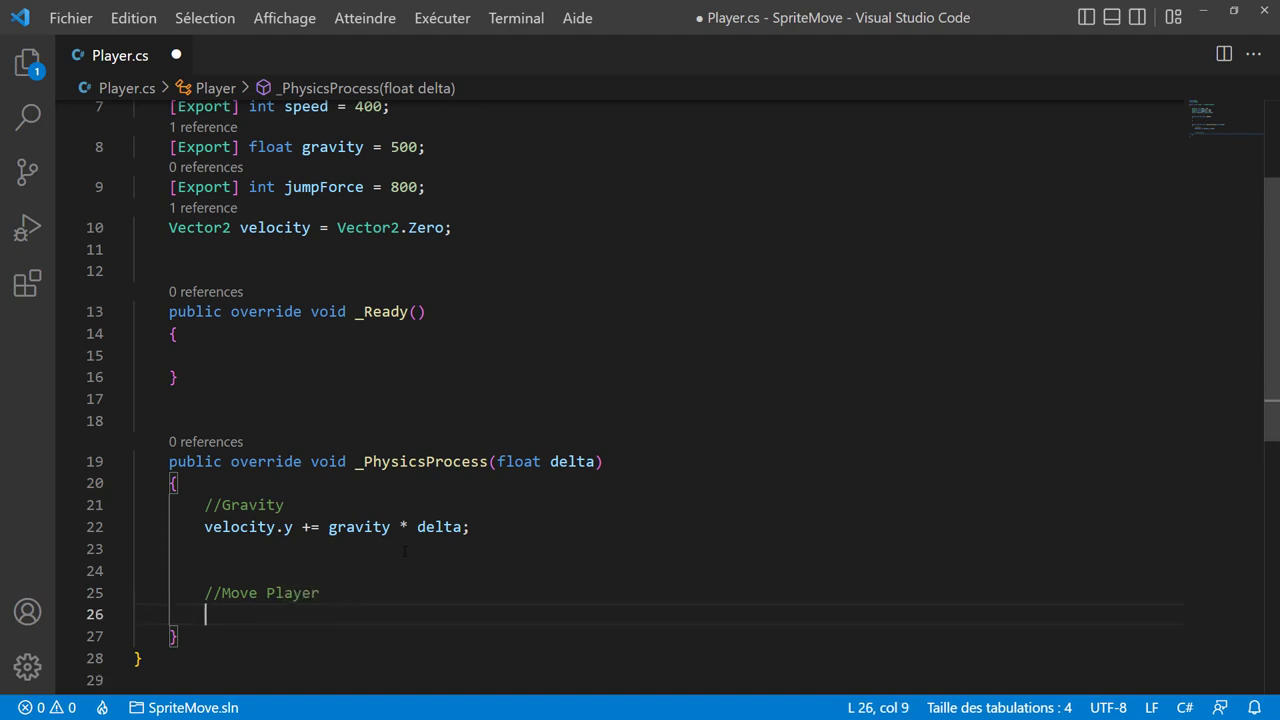
# - Write velocity = MoveAndSlide(velocity, Vector2.Up); and save Player.cs
pyautogui.write('vec')
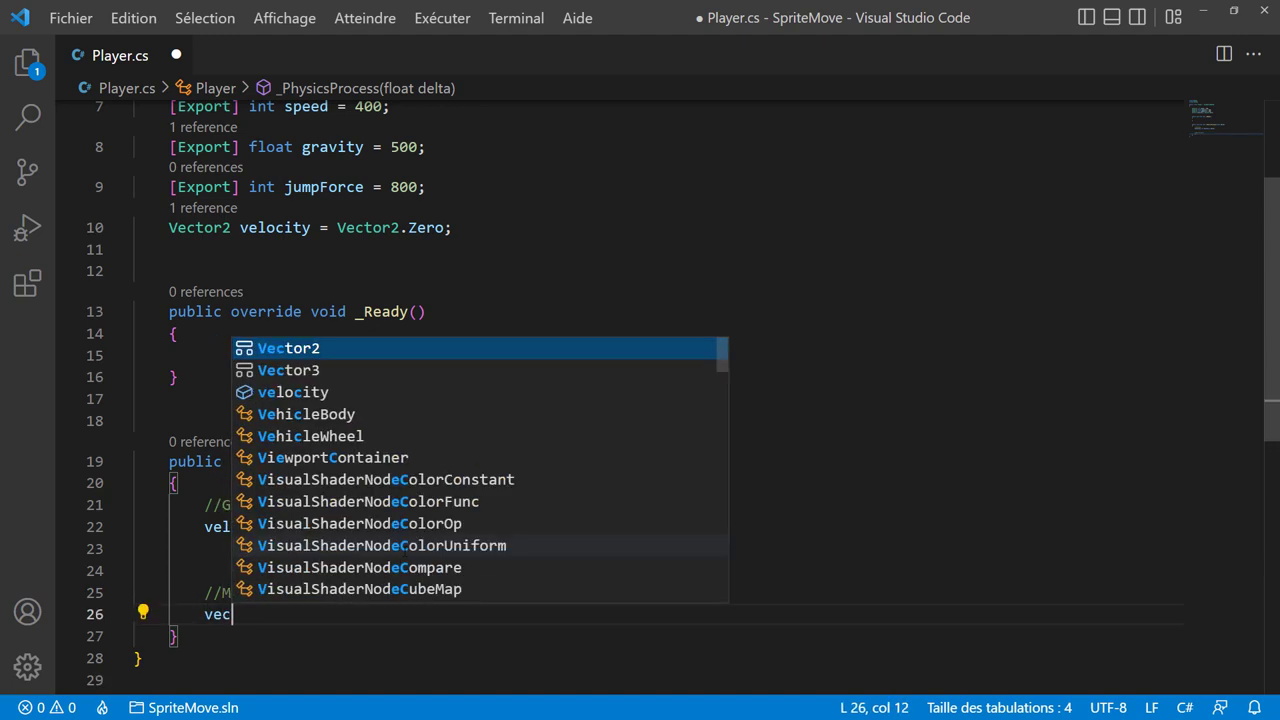
pyautogui.write('li')
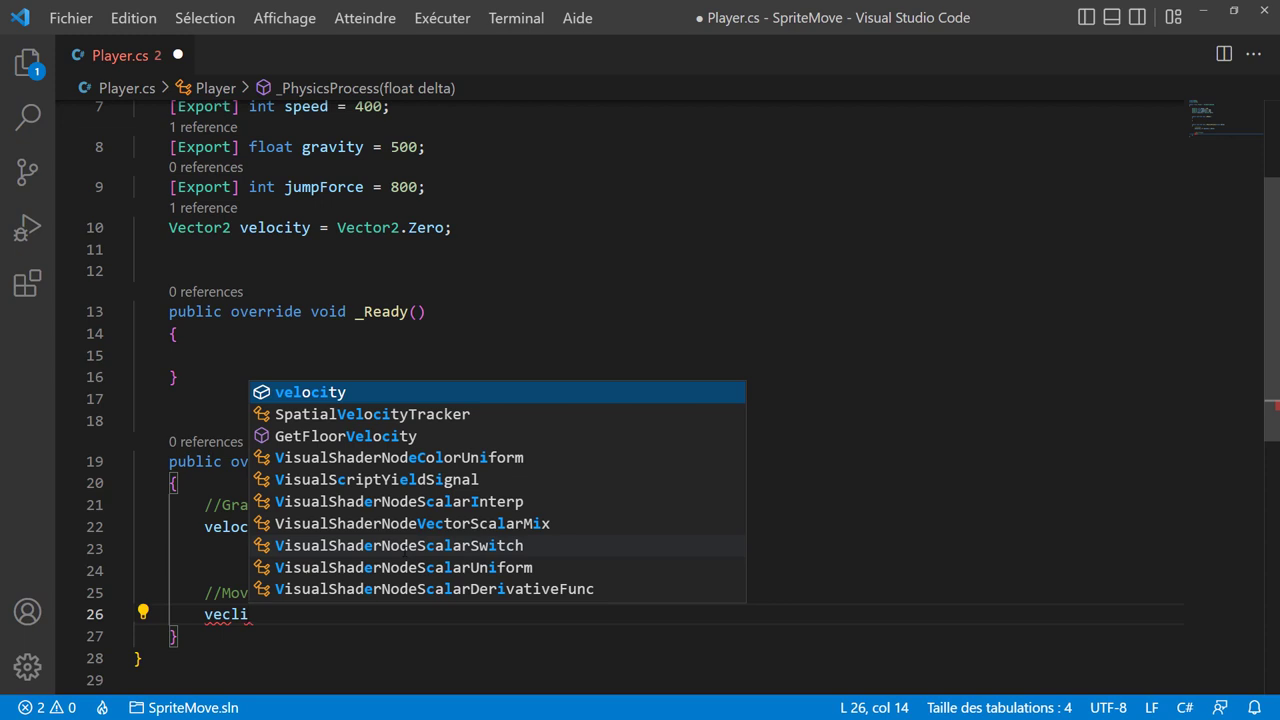
pyautogui.press('Return')
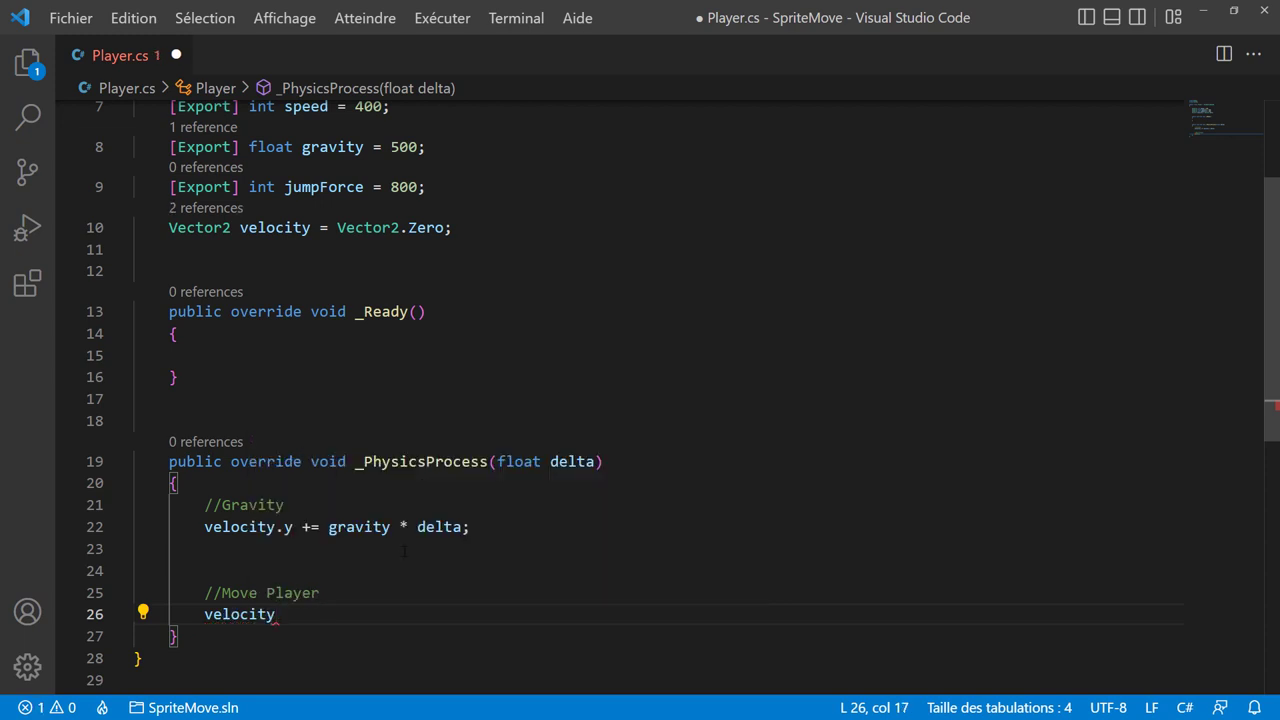
pyautogui.write(' = Move')
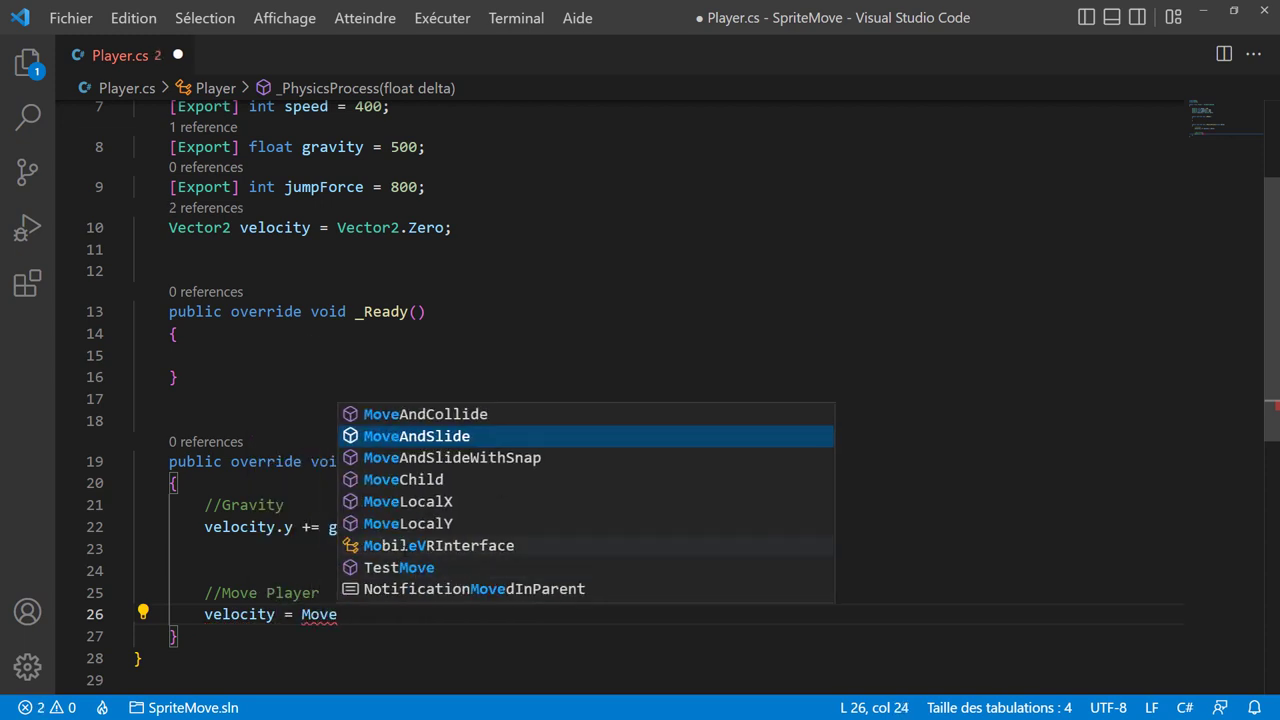
pyautogui.press('Return')
pyautogui.write('(ve')
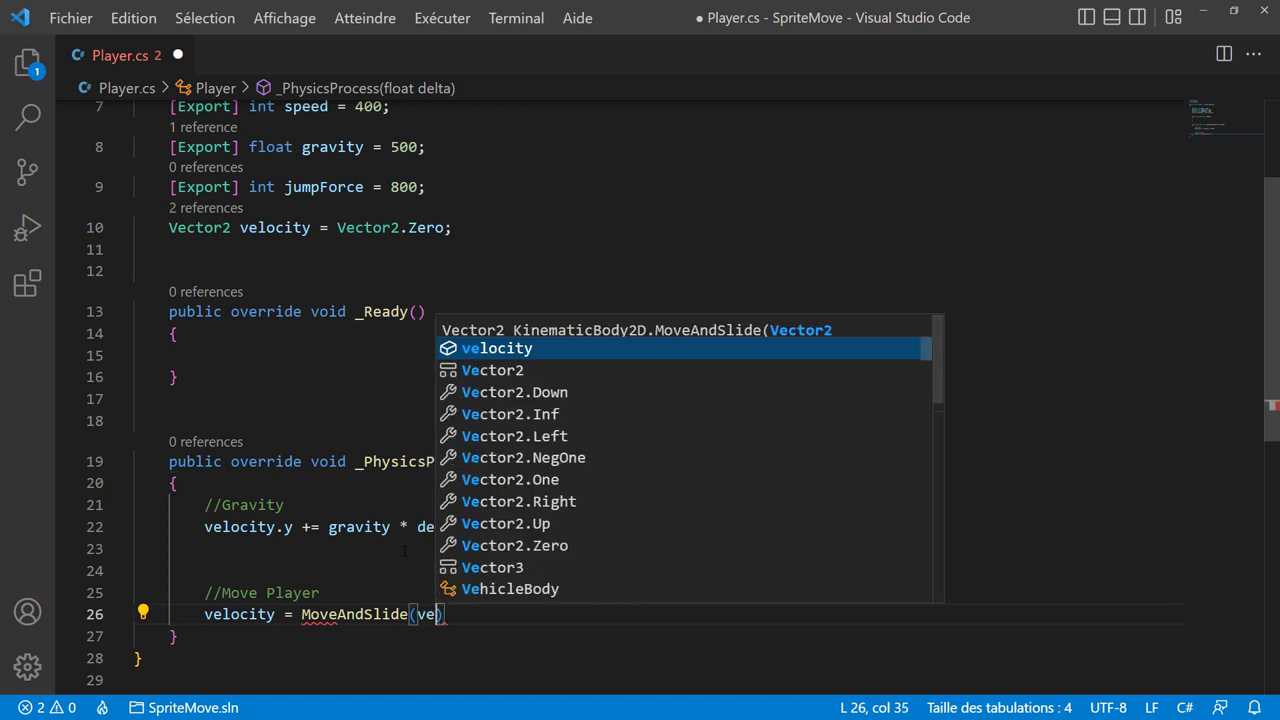
pyautogui.write('c')
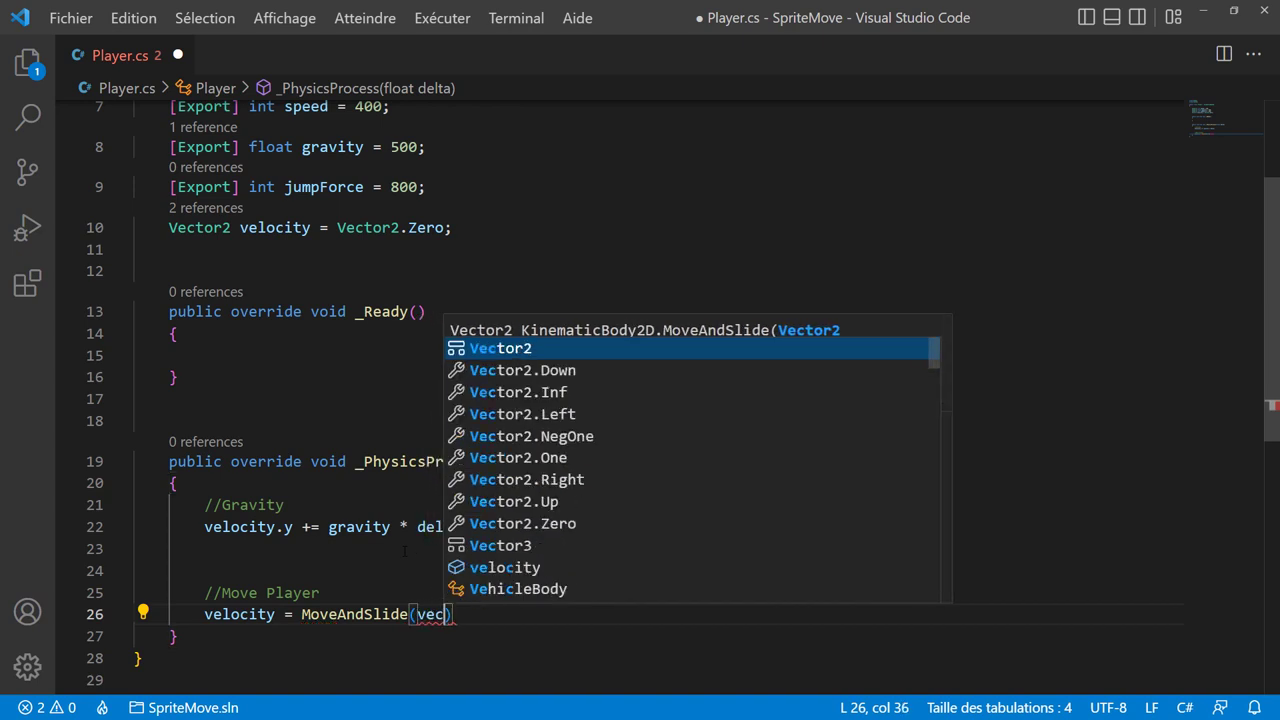
pyautogui.press('BackSpace')
pyautogui.write('loci')
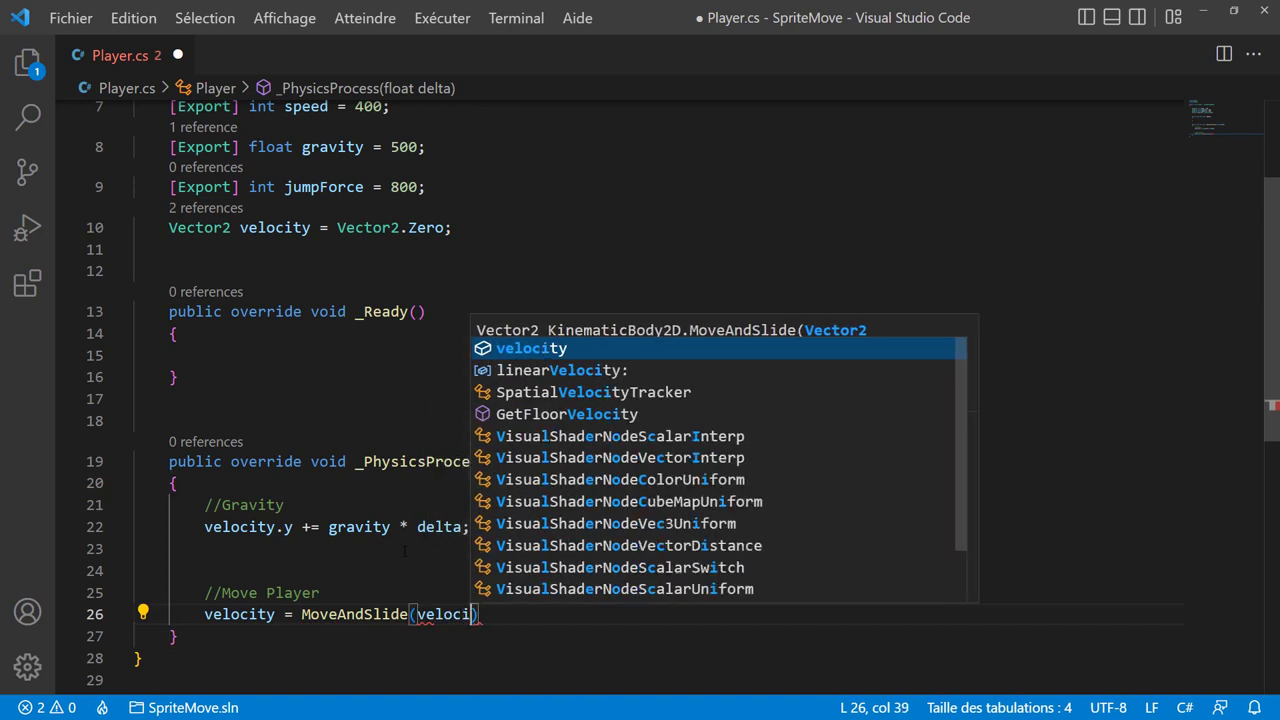
pyautogui.press('Return')
pyautogui.write(',')
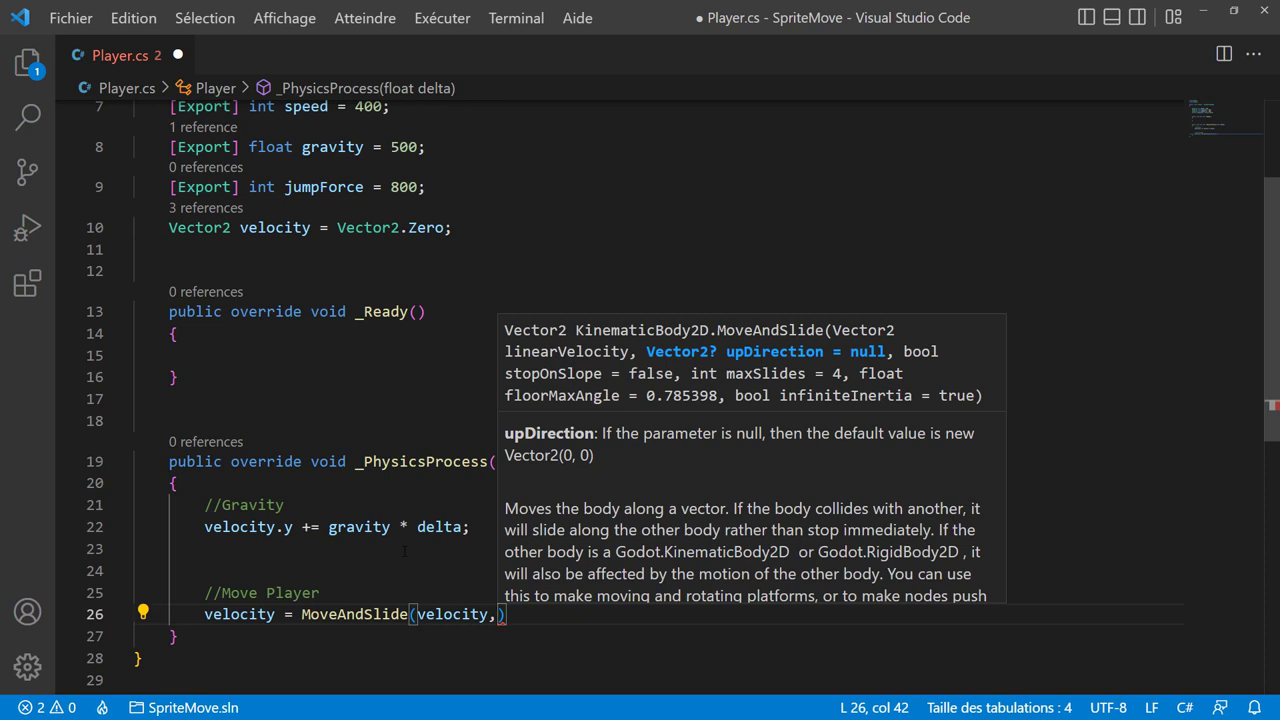
pyautogui.write('vec.u')
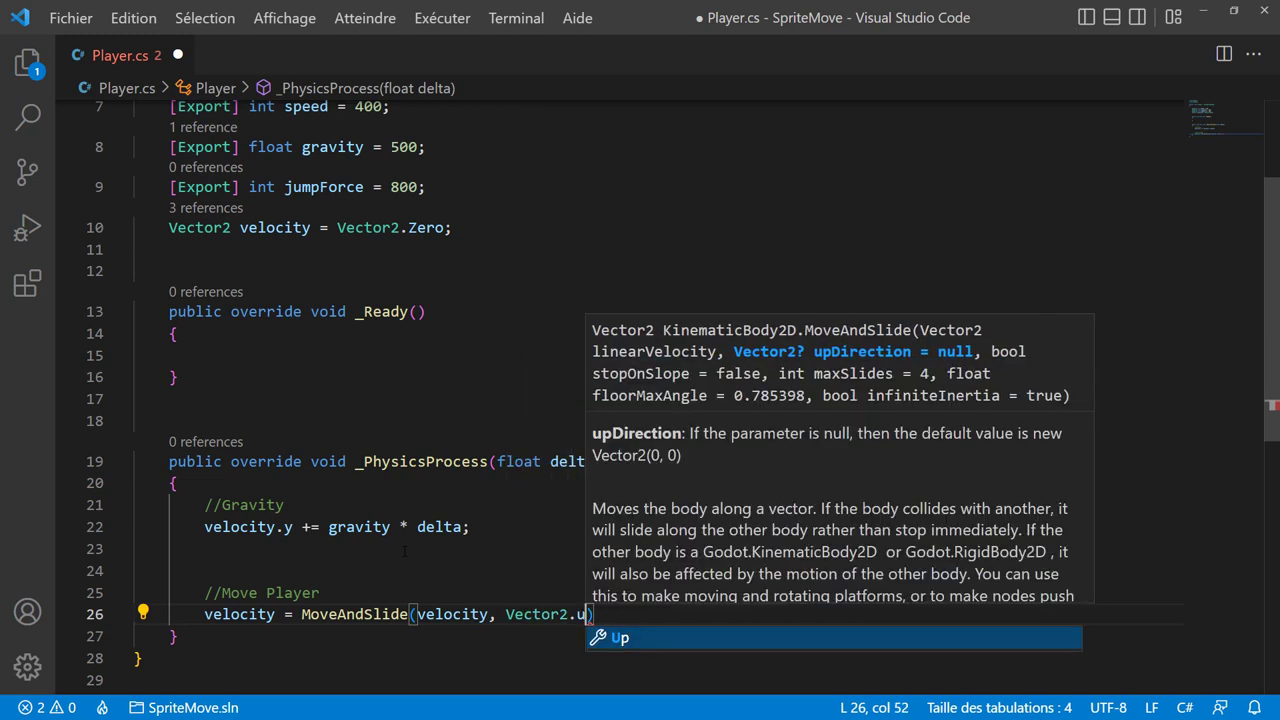
pyautogui.write('p')
pyautogui.press('Tab')
pyautogui.write(')')
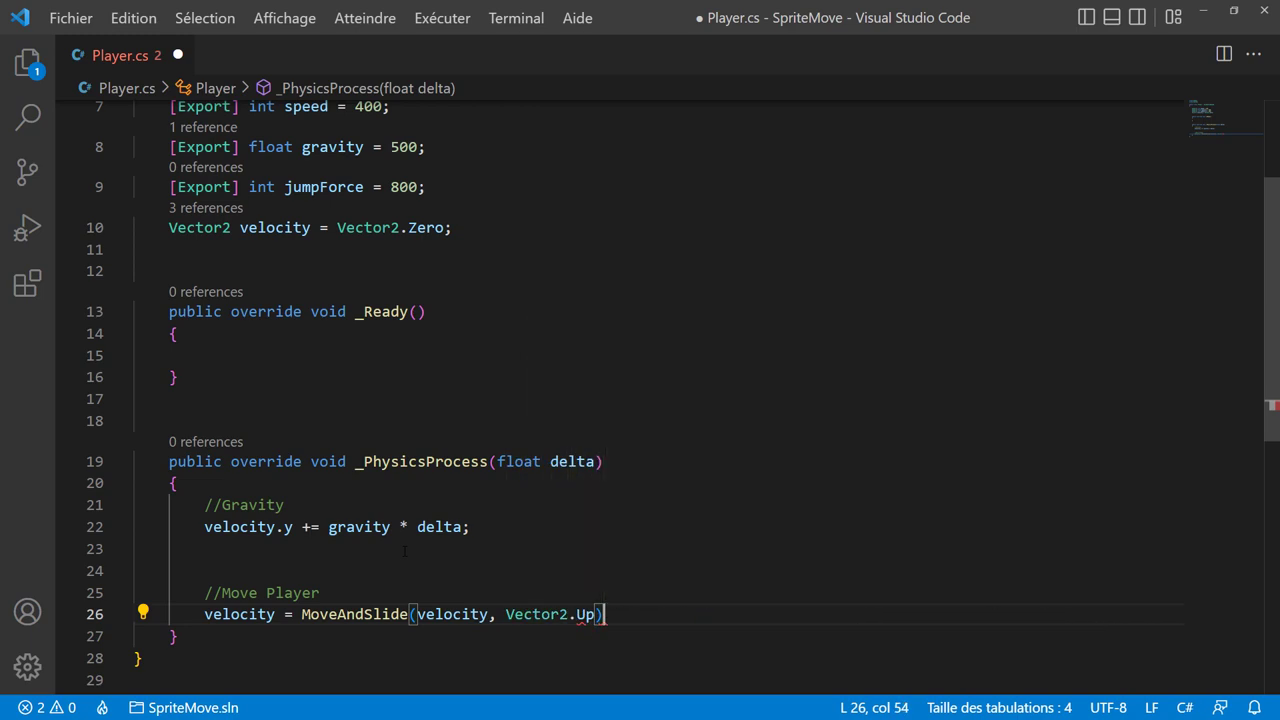
pyautogui.write(';')
pyautogui.hotkey('ctrl', 's')
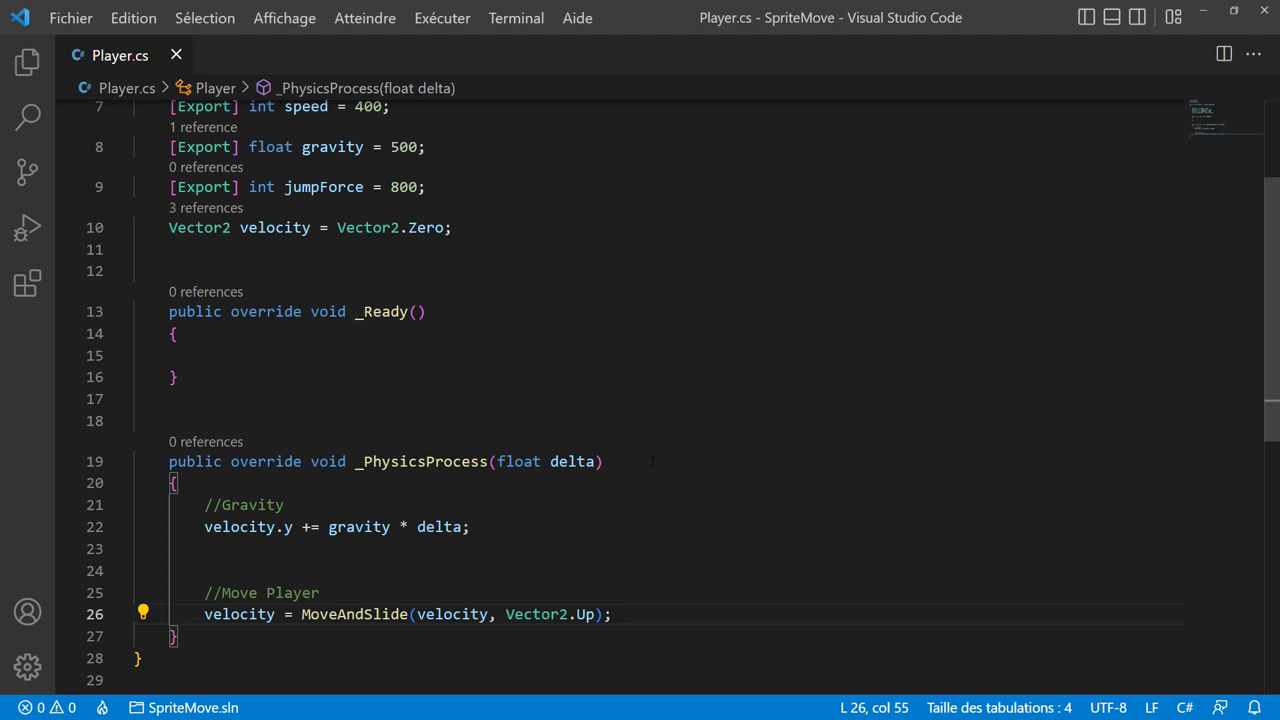
# - Test-run the game to see the player land on the floor, then reopen Player.cs
pyautogui.click(1199, 15)
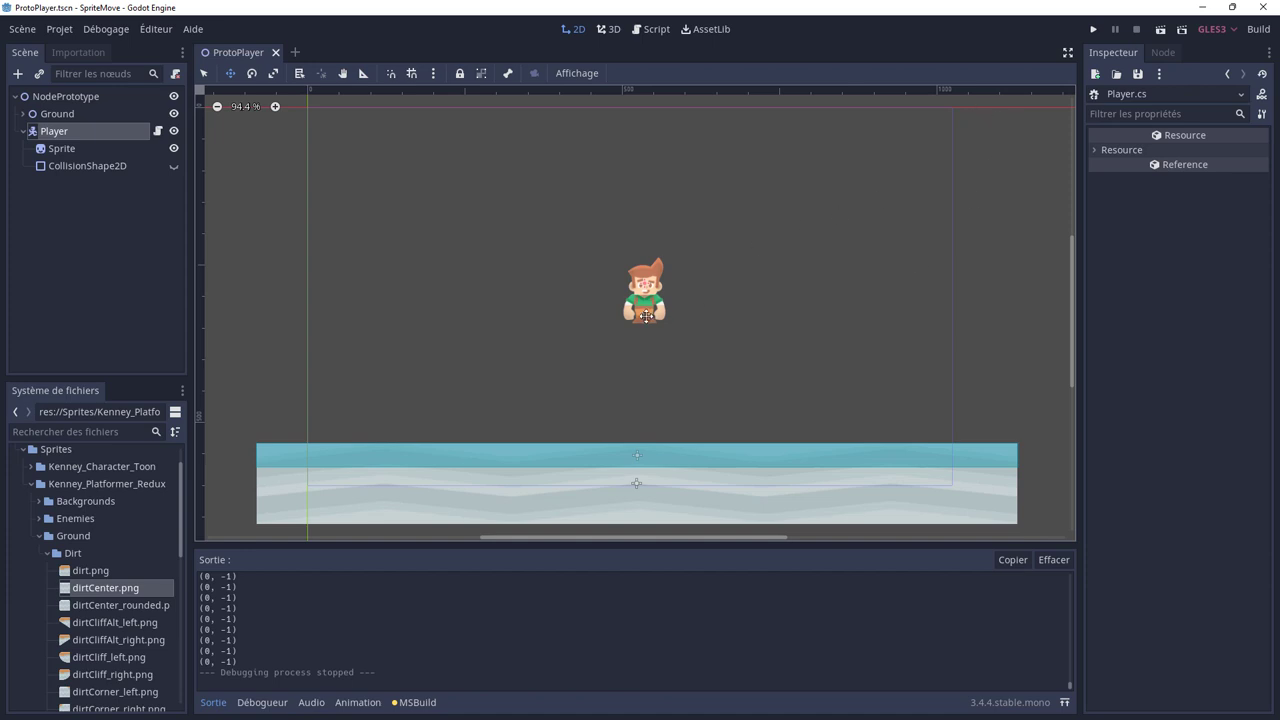
pyautogui.click(1093, 29)
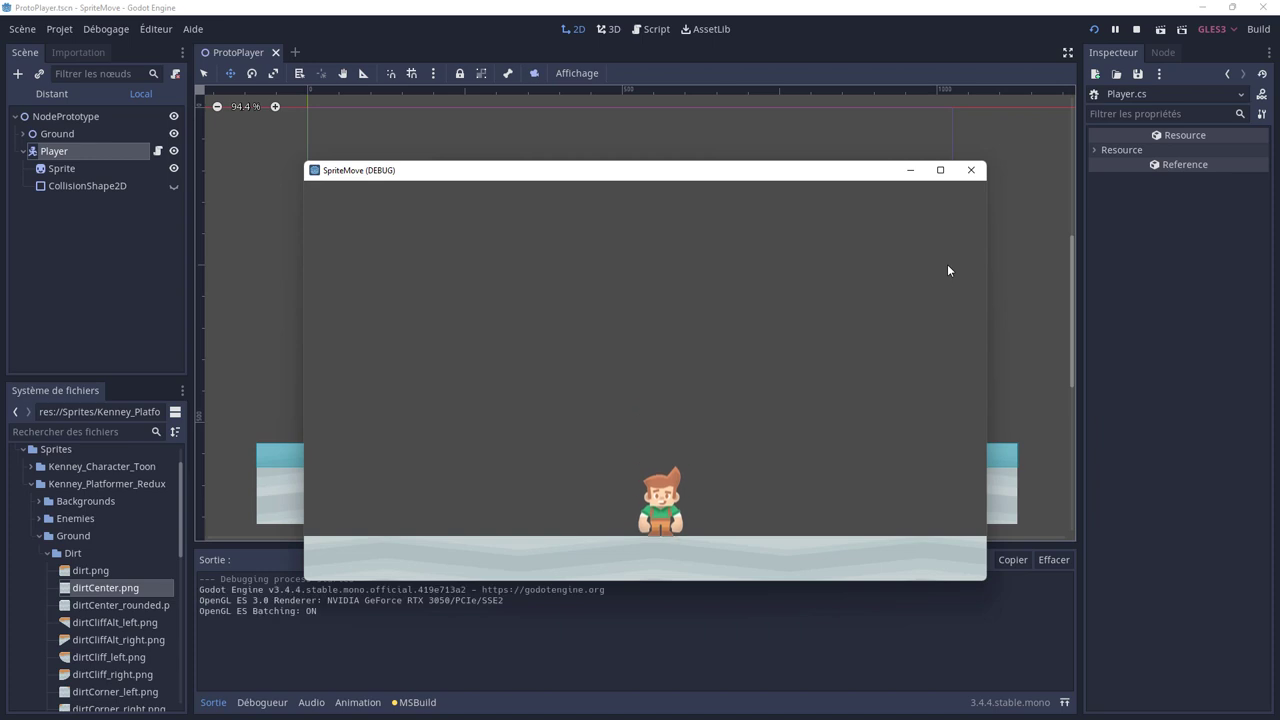
pyautogui.click(975, 173)
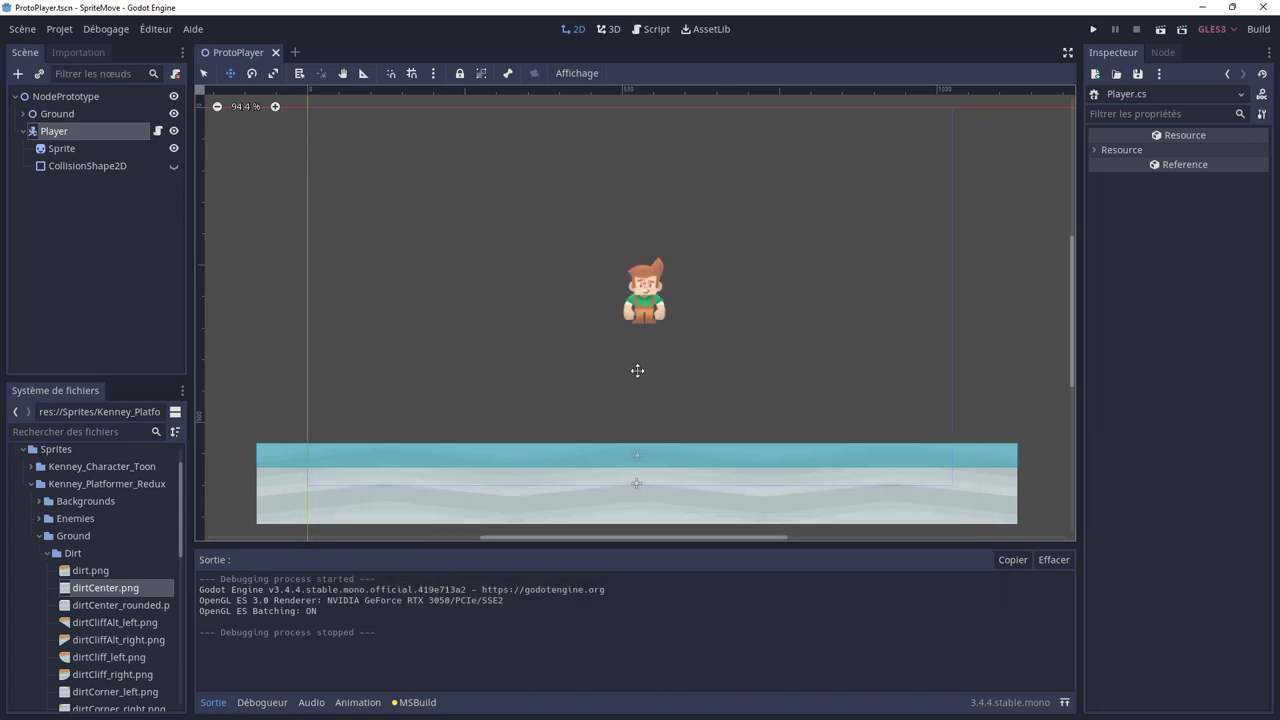
pyautogui.click(157, 131)
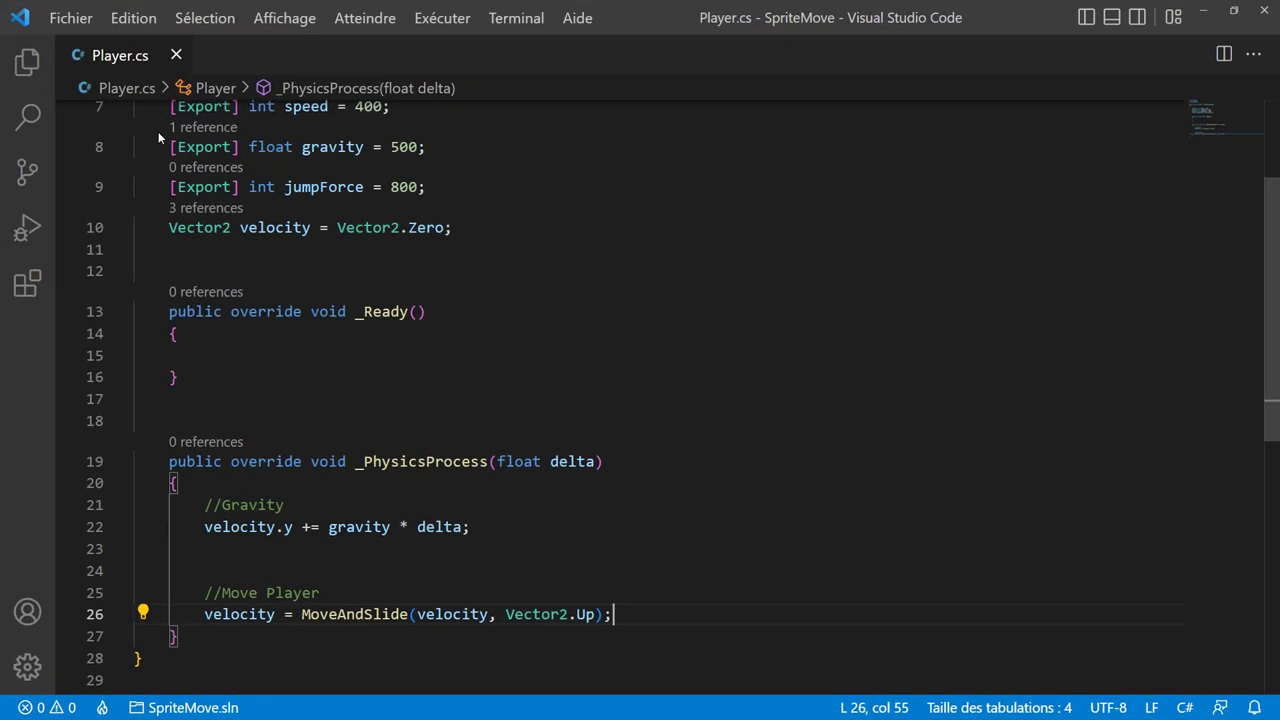
# - Add a //Move Left Right comment below the gravity line
pyautogui.click(258, 548)
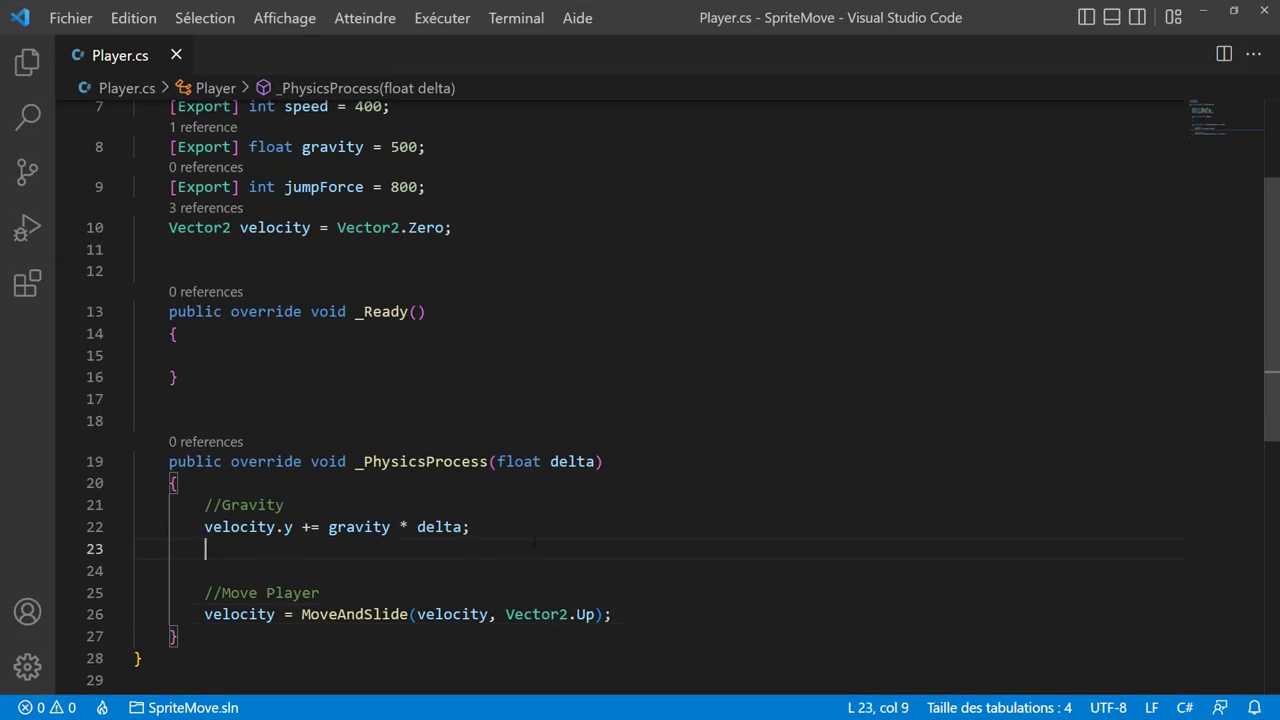
pyautogui.scroll(-3, 590, 540)
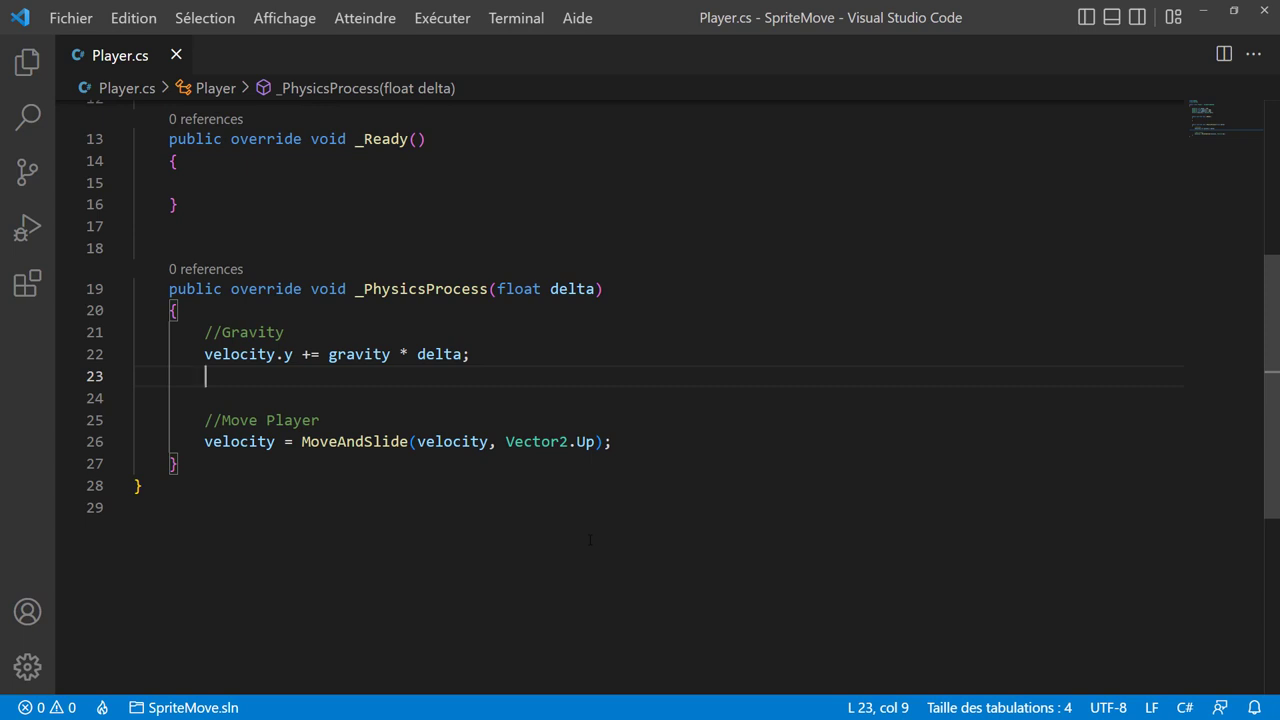
pyautogui.write('//')
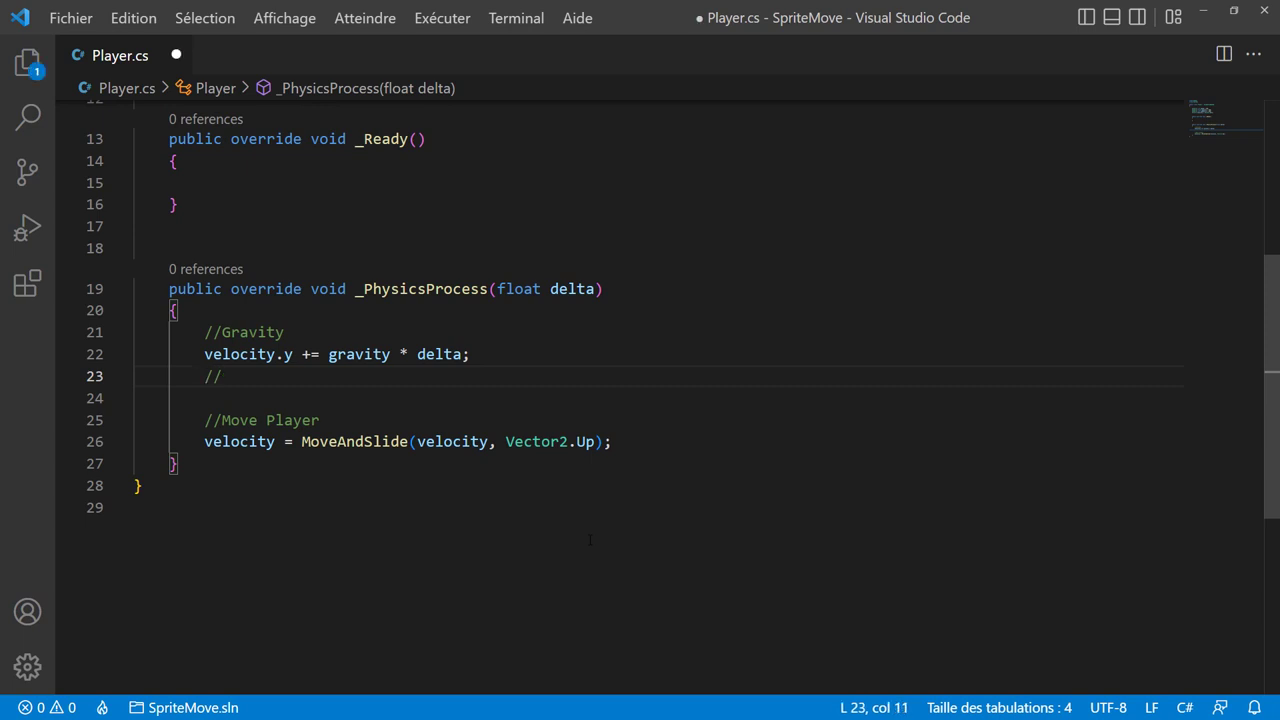
pyautogui.write('Move Left ')
pyautogui.write('RIgh')
pyautogui.press('BackSpace')
pyautogui.press('BackSpace')
pyautogui.press('BackSpace')
pyautogui.write('ight')
pyautogui.press('Return')
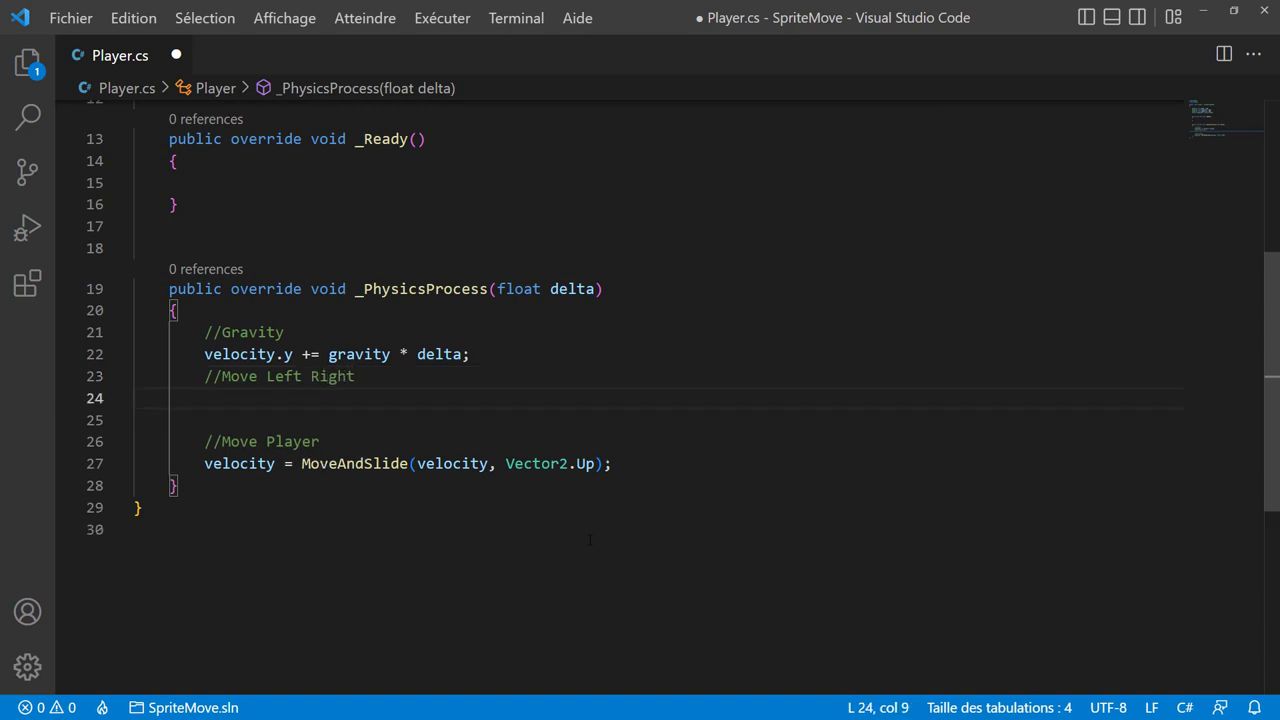
# - Write if (Input.IsActionPressed("ui_left")) { velocity.x = -speed; } under the comment
pyautogui.write('if(')
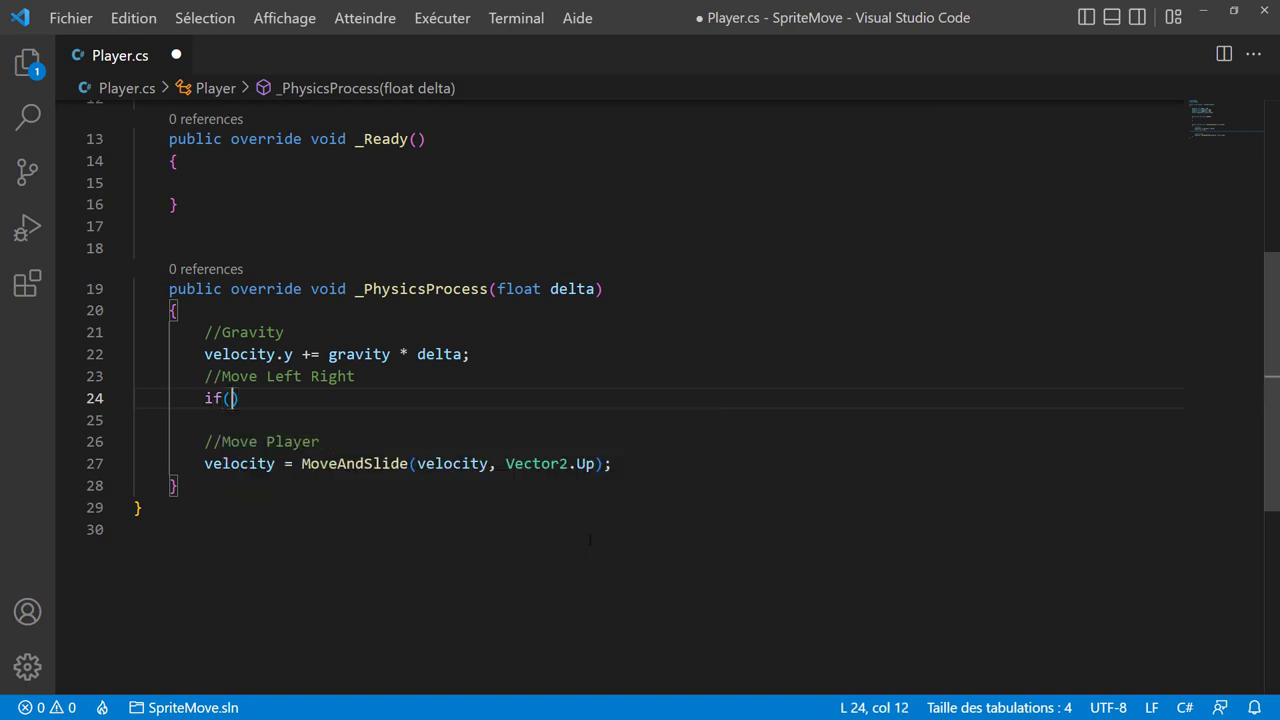
pyautogui.write('input')
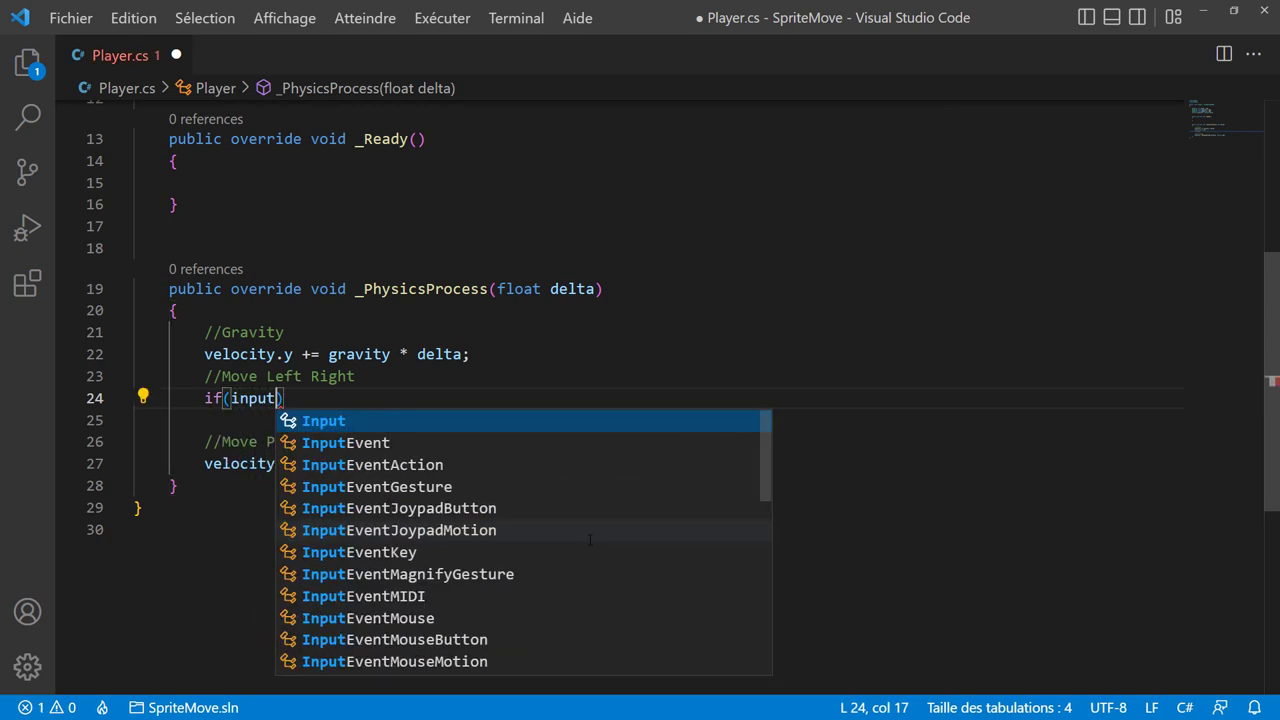
pyautogui.write('.I')
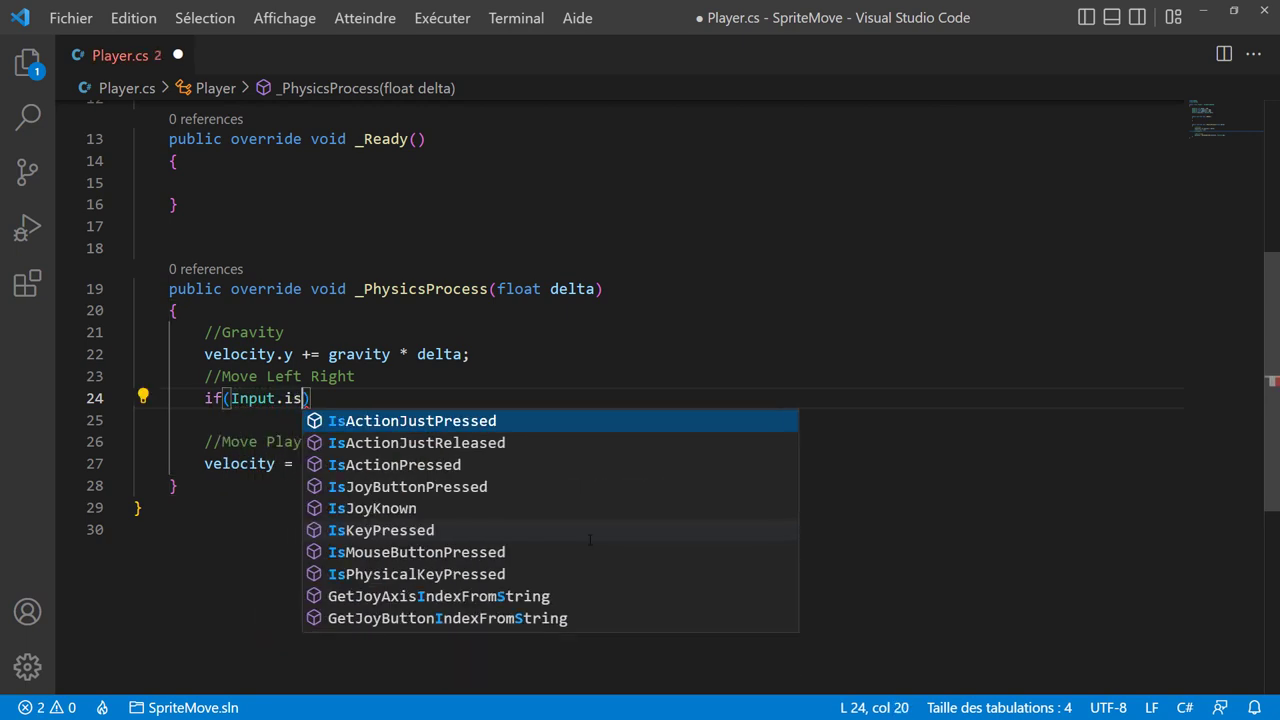
pyautogui.write('sa')
pyautogui.press('Down')
pyautogui.press('Down')
pyautogui.press('Return')
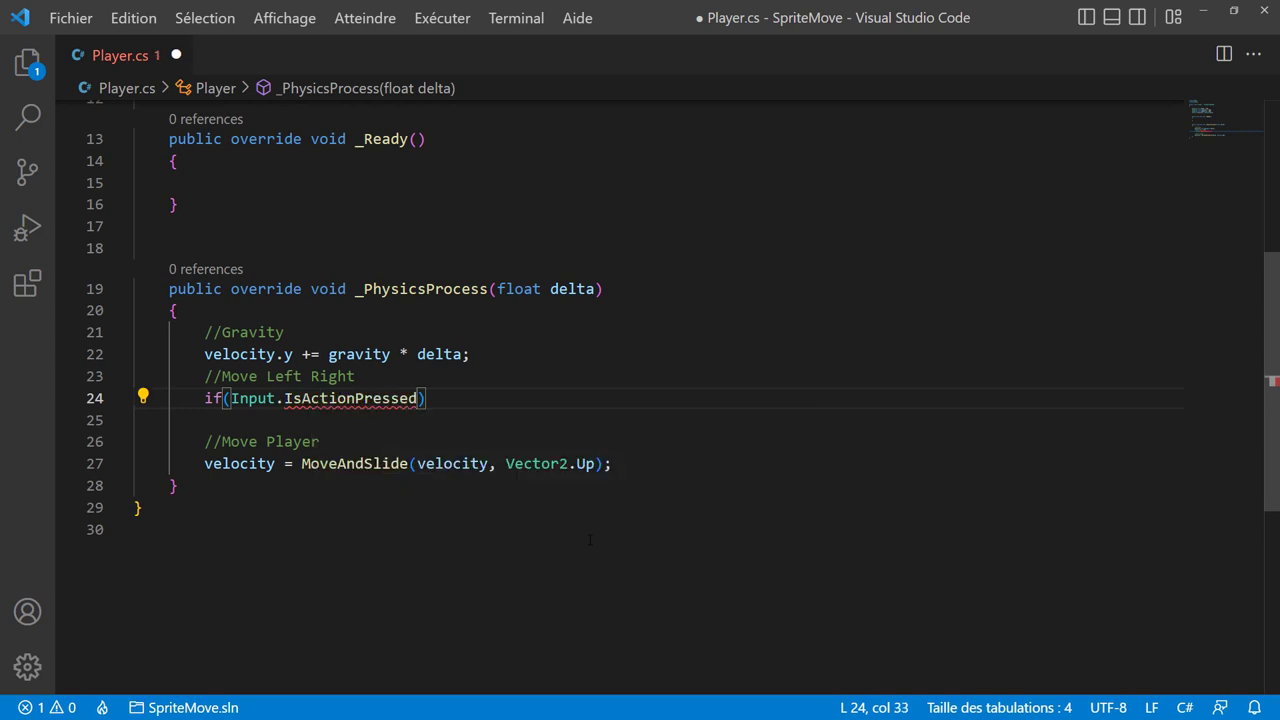
pyautogui.write('("')
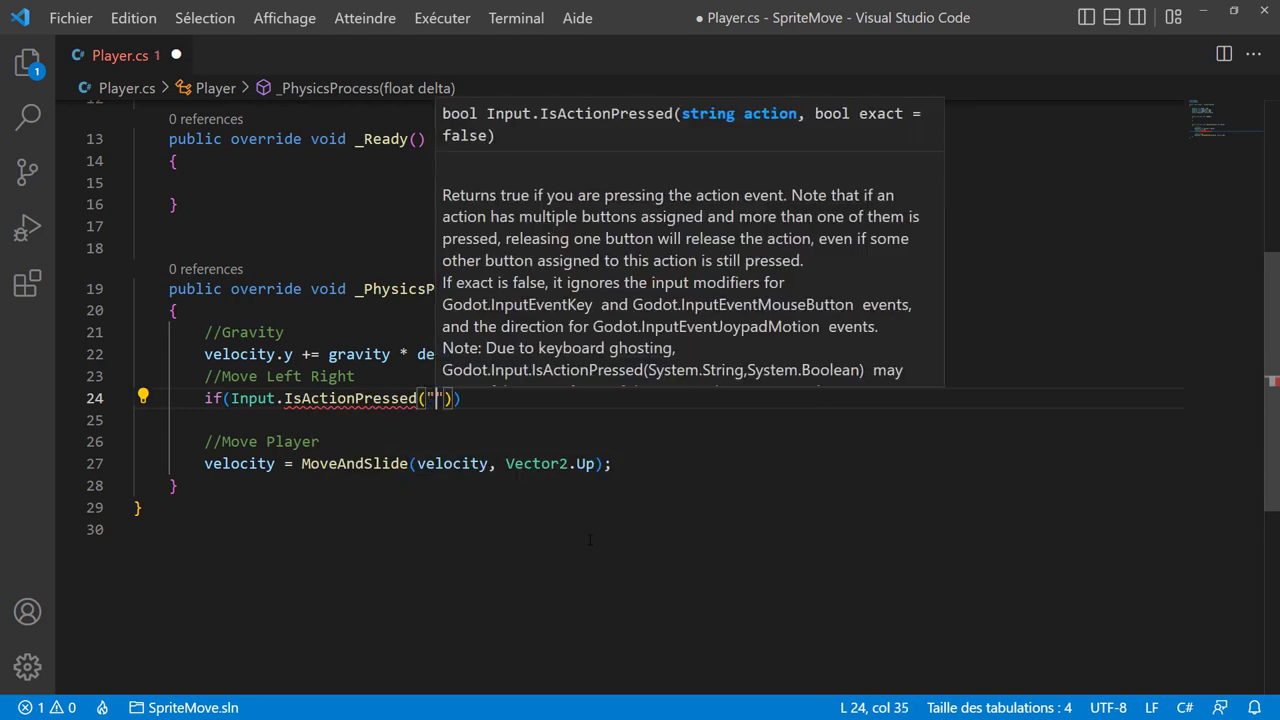
pyautogui.write('ui_')
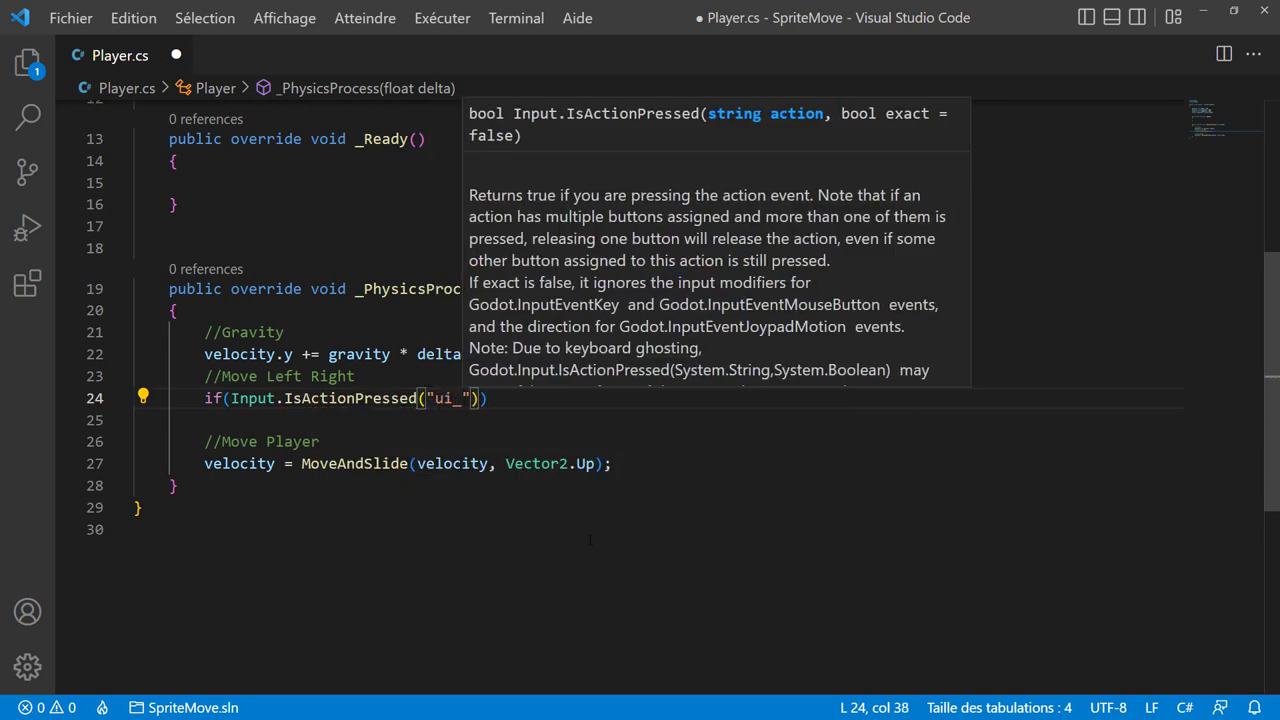
pyautogui.write('left"')
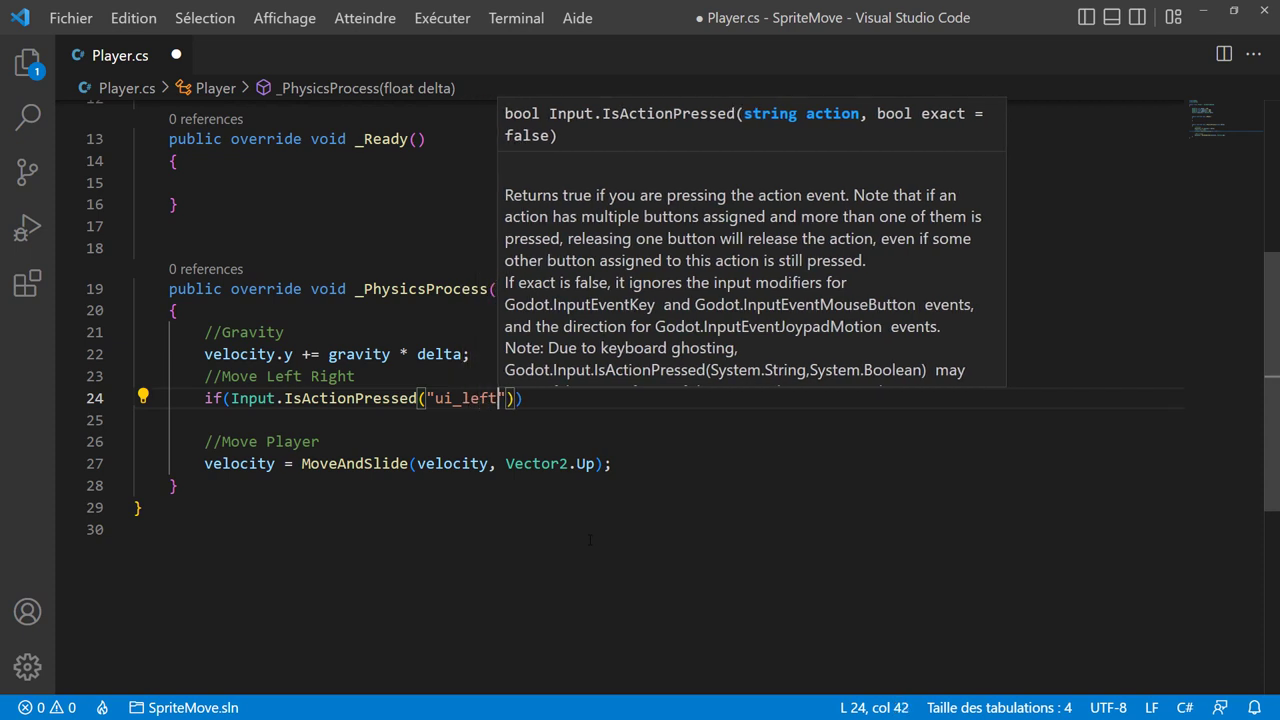
pyautogui.write(')')
pyautogui.press('Return')
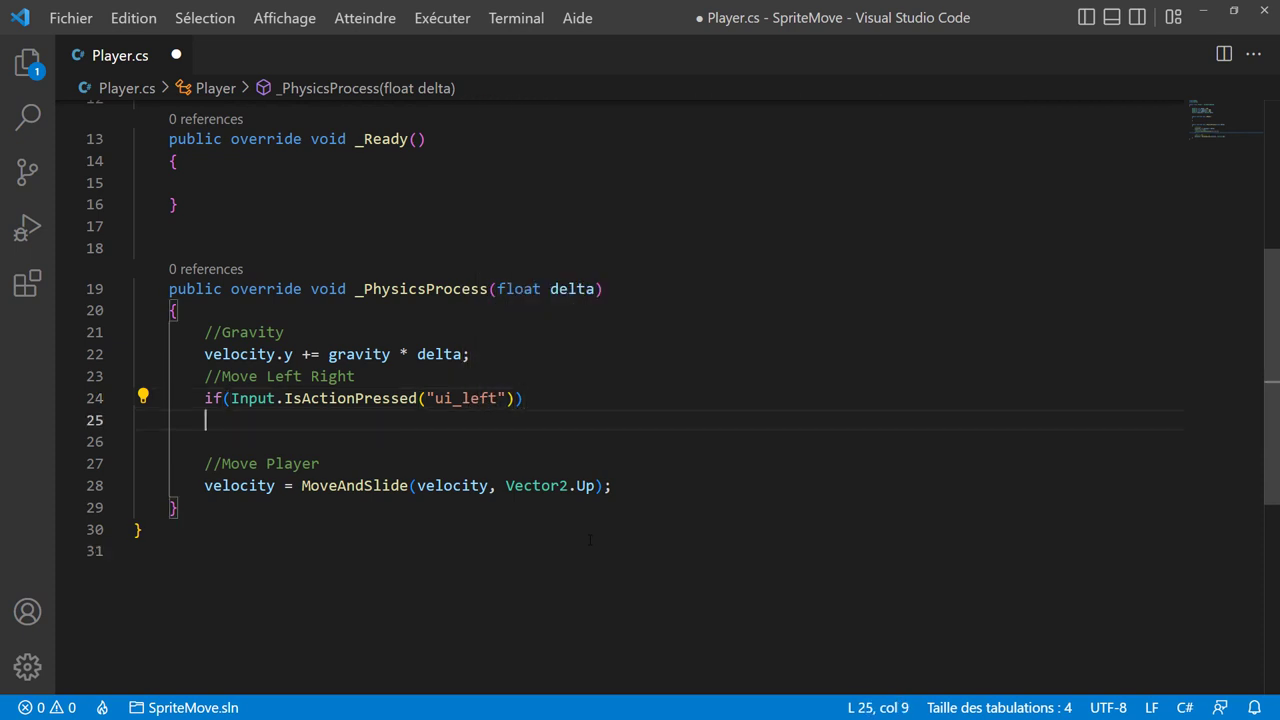
pyautogui.write('{')
pyautogui.press('Return')
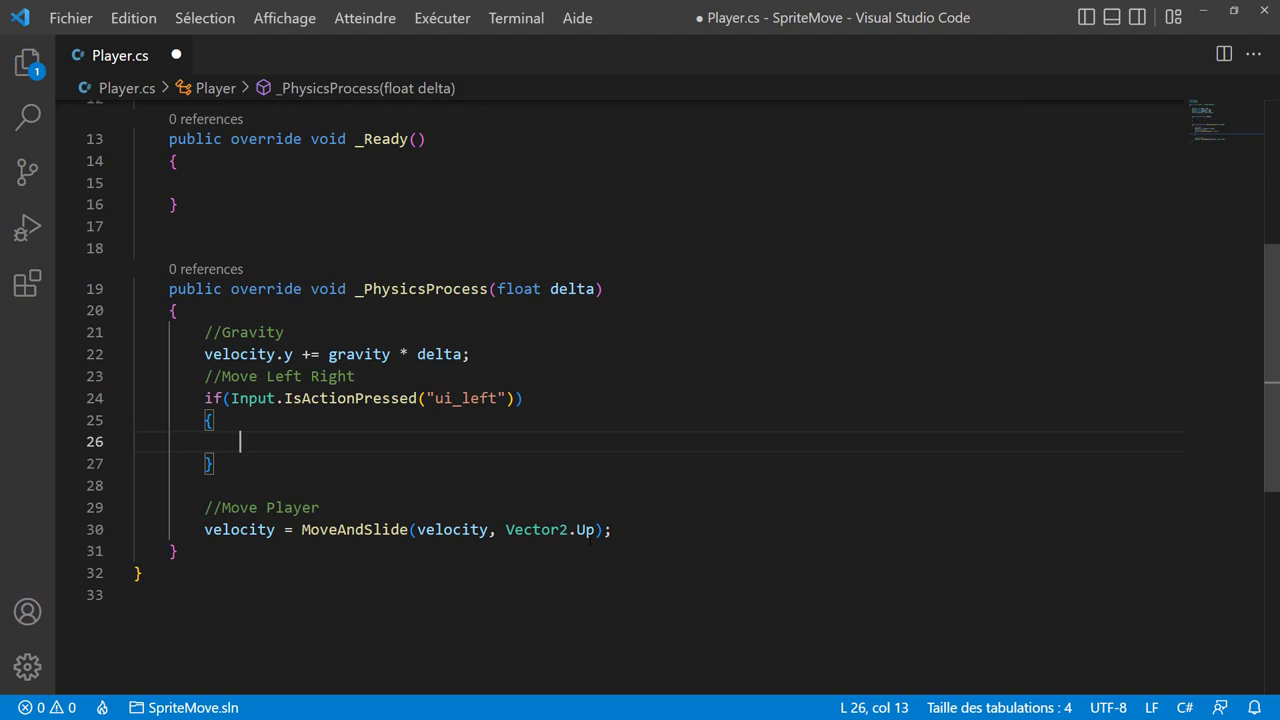
pyautogui.write('vel')
pyautogui.press('Return')
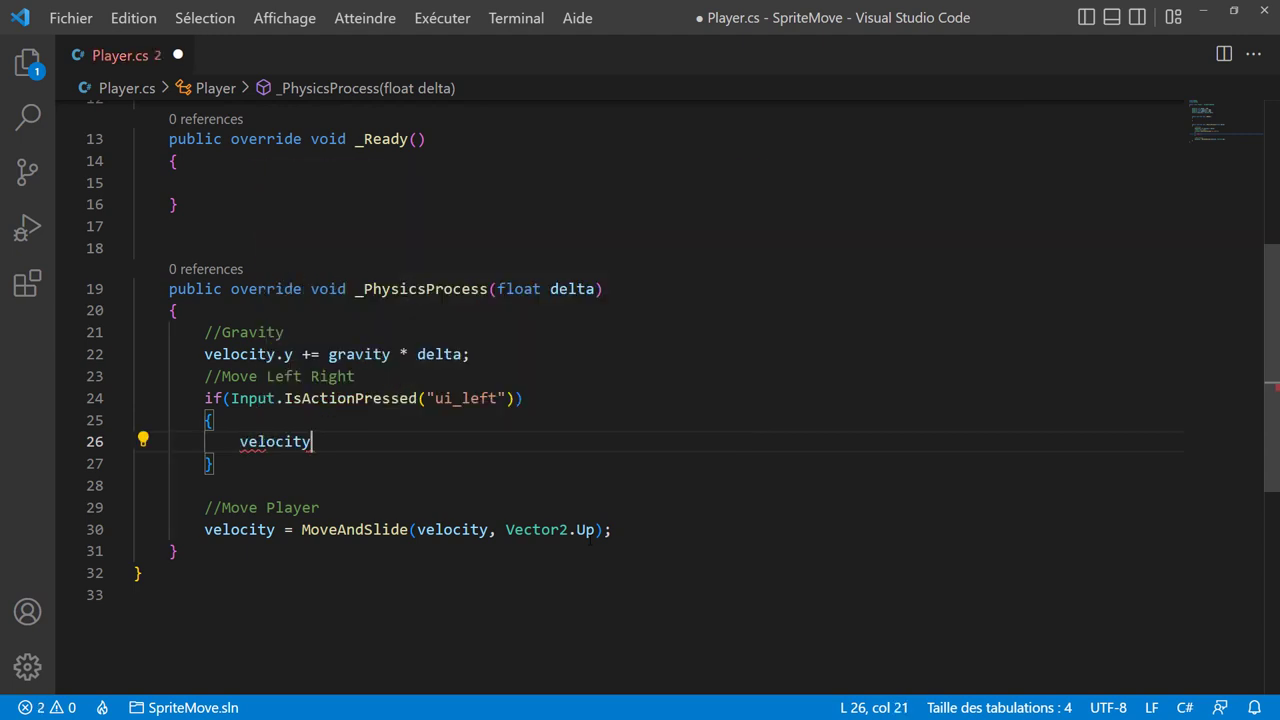
pyautogui.write('.x')
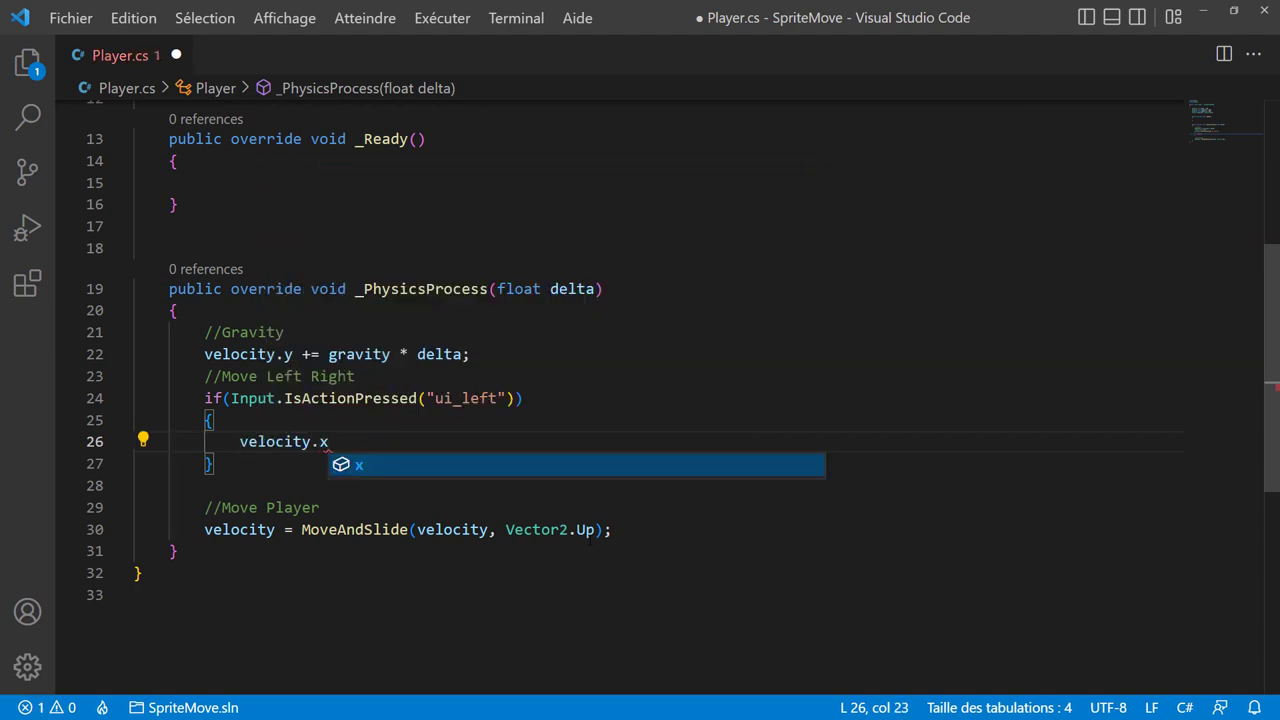
pyautogui.write(' = ')
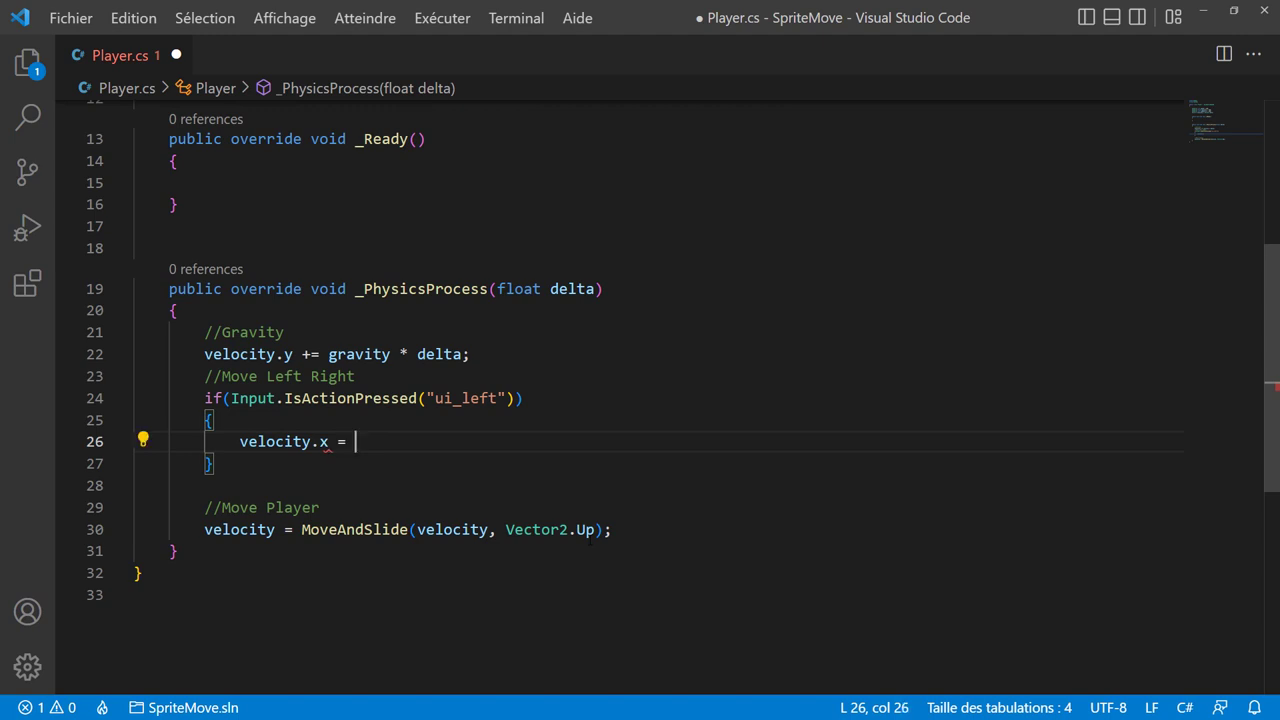
pyautogui.write('-s')
pyautogui.press('Return')
pyautogui.write(';')
pyautogui.press('Down')
# - After the left-movement block, add an else if checking Input.IsActionPressed("ui_right")
pyautogui.press('Return')
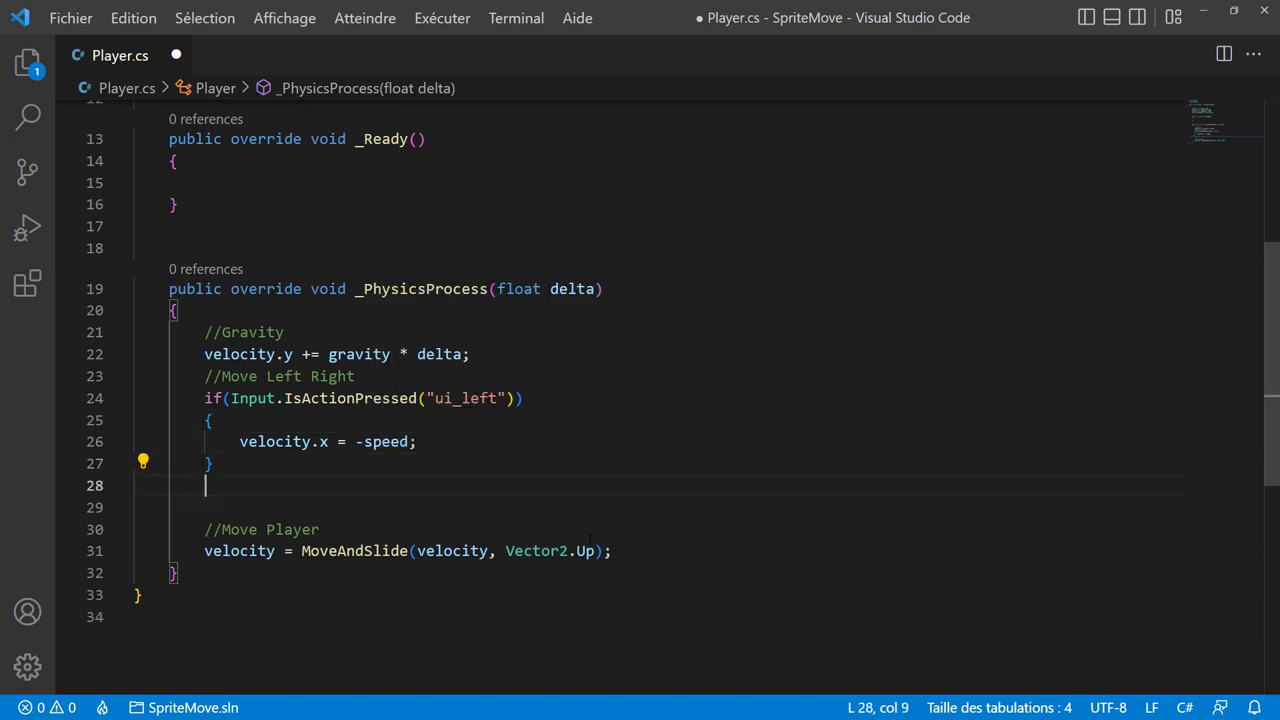
pyautogui.write('else if(')
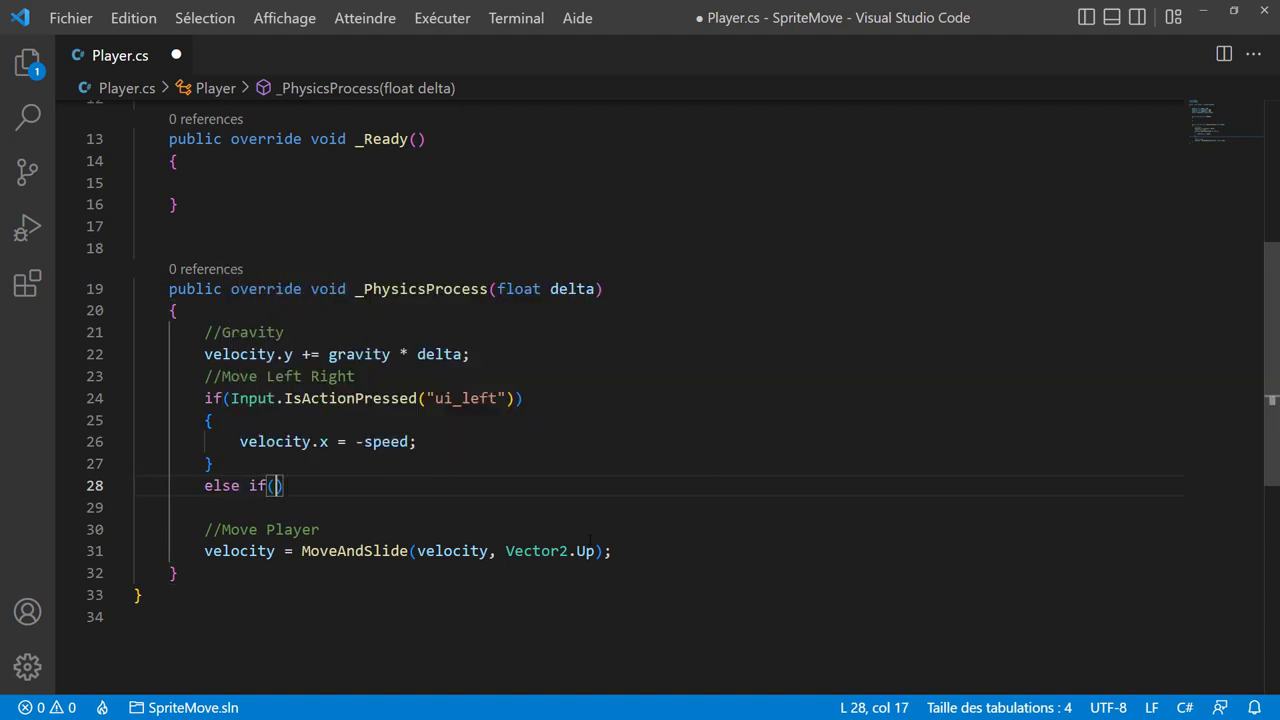
pyautogui.write('Inpu')
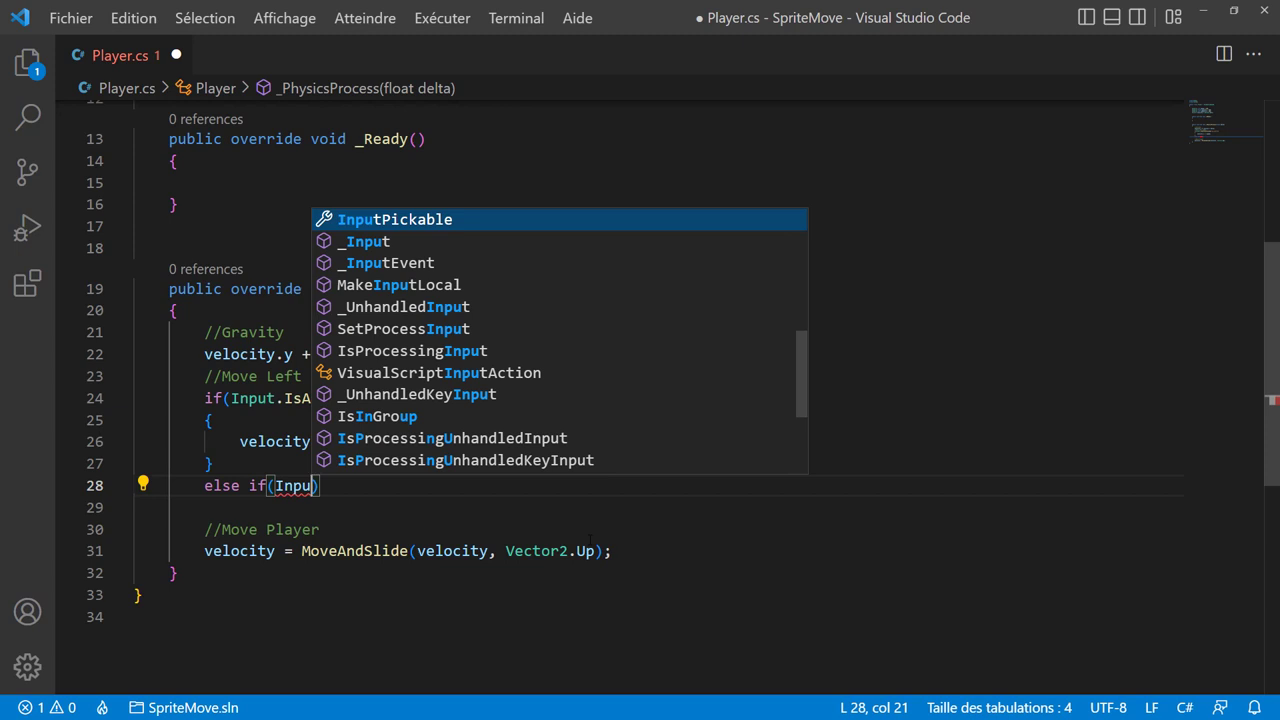
pyautogui.write('ta')
pyautogui.press('BackSpace')
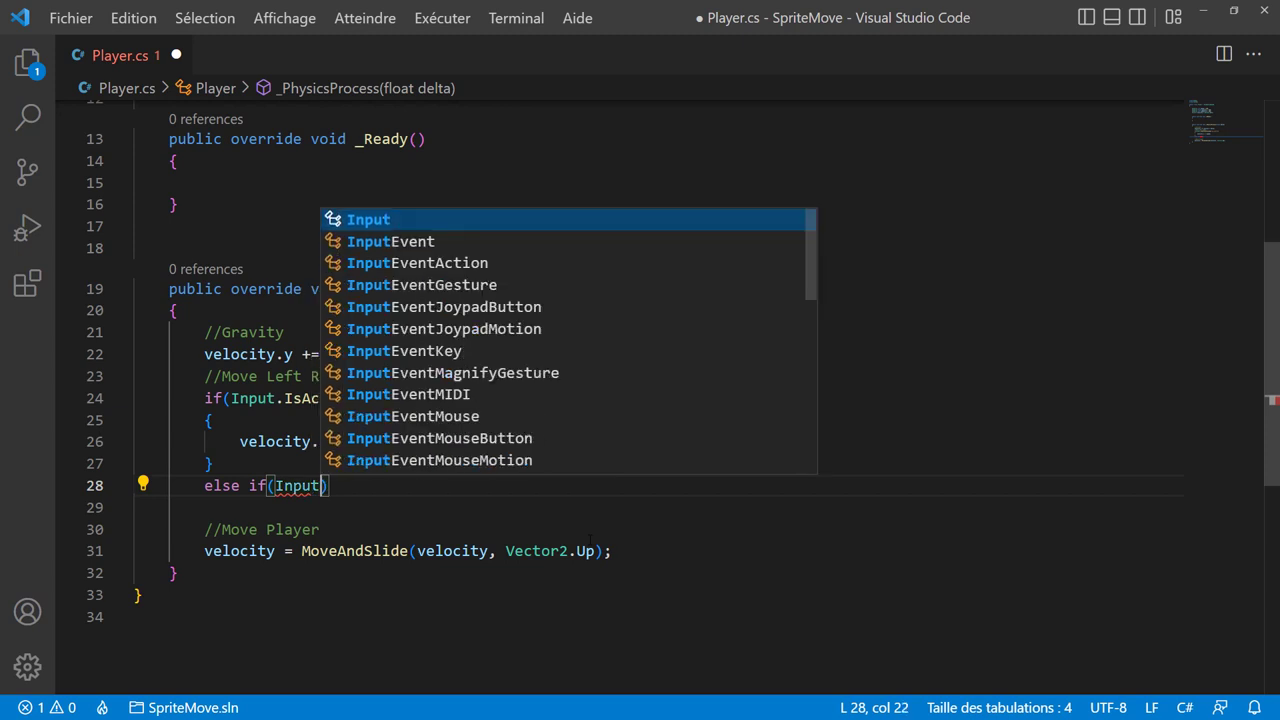
pyautogui.write('.is')
pyautogui.press('Down')
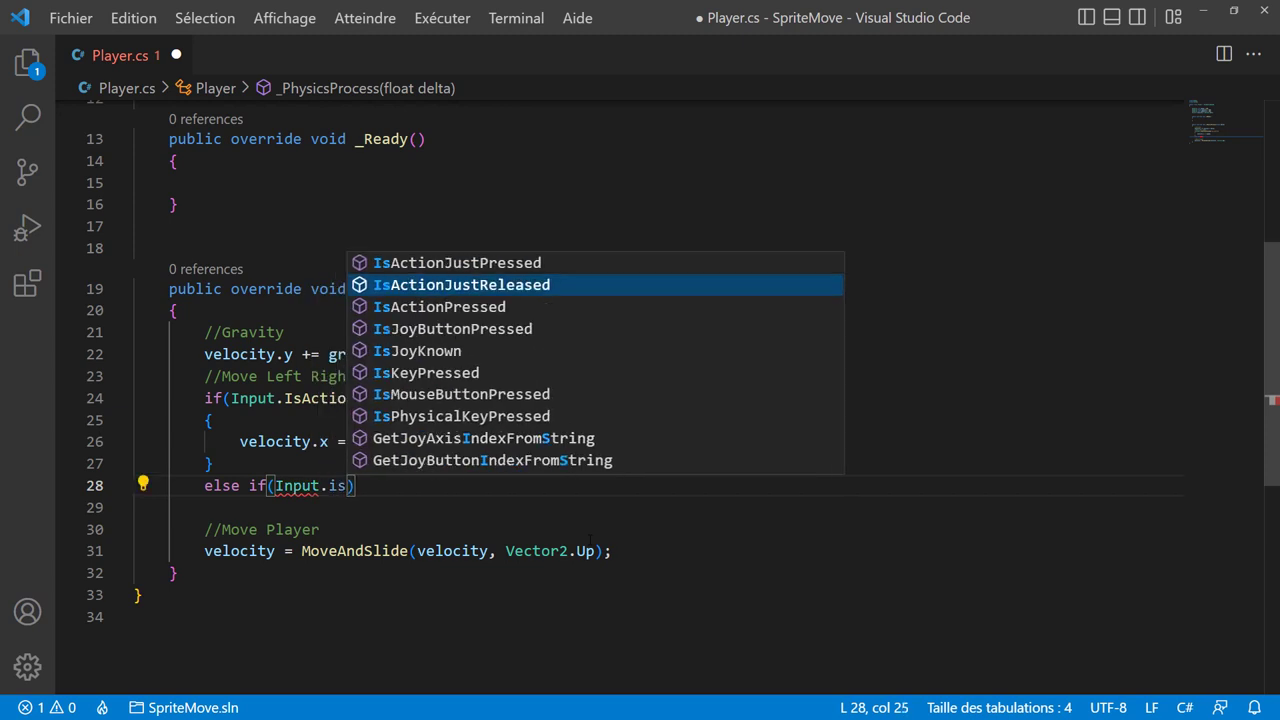
pyautogui.press('Down')
pyautogui.press('Down')
pyautogui.press('Up')
pyautogui.press('Return')
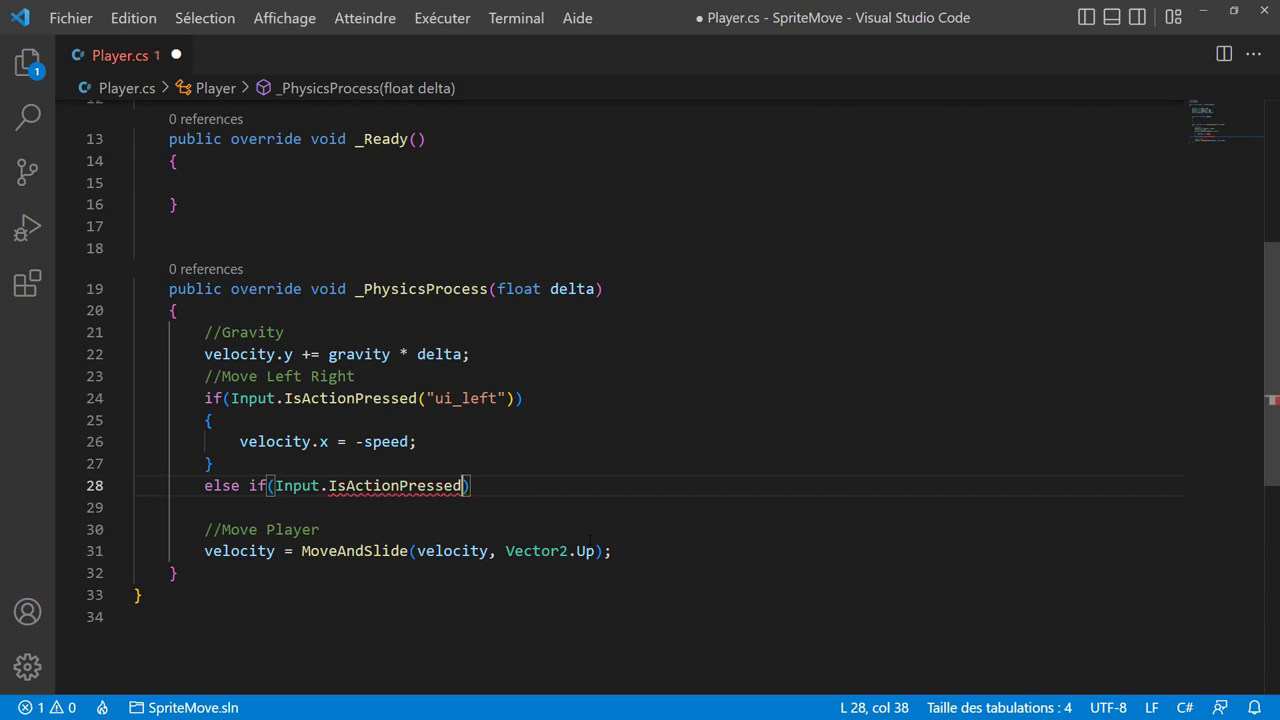
pyautogui.write('("u')
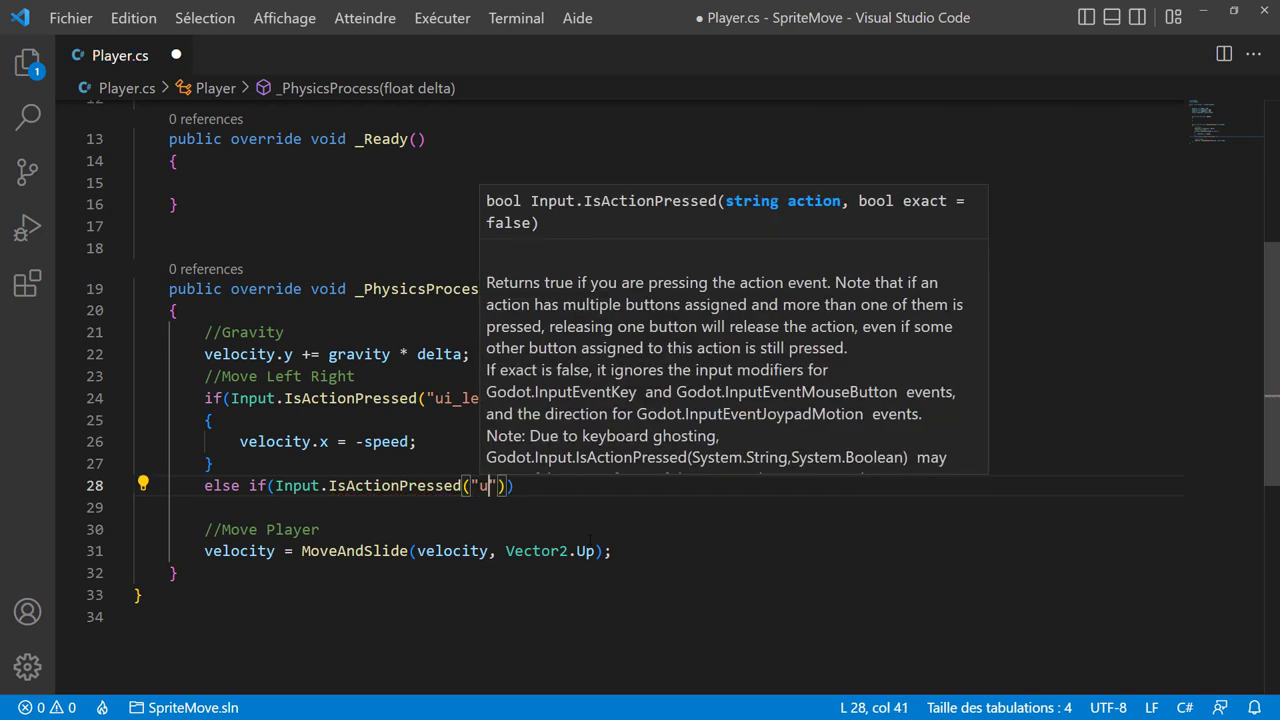
pyautogui.write('i_right"')
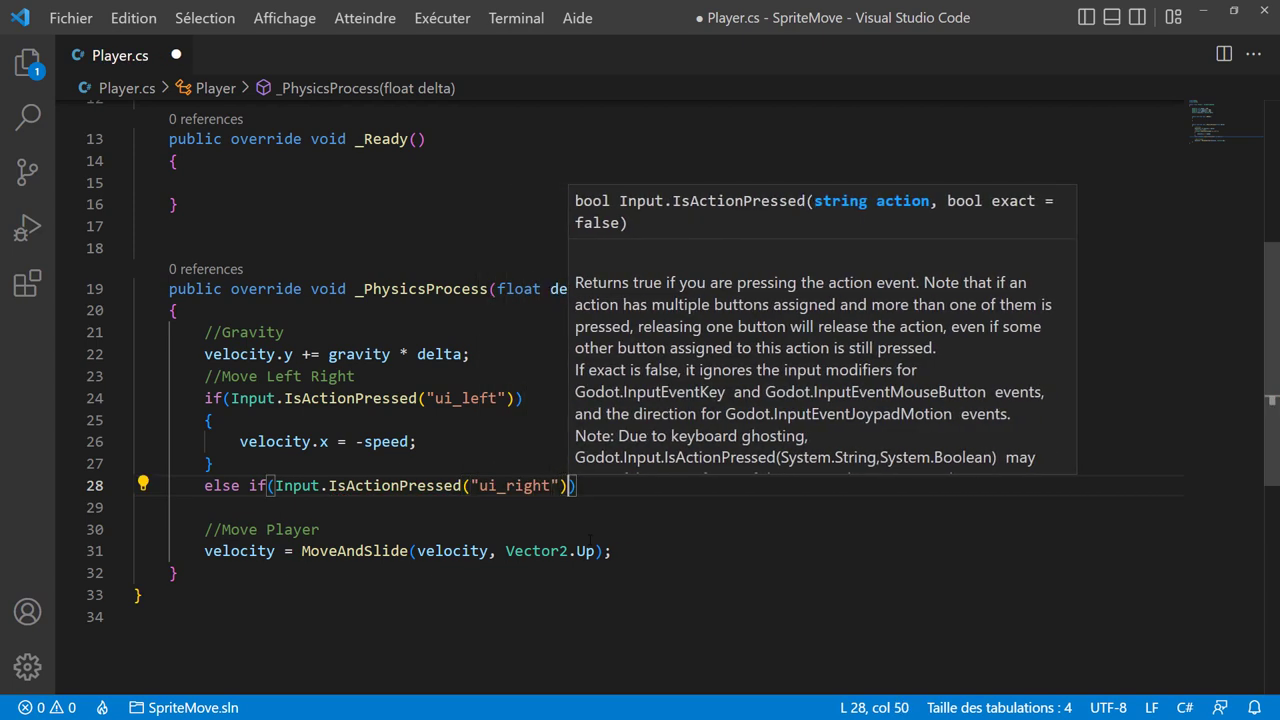
pyautogui.write(')')
# - Inside the ui_right branch, set velocity.x = speed; and save Player.cs
pyautogui.press('Return')
pyautogui.write('{')
pyautogui.press('Return')
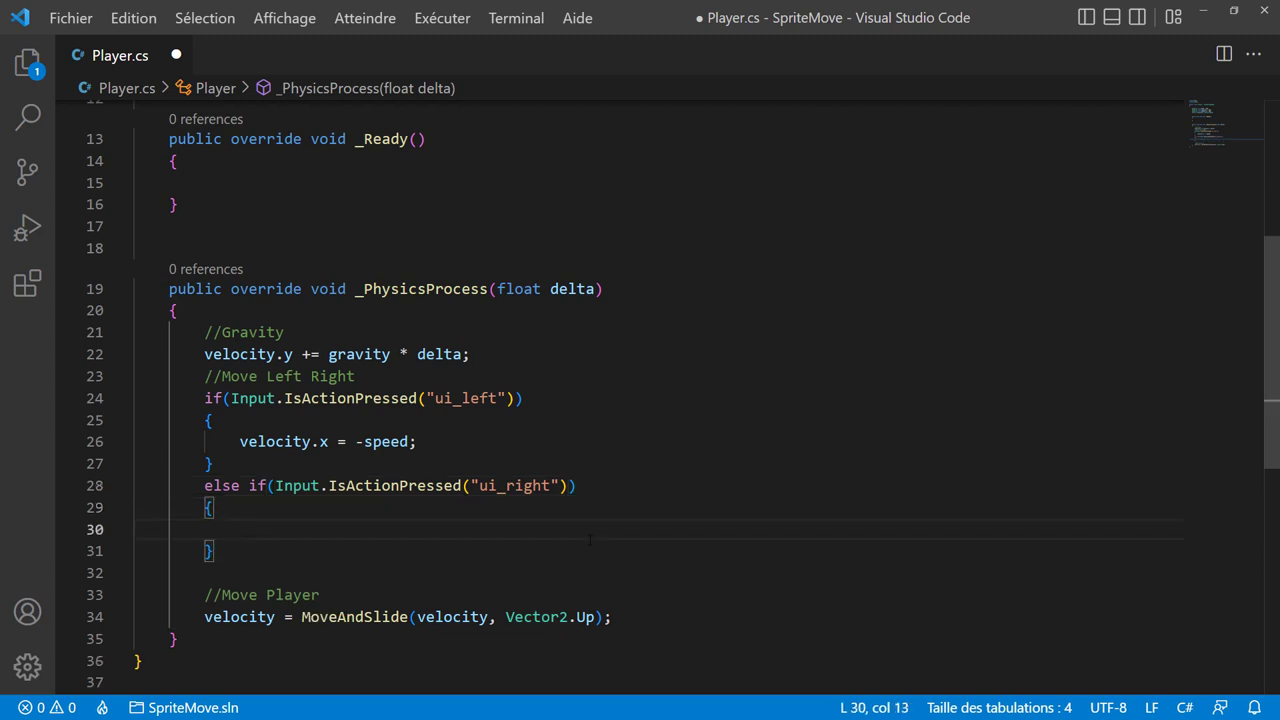
pyautogui.write('ve')
pyautogui.press('Tab')
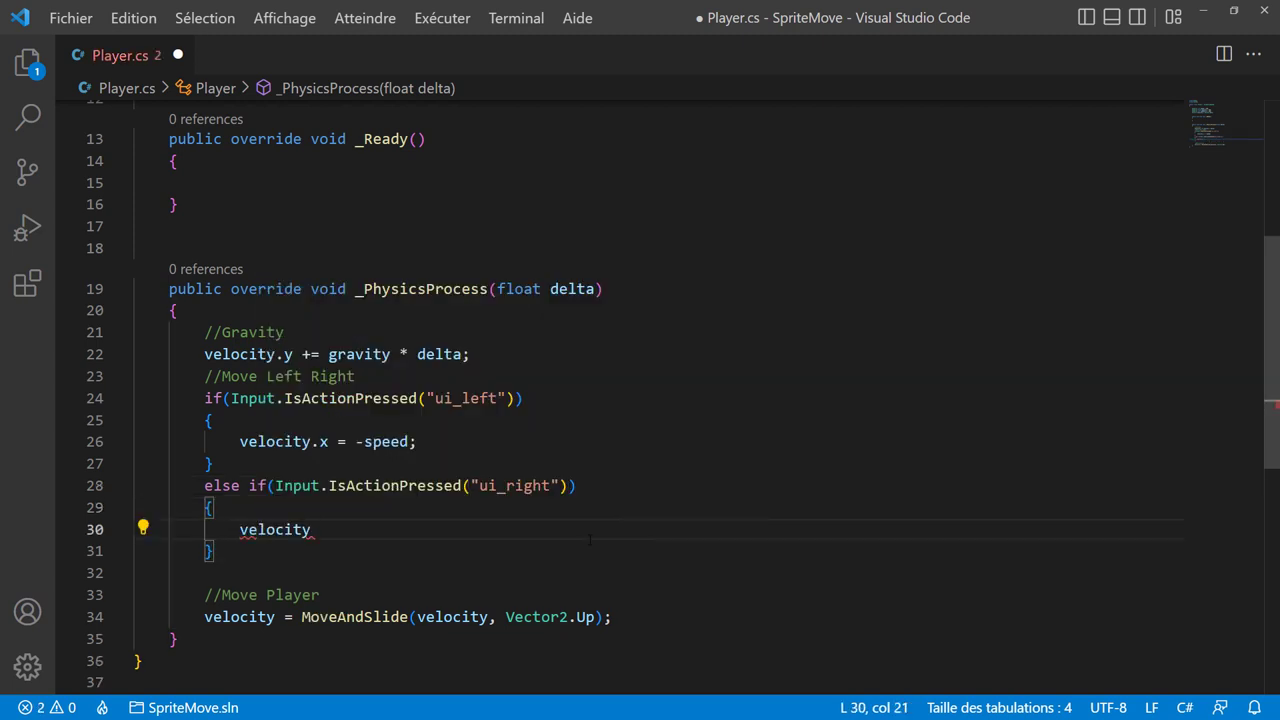
pyautogui.write('.x ')
pyautogui.write('= spee')
pyautogui.press('Tab')
pyautogui.write(';')
pyautogui.hotkey('ctrl', 's')
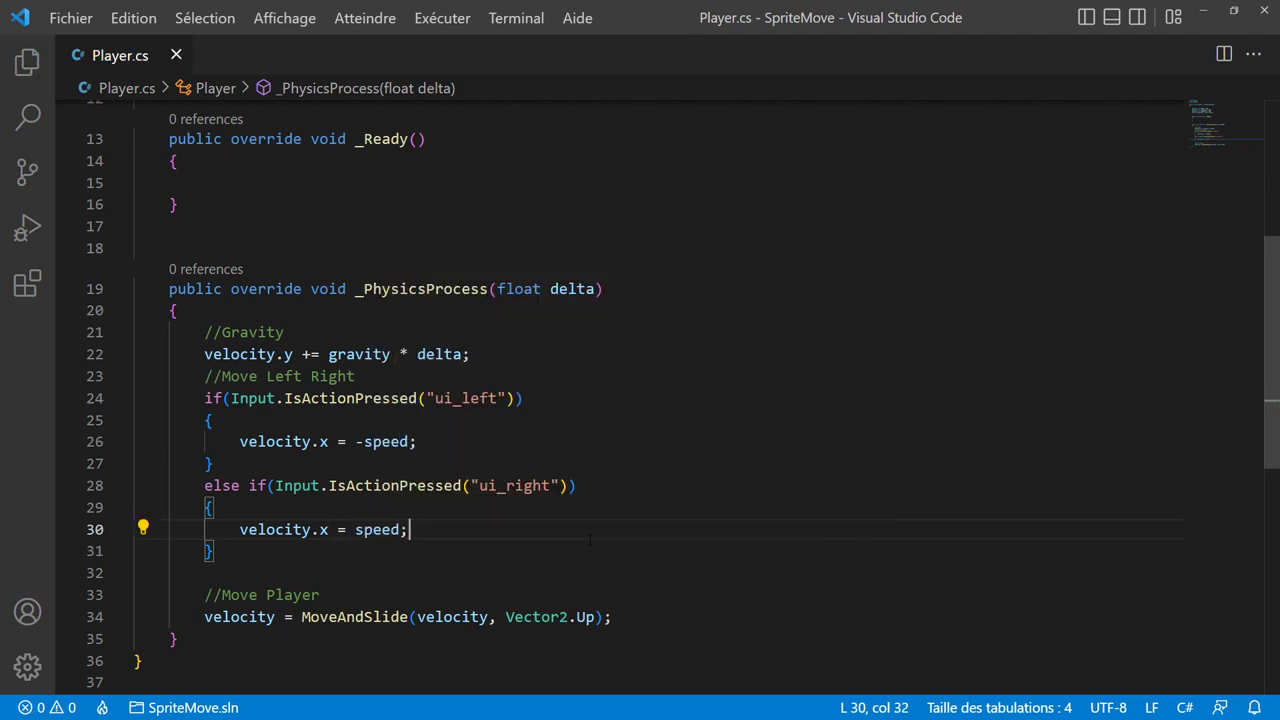
# - Add an empty else block, braces on their own lines, after the right-move block
pyautogui.press('Down')
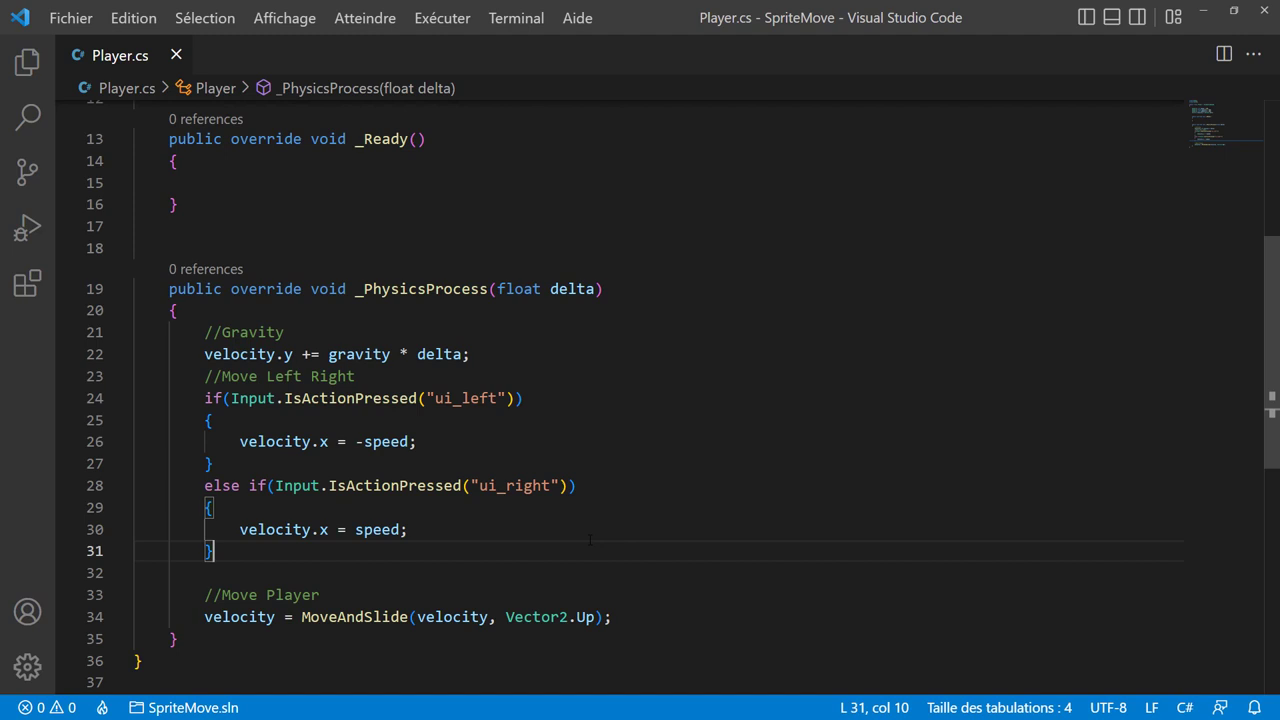
pyautogui.press('Return')
pyautogui.write('else')
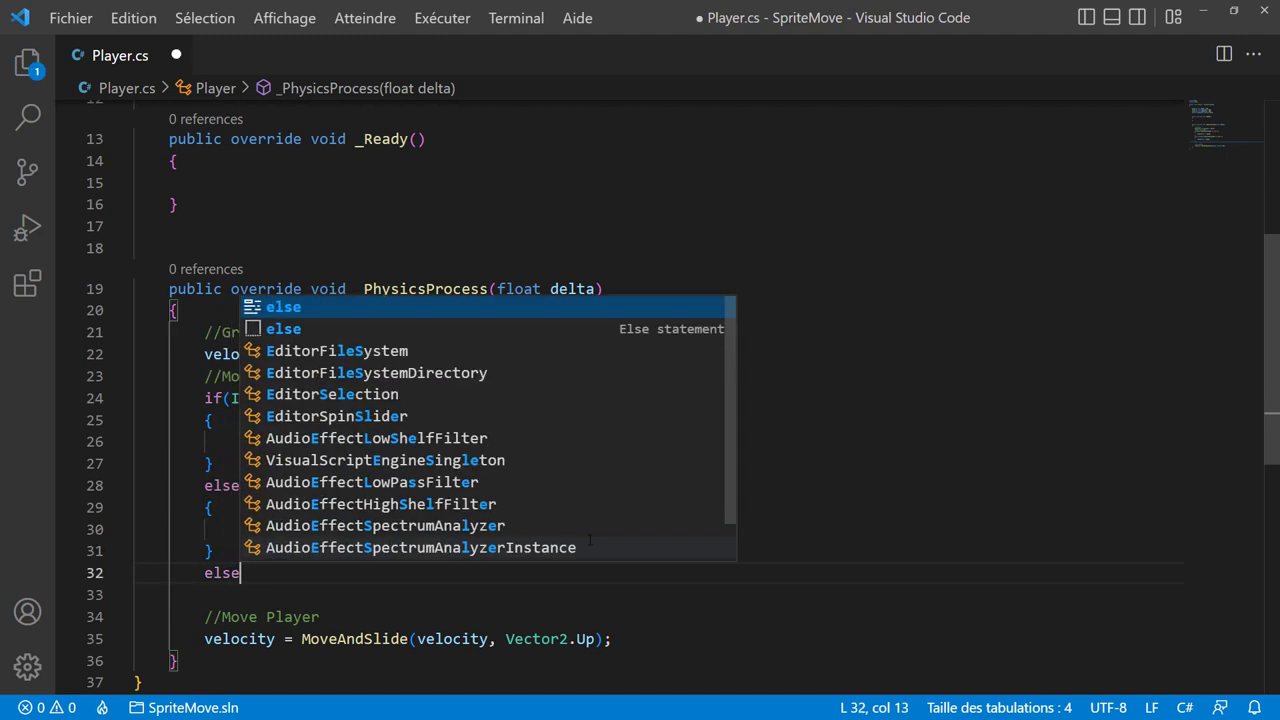
pyautogui.write('{')
pyautogui.press('Return')
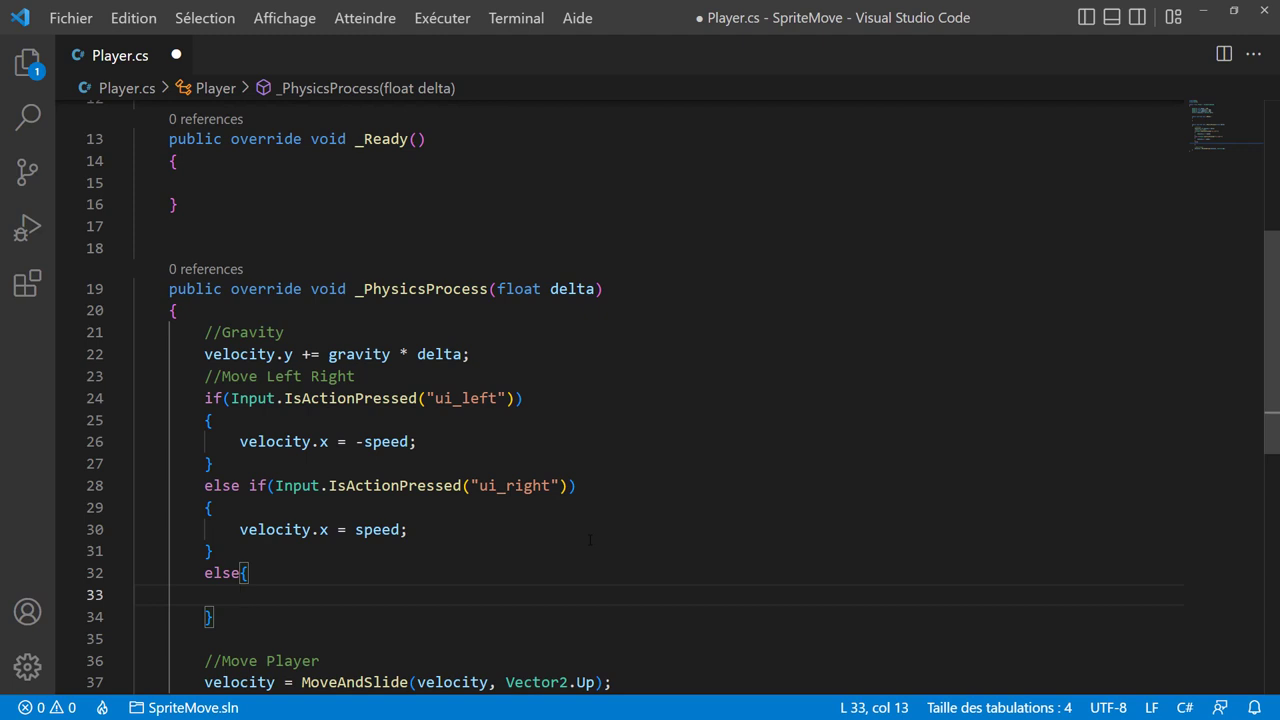
pyautogui.press('Up')
pyautogui.press('Return')
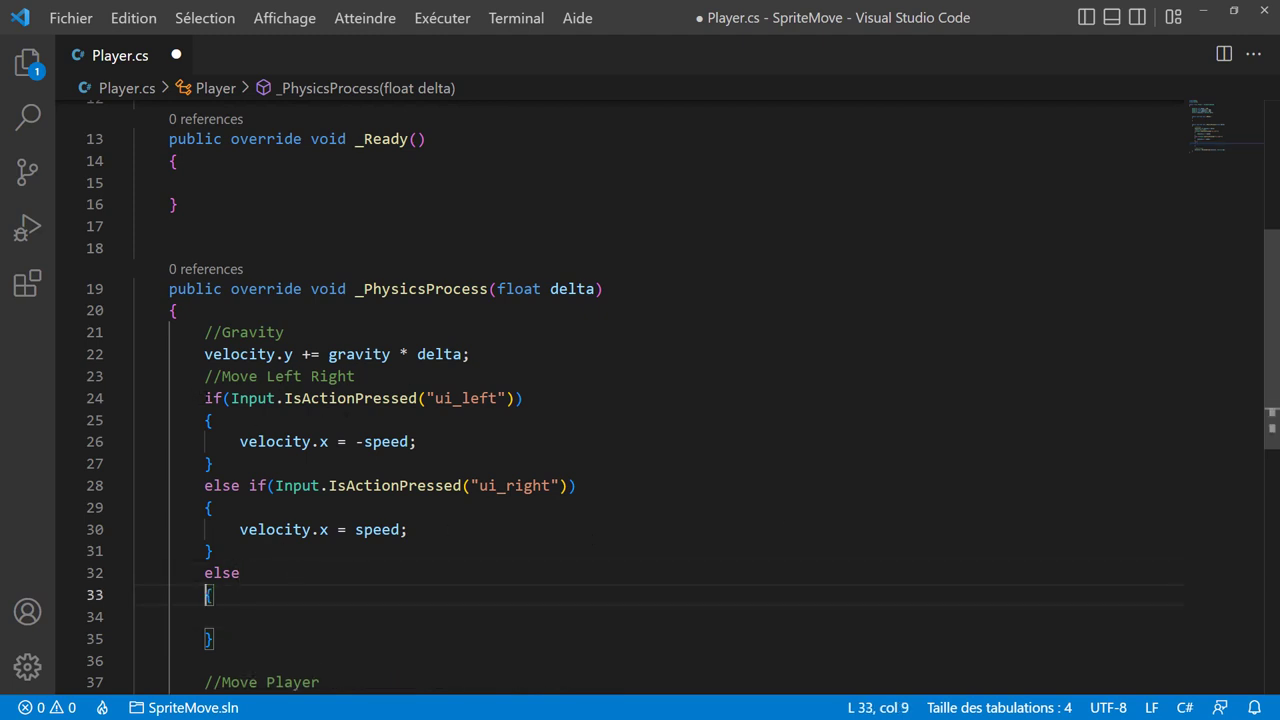
pyautogui.moveTo(205, 398); pyautogui.dragTo(523, 398)
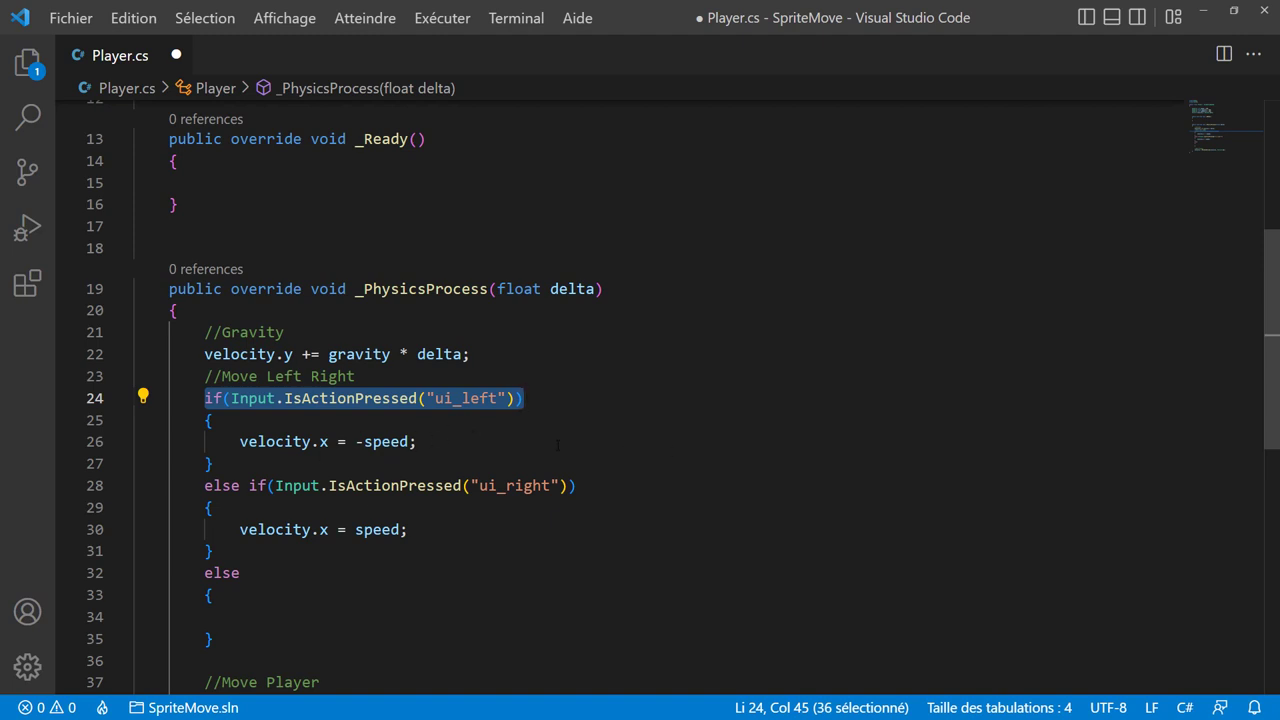
# - Write velocity.x = 0; inside the else block, save, and return to Godot
pyautogui.click(524, 617)
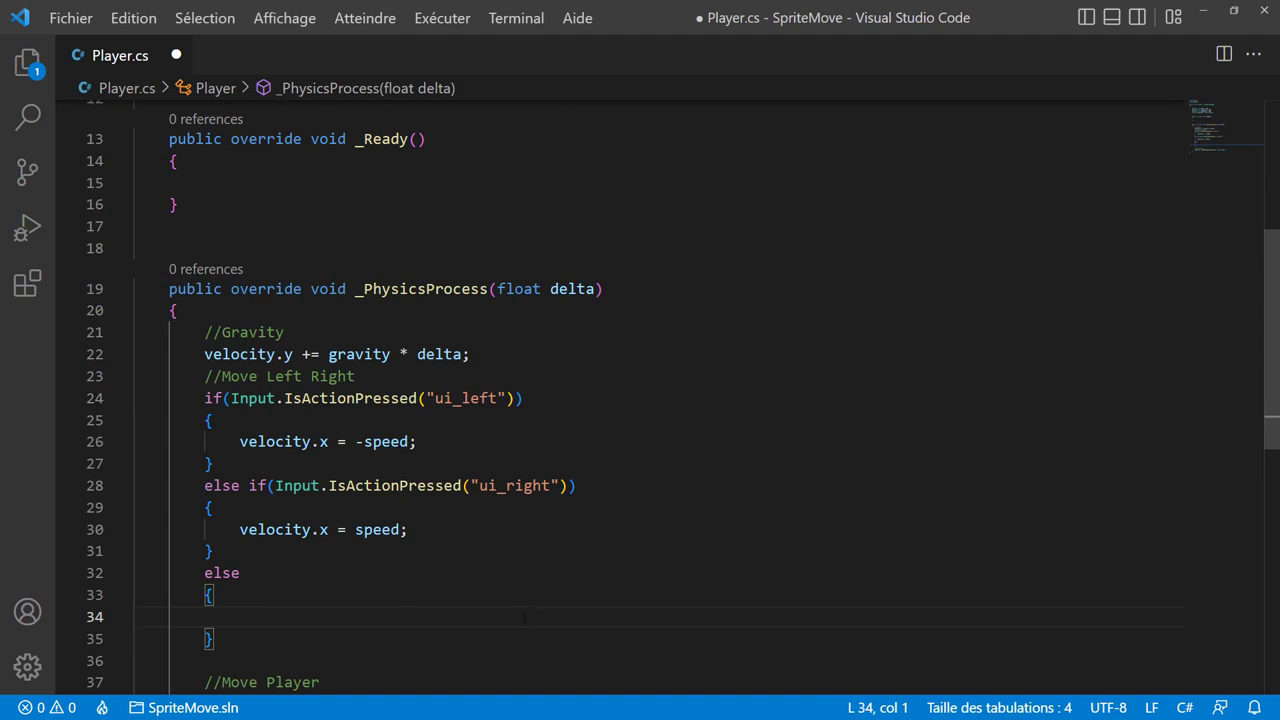
pyautogui.press('Tab')
pyautogui.press('Tab')
pyautogui.press('Tab')
pyautogui.press('Tab')
pyautogui.press('BackSpace')
pyautogui.press('BackSpace')
pyautogui.press('Tab')
pyautogui.write('vec')
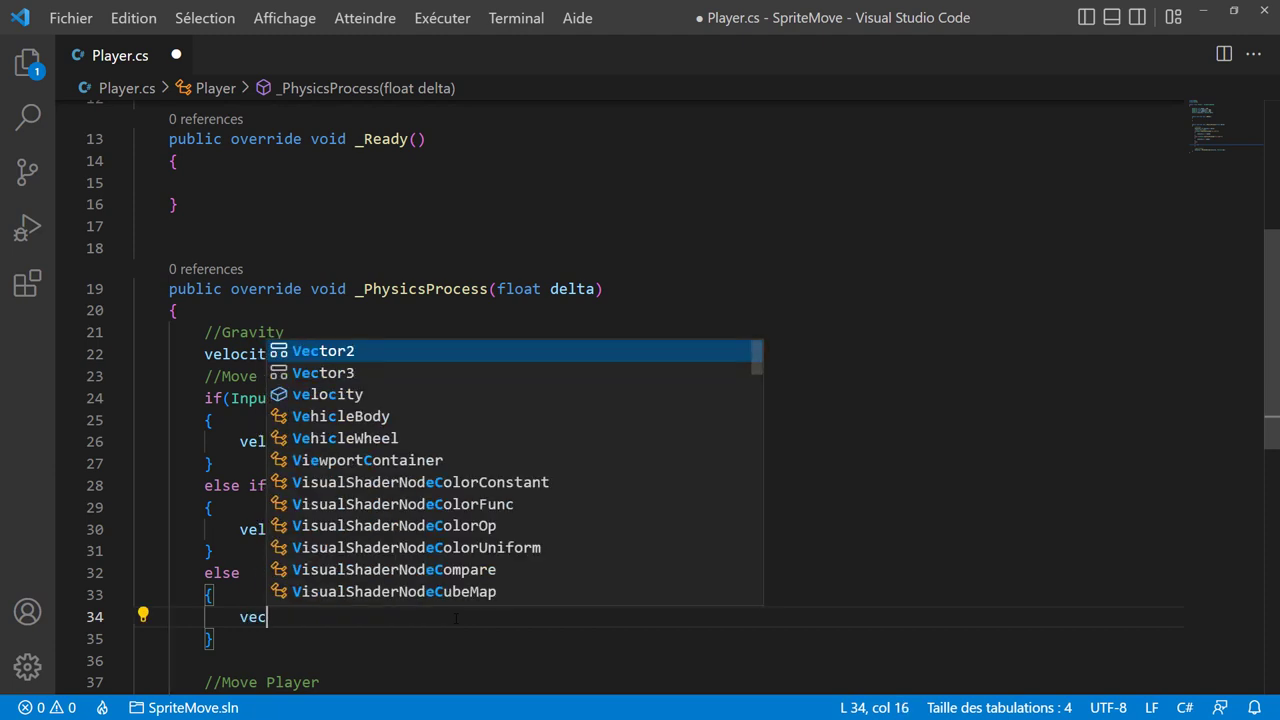
pyautogui.press('BackSpace')
pyautogui.write('loc')
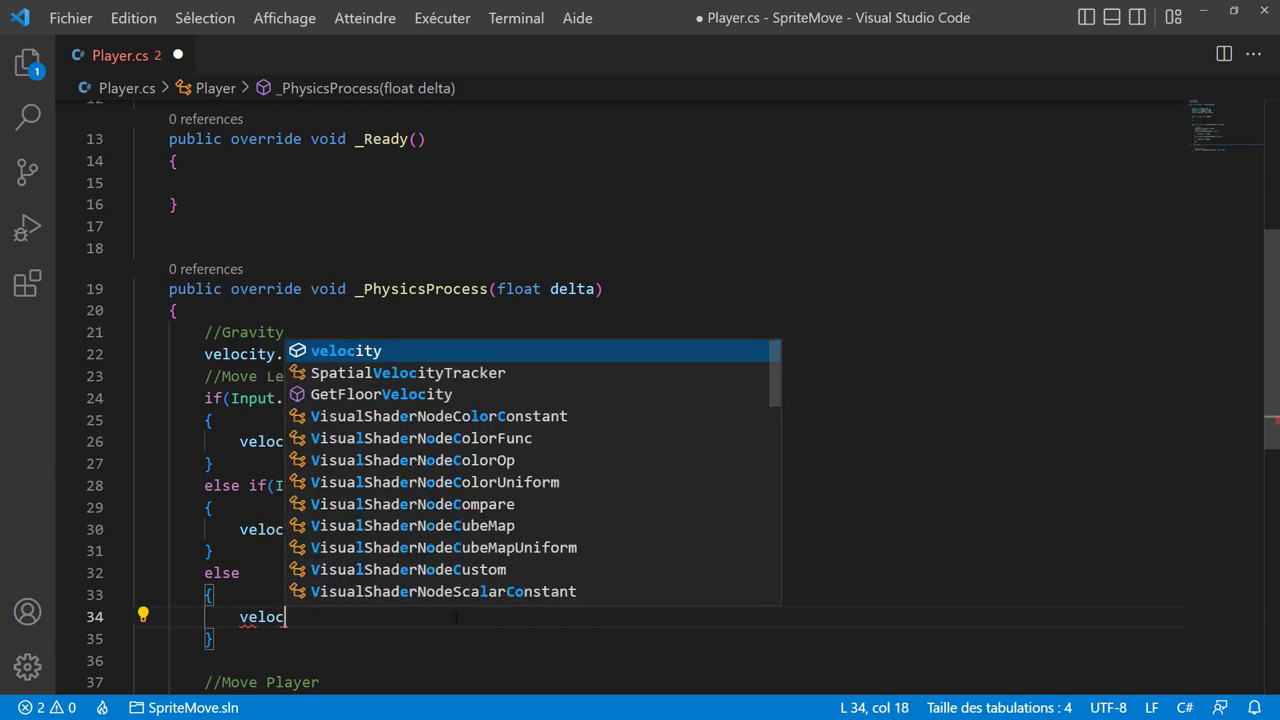
pyautogui.press('Return')
pyautogui.write('.x=0')
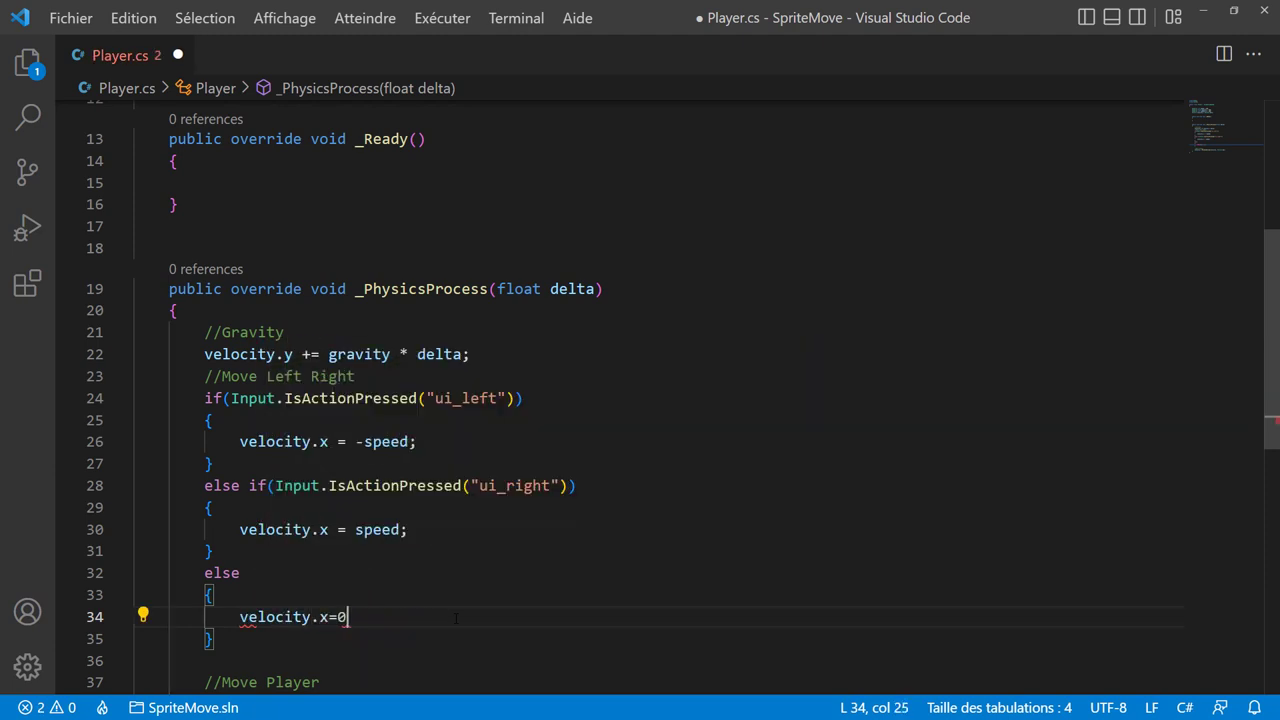
pyautogui.write(';')
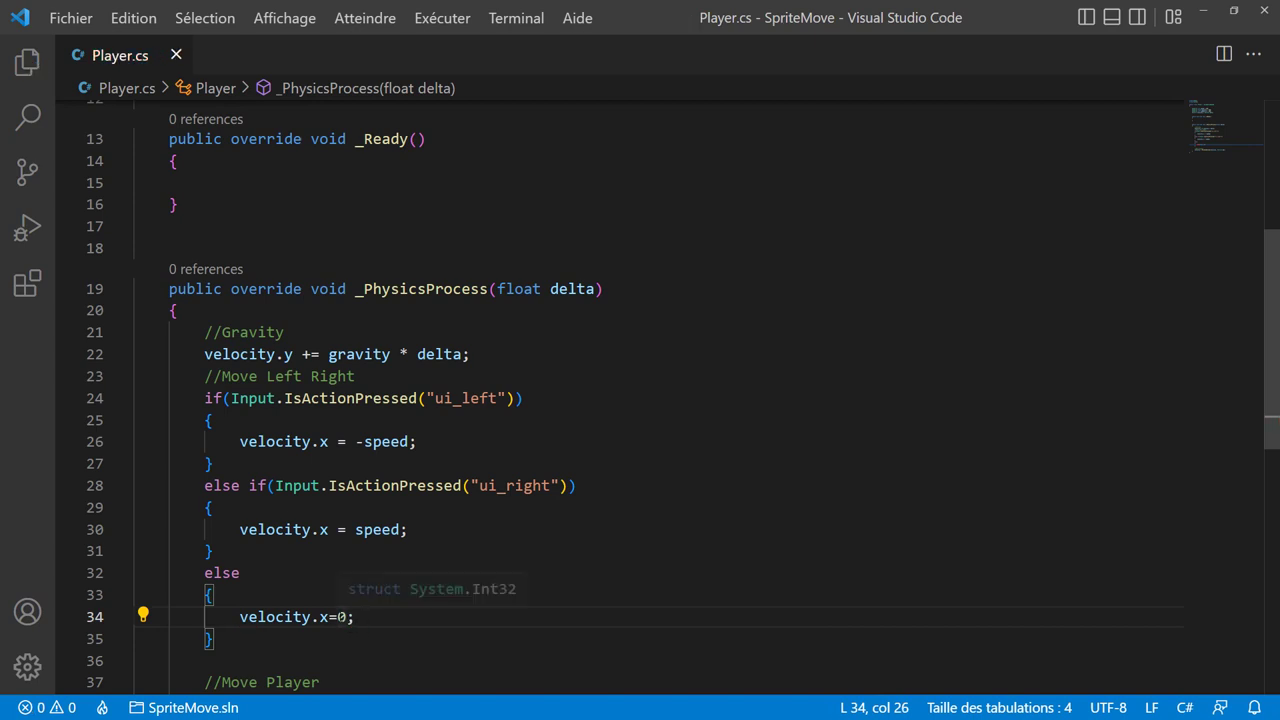
pyautogui.click(339, 617)
pyautogui.click(329, 617)
pyautogui.hotkey('ctrl', 's')
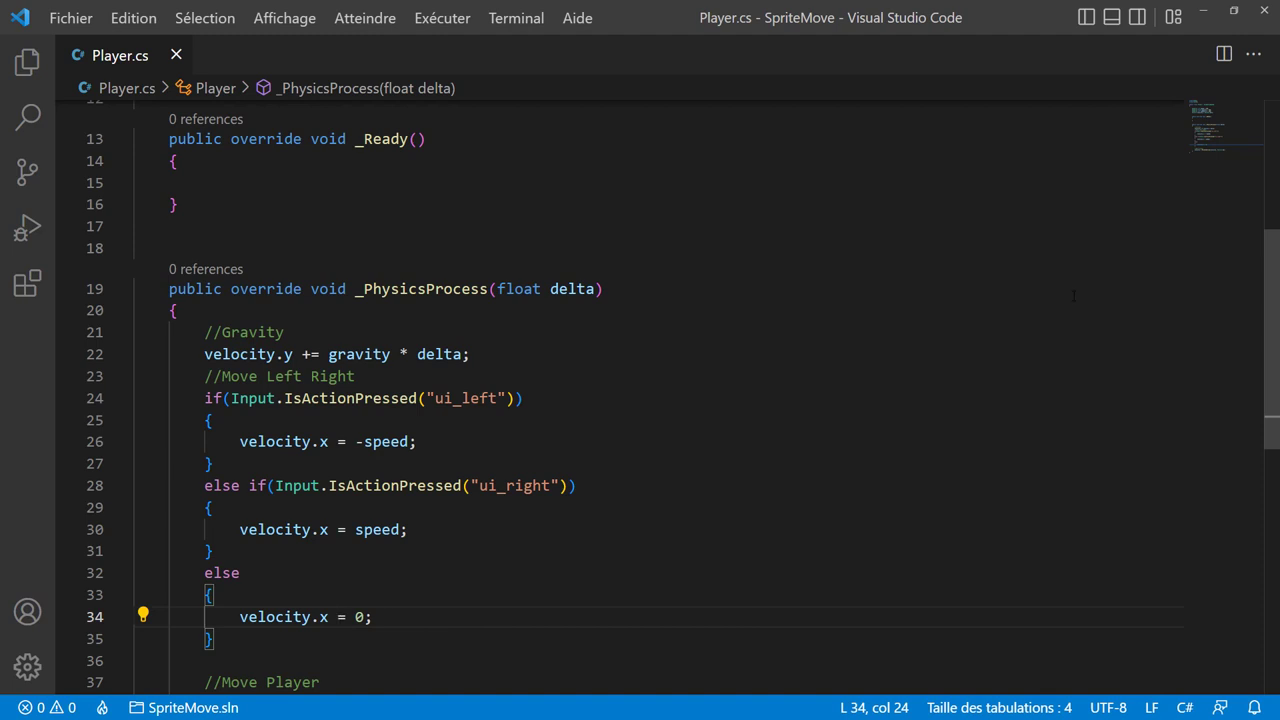
pyautogui.click(1200, 25)
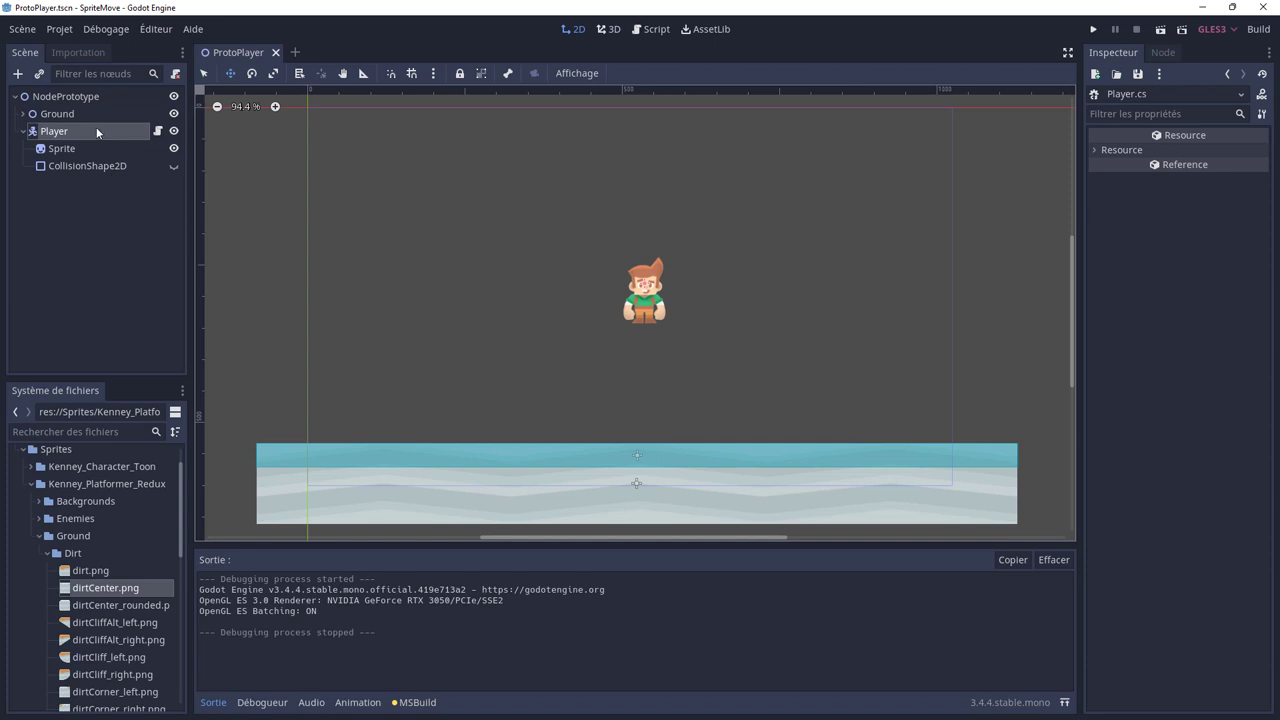
# - Select the Player node and change its Speed from 517 to 500
pyautogui.click(60, 148)
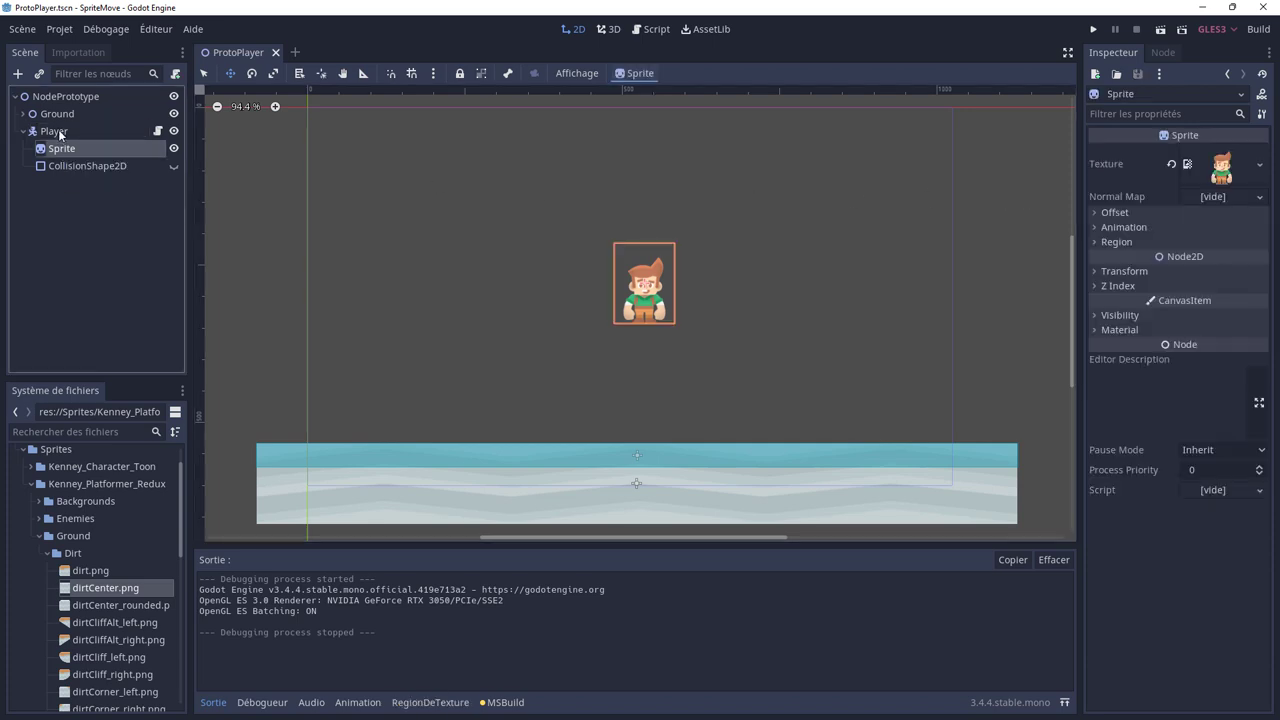
pyautogui.click(56, 132)
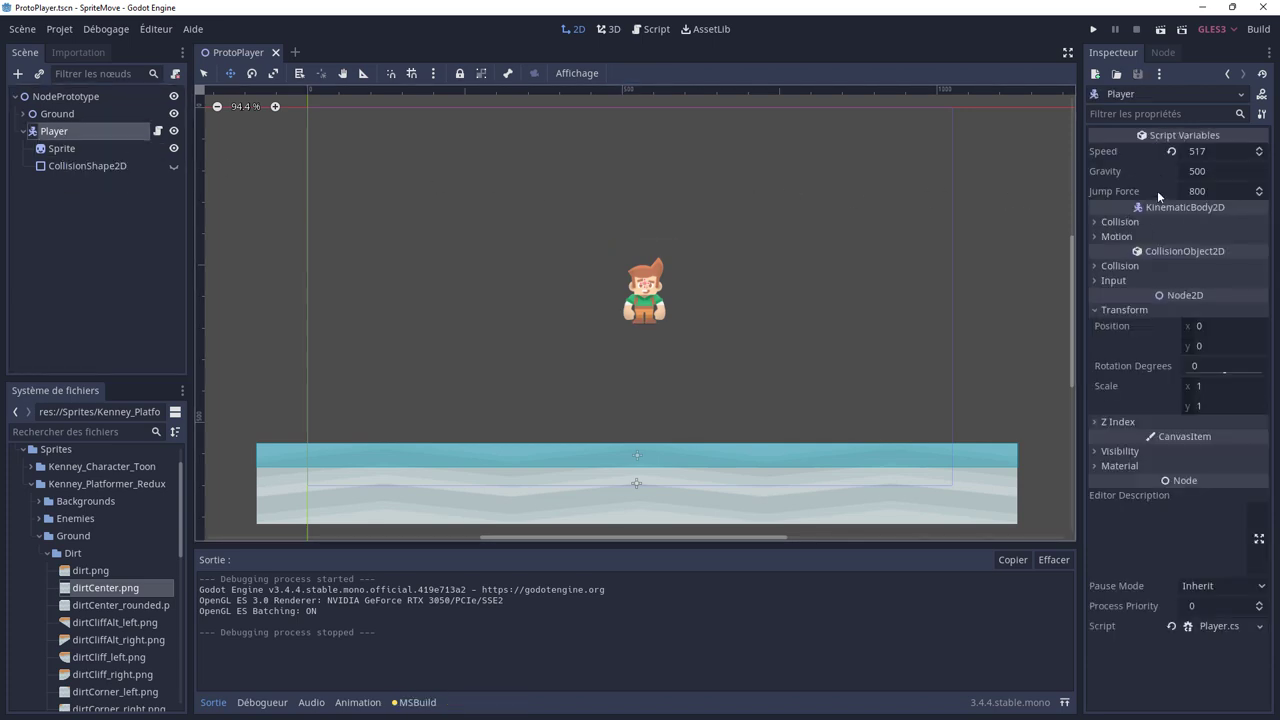
pyautogui.click(1214, 152)
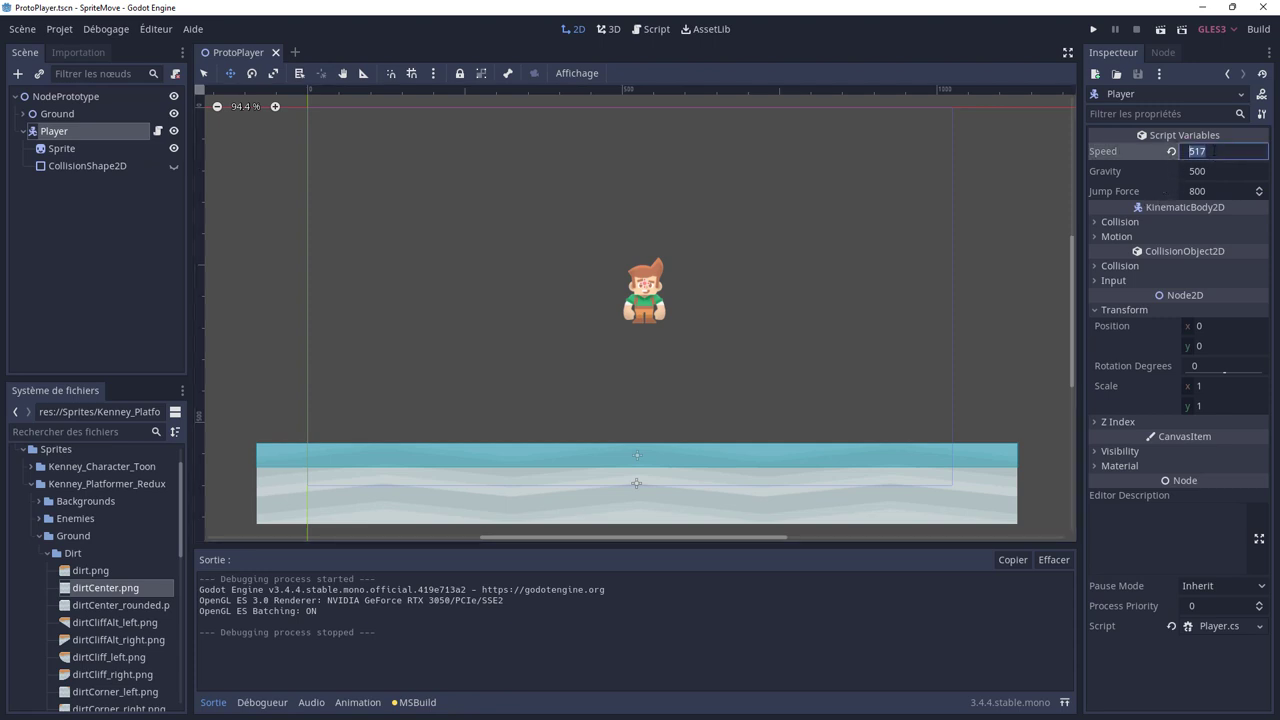
pyautogui.write('500')
# - Run the game, walk the character left and right a few times, then close it
pyautogui.click(1094, 31)
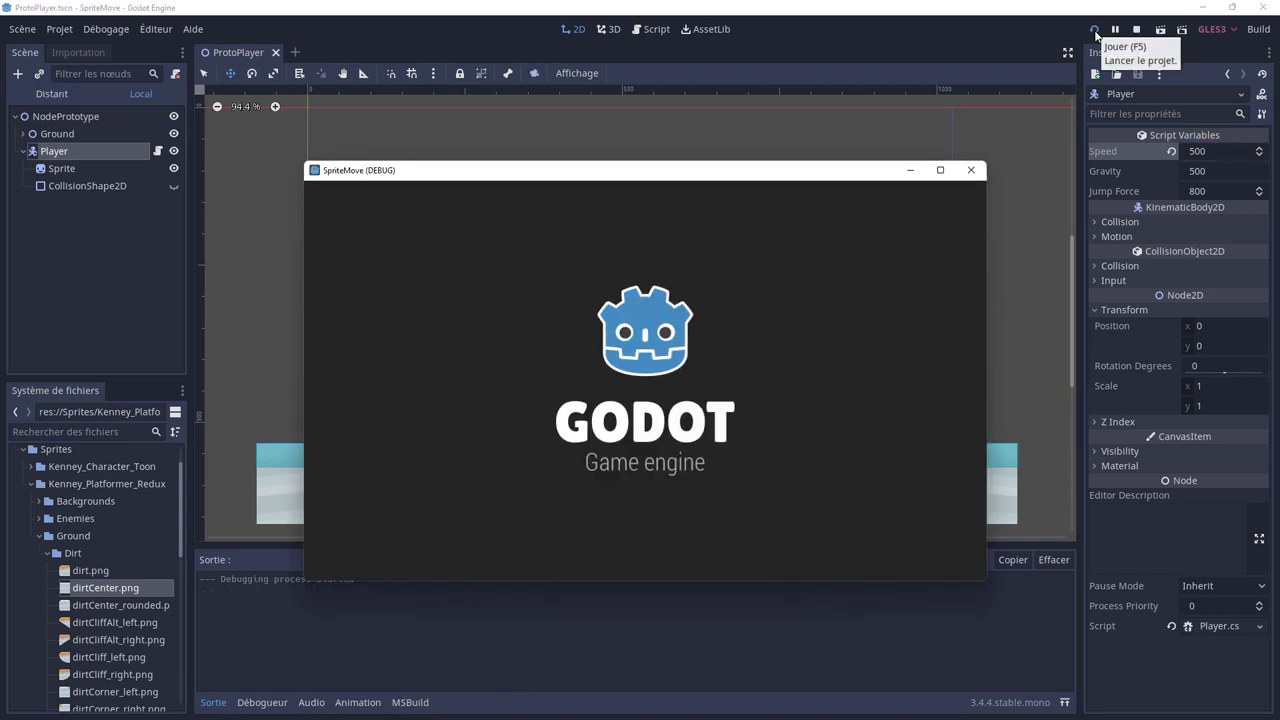
pyautogui.press('Left')
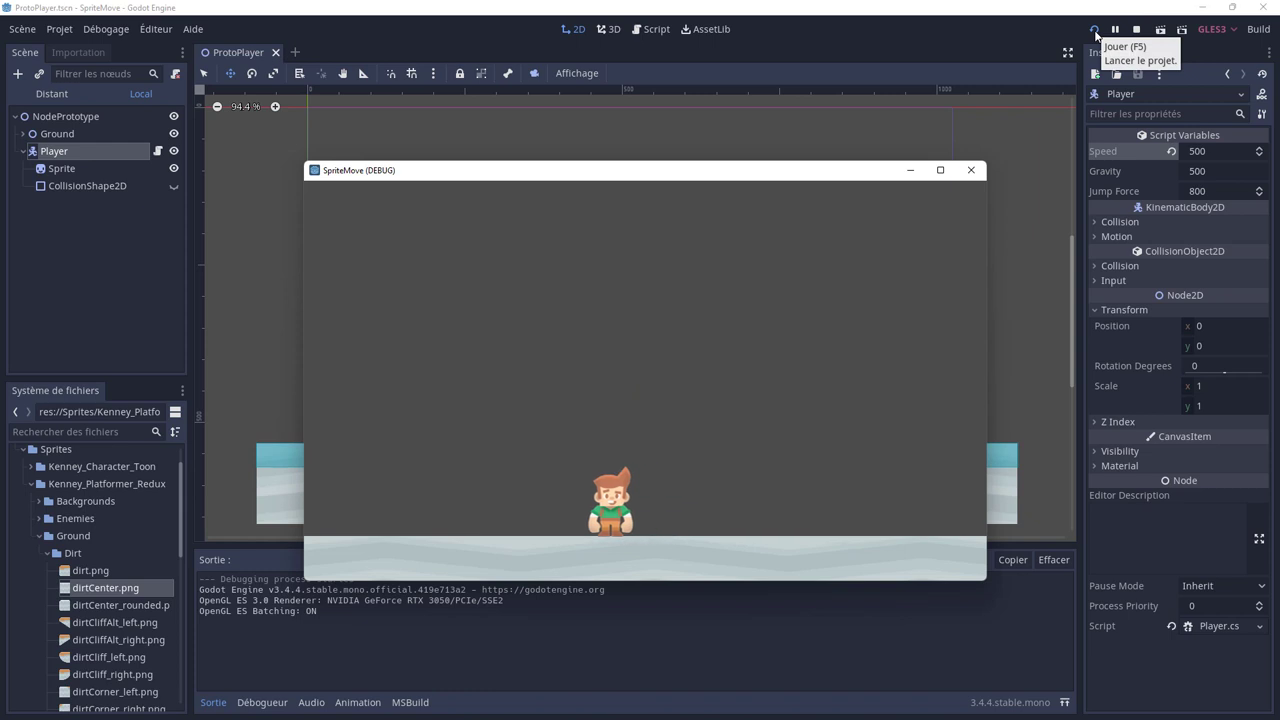
pyautogui.press('Right')
pyautogui.press('Left')
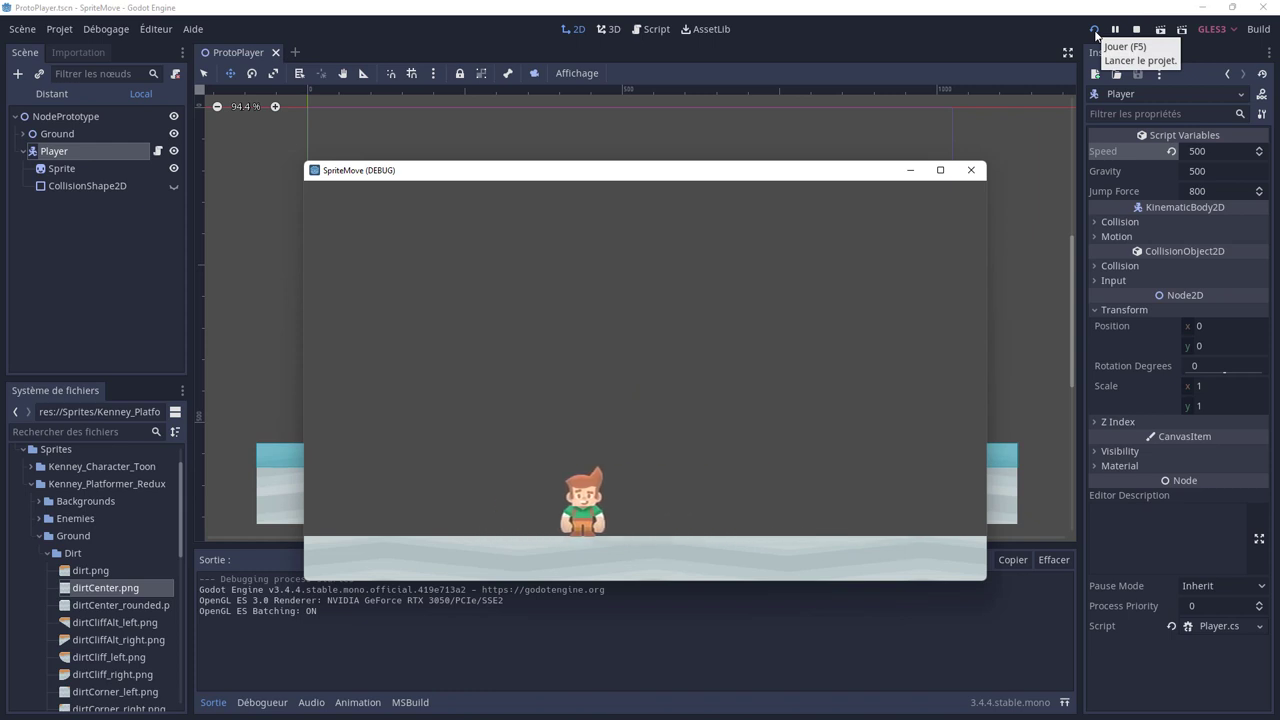
pyautogui.press('Right')
pyautogui.press('Left')
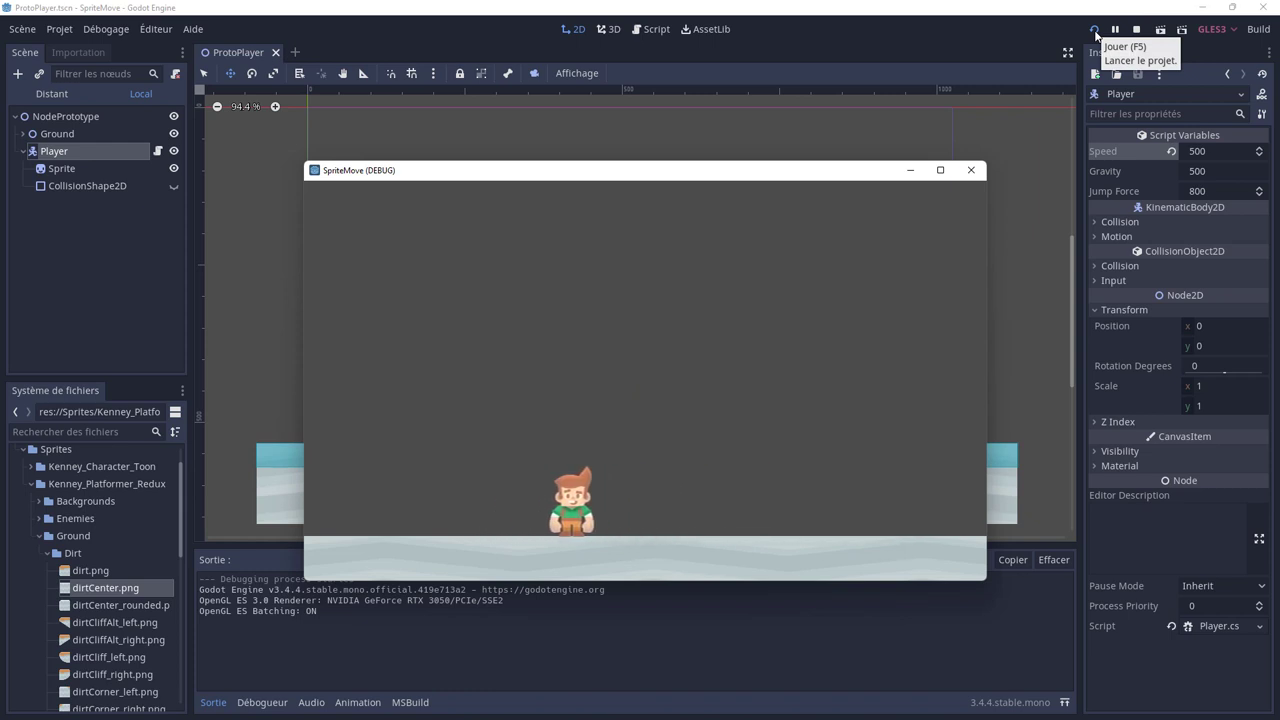
pyautogui.click(971, 170)
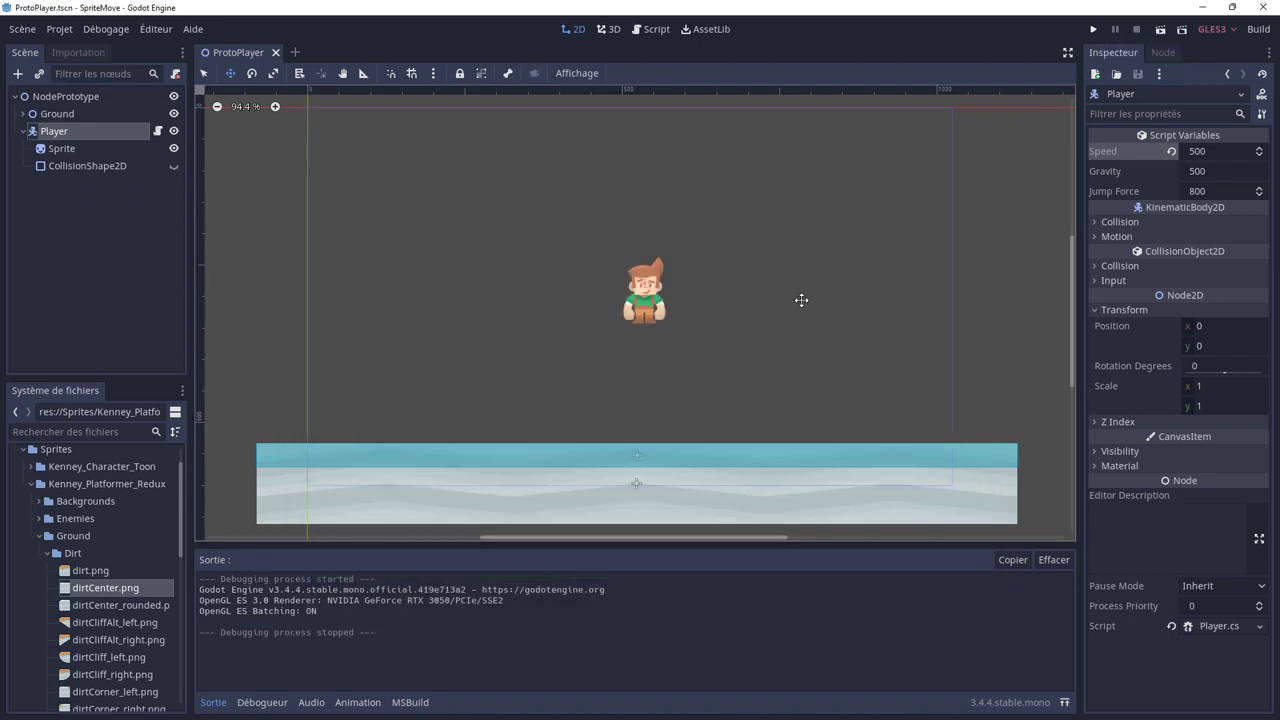
# - Below the else block, add a //Jump comment and if(Input.IsActionPressed("ui_select")) condition
pyautogui.hotkey('alt', 'Tab')
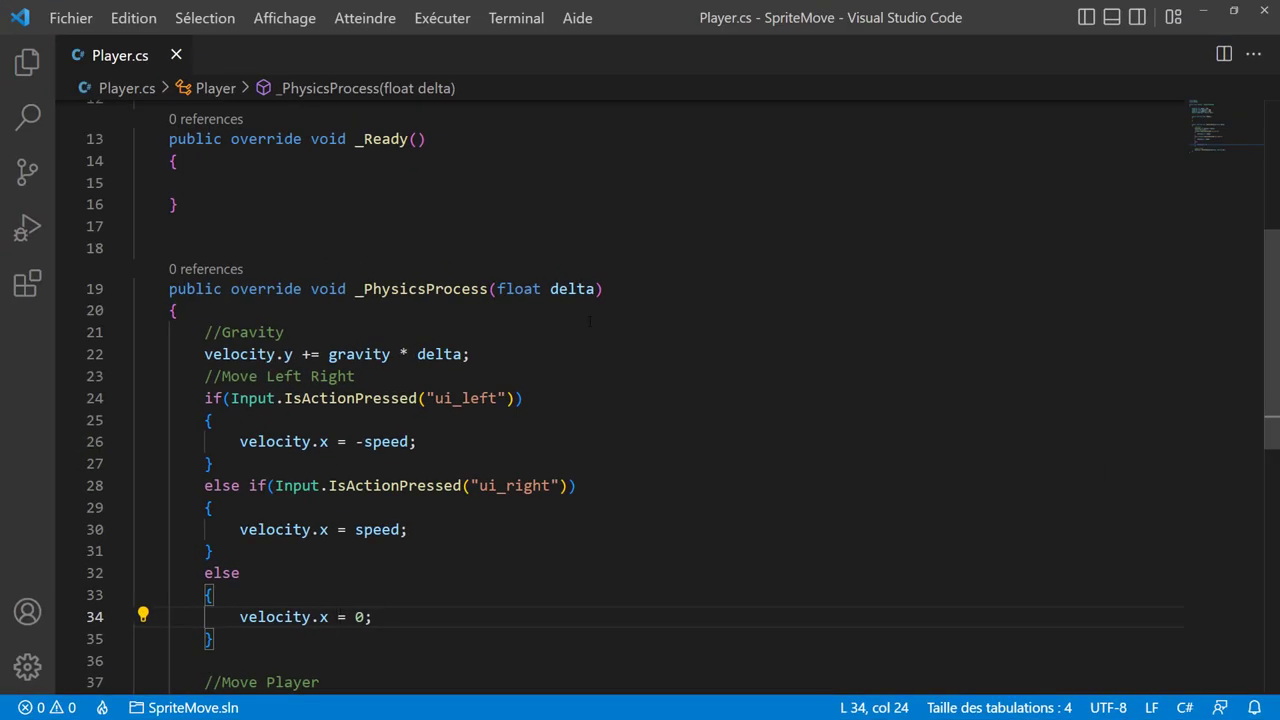
pyautogui.scroll(-1, 590, 321)
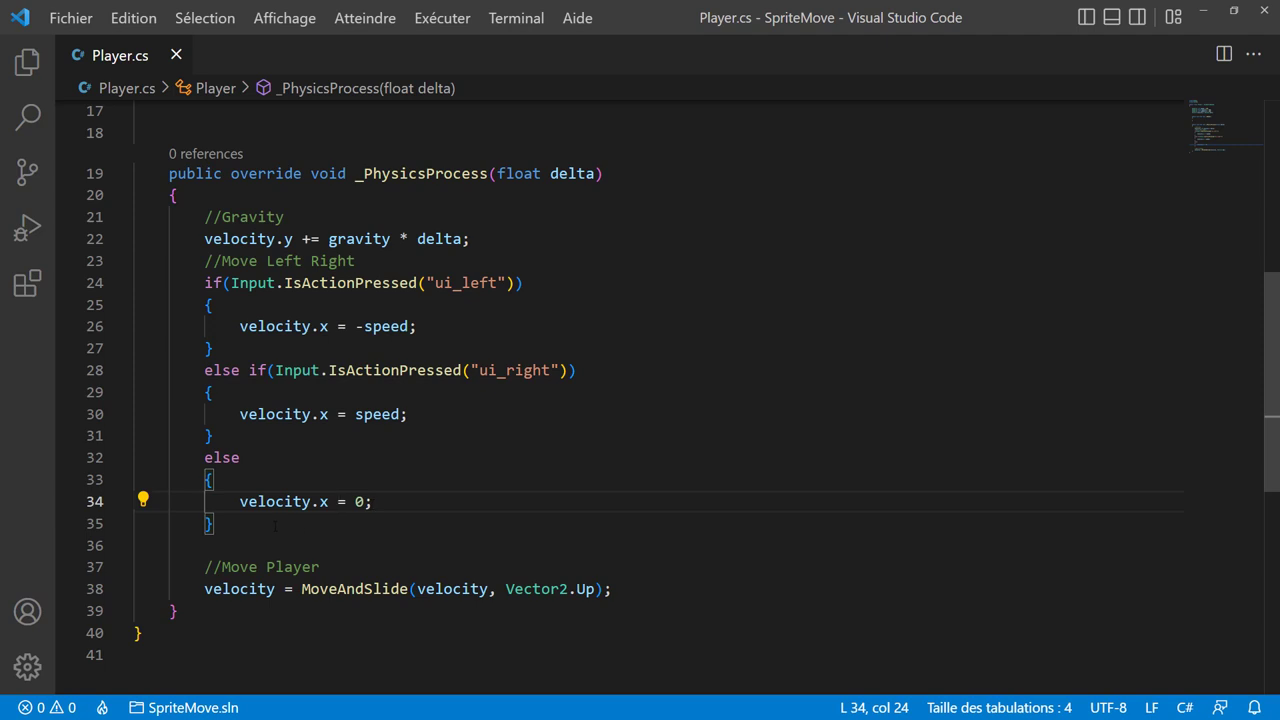
pyautogui.click(275, 526)
pyautogui.press('Return')
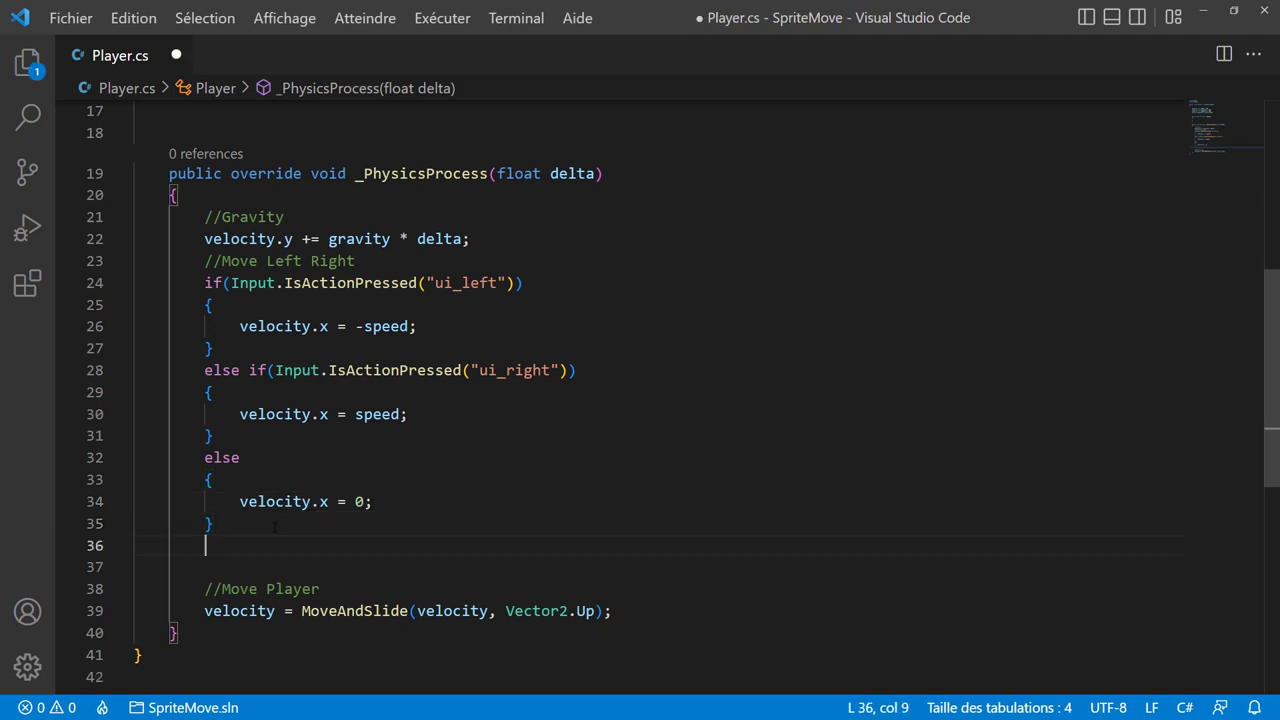
pyautogui.write('//')
pyautogui.write('J')
pyautogui.write('ump')
pyautogui.press('Return')
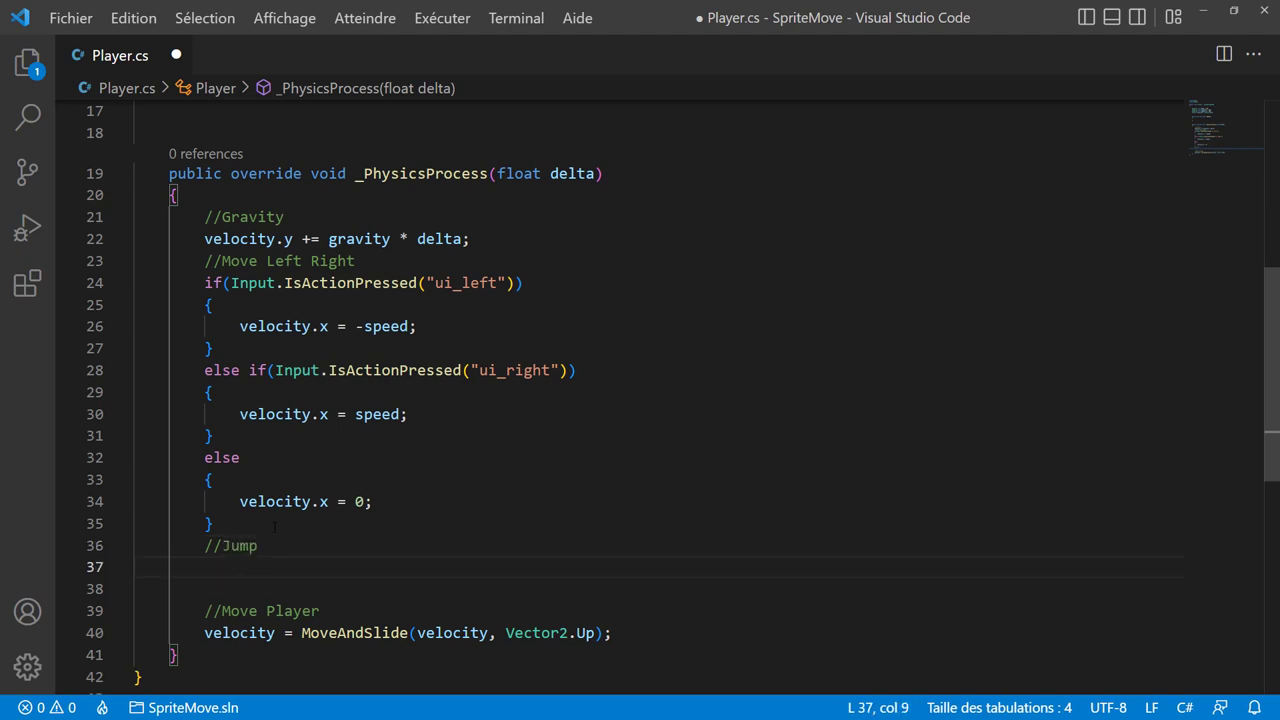
pyautogui.write('if(')
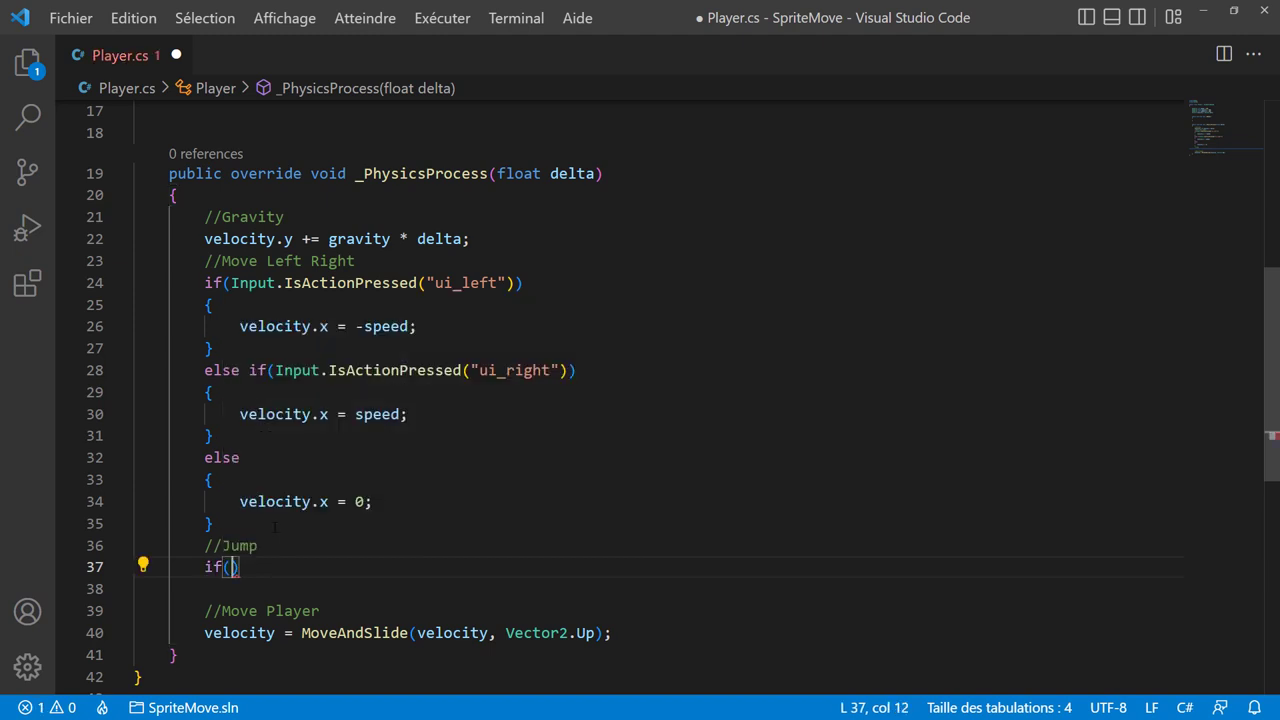
pyautogui.write('Inpu')
pyautogui.press('Down')
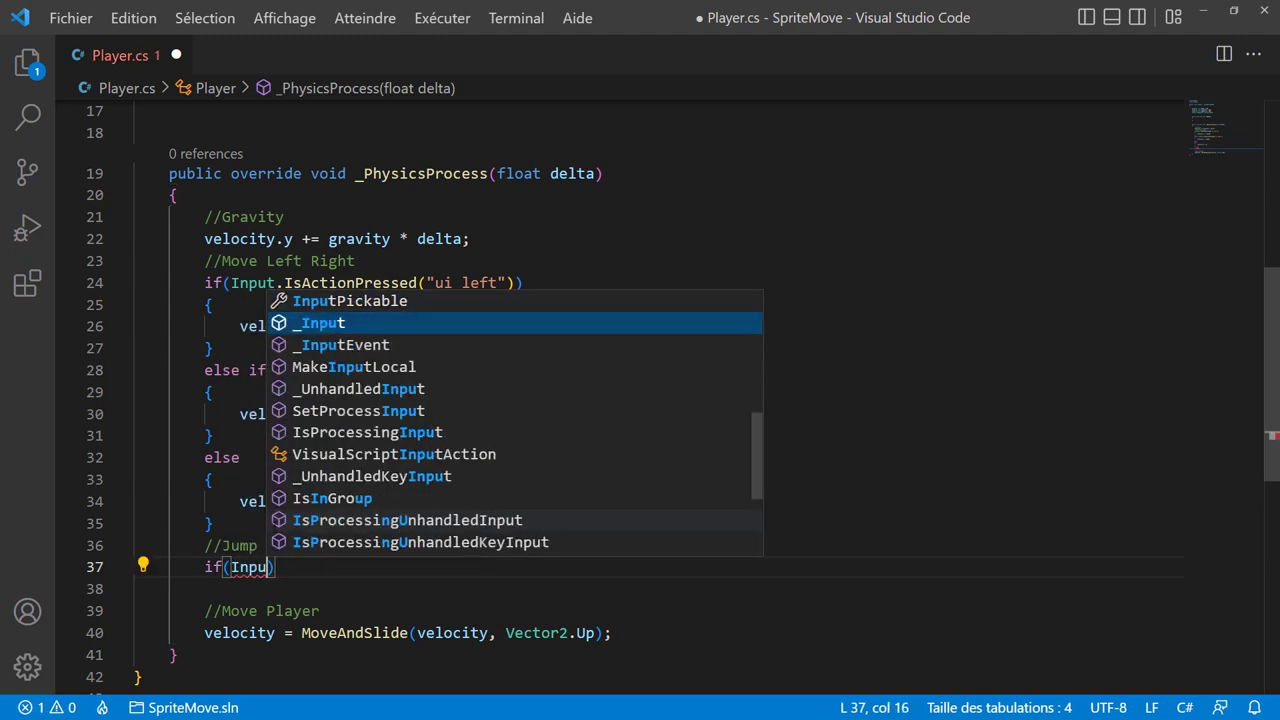
pyautogui.write('t')
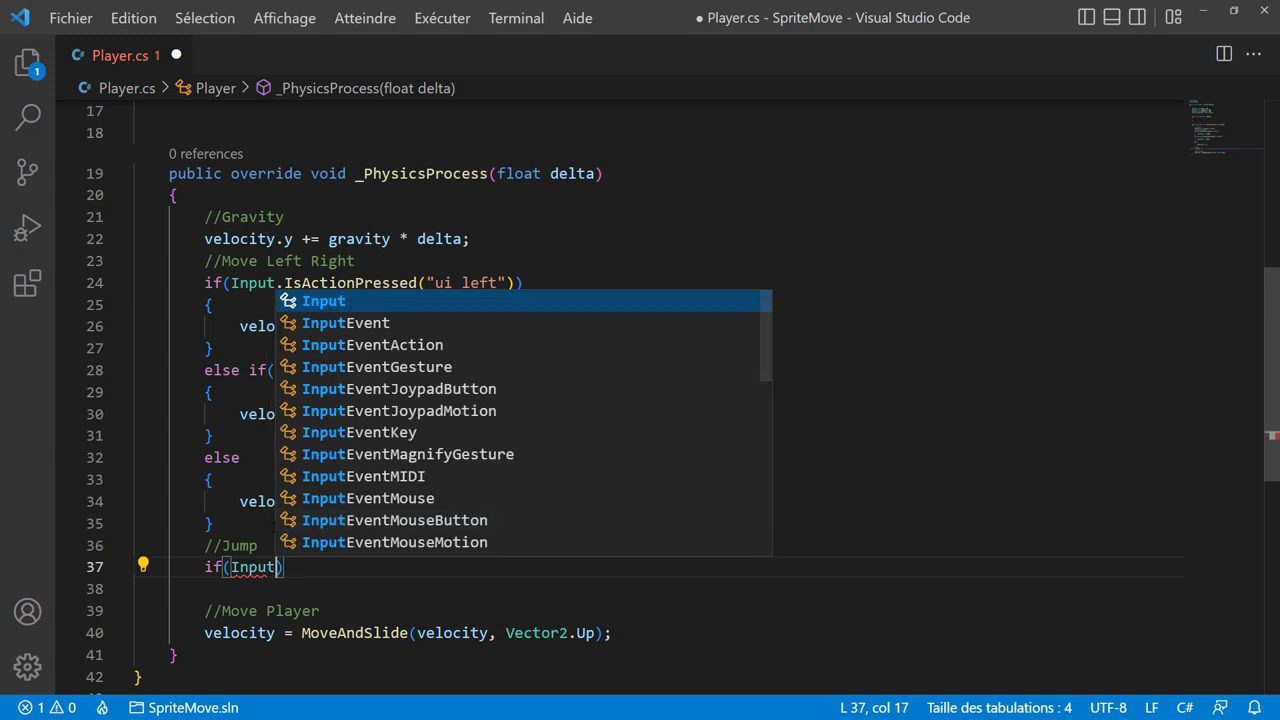
pyautogui.write('.is')
pyautogui.press('Down')
pyautogui.press('Down')
pyautogui.press('Return')
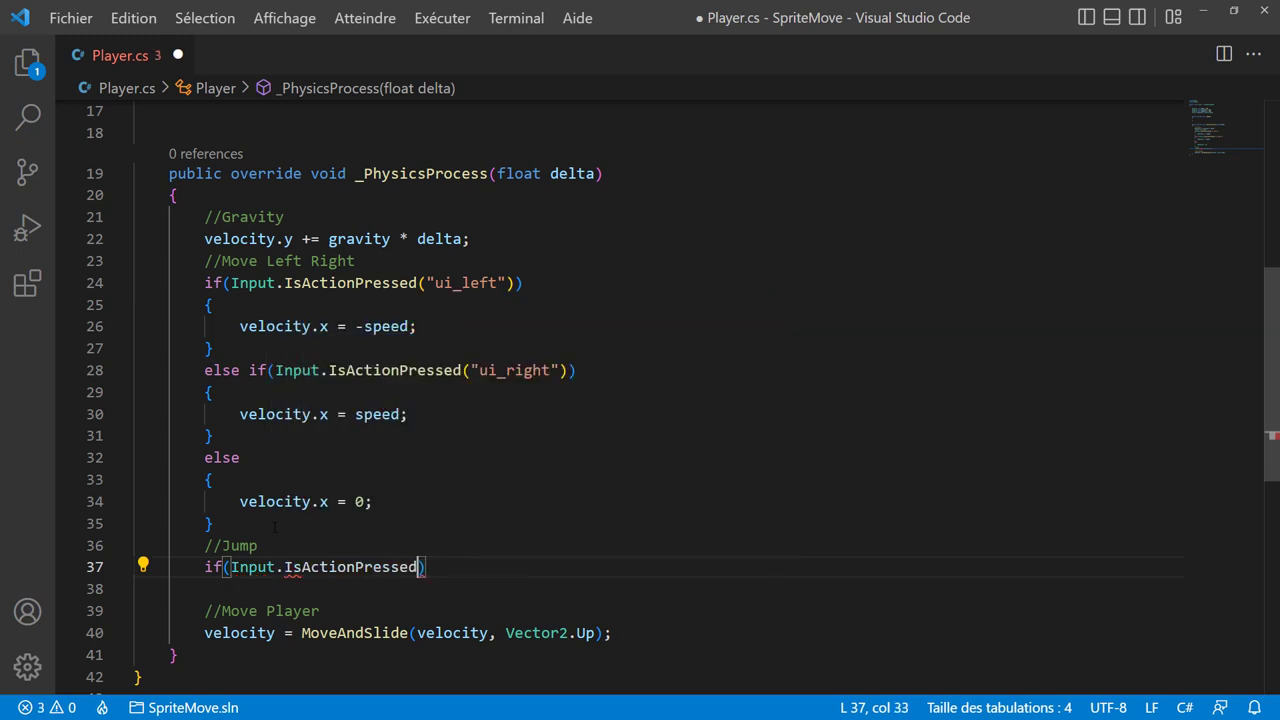
pyautogui.write('(')
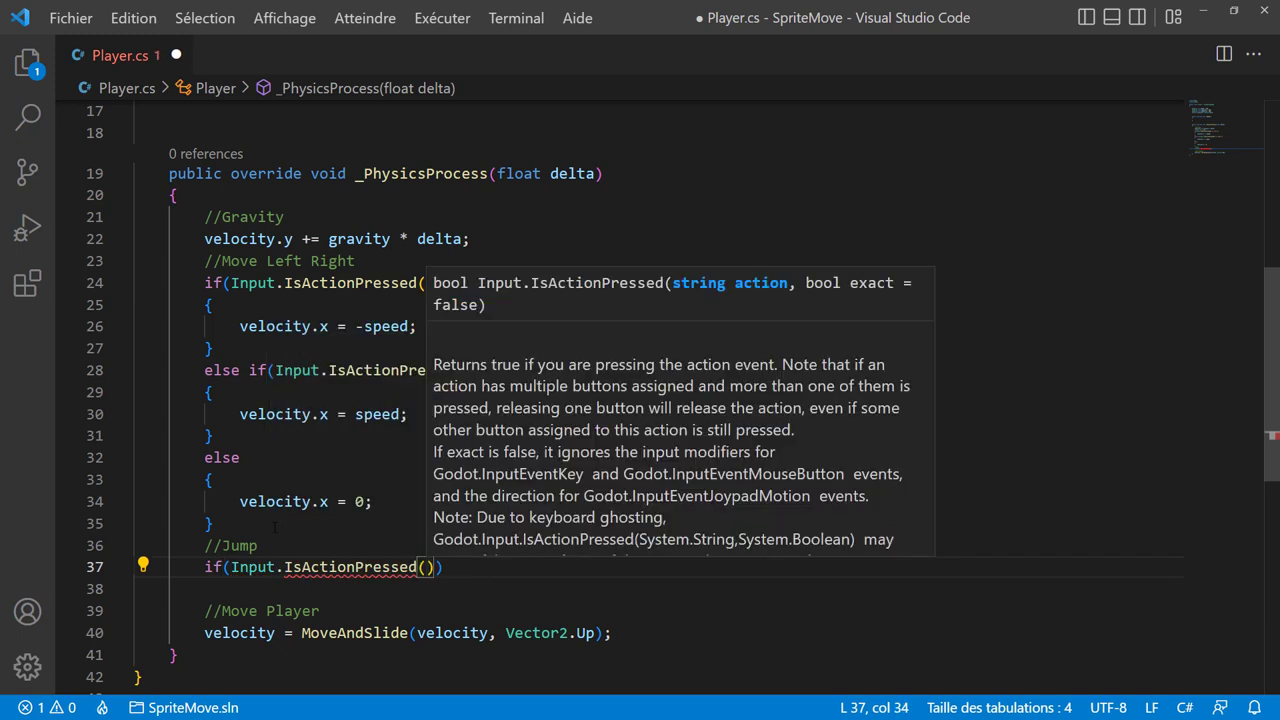
pyautogui.write('"ui')
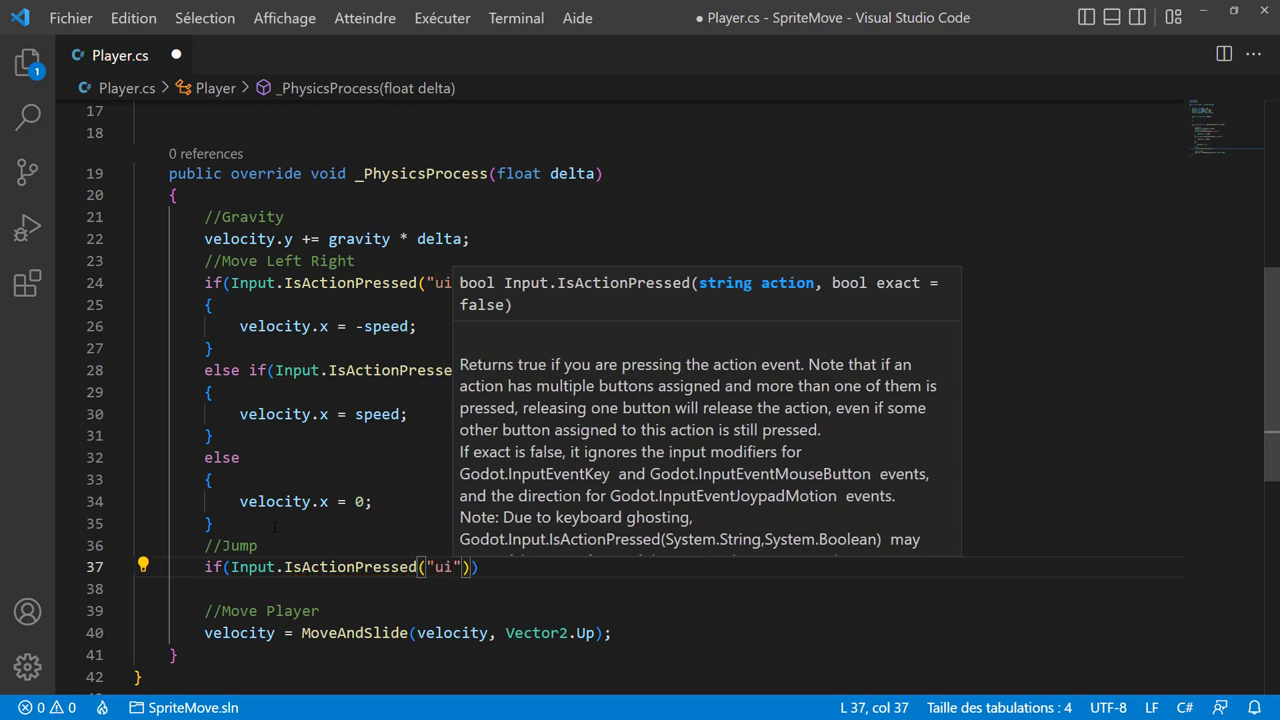
pyautogui.write('_sele')
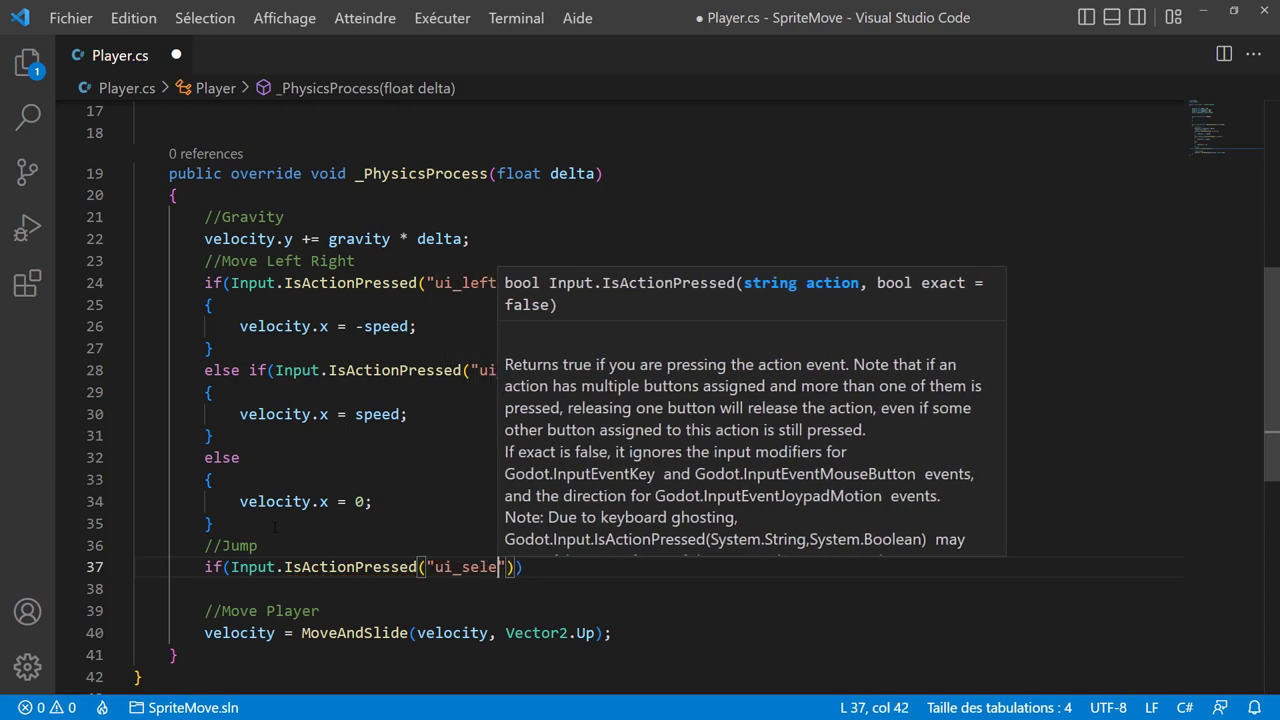
pyautogui.write('ct')
pyautogui.press('End')
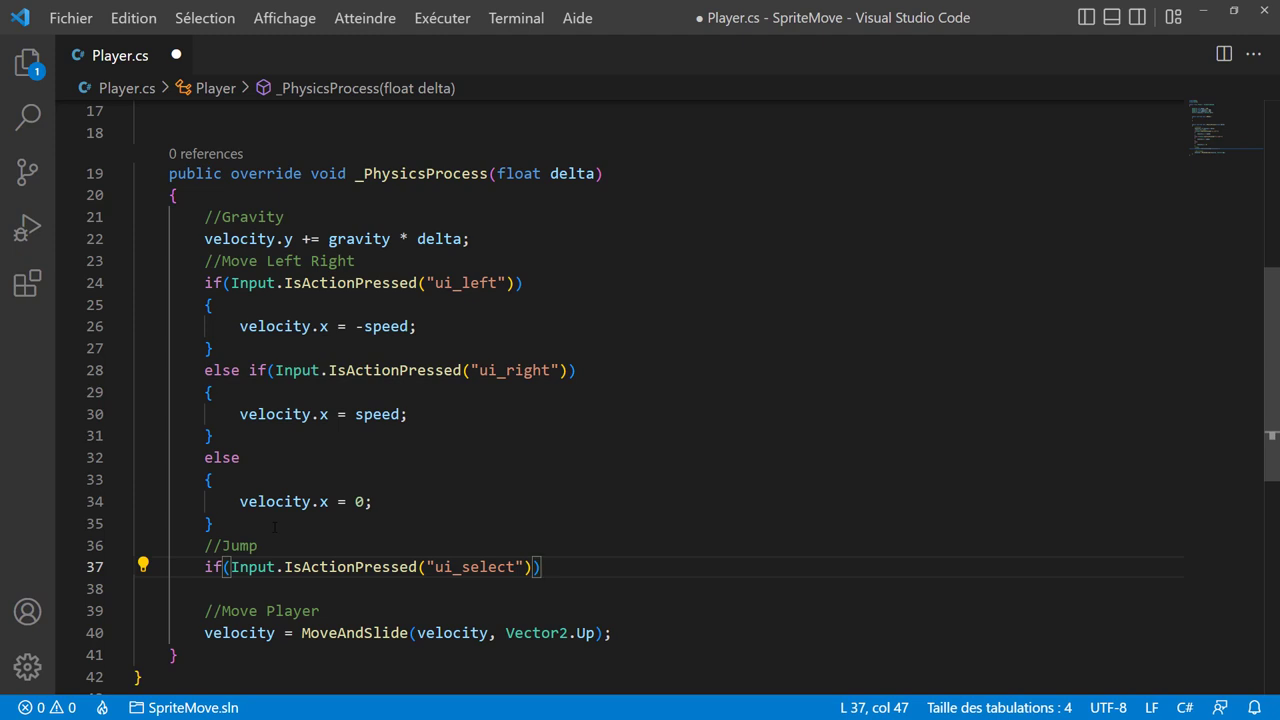
# - Under the jump condition, add velocity.y -= jumpForce; and save Player.cs
pyautogui.press('Return')
pyautogui.press('Tab')
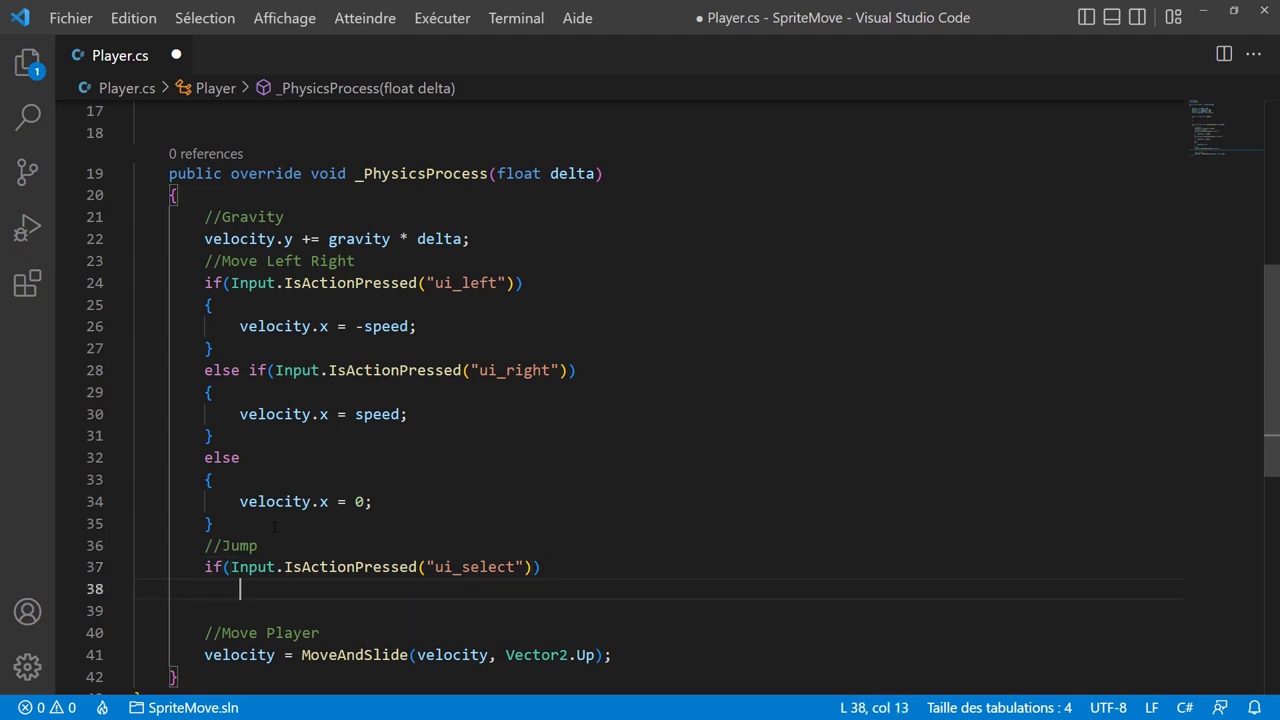
pyautogui.write('ve')
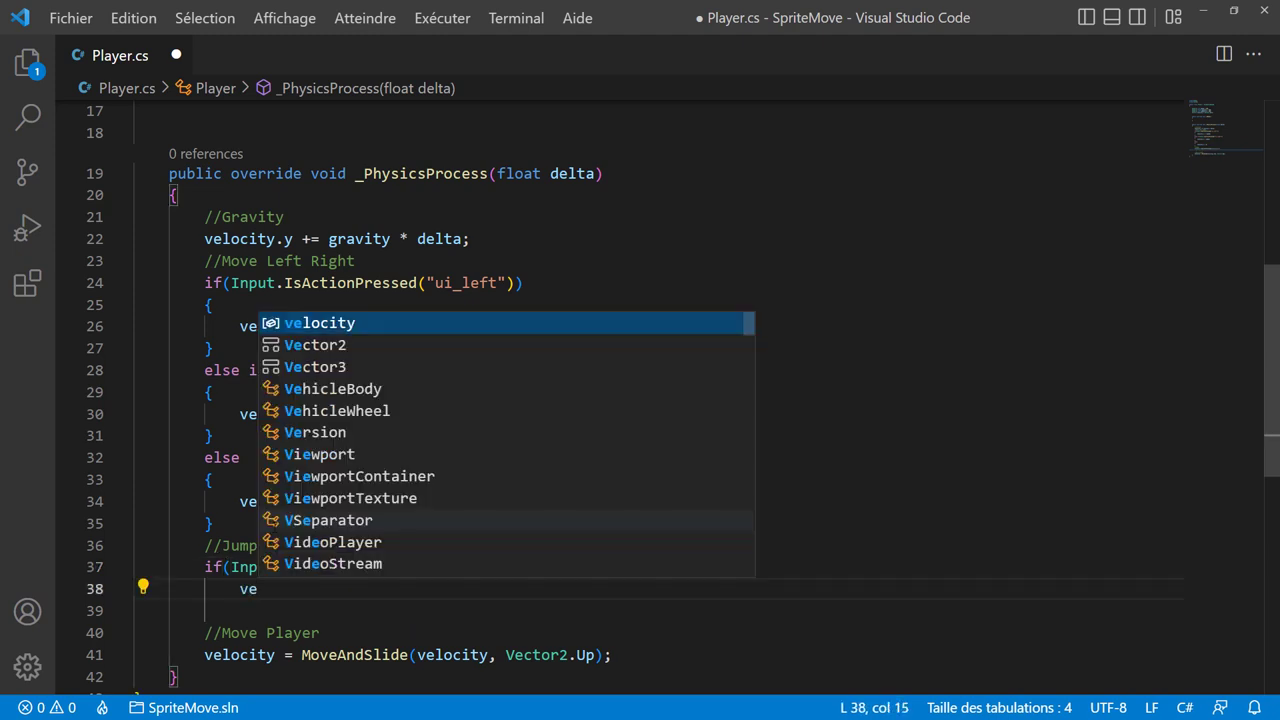
pyautogui.press('Tab')
pyautogui.write('.')
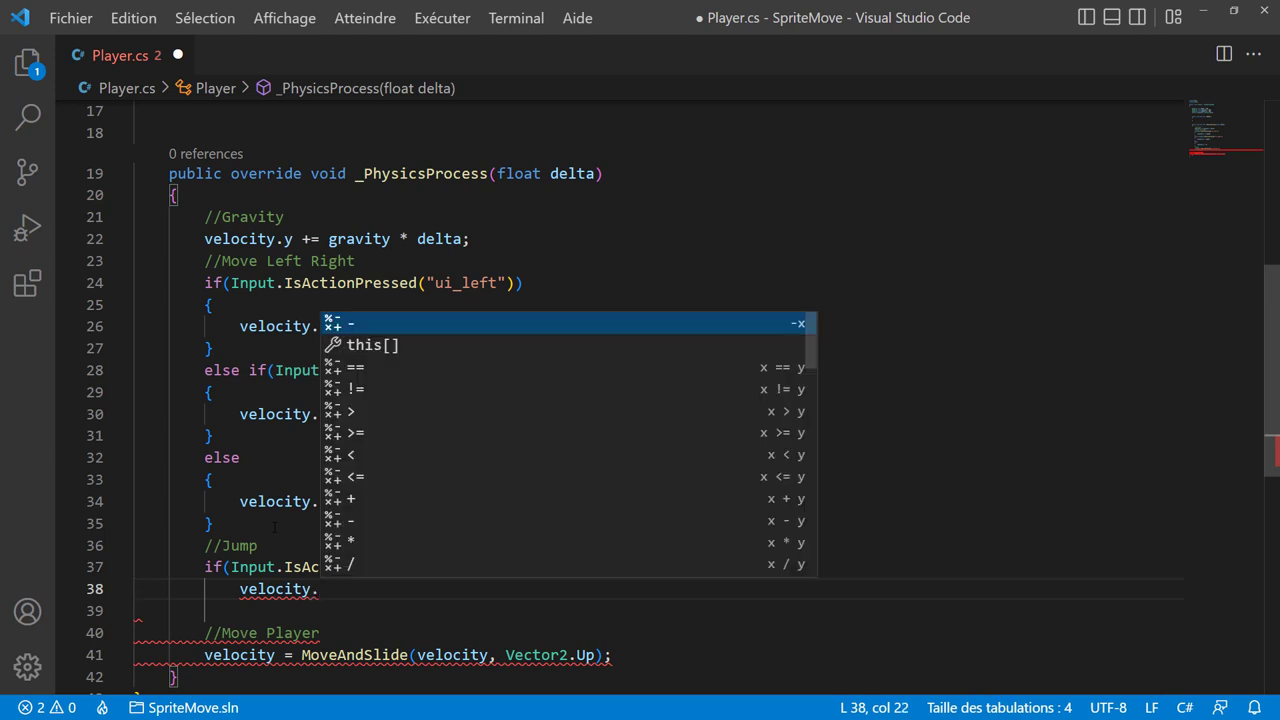
pyautogui.write('y =')
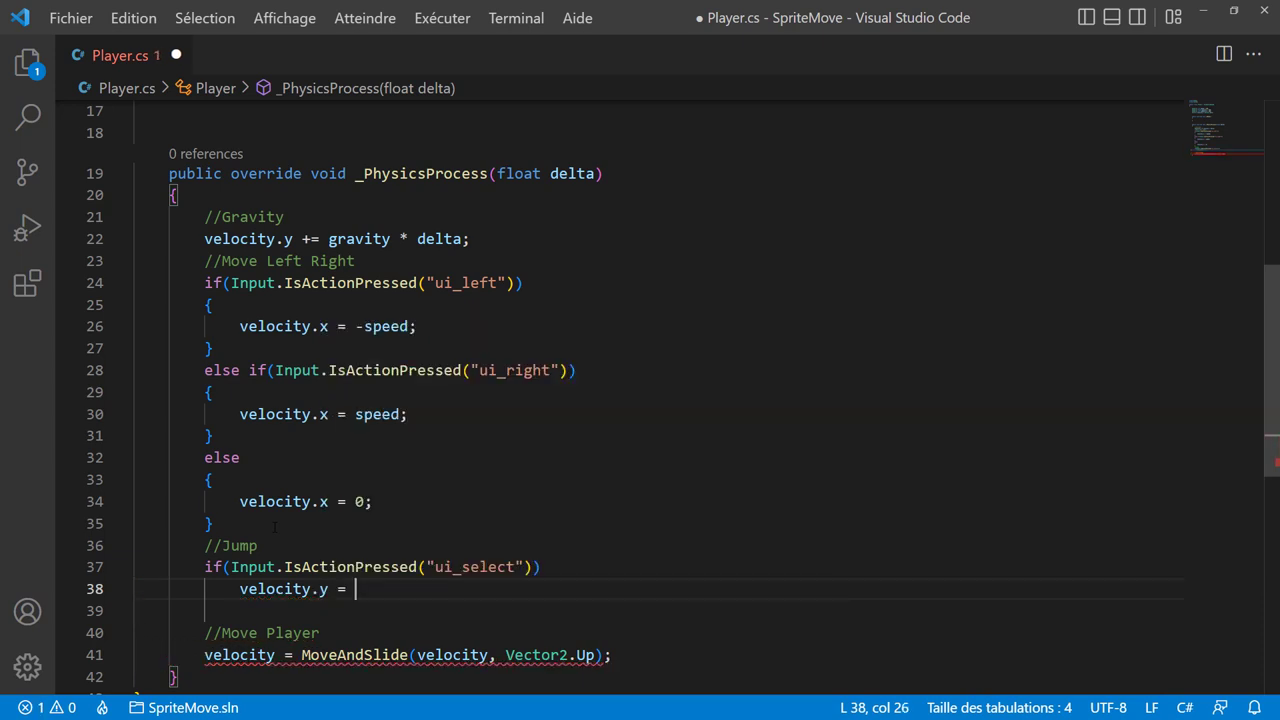
pyautogui.press('BackSpace')
pyautogui.press('BackSpace')
pyautogui.press('BackSpace')
pyautogui.write('-=')
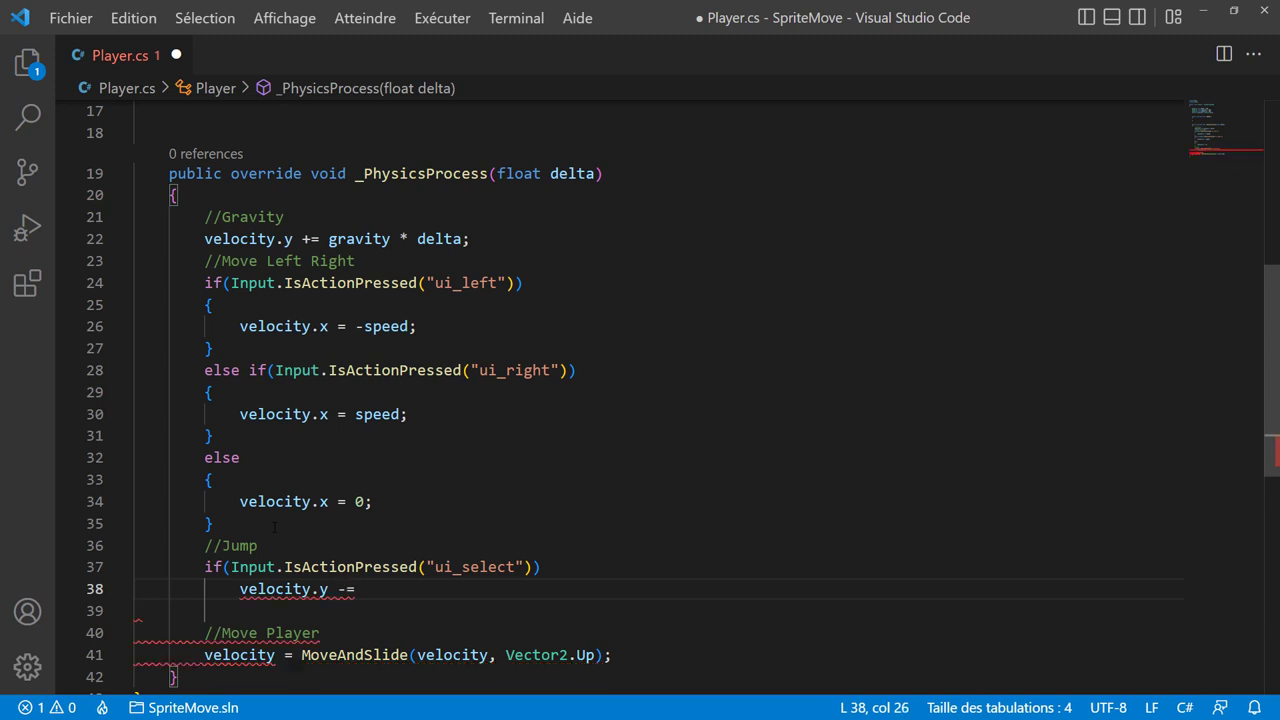
pyautogui.write(' ju')
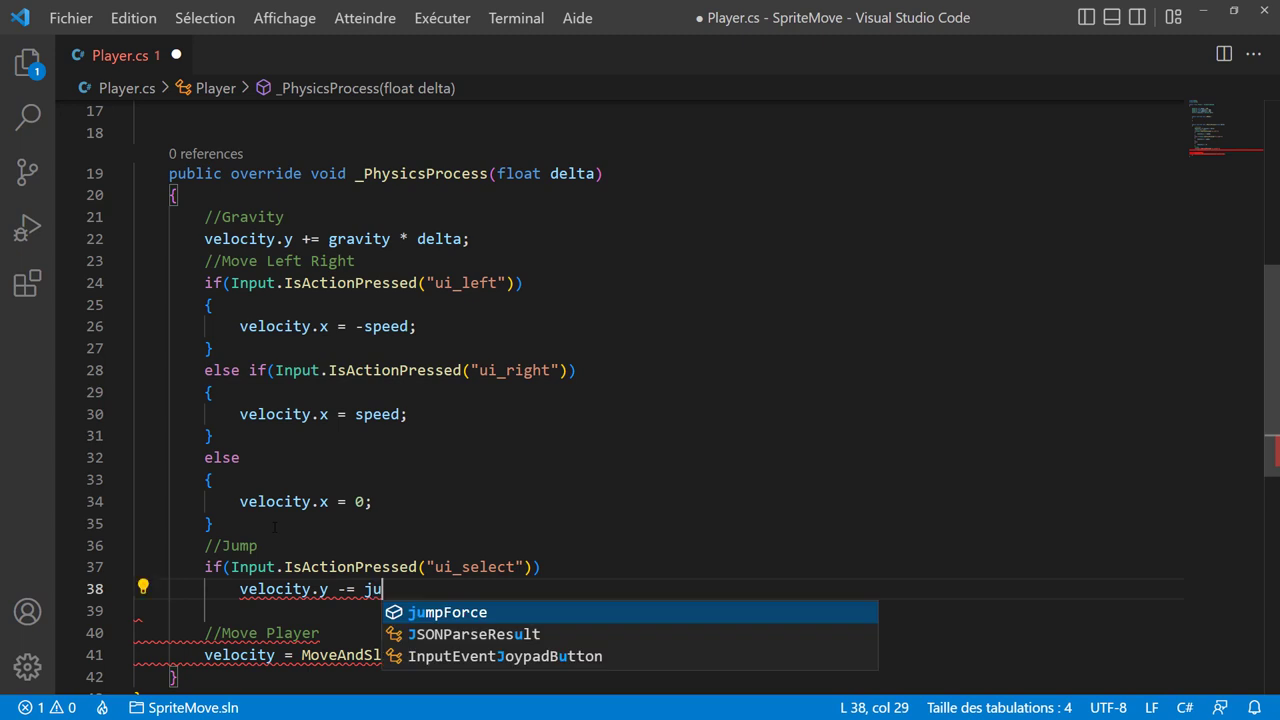
pyautogui.press('Tab')
pyautogui.write(';')
pyautogui.hotkey('ctrl', 's')
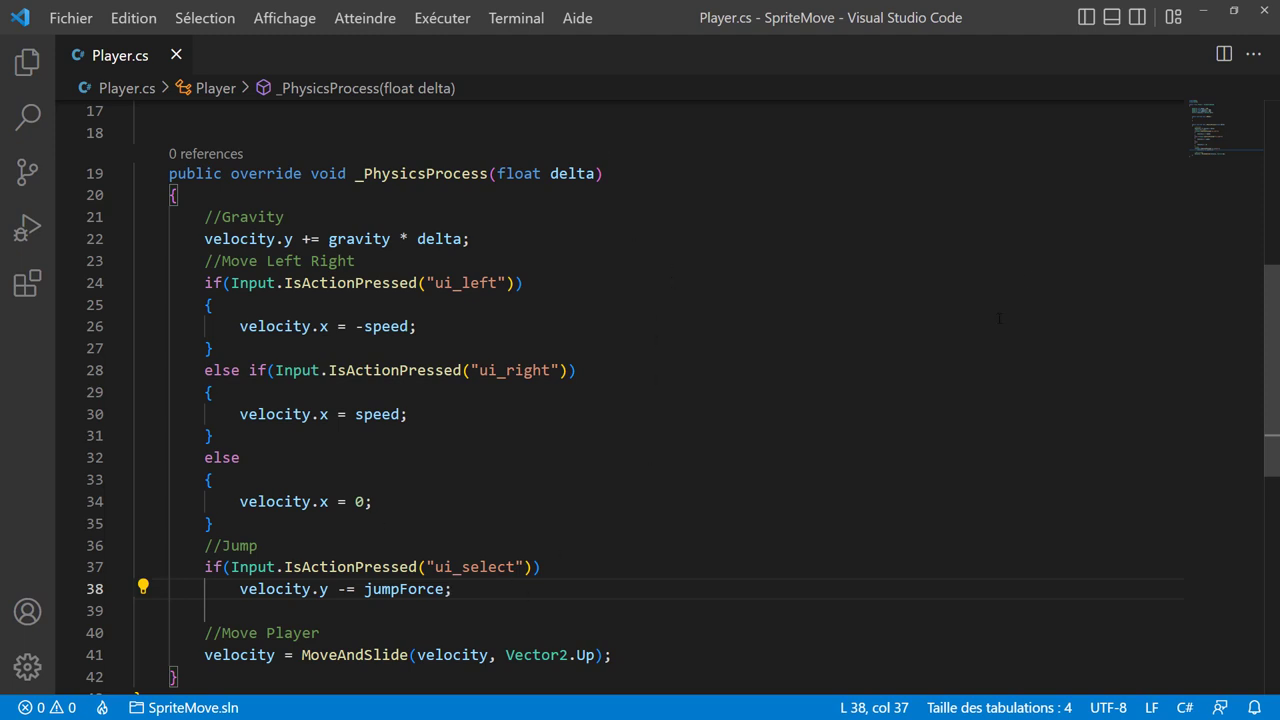
# - Back in Godot, run the game, move left and right, jump once, then stop
pyautogui.click(1203, 10)
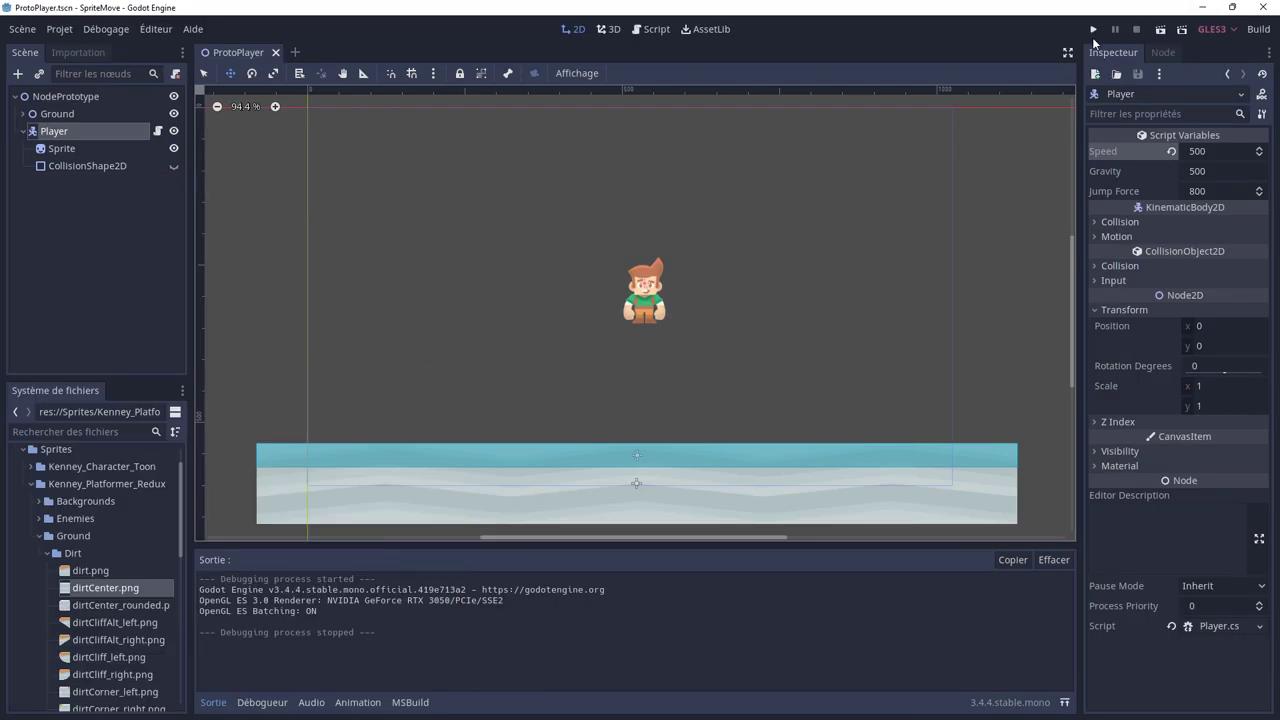
pyautogui.click(1094, 31)
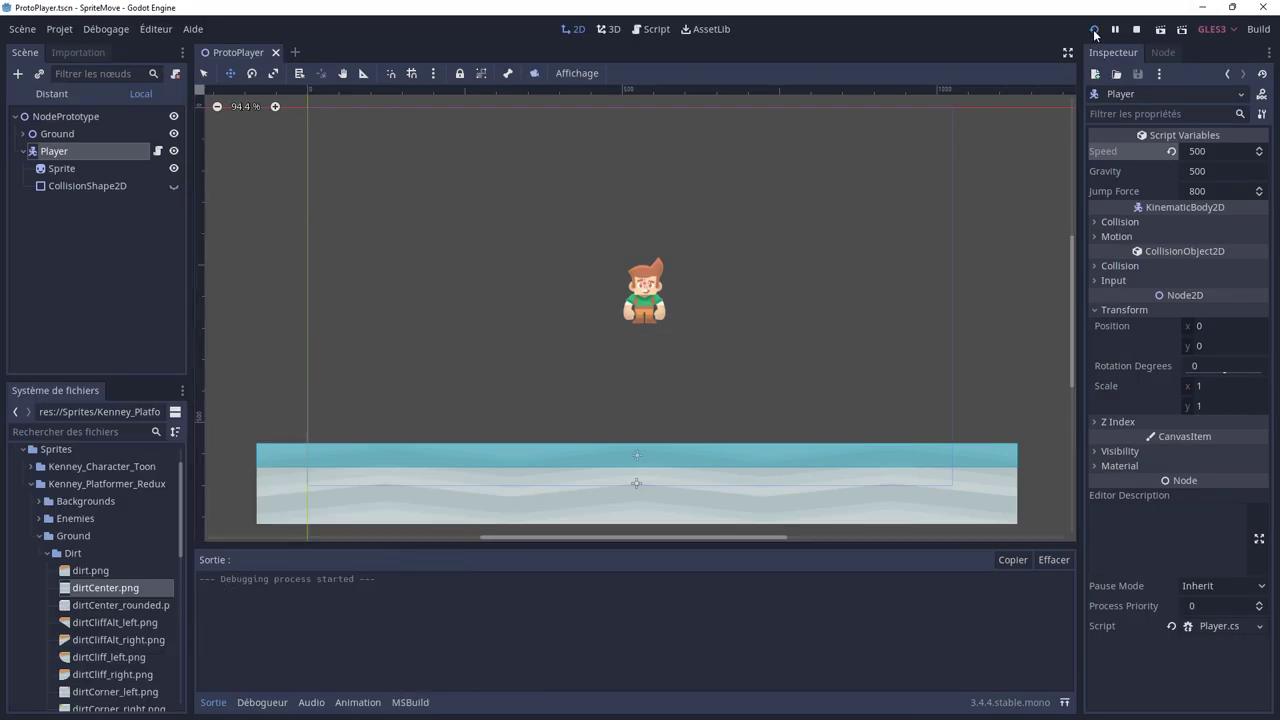
pyautogui.press('Left')
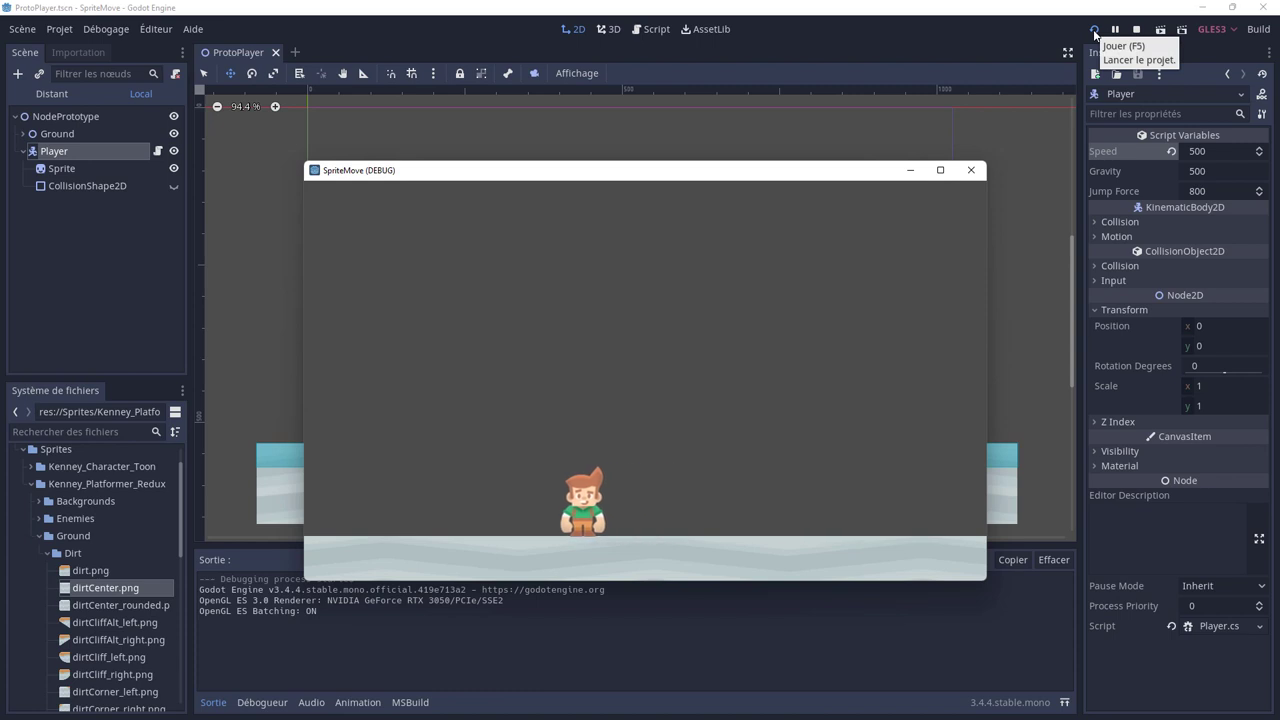
pyautogui.press('Right')
pyautogui.press('space')
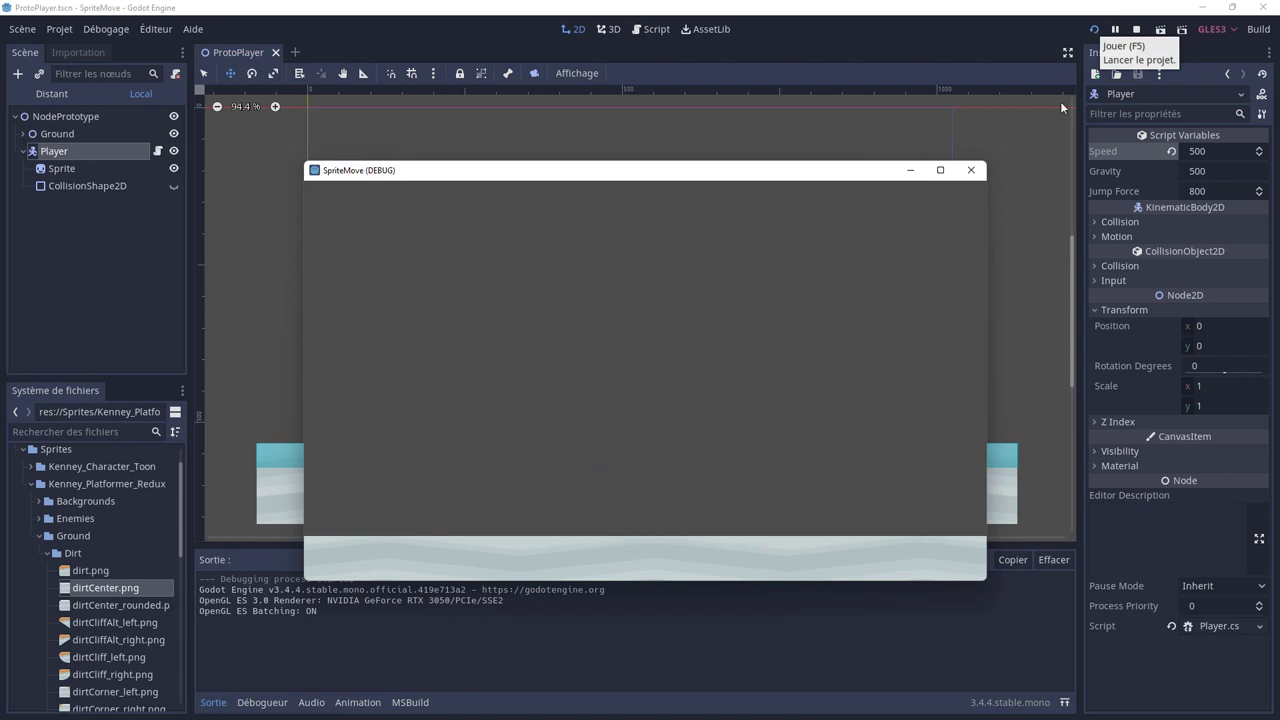
pyautogui.click(970, 170)
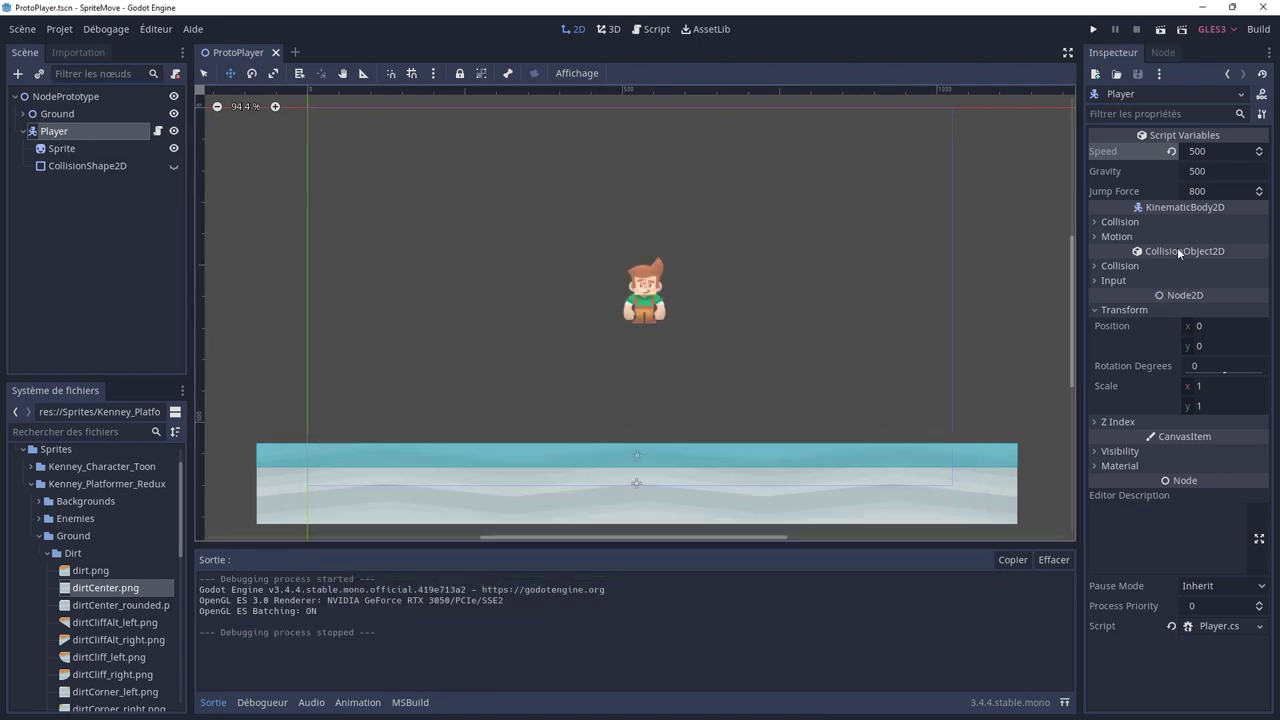
# - Set the Player's Jump Force to 150 and try a jump in the game
pyautogui.click(1205, 191)
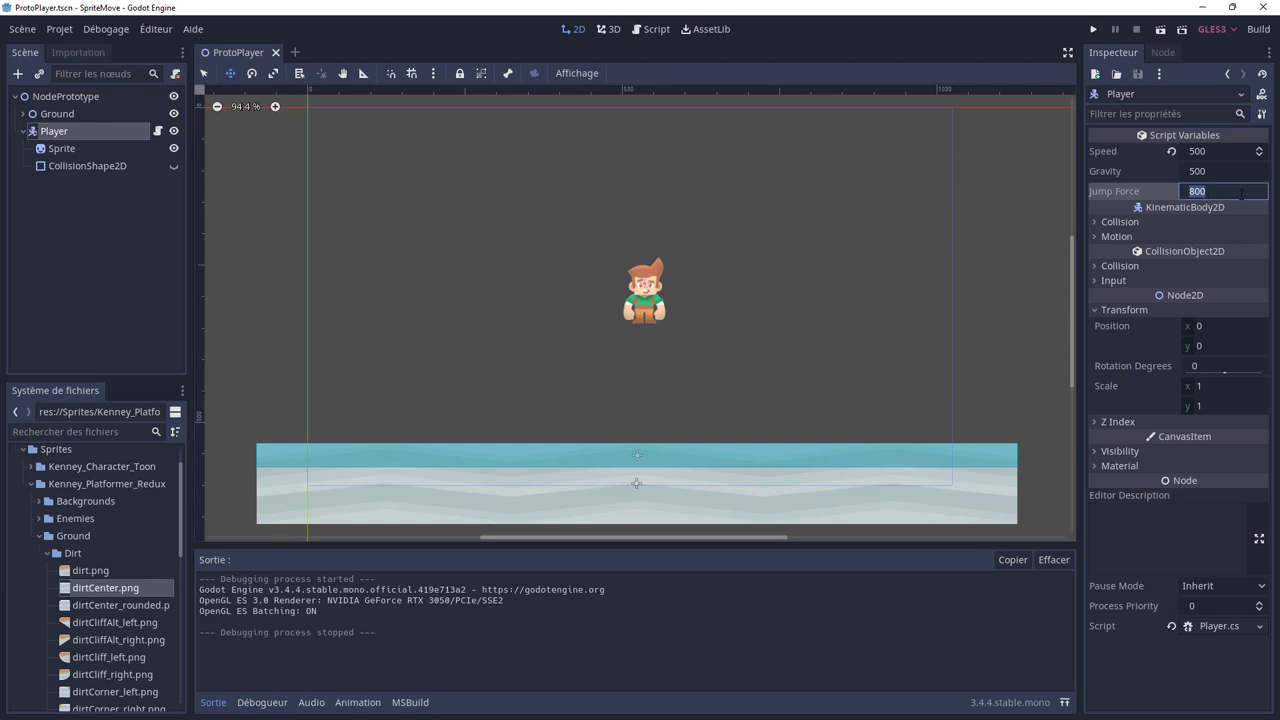
pyautogui.write('150')
pyautogui.click(1095, 30)
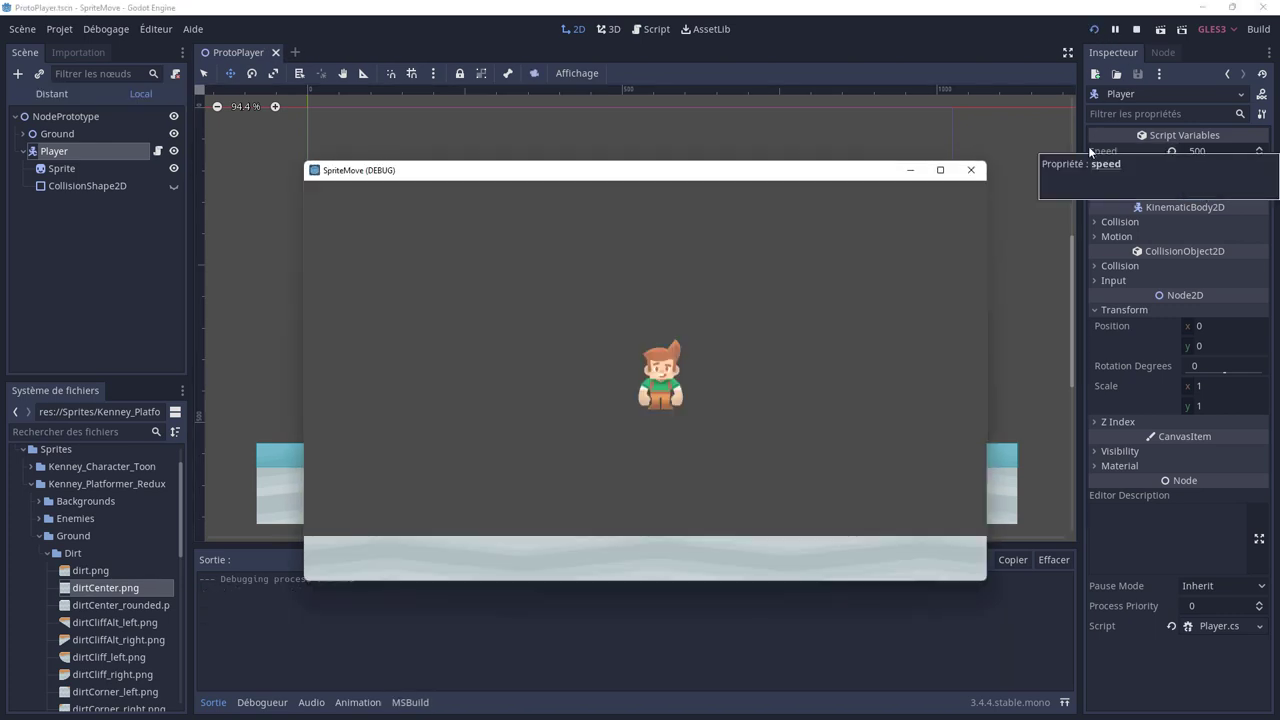
pyautogui.press('space')
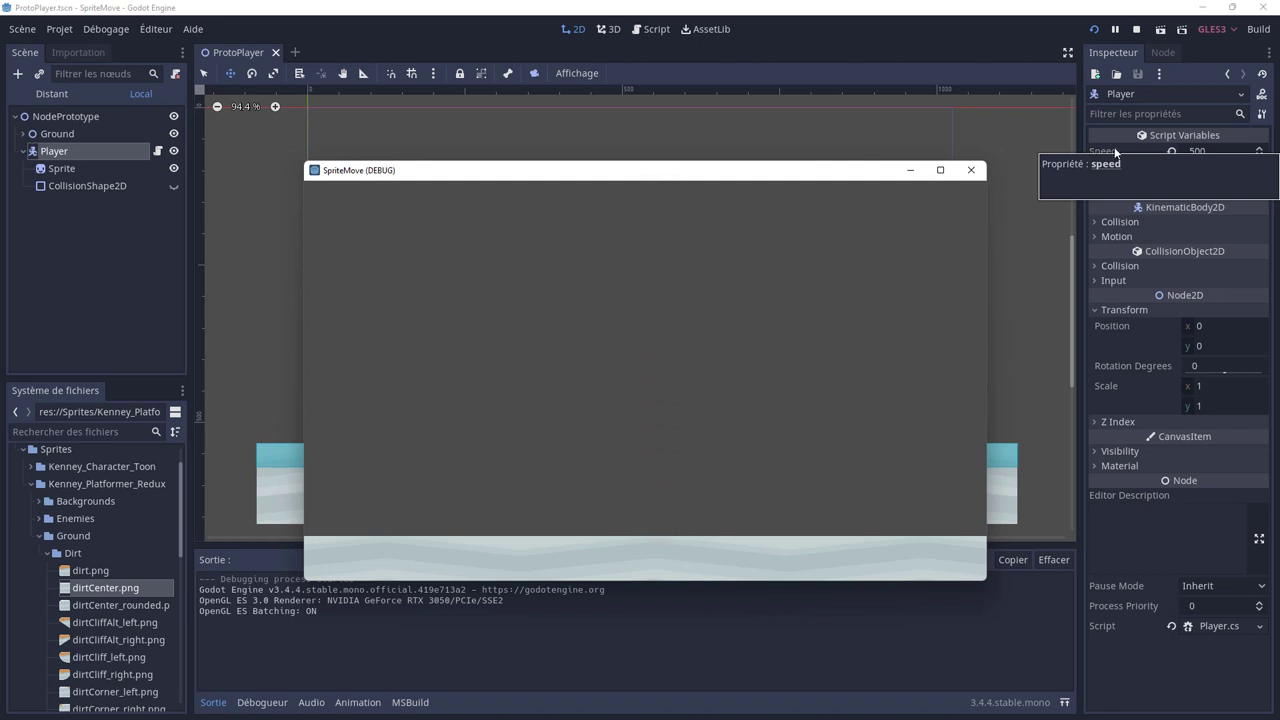
pyautogui.click(970, 170)
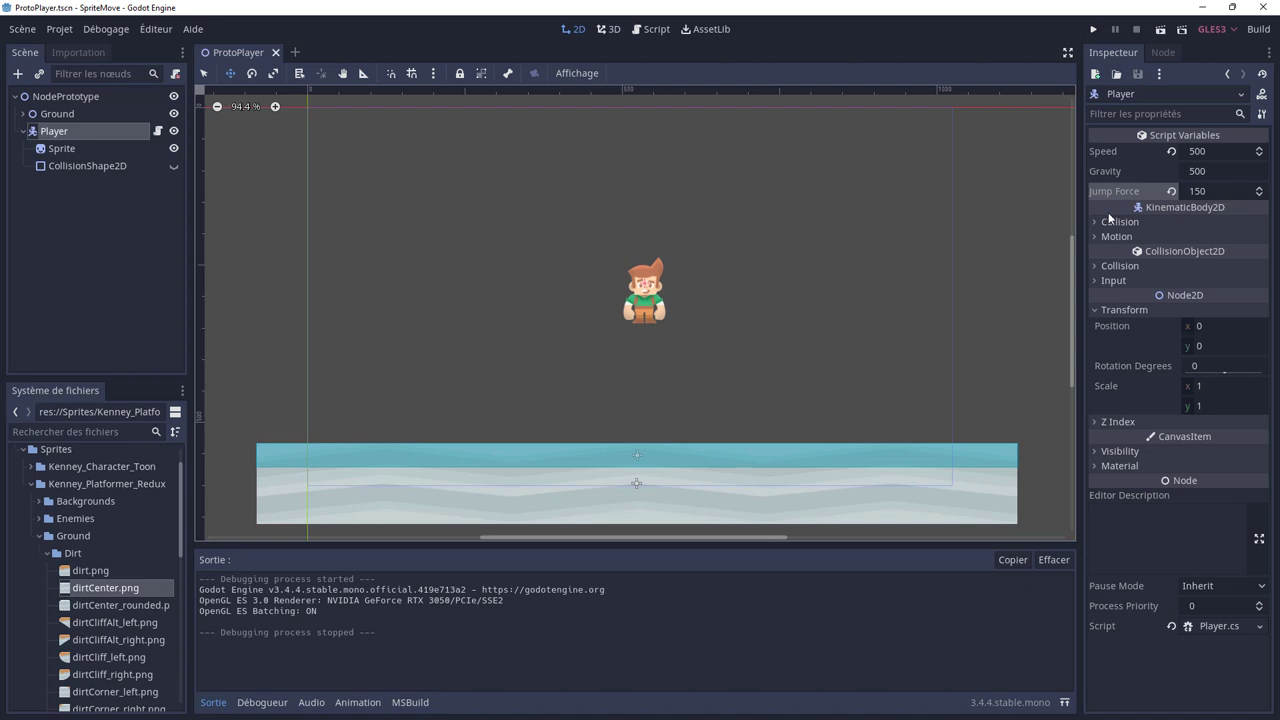
# - Rerun the game and jump several times to check the 150 jump height
pyautogui.click(1093, 31)
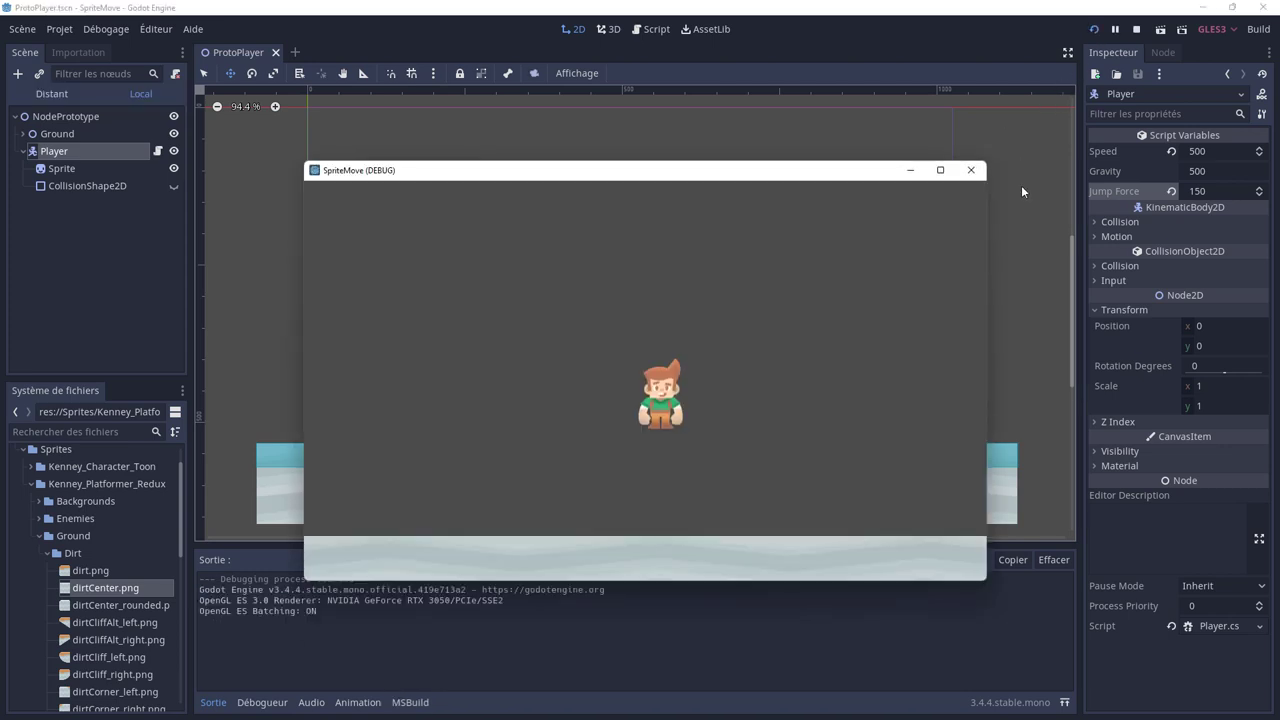
pyautogui.press('space')
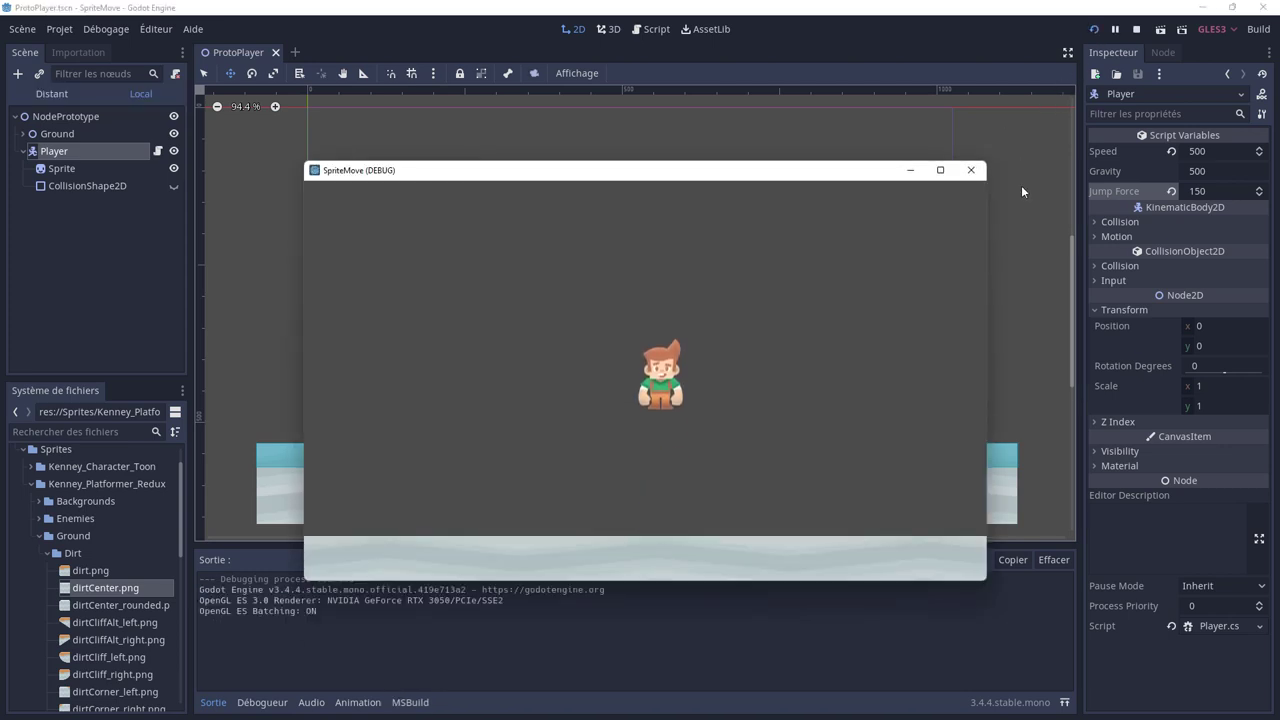
pyautogui.press('space')
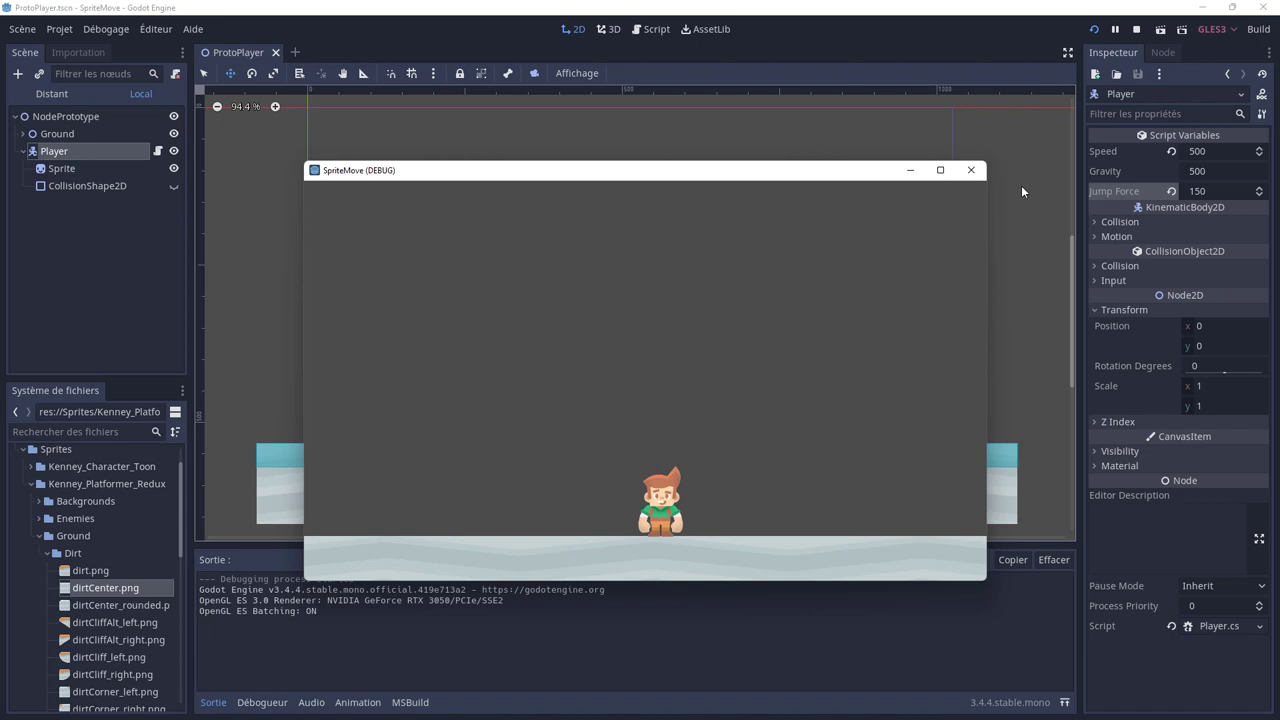
pyautogui.press('space')
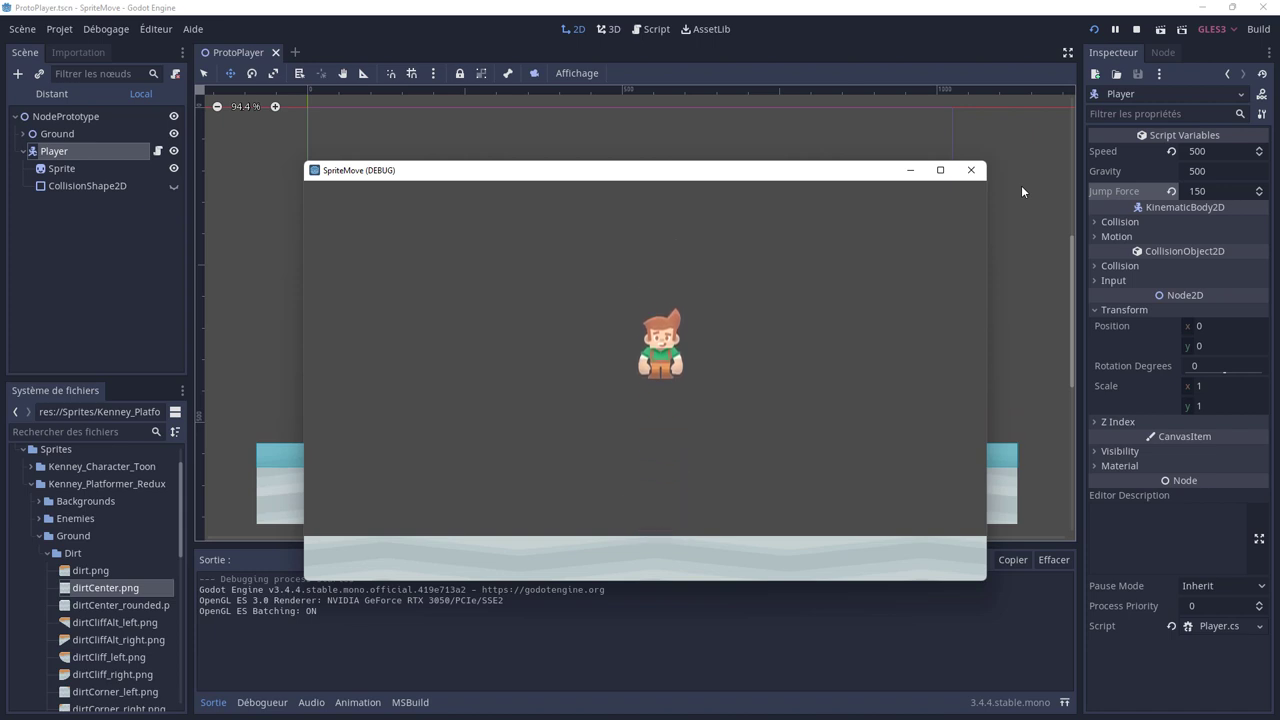
pyautogui.press('space')
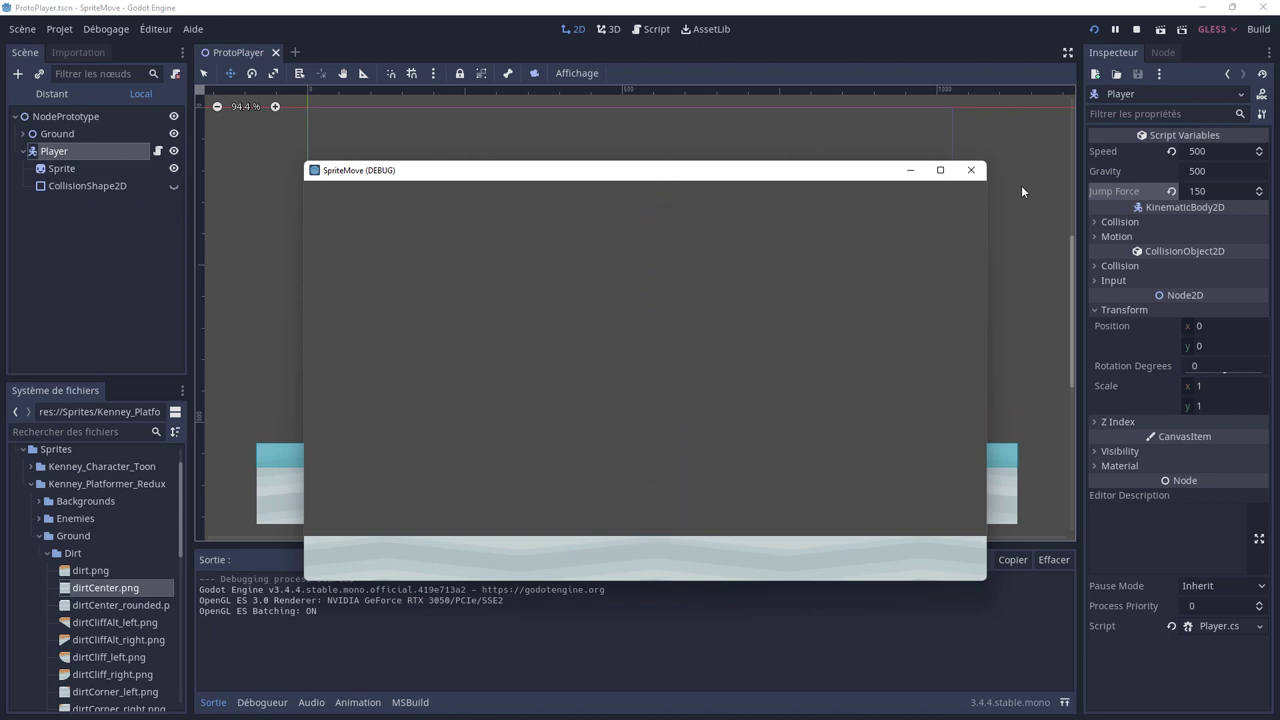
pyautogui.click(970, 170)
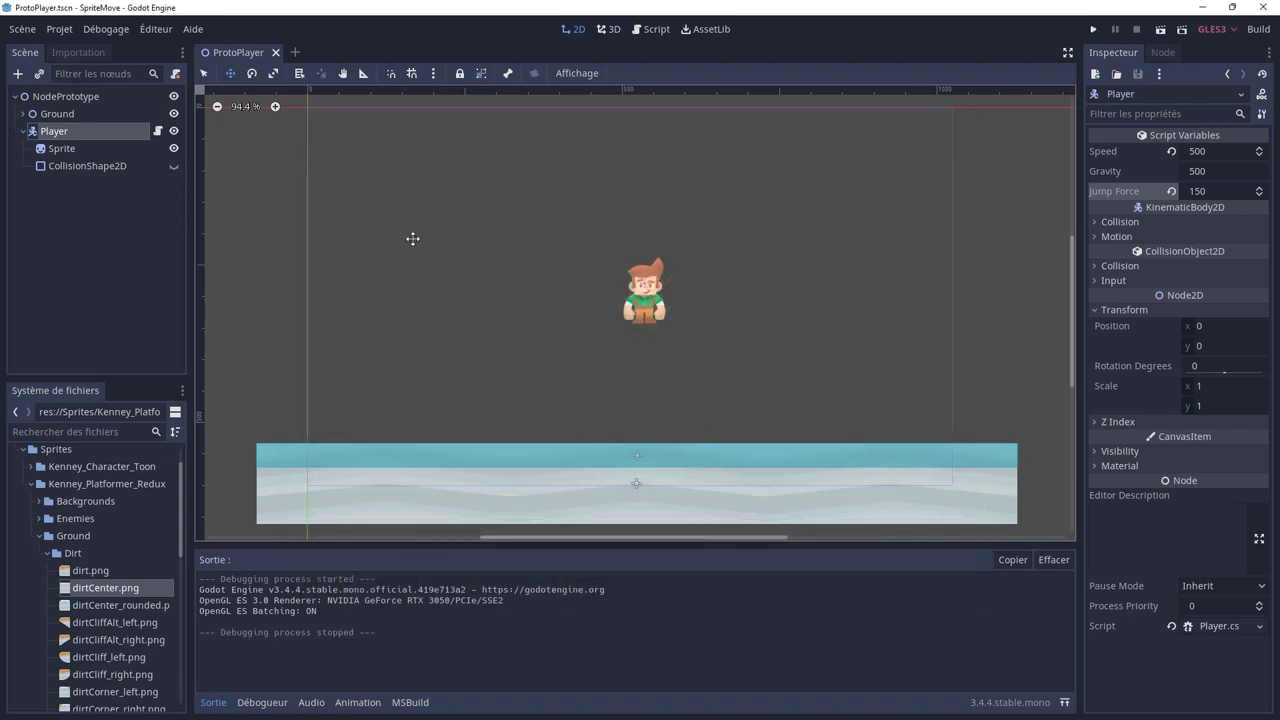
# - Open the Player script and add && IsOnFloor() to the jump condition
pyautogui.click(158, 133)
pyautogui.click(158, 133)
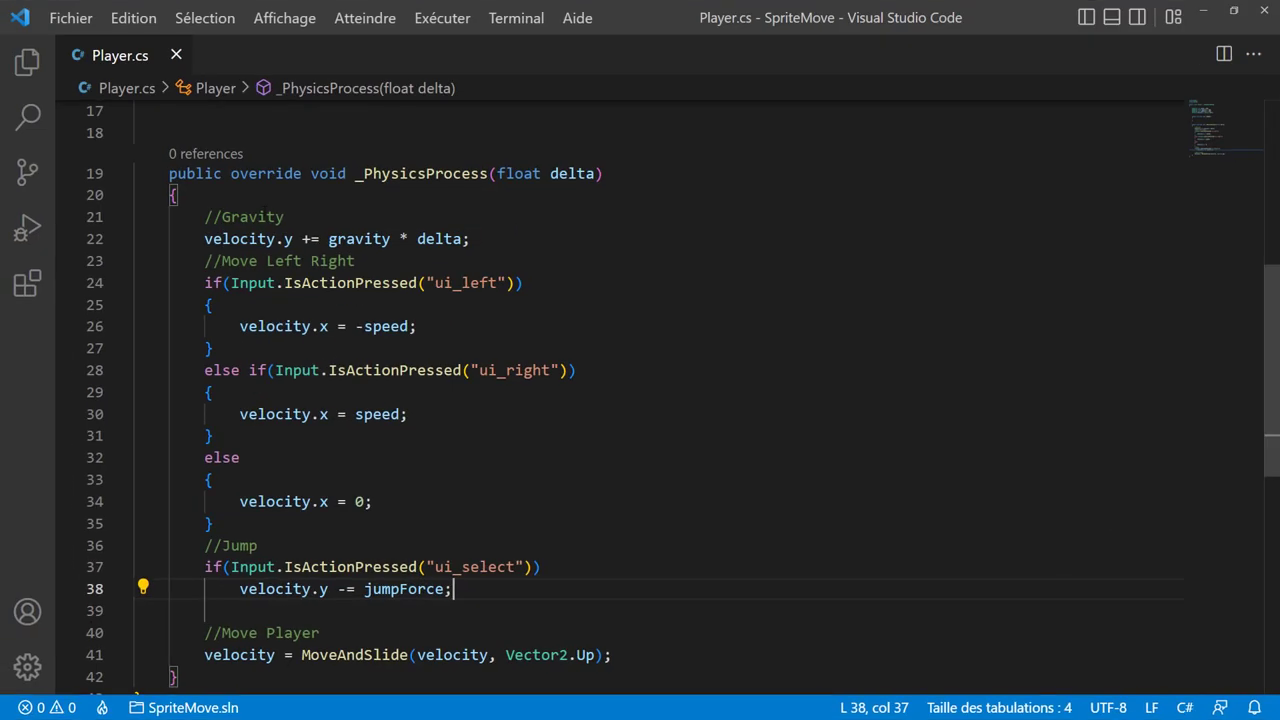
pyautogui.scroll(-1, 598, 493)
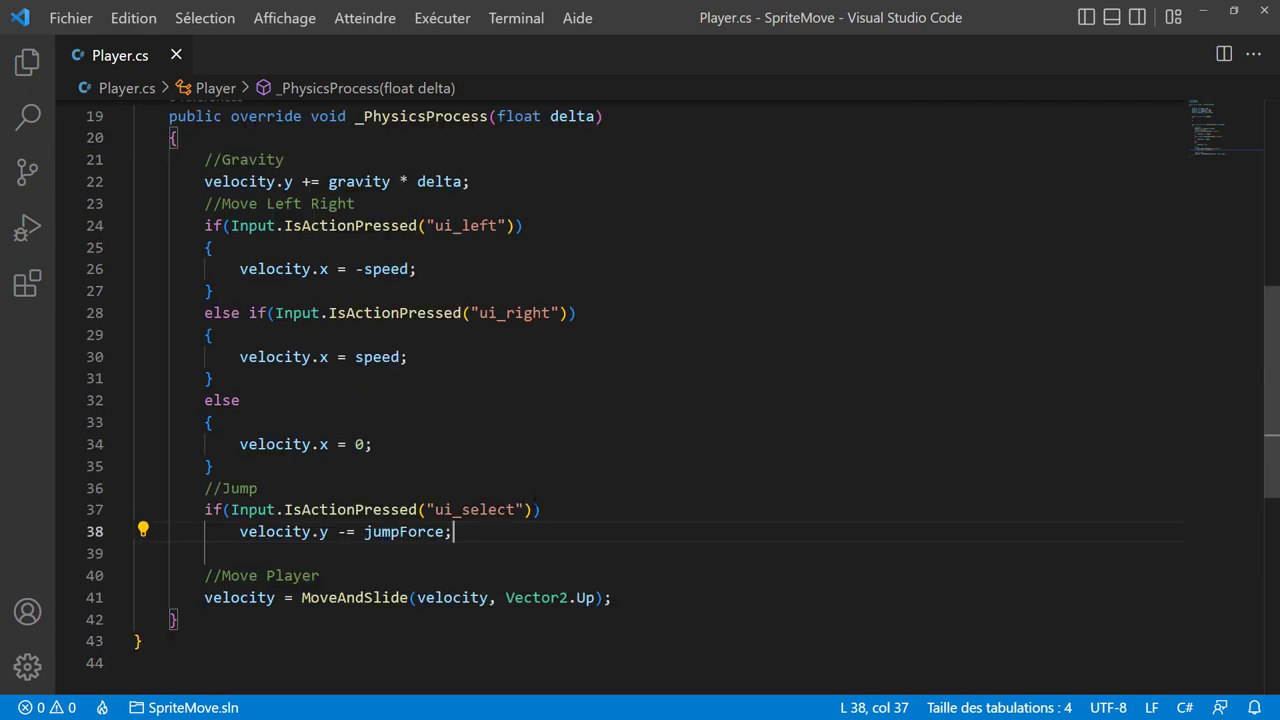
pyautogui.click(533, 509)
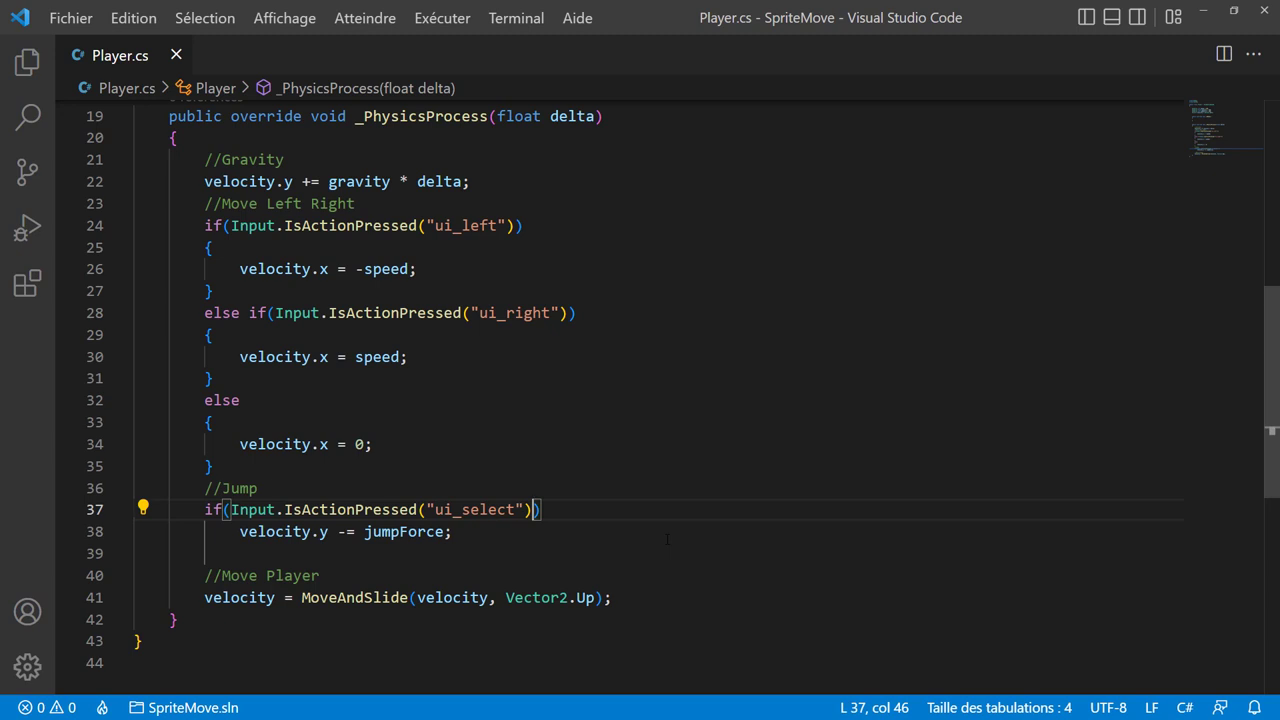
pyautogui.write('&&&')
pyautogui.press('BackSpace')
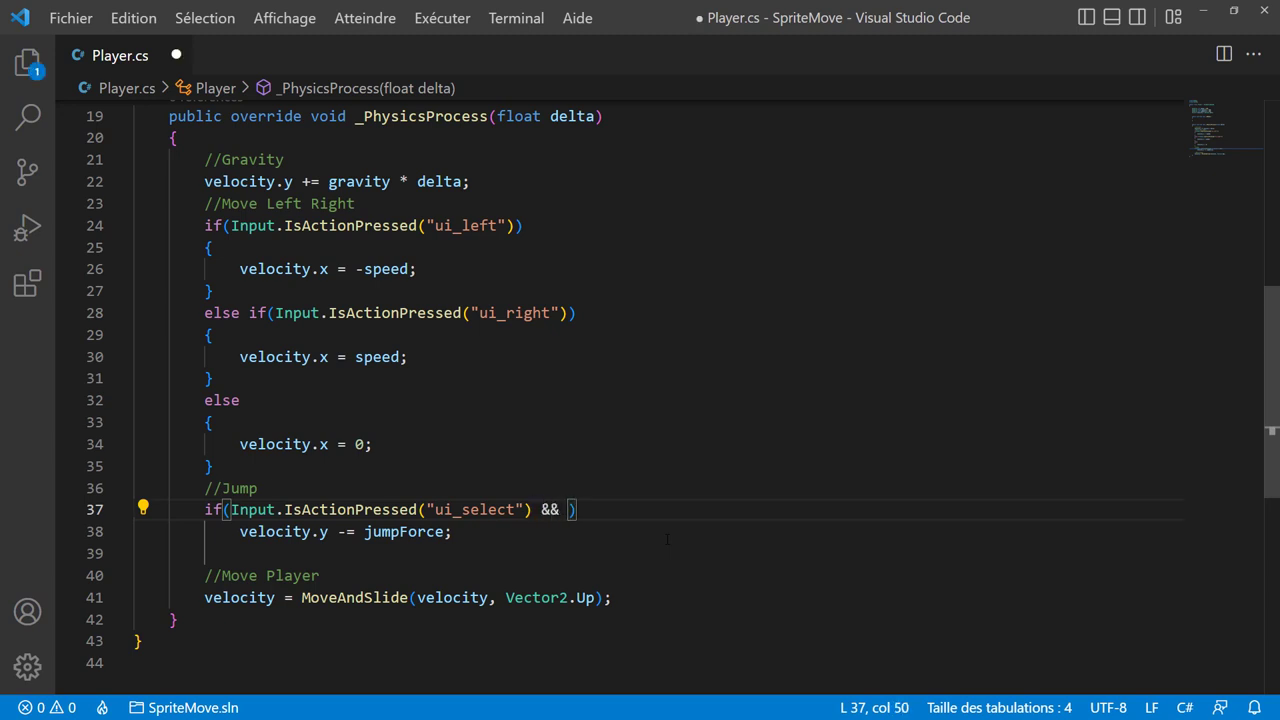
pyautogui.write('ison')
pyautogui.press('Down')
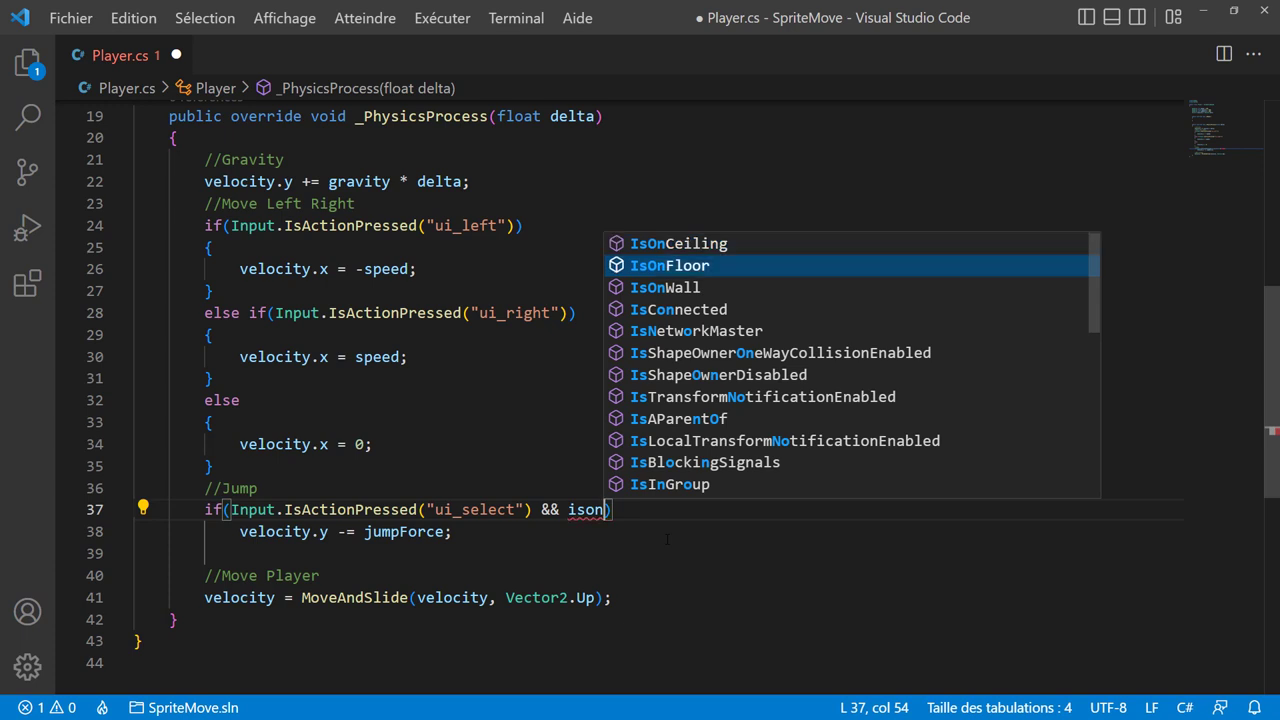
pyautogui.press('Return')
pyautogui.write('(=')
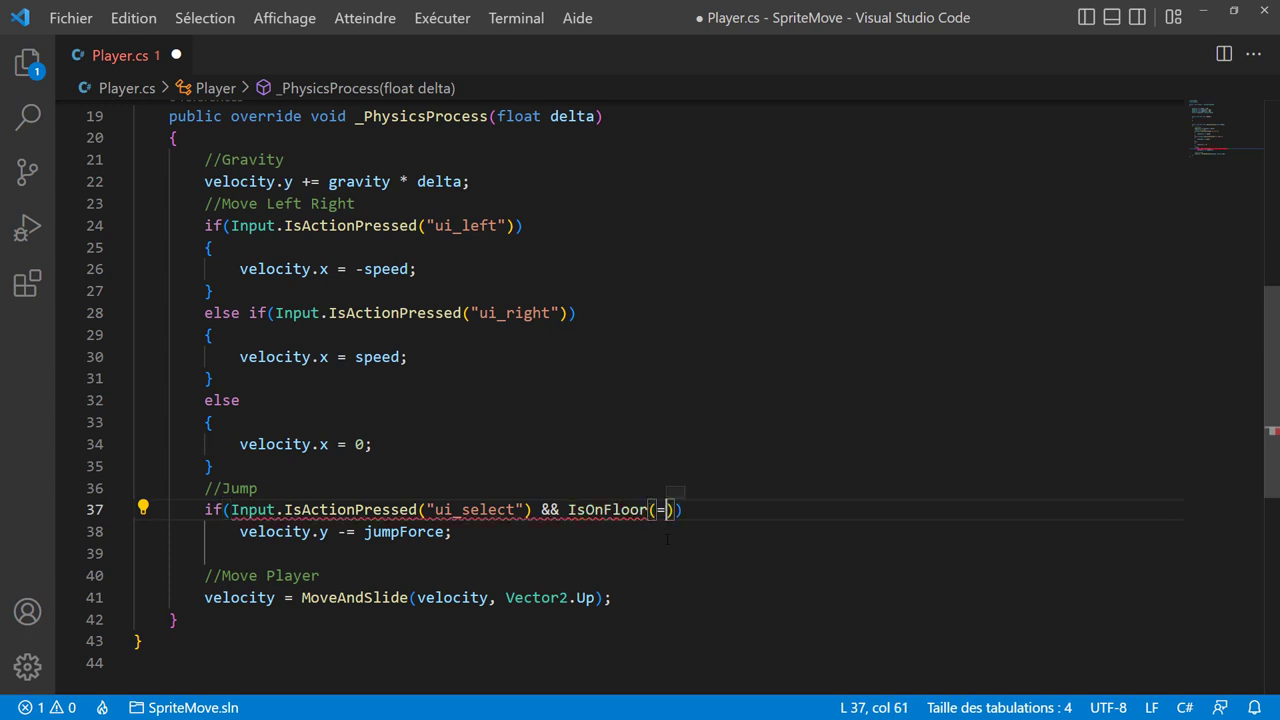
pyautogui.press('BackSpace')
pyautogui.click(722, 560)
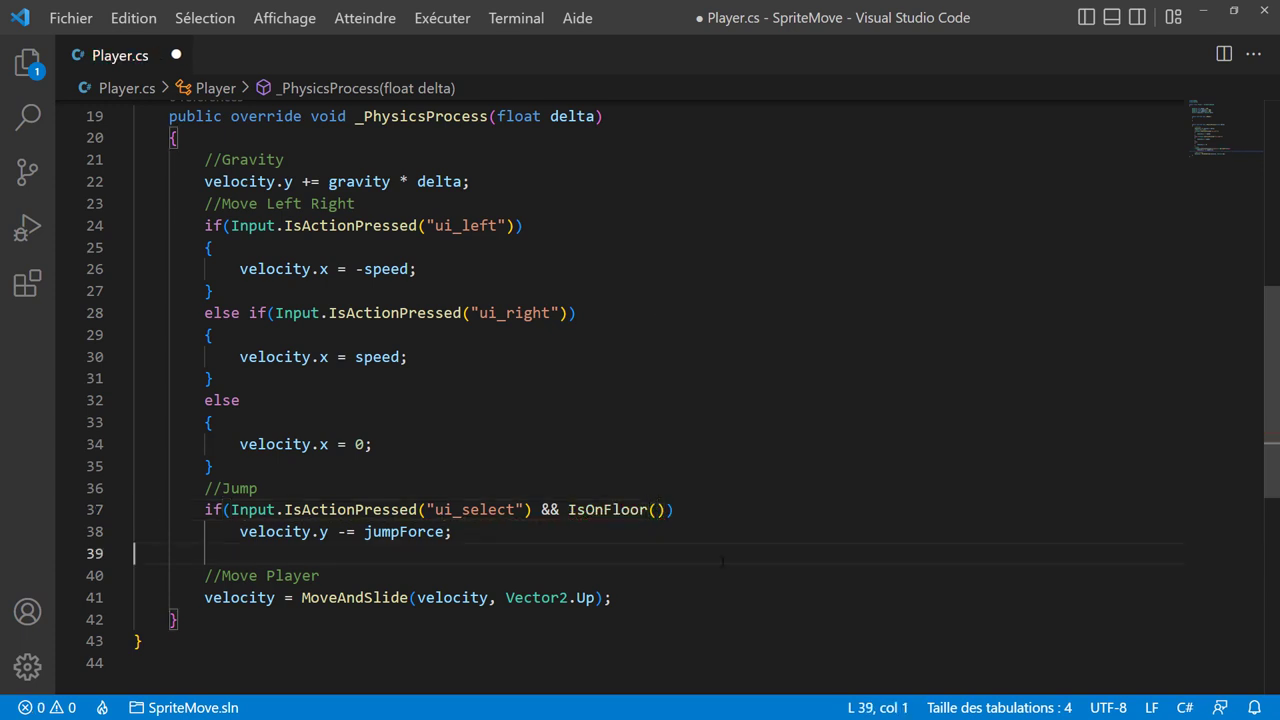
# - Replace IsOnFloor on line 37 with the IntelliSense suggestion, save, and return to Godot
pyautogui.doubleClick(606, 510)
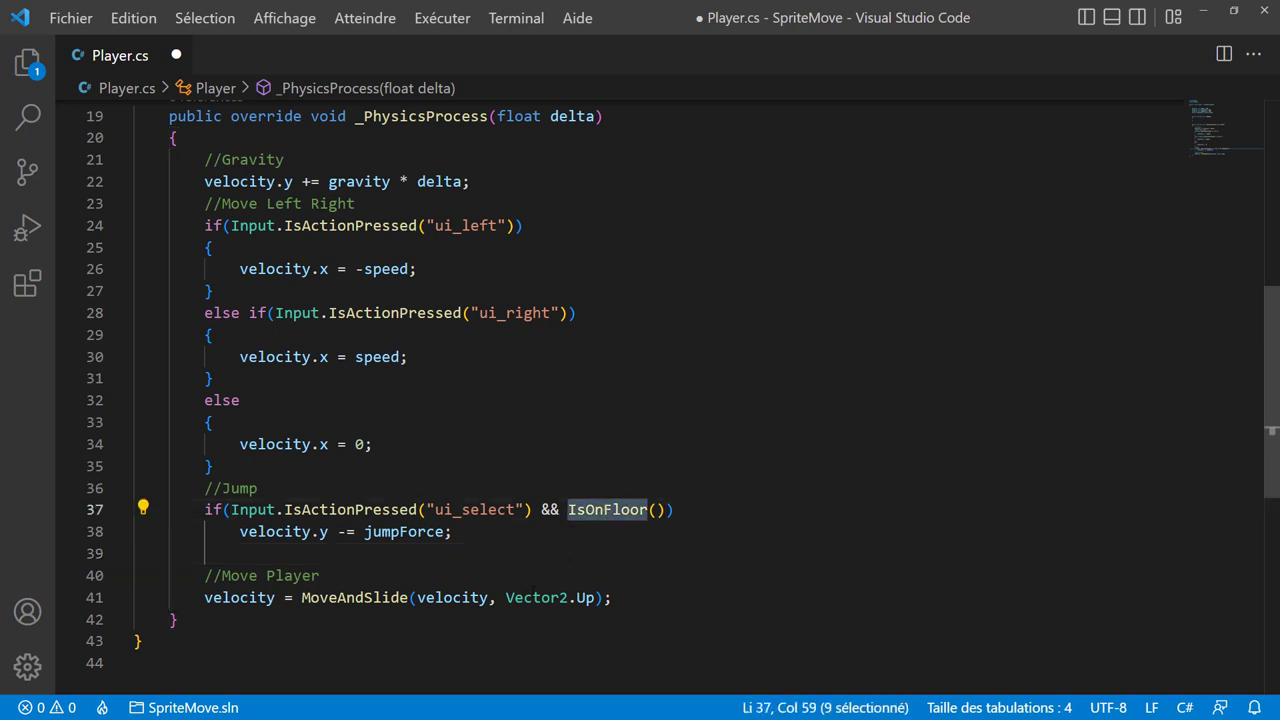
pyautogui.doubleClick(526, 597)
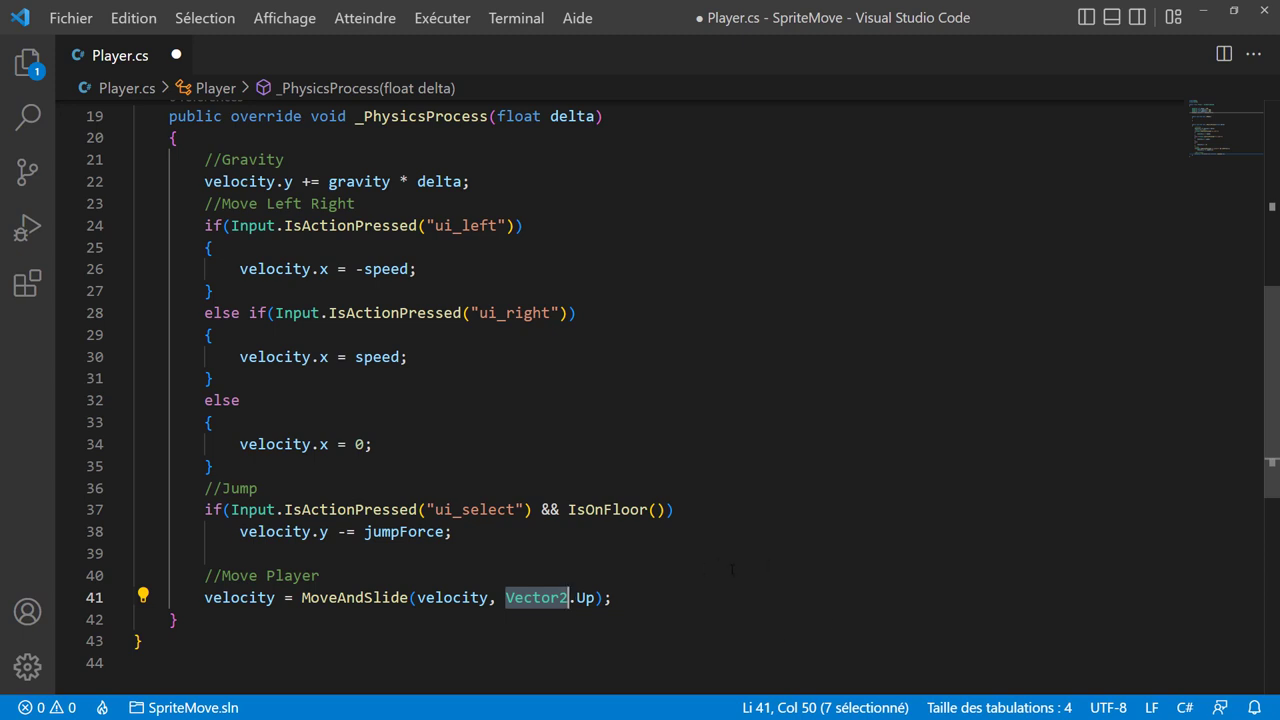
pyautogui.doubleClick(610, 511)
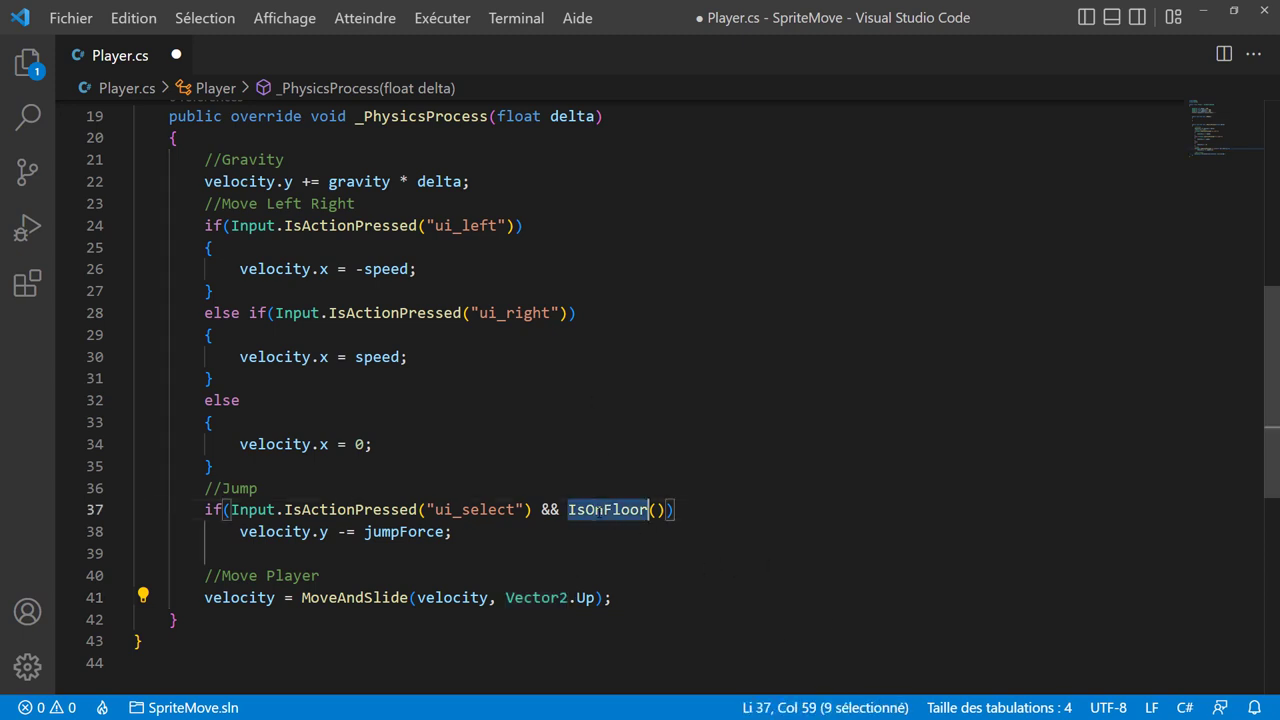
pyautogui.write('is')
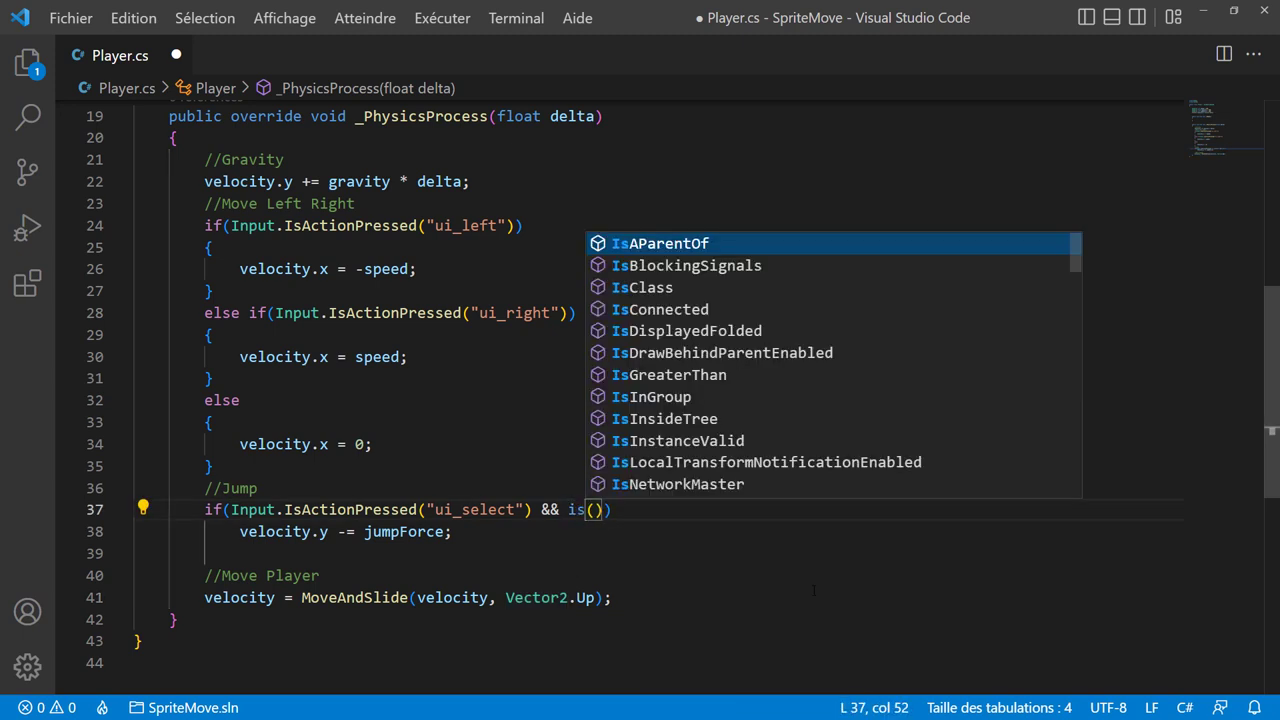
pyautogui.write('on')
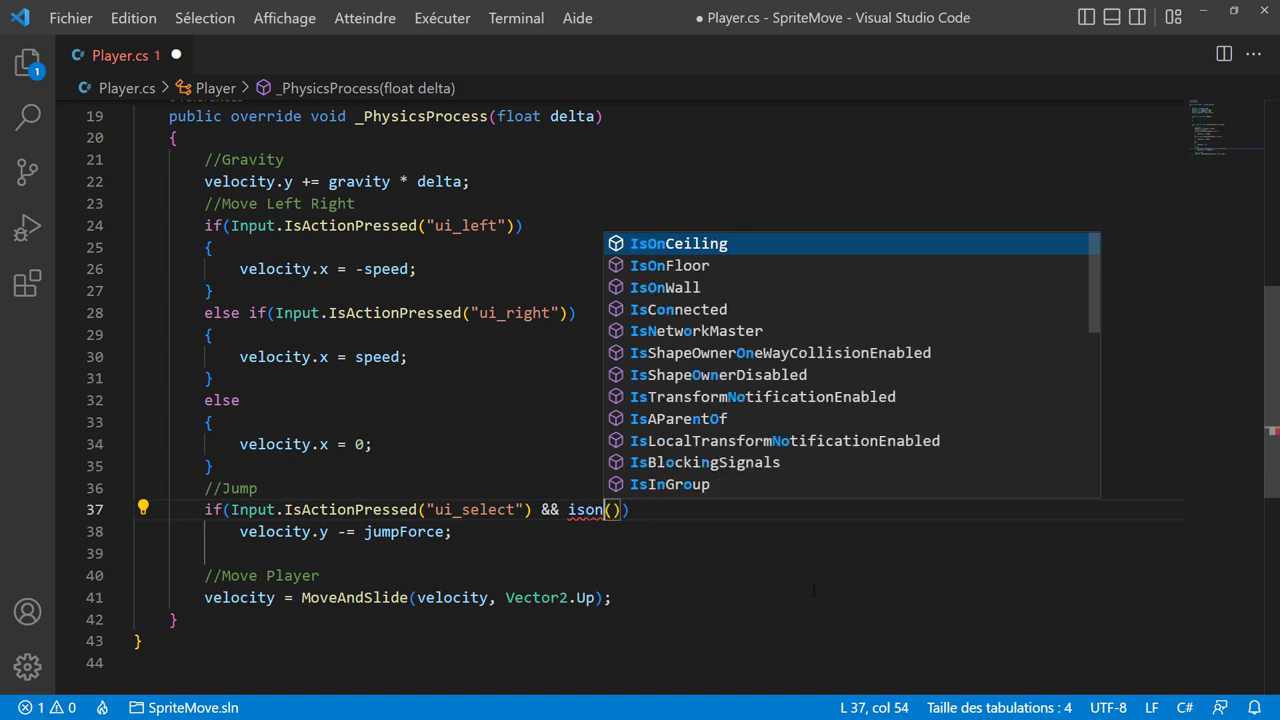
pyautogui.press('Down')
pyautogui.press('Down')
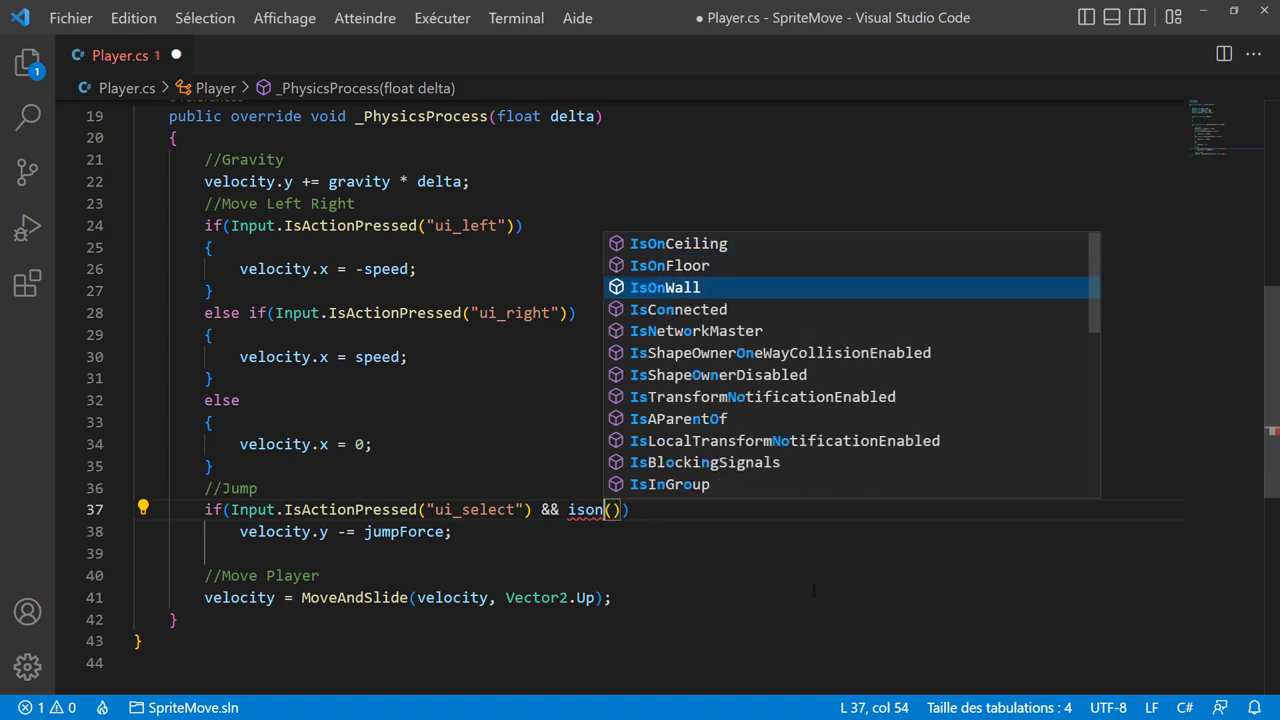
pyautogui.press('Up')
pyautogui.press('Return')
pyautogui.click(773, 584)
pyautogui.hotkey('ctrl', 's')
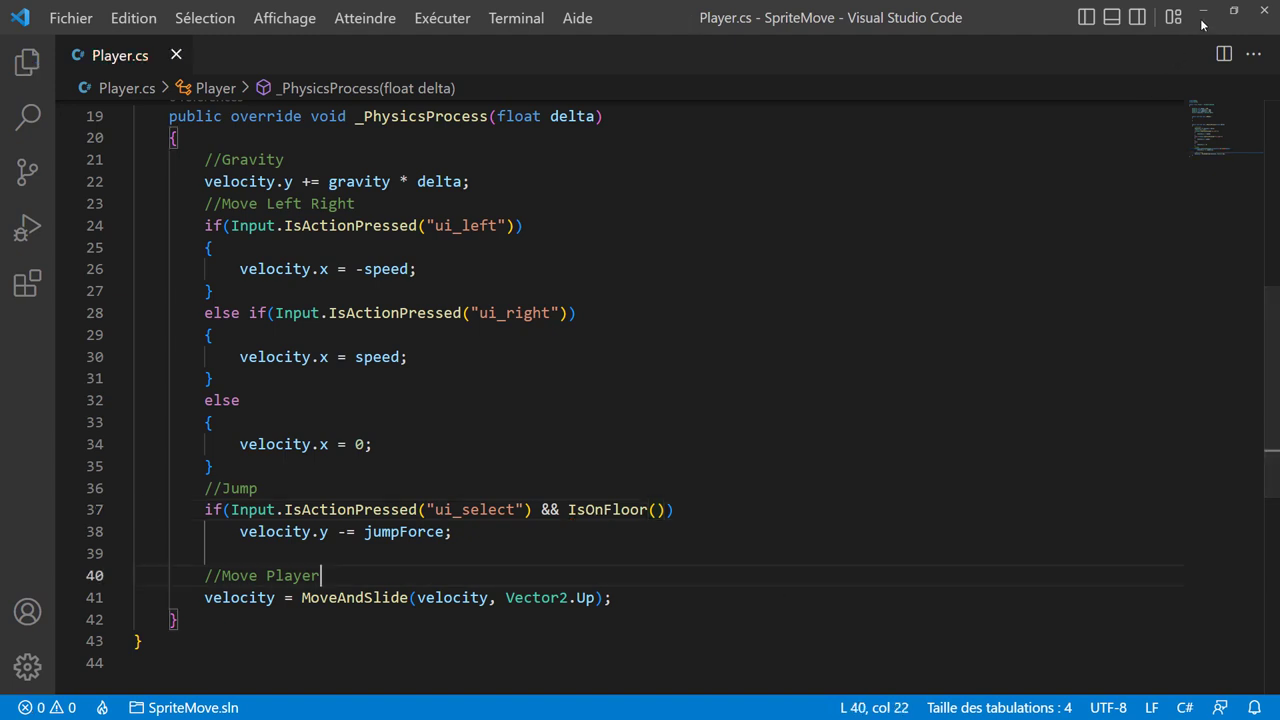
pyautogui.hotkey('alt', 'Tab')
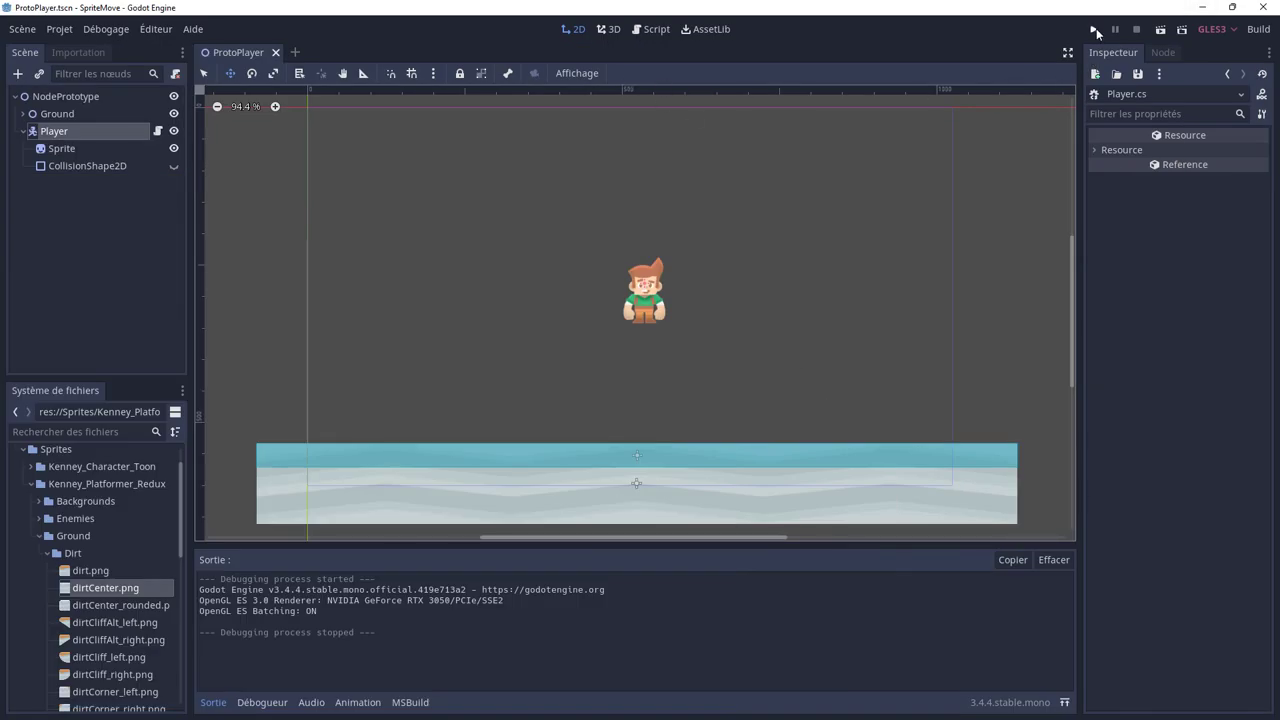
# - Run the game, walk right, jump, walk right and back left, then close it
pyautogui.click(1094, 30)
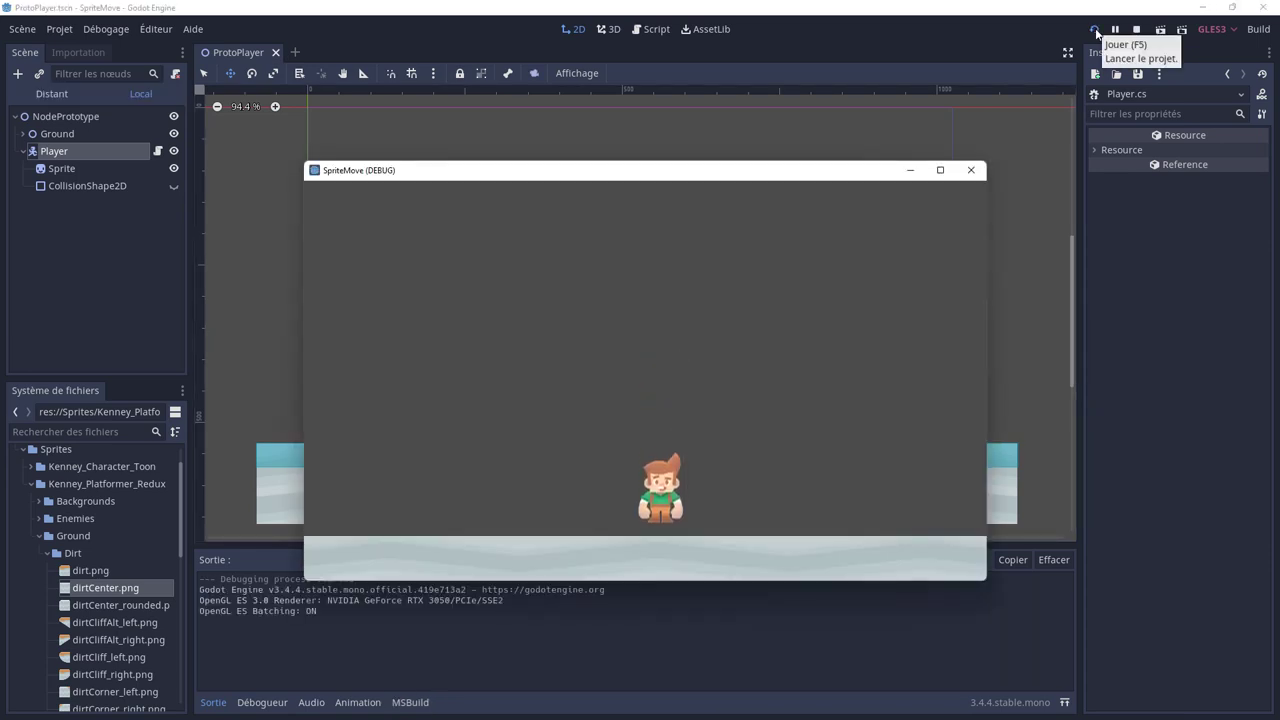
pyautogui.press('Right')
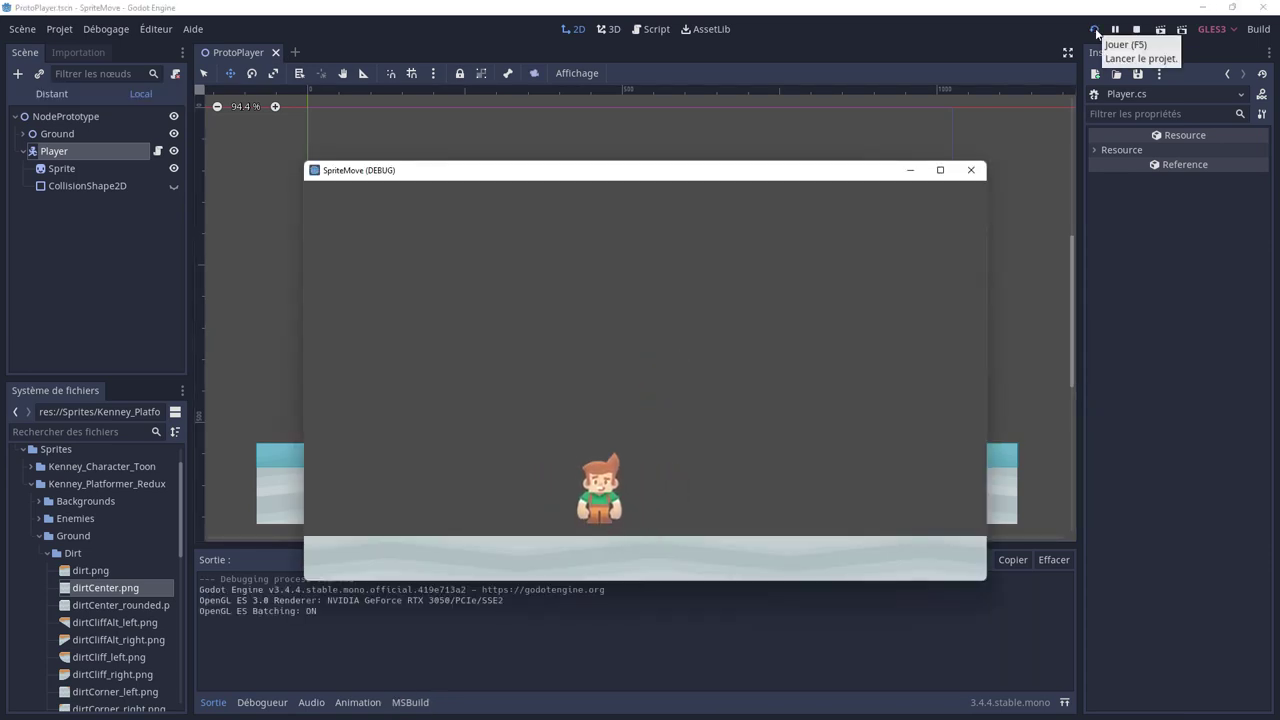
pyautogui.press('Up')
pyautogui.press('Up')
pyautogui.press('Right')
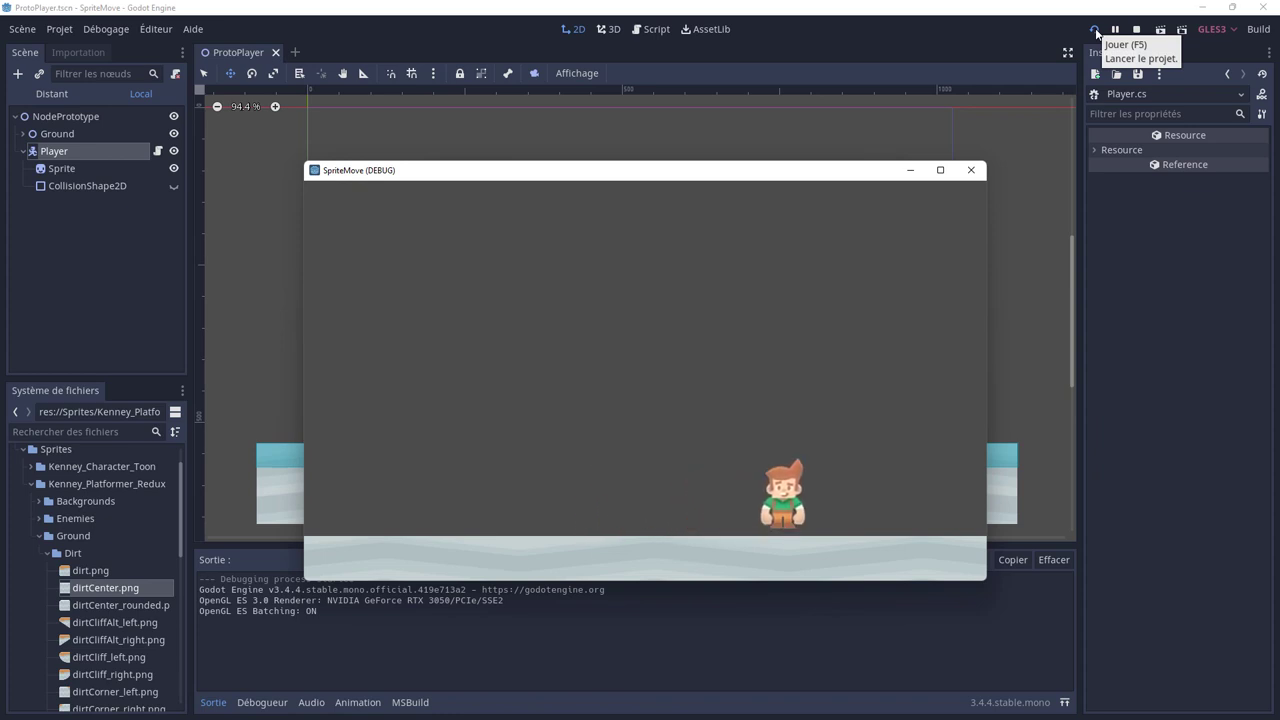
pyautogui.press('Left')
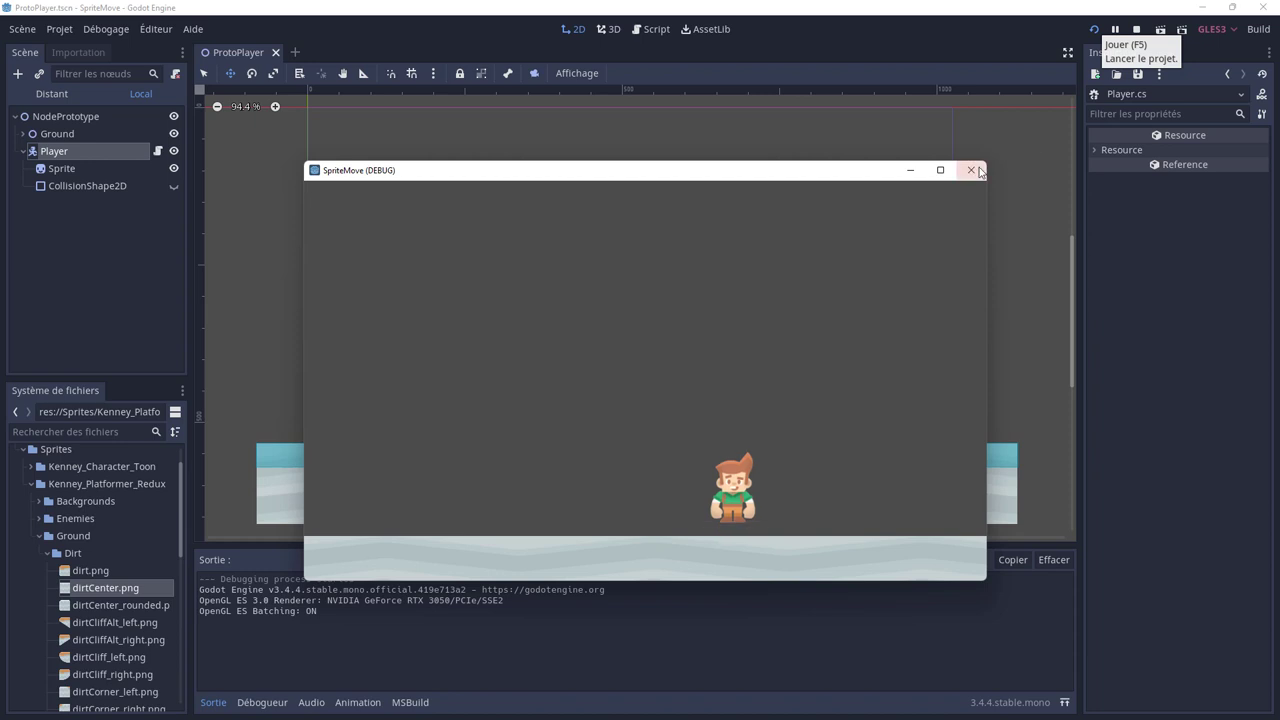
pyautogui.click(971, 170)
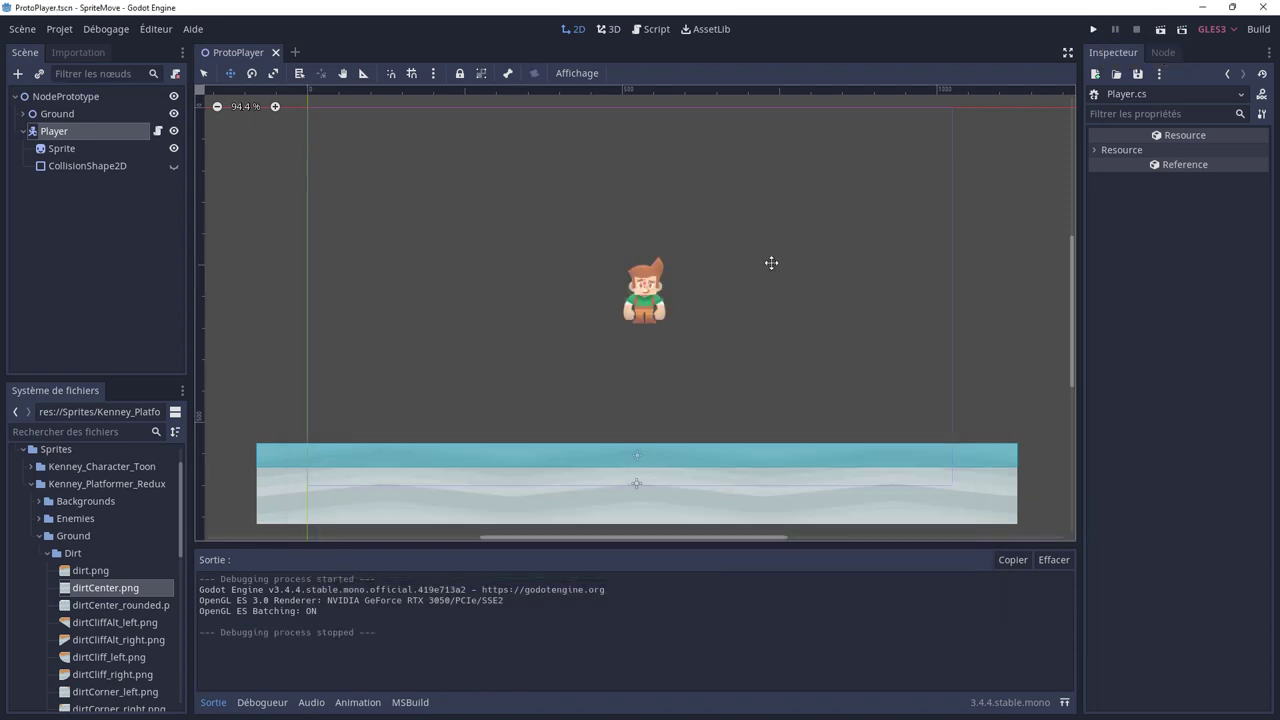
pyautogui.click(64, 149)
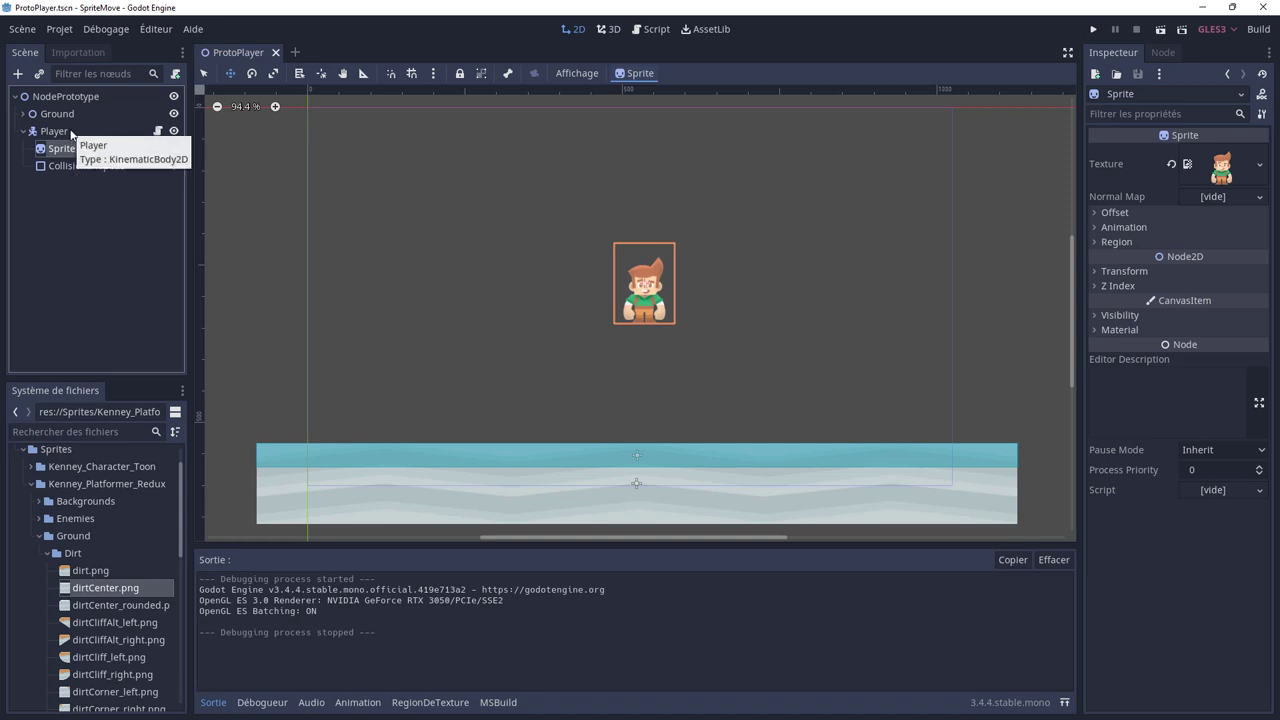
# - Set the Player's Jump Force to 450 and run the game
pyautogui.click(62, 132)
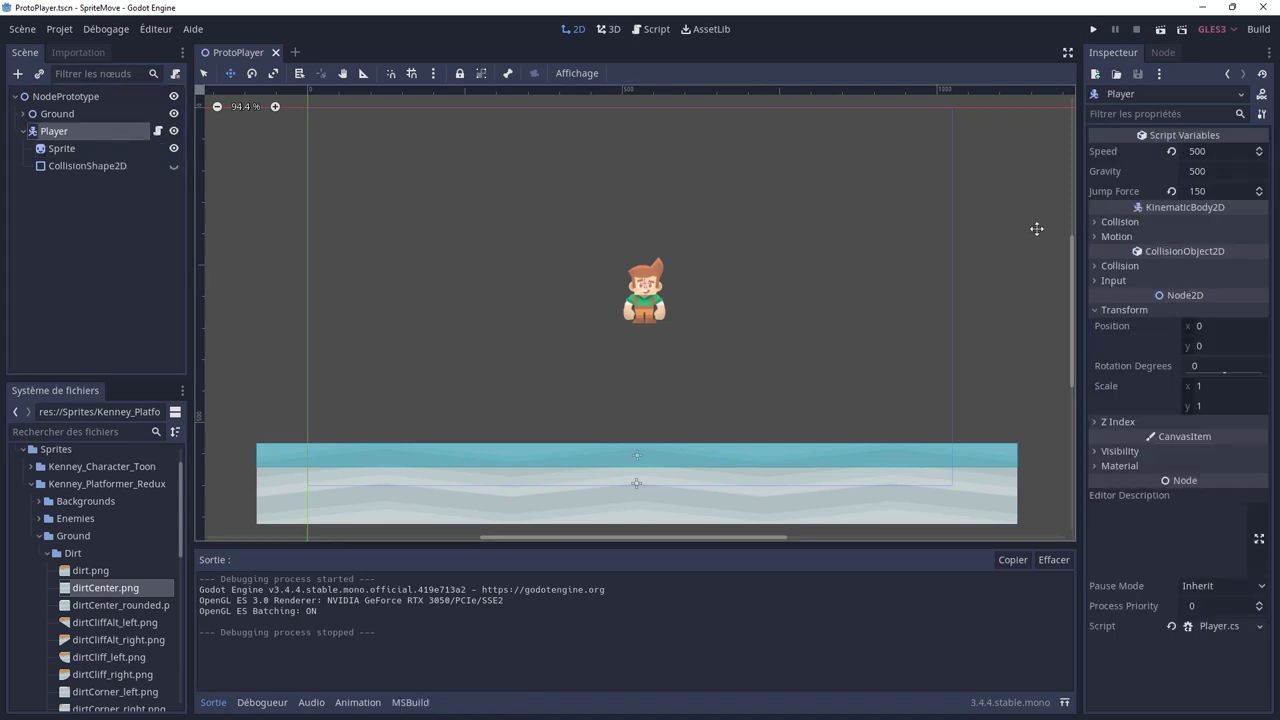
pyautogui.click(1208, 192)
pyautogui.write('450')
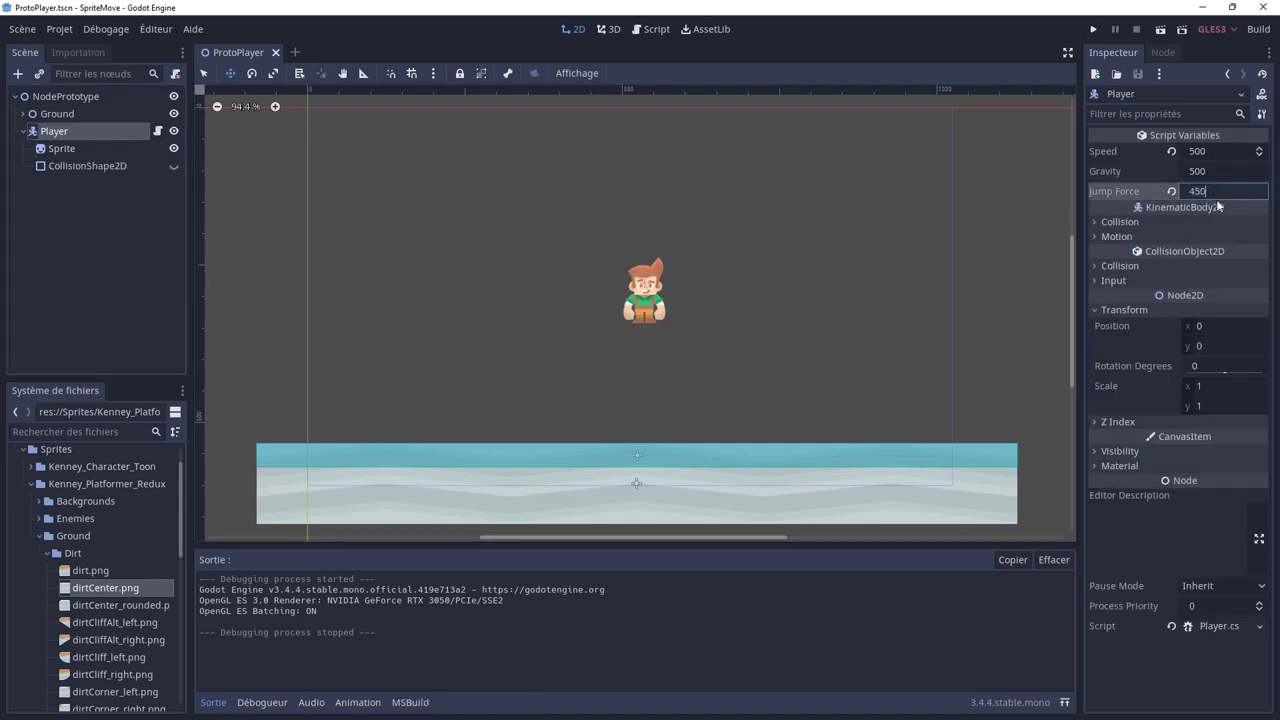
pyautogui.click(1094, 31)
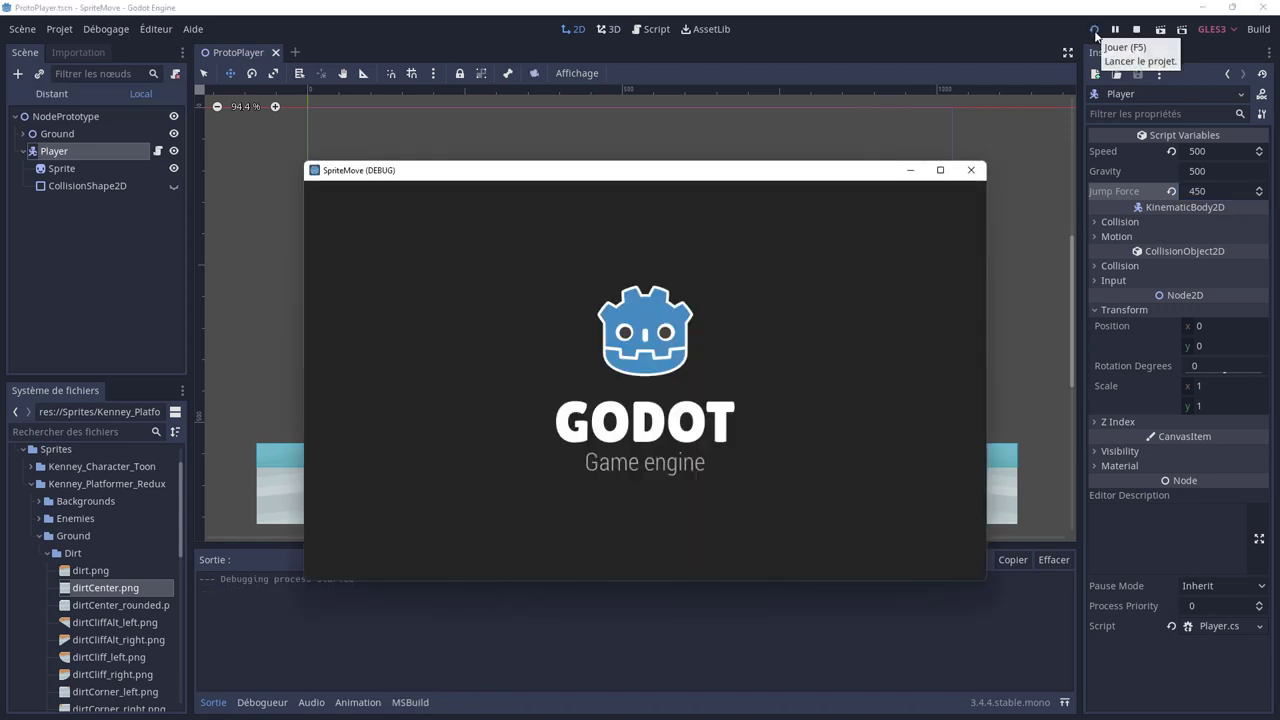
# - Run left and right, jumping repeatedly and steering in mid-air to test the higher jumps
pyautogui.press('Left')
pyautogui.press('space')
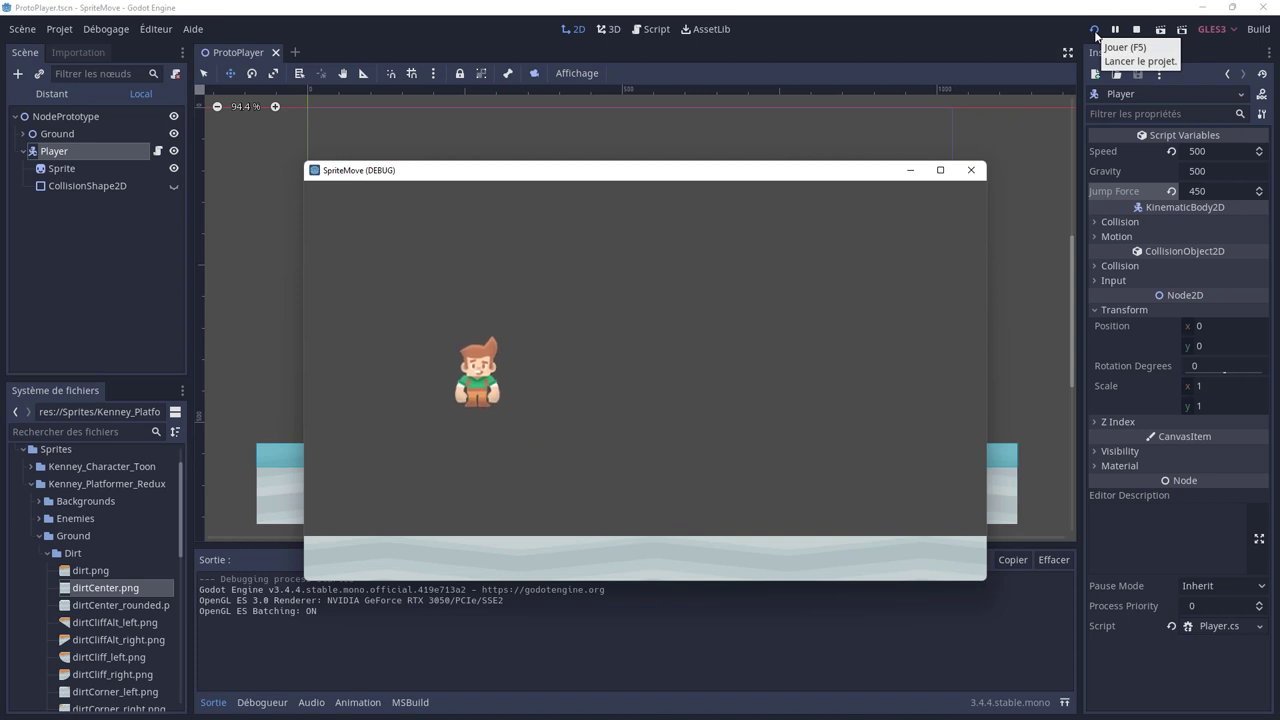
pyautogui.press('space')
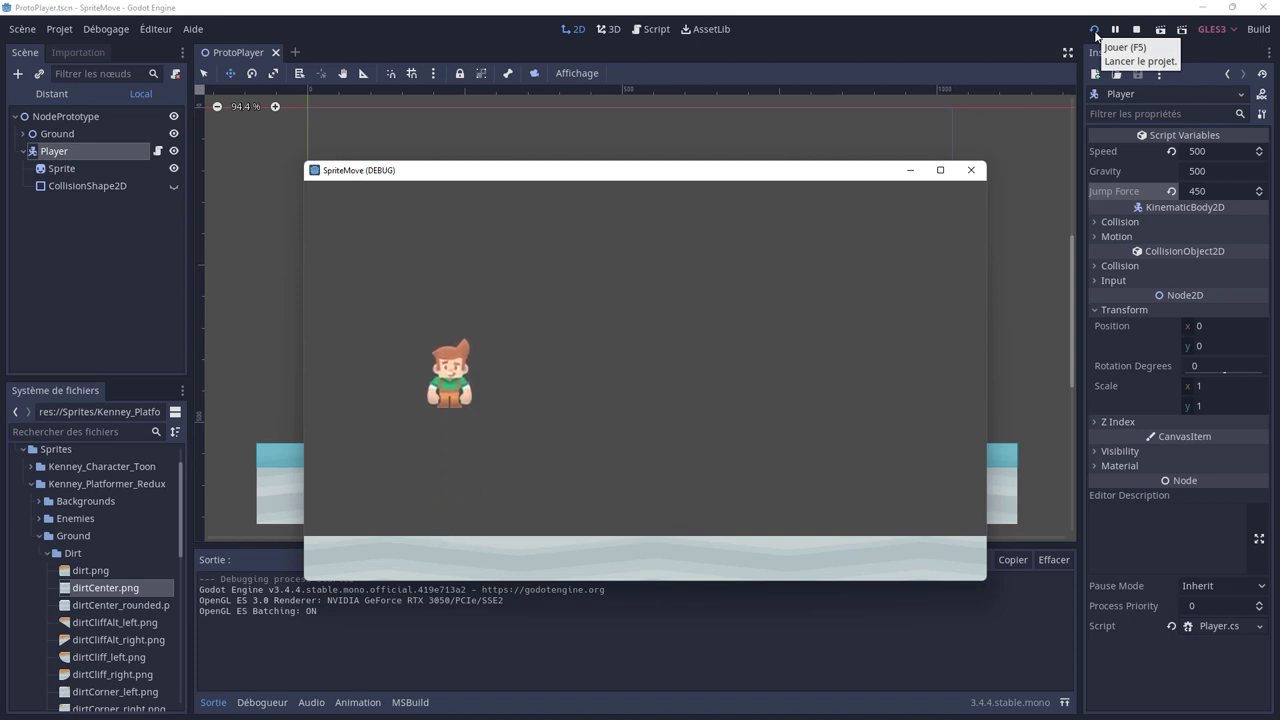
pyautogui.press('Right')
pyautogui.press('space')
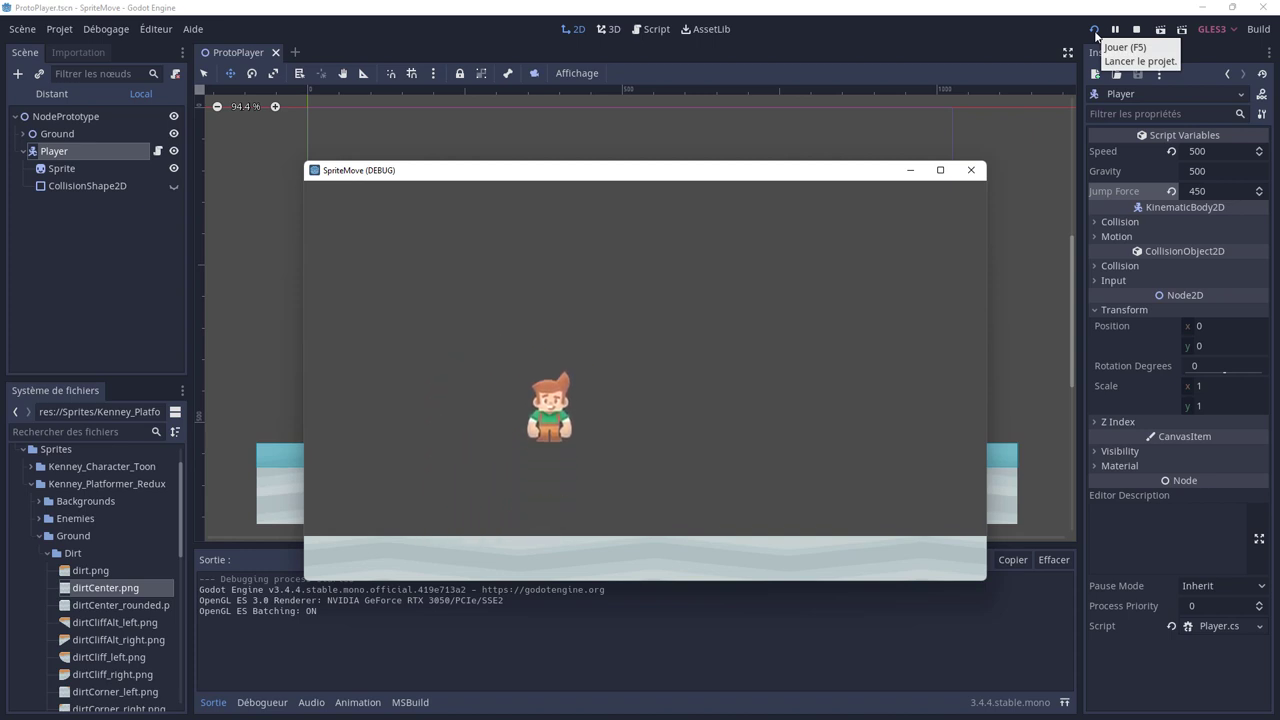
pyautogui.press('Right')
pyautogui.press('space')
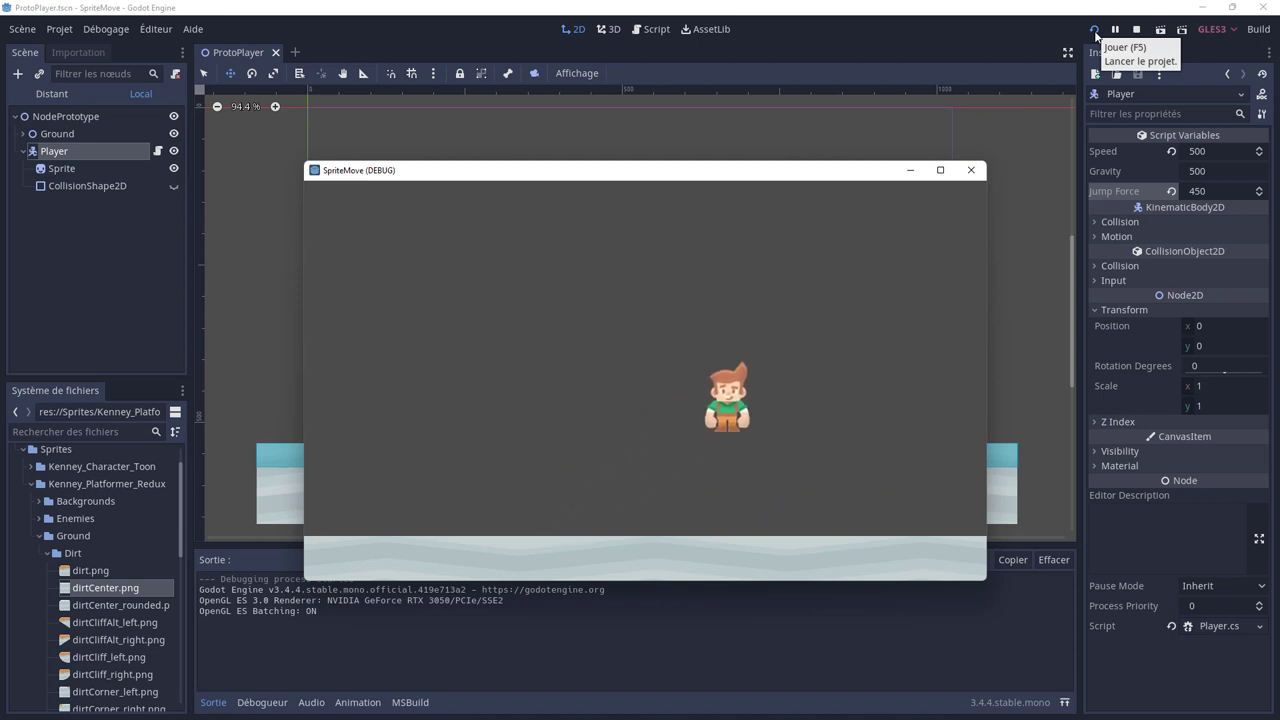
pyautogui.press('Left')
pyautogui.press('Right')
pyautogui.press('space')
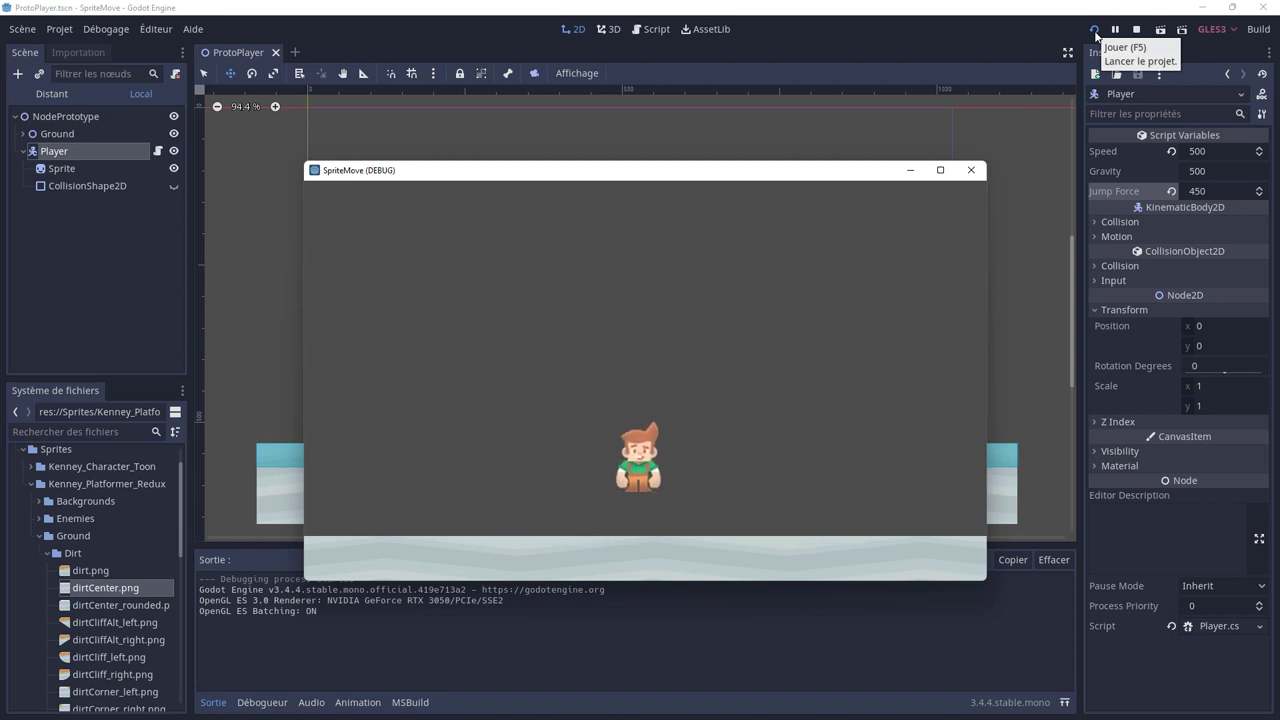
pyautogui.press('Left')
pyautogui.press('Right')
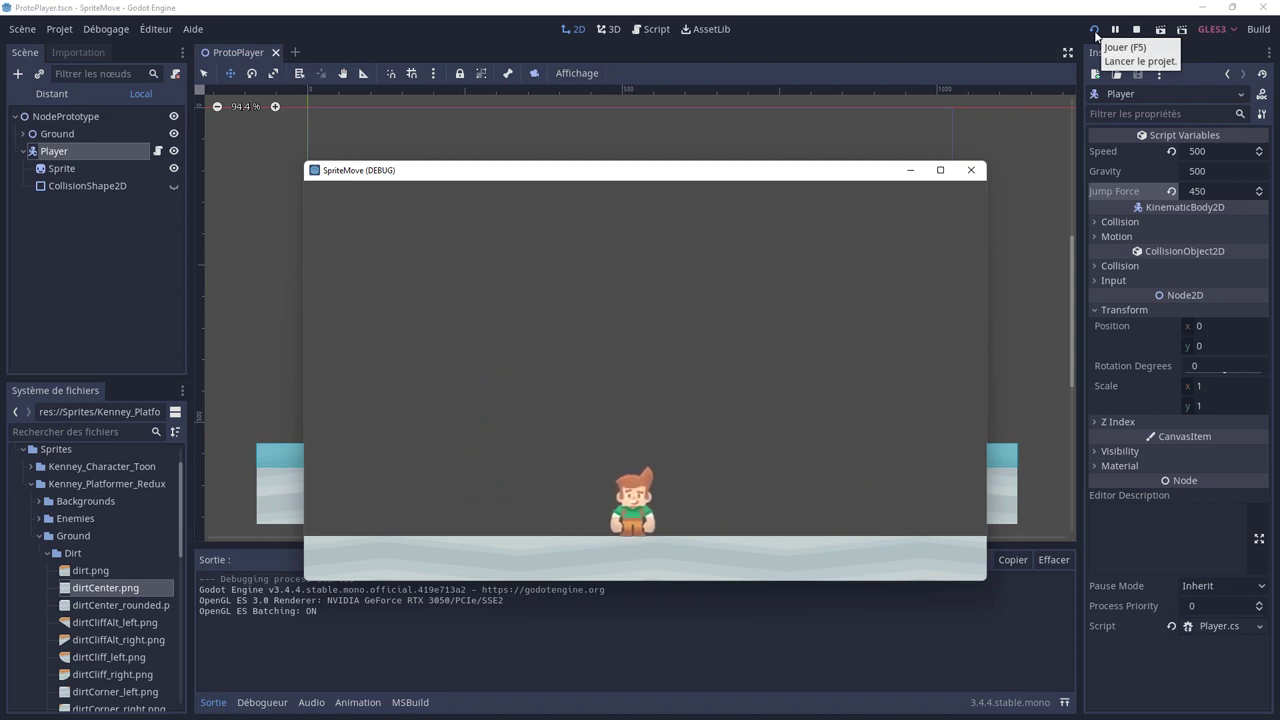
pyautogui.press('Left')
pyautogui.press('space')
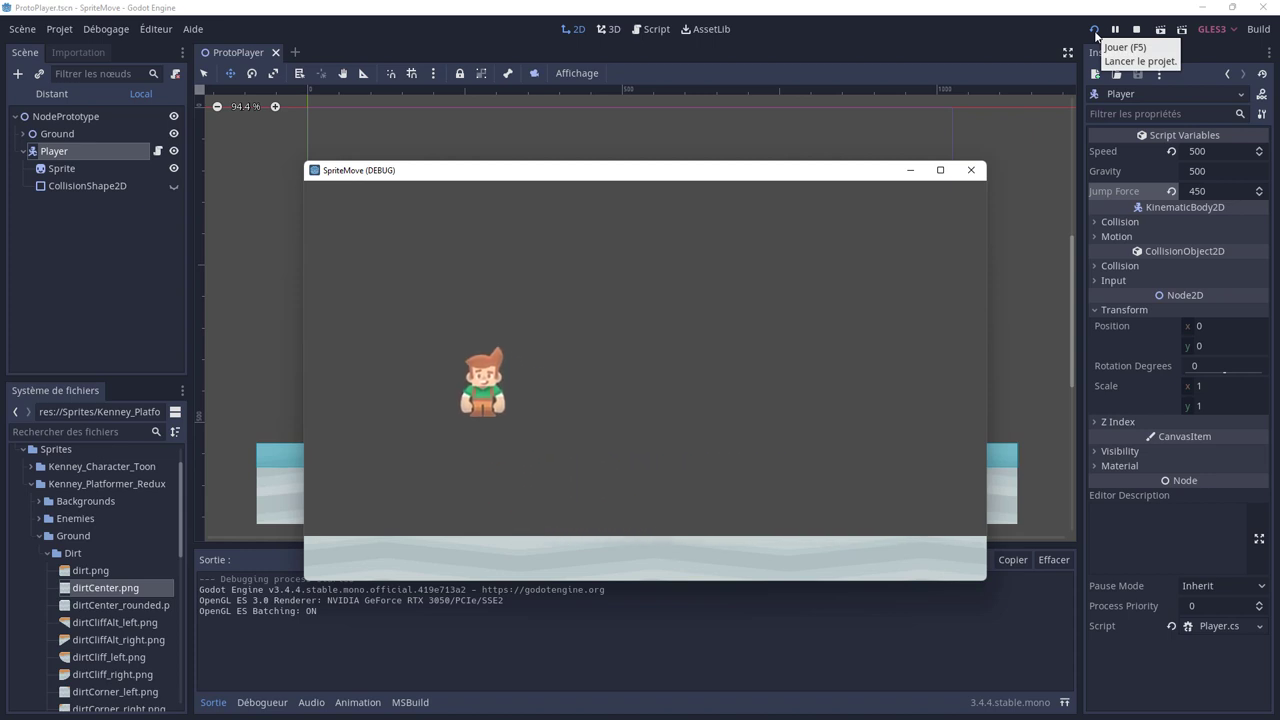
pyautogui.press('Right')
pyautogui.press('Left')
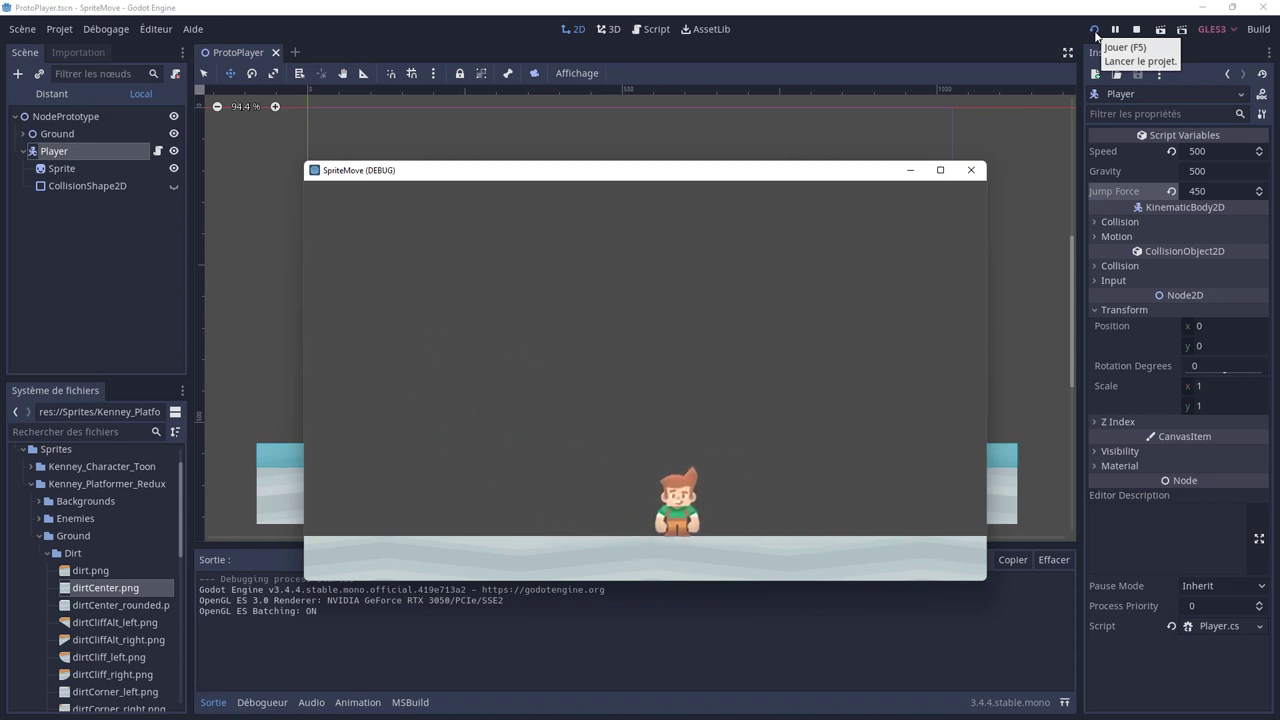
pyautogui.press('space')
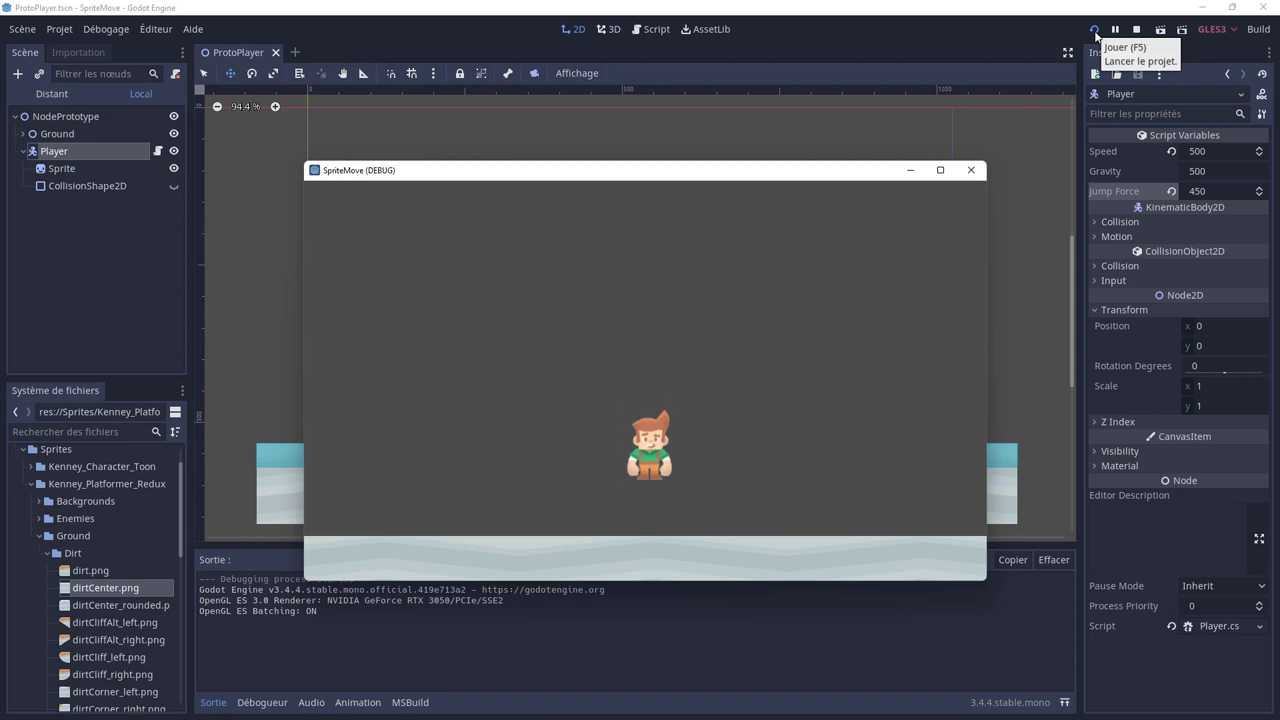